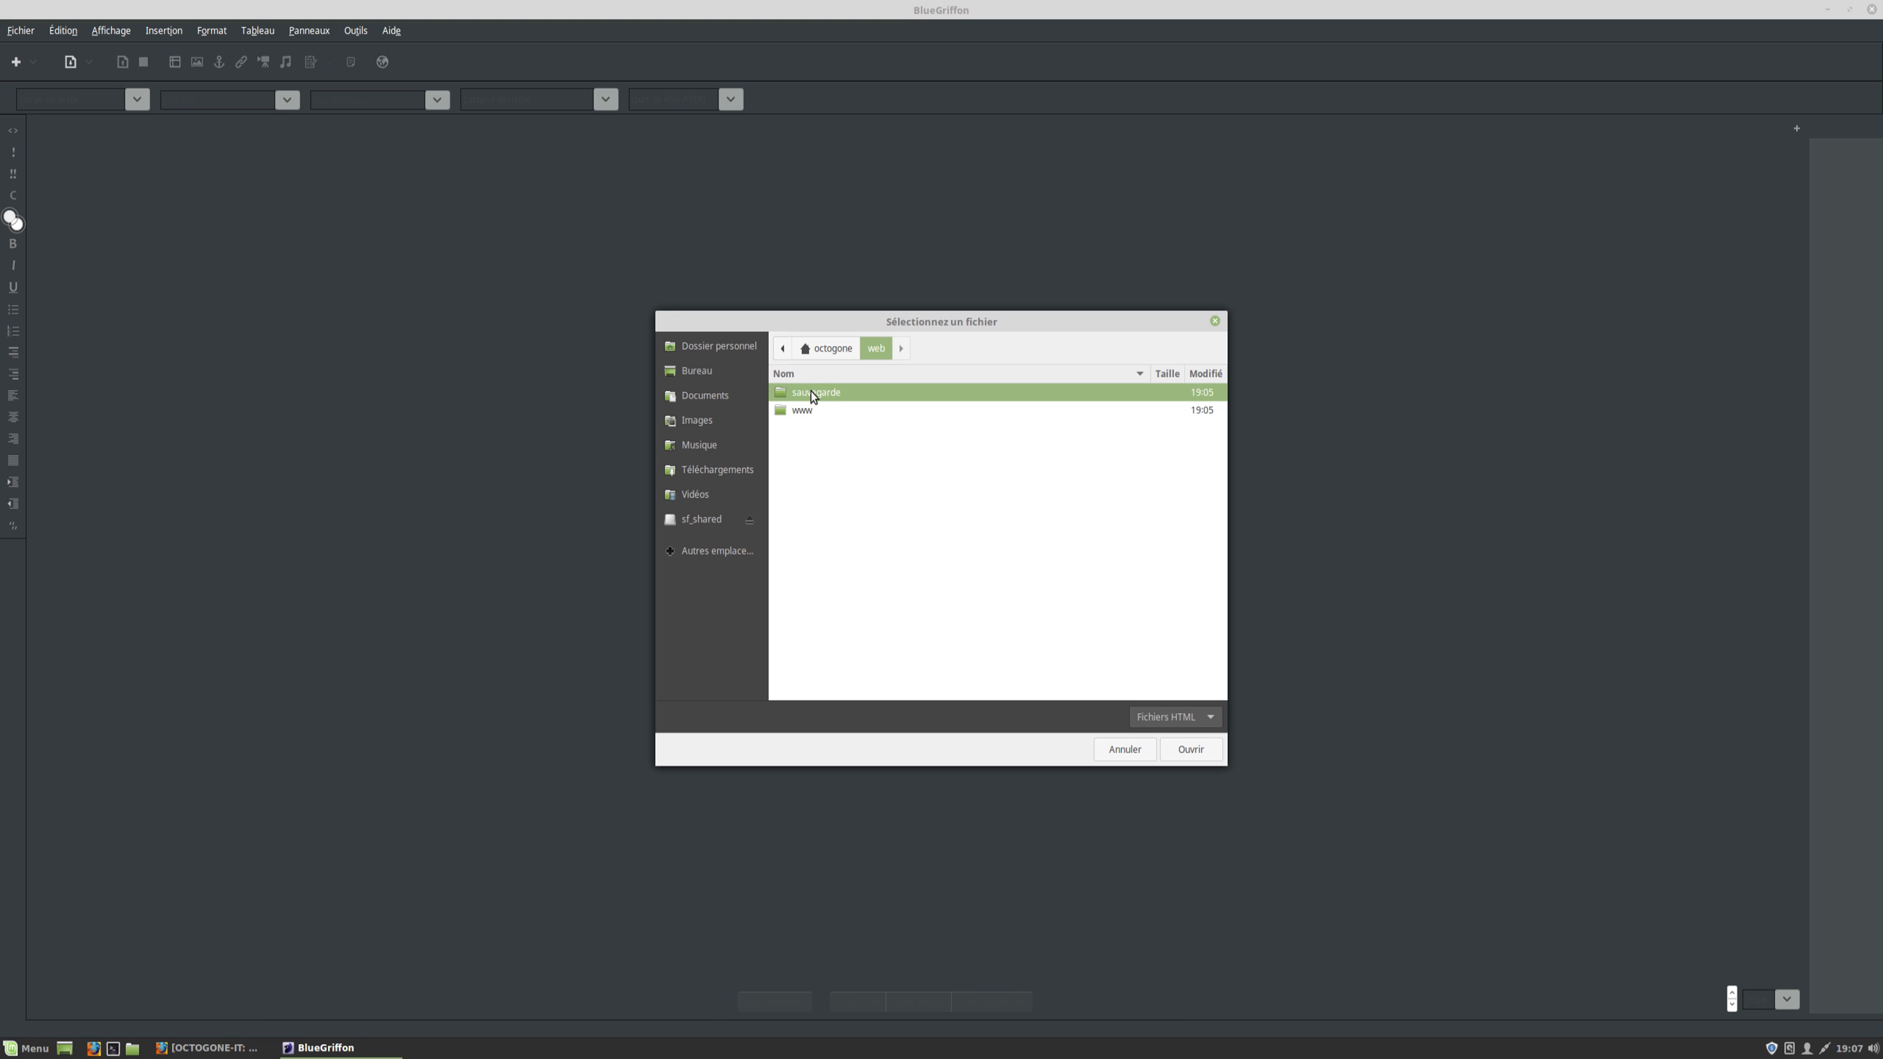
Open the page gnu-linux-logiciel-libre-open-source.html from the www folder
double_click(798, 412)
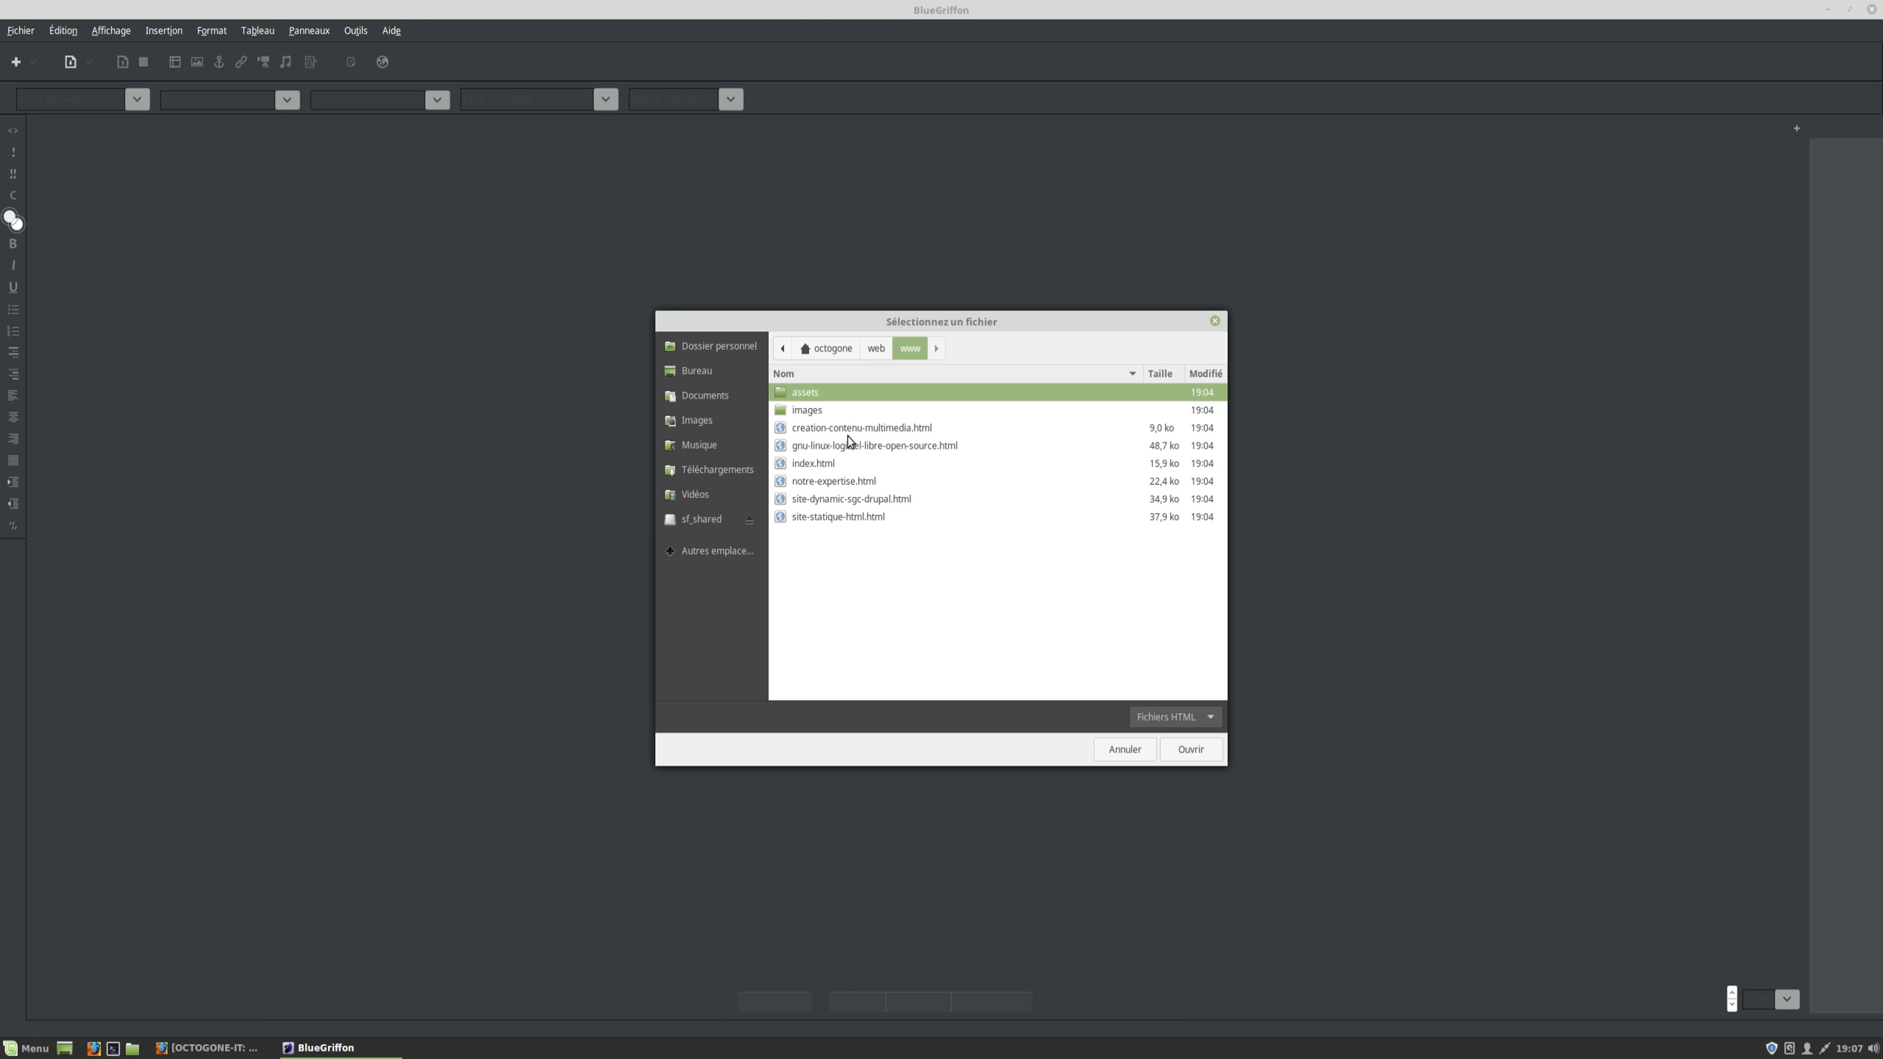
left_click(894, 446)
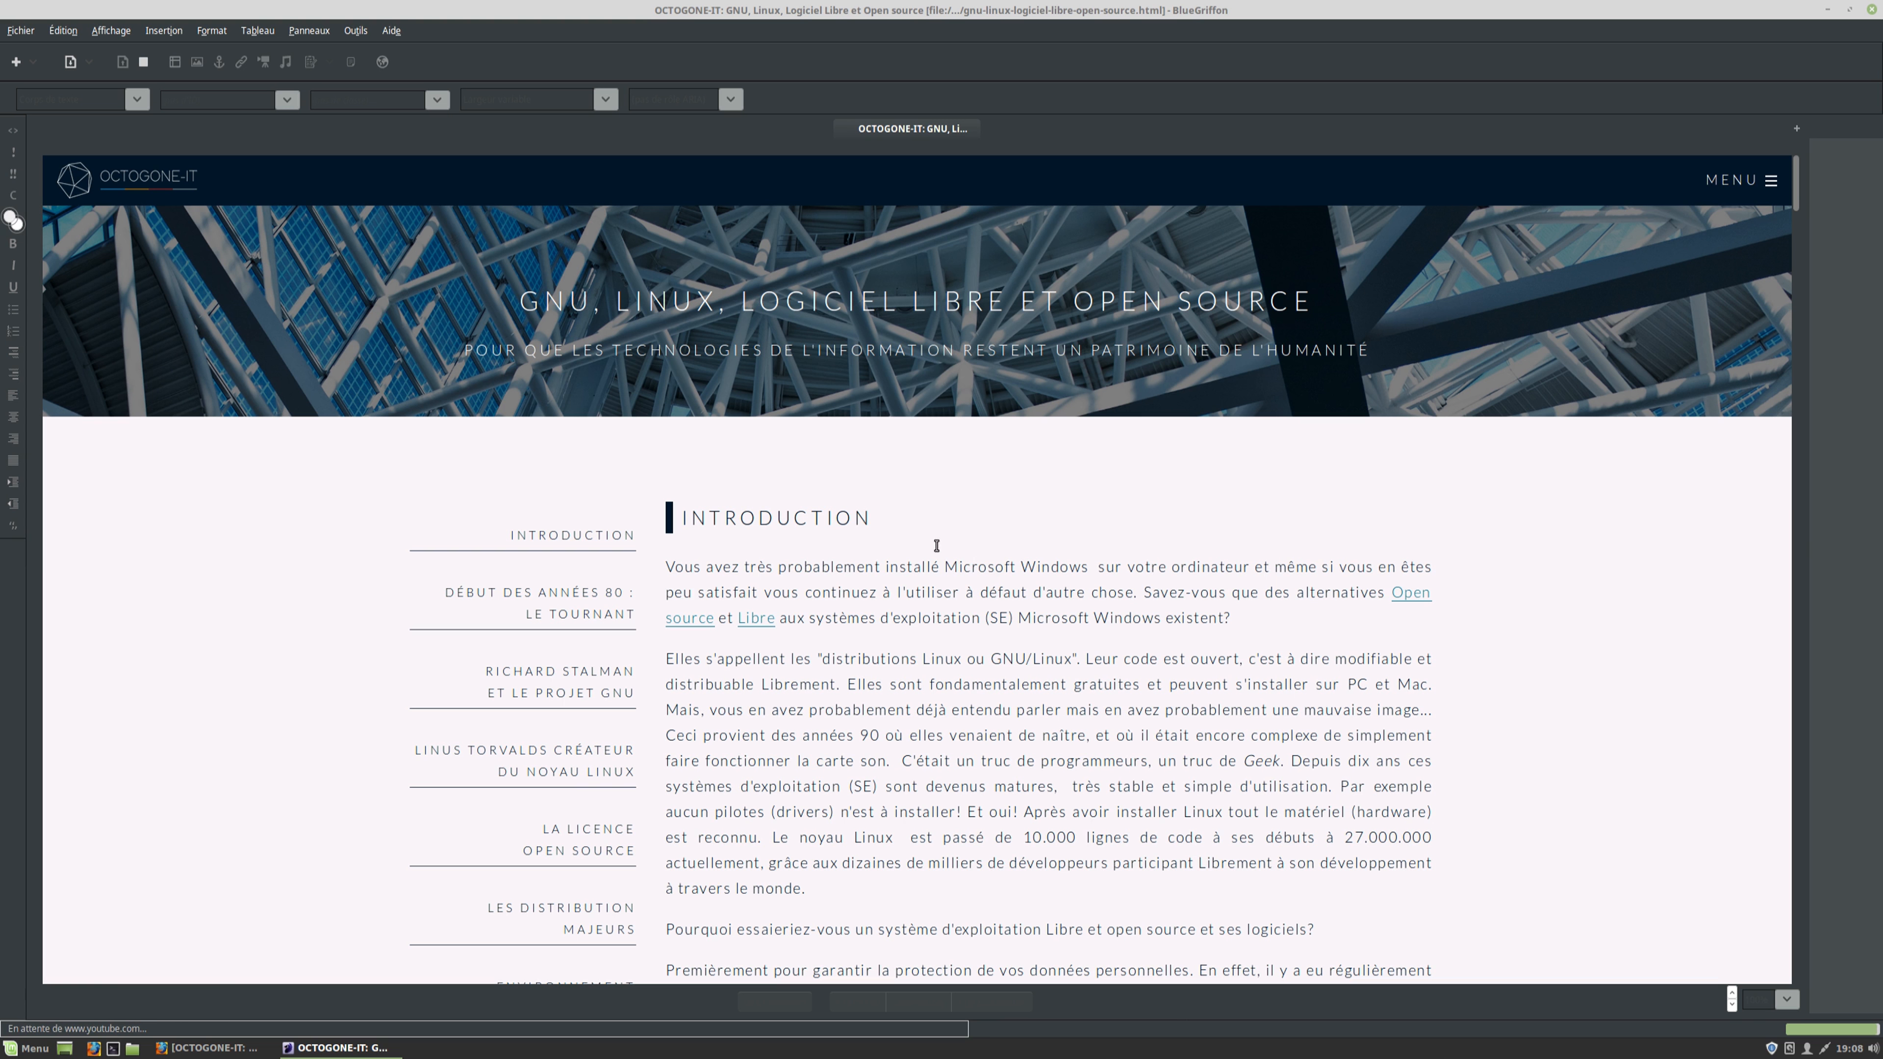
Look through the page's introduction text down to the documentary video section
scroll(1037, 552, "down", 4)
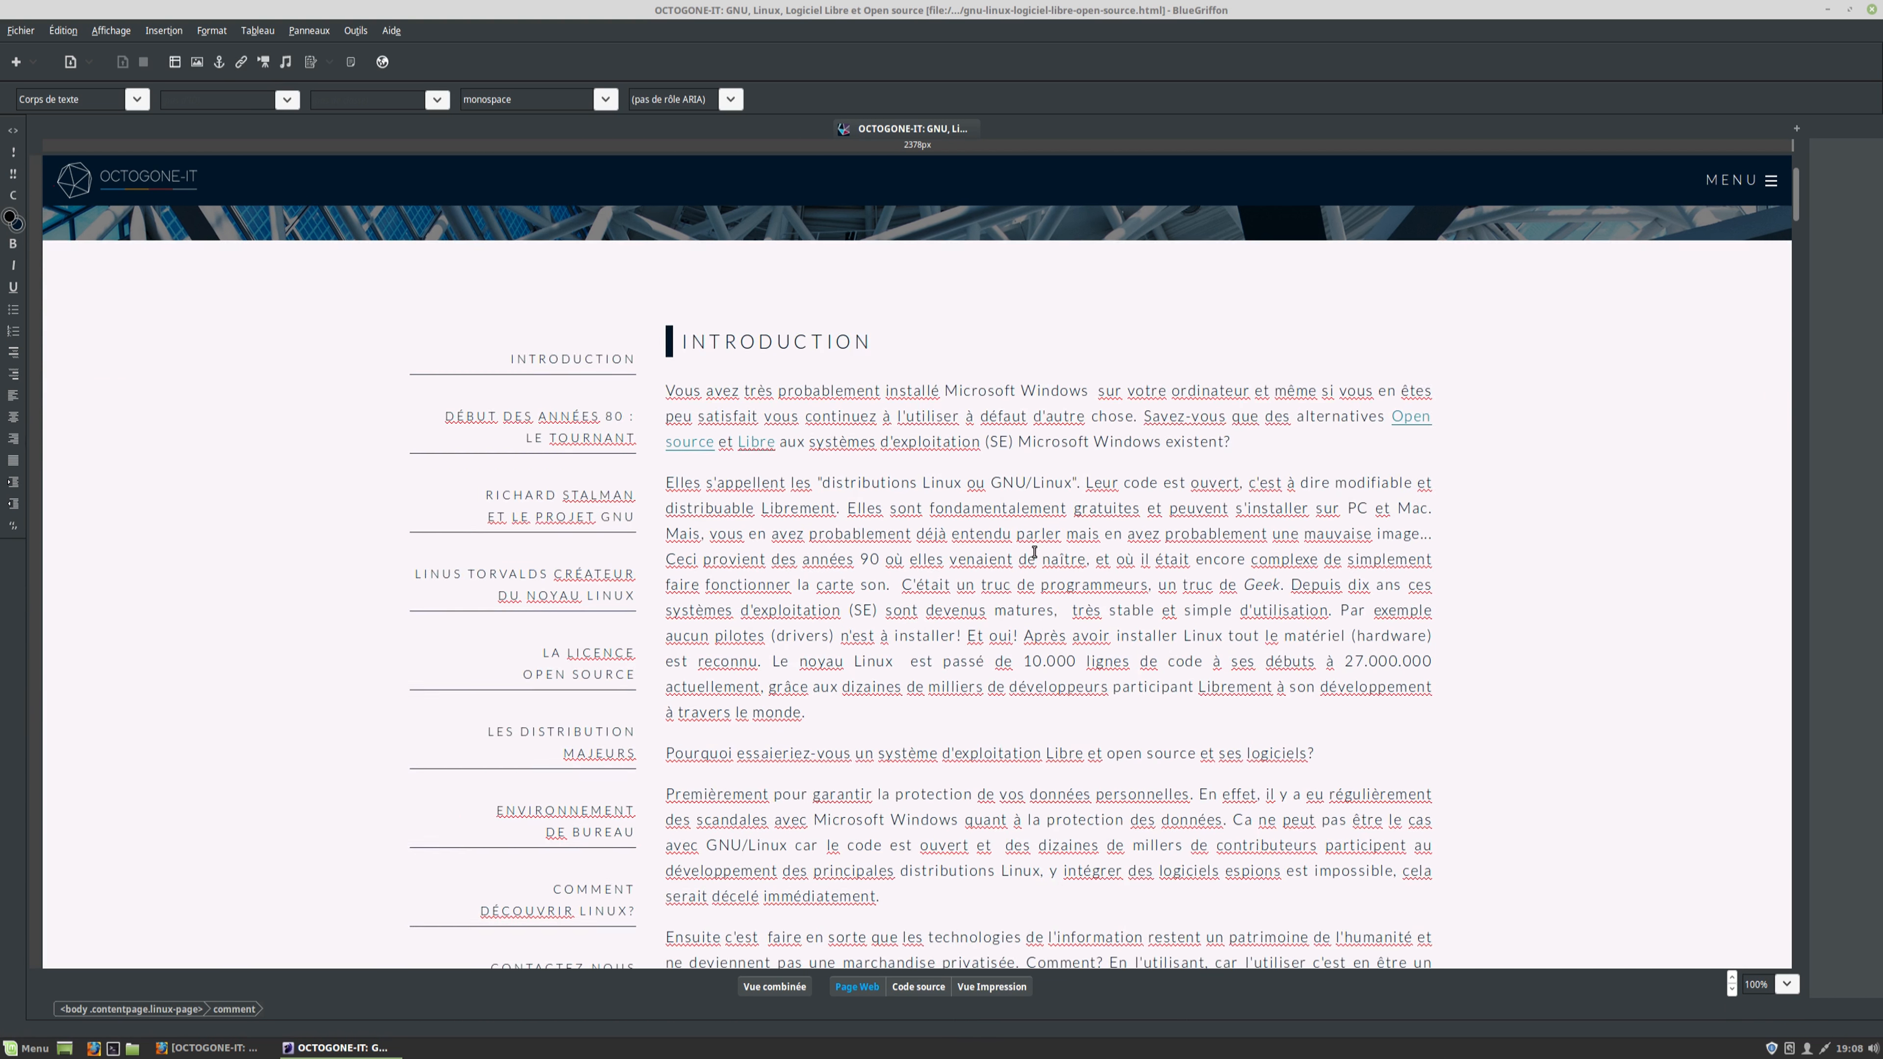
scroll(1035, 552, "down", 4)
scroll(1008, 593, "up", 4)
scroll(942, 577, "down", 8)
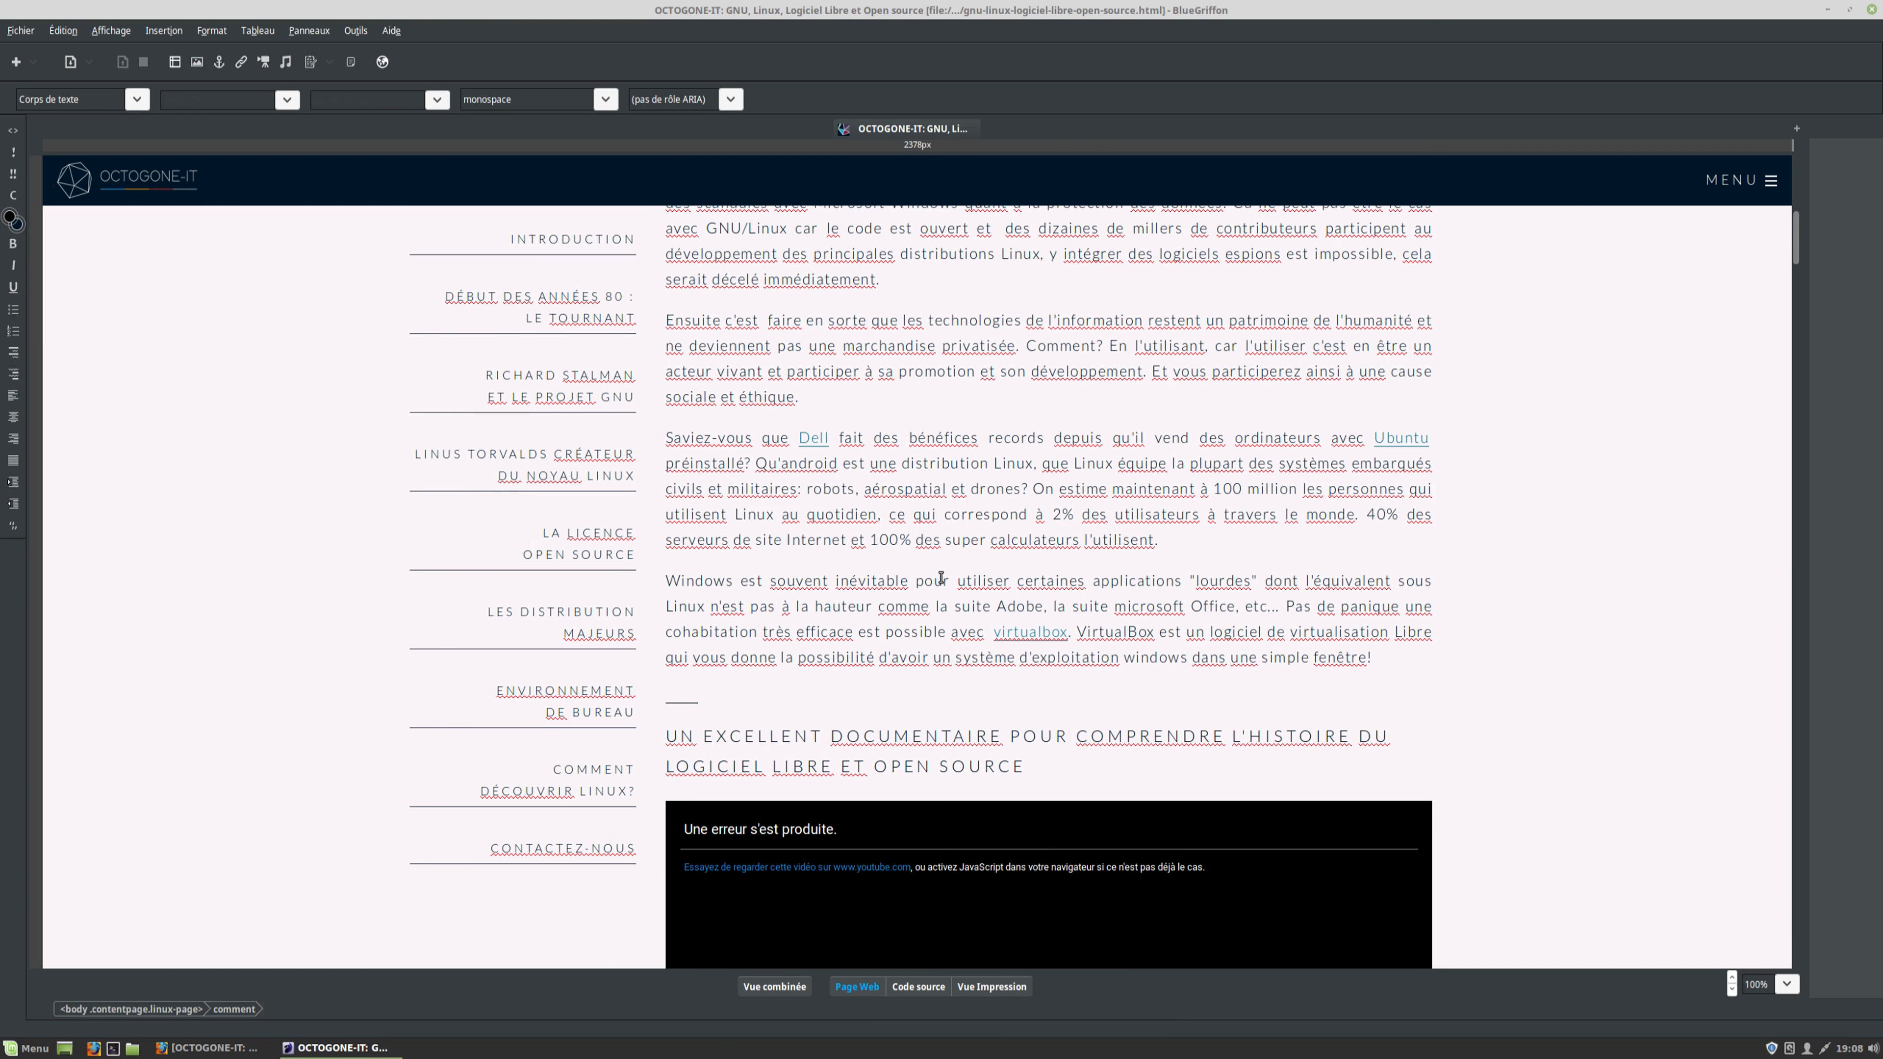
scroll(964, 571, "up", 2)
scroll(1038, 556, "down", 2)
scroll(1114, 536, "up", 2)
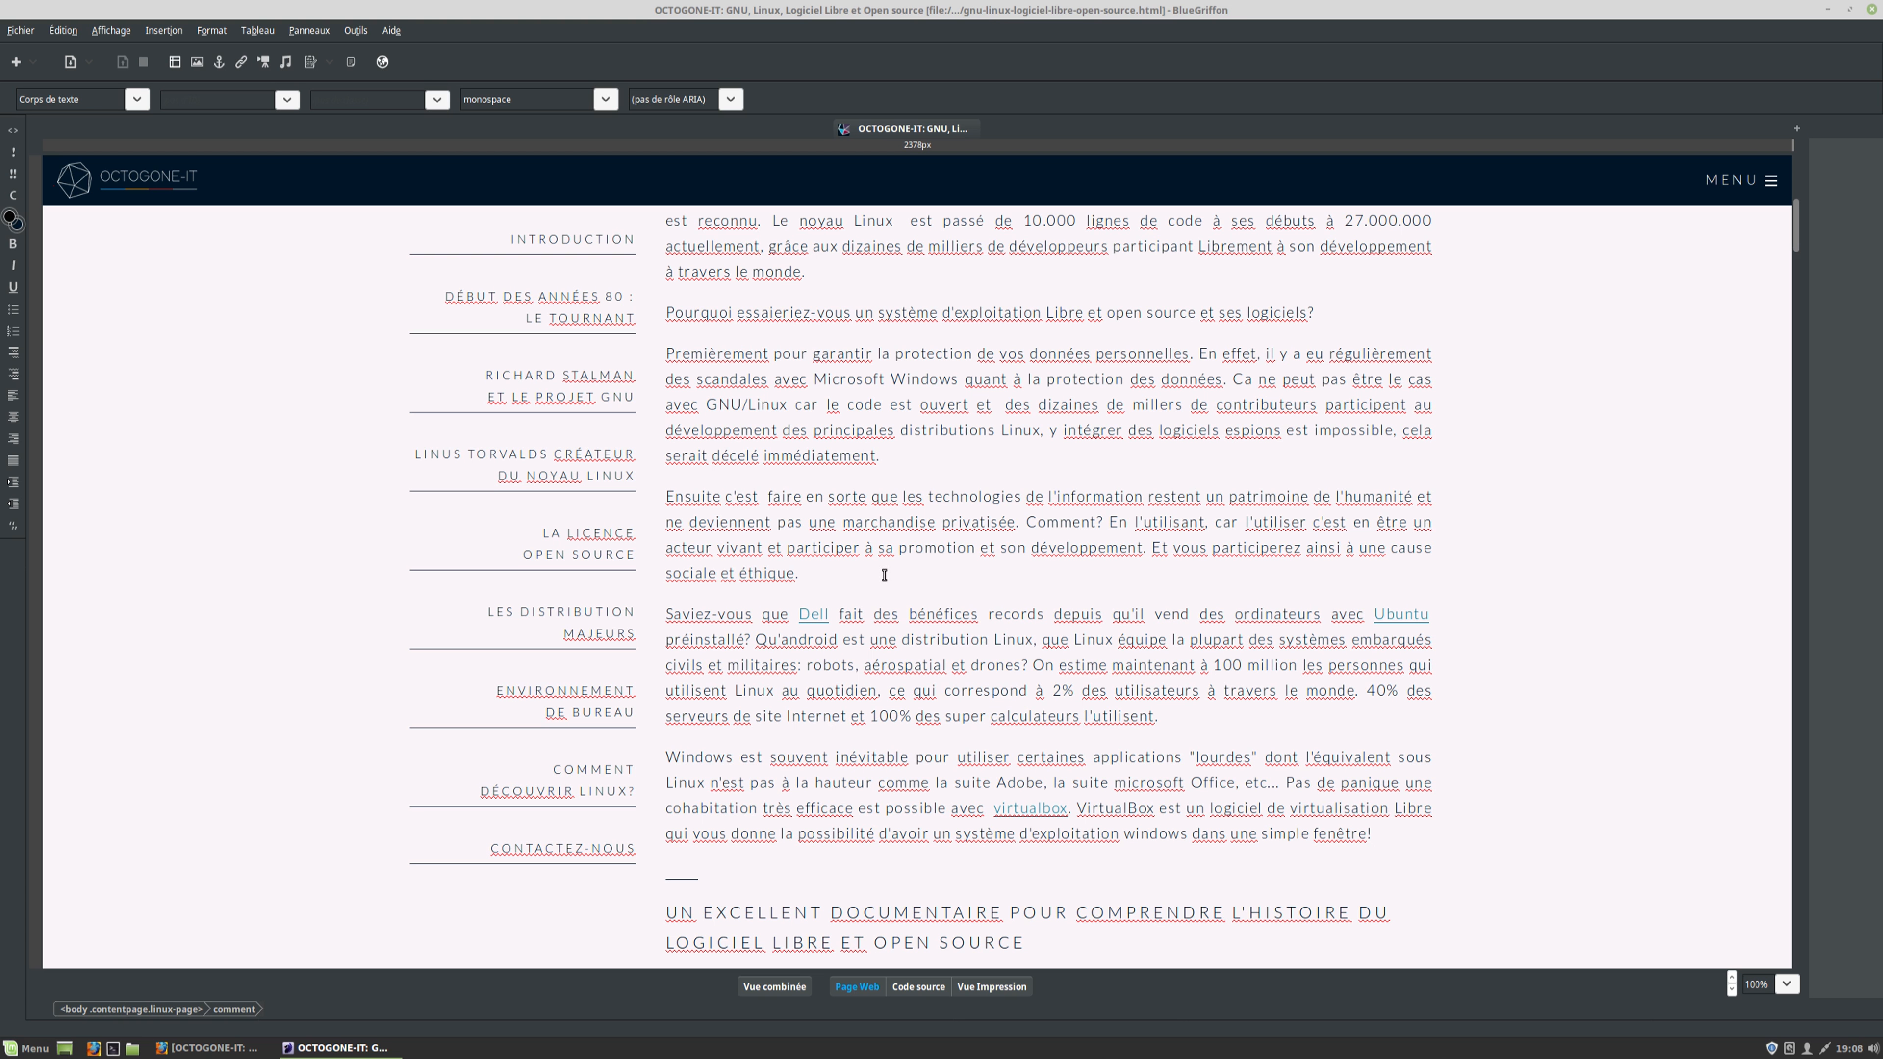
Highlight the paragraph about Dell and Ubuntu, followed by the paragraph about Windows and VirtualBox, to examine them
left_click_drag(1197, 721, 1199, 595)
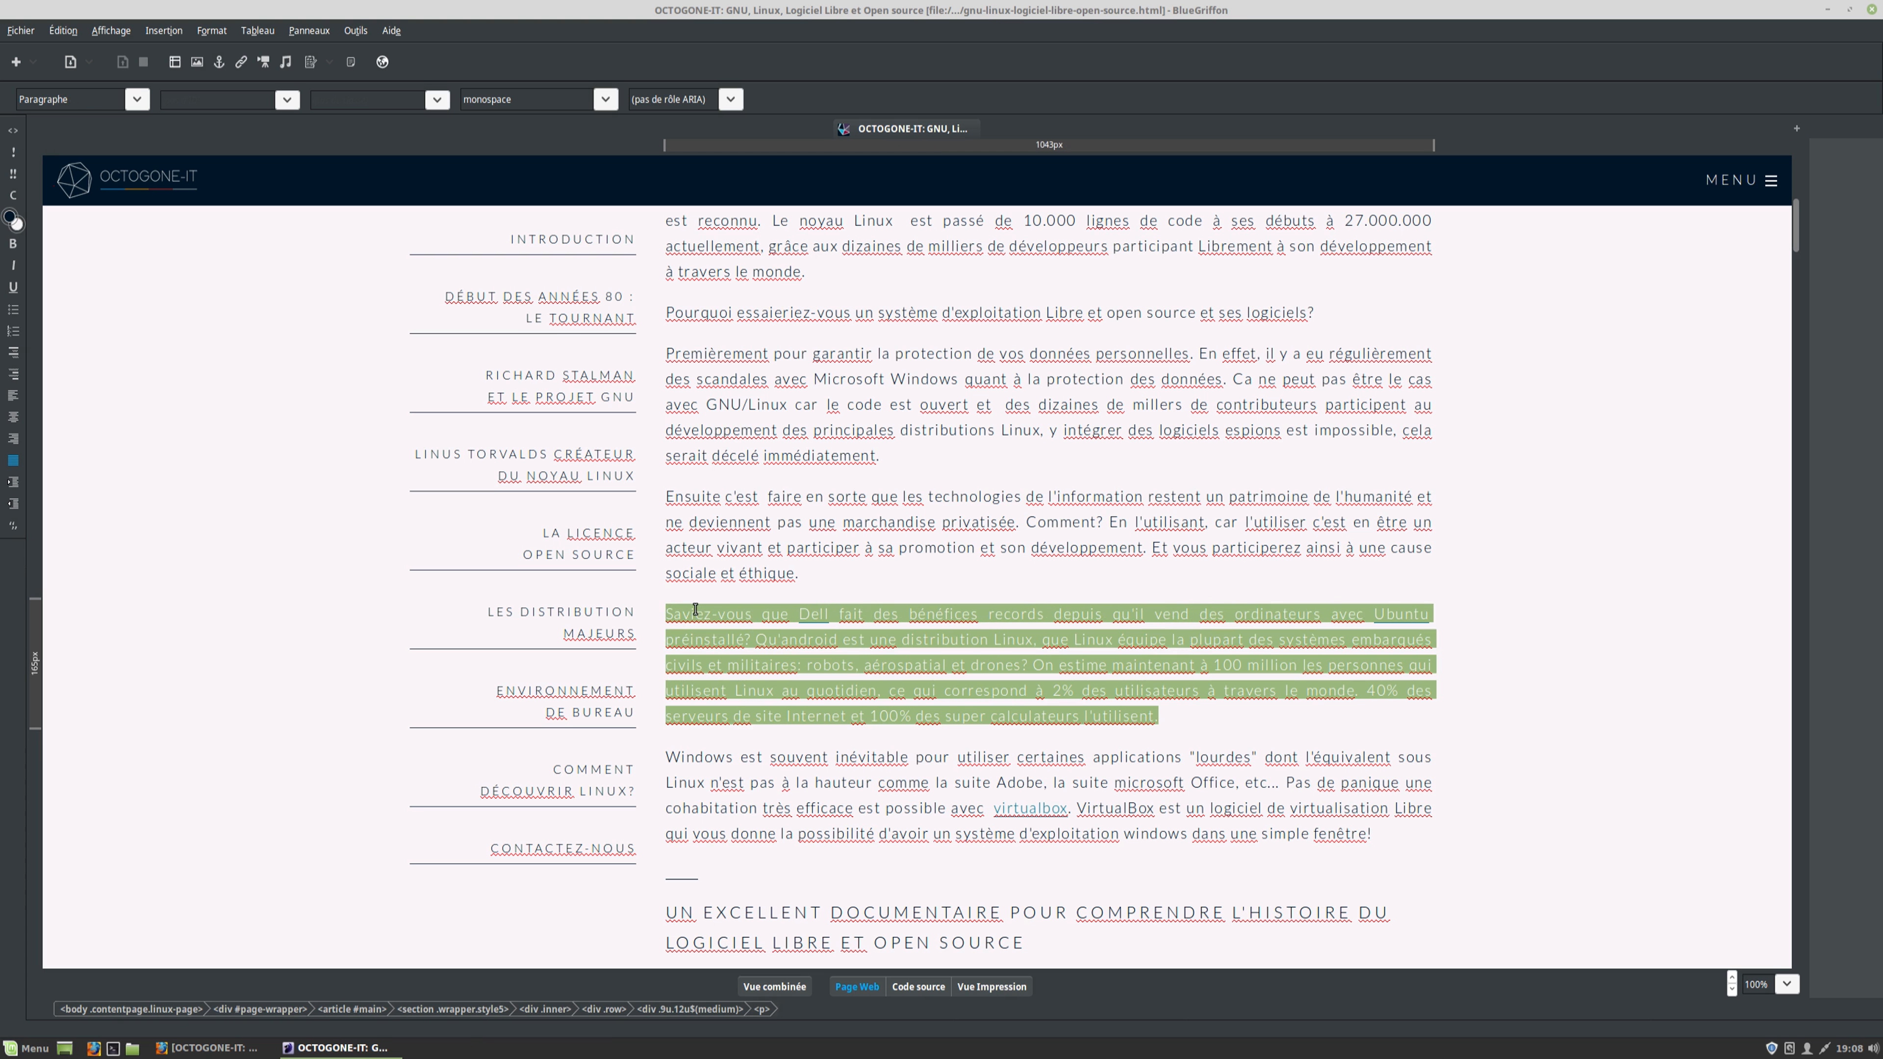
left_click(678, 613)
double_click(667, 612)
left_click_drag(761, 621, 1208, 718)
left_click(1208, 718)
scroll(1465, 725, "down", 4)
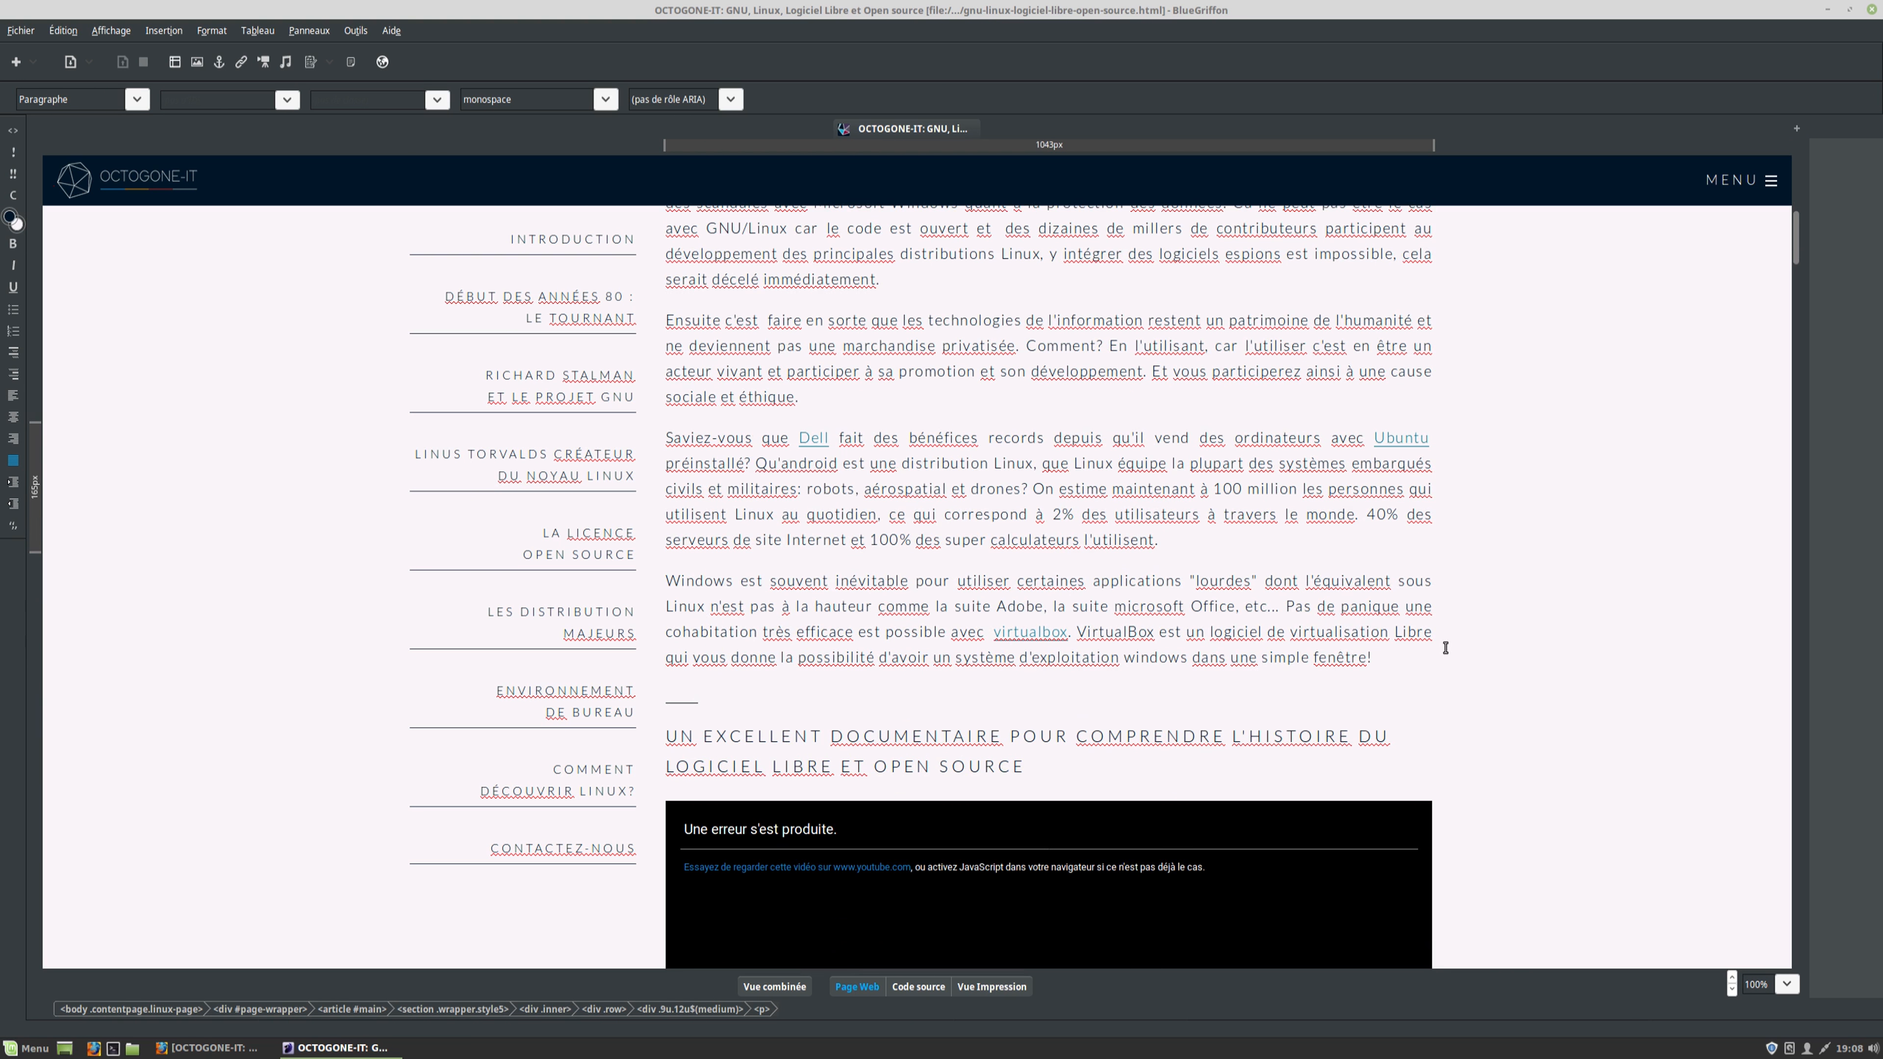
left_click_drag(1336, 657, 666, 580)
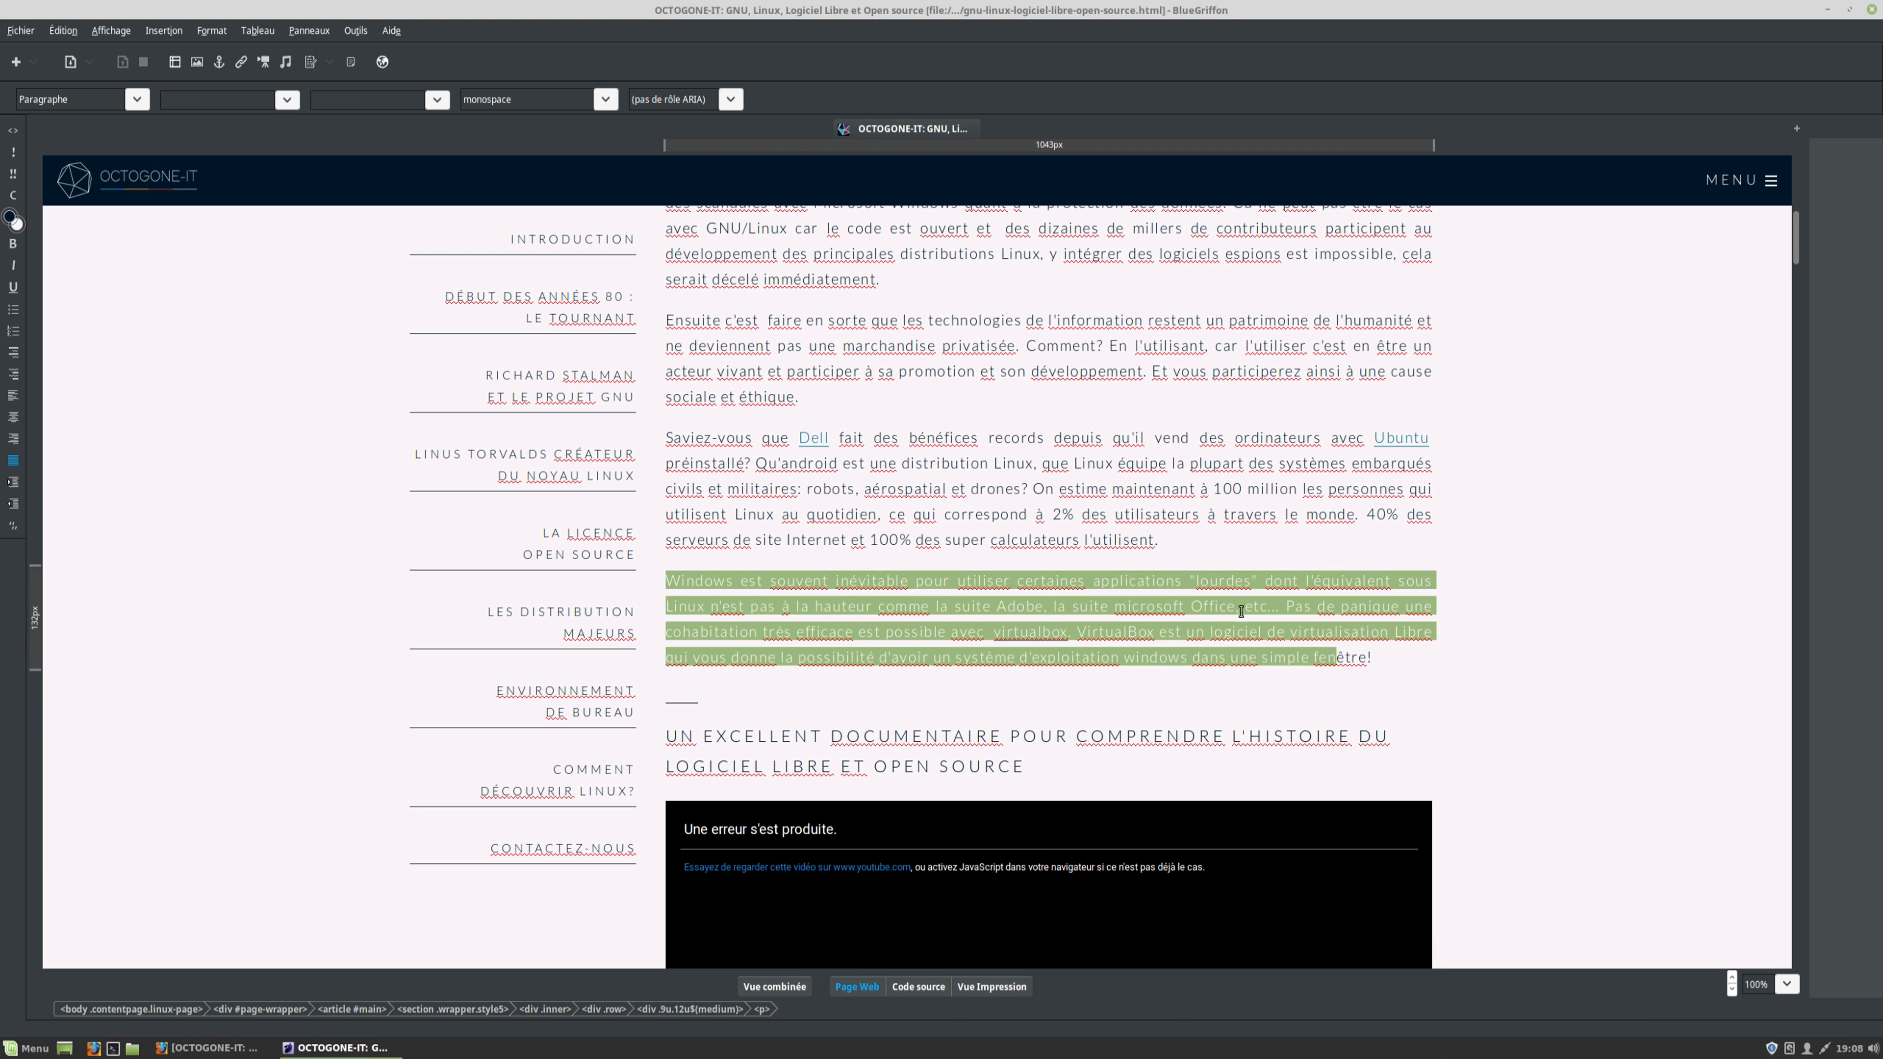
Examine the documentary video block and review the preceding introduction paragraphs by highlighting them one after another
scroll(1417, 625, "down", 3)
scroll(1417, 625, "down", 7)
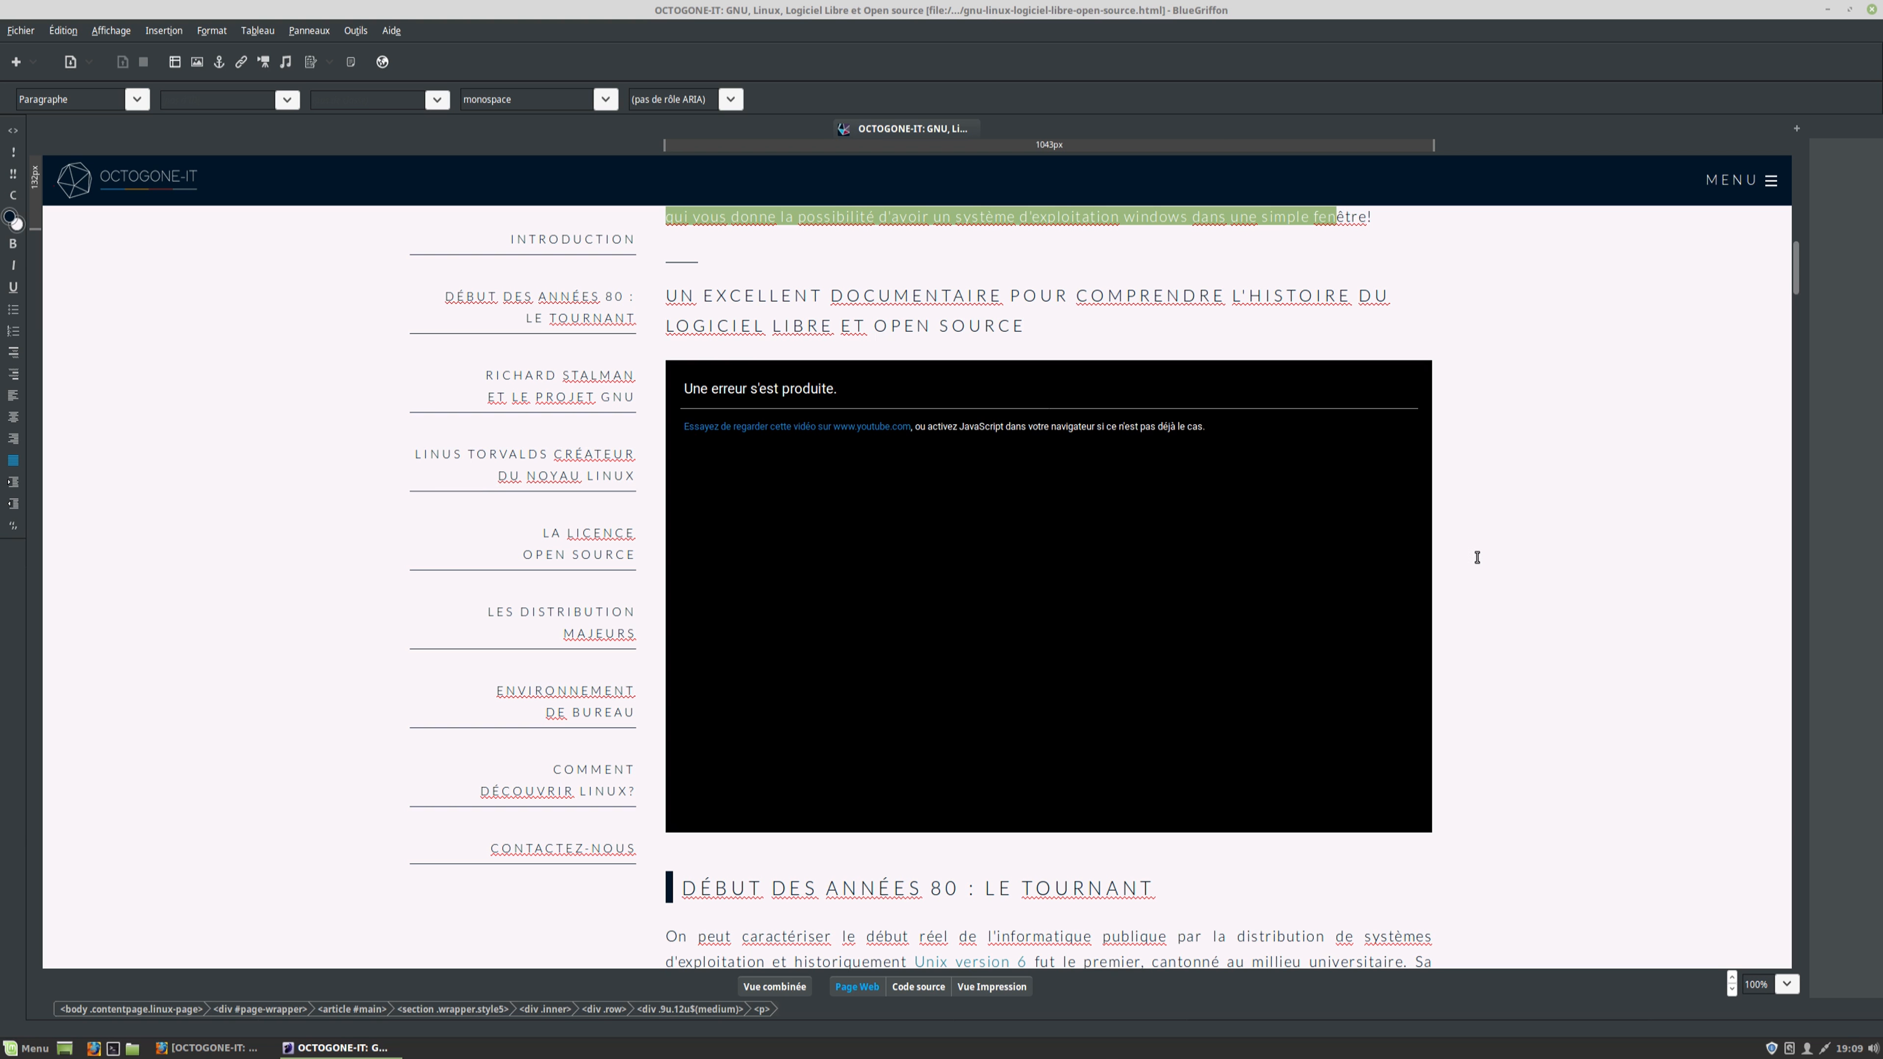
scroll(1468, 597, "up", 4)
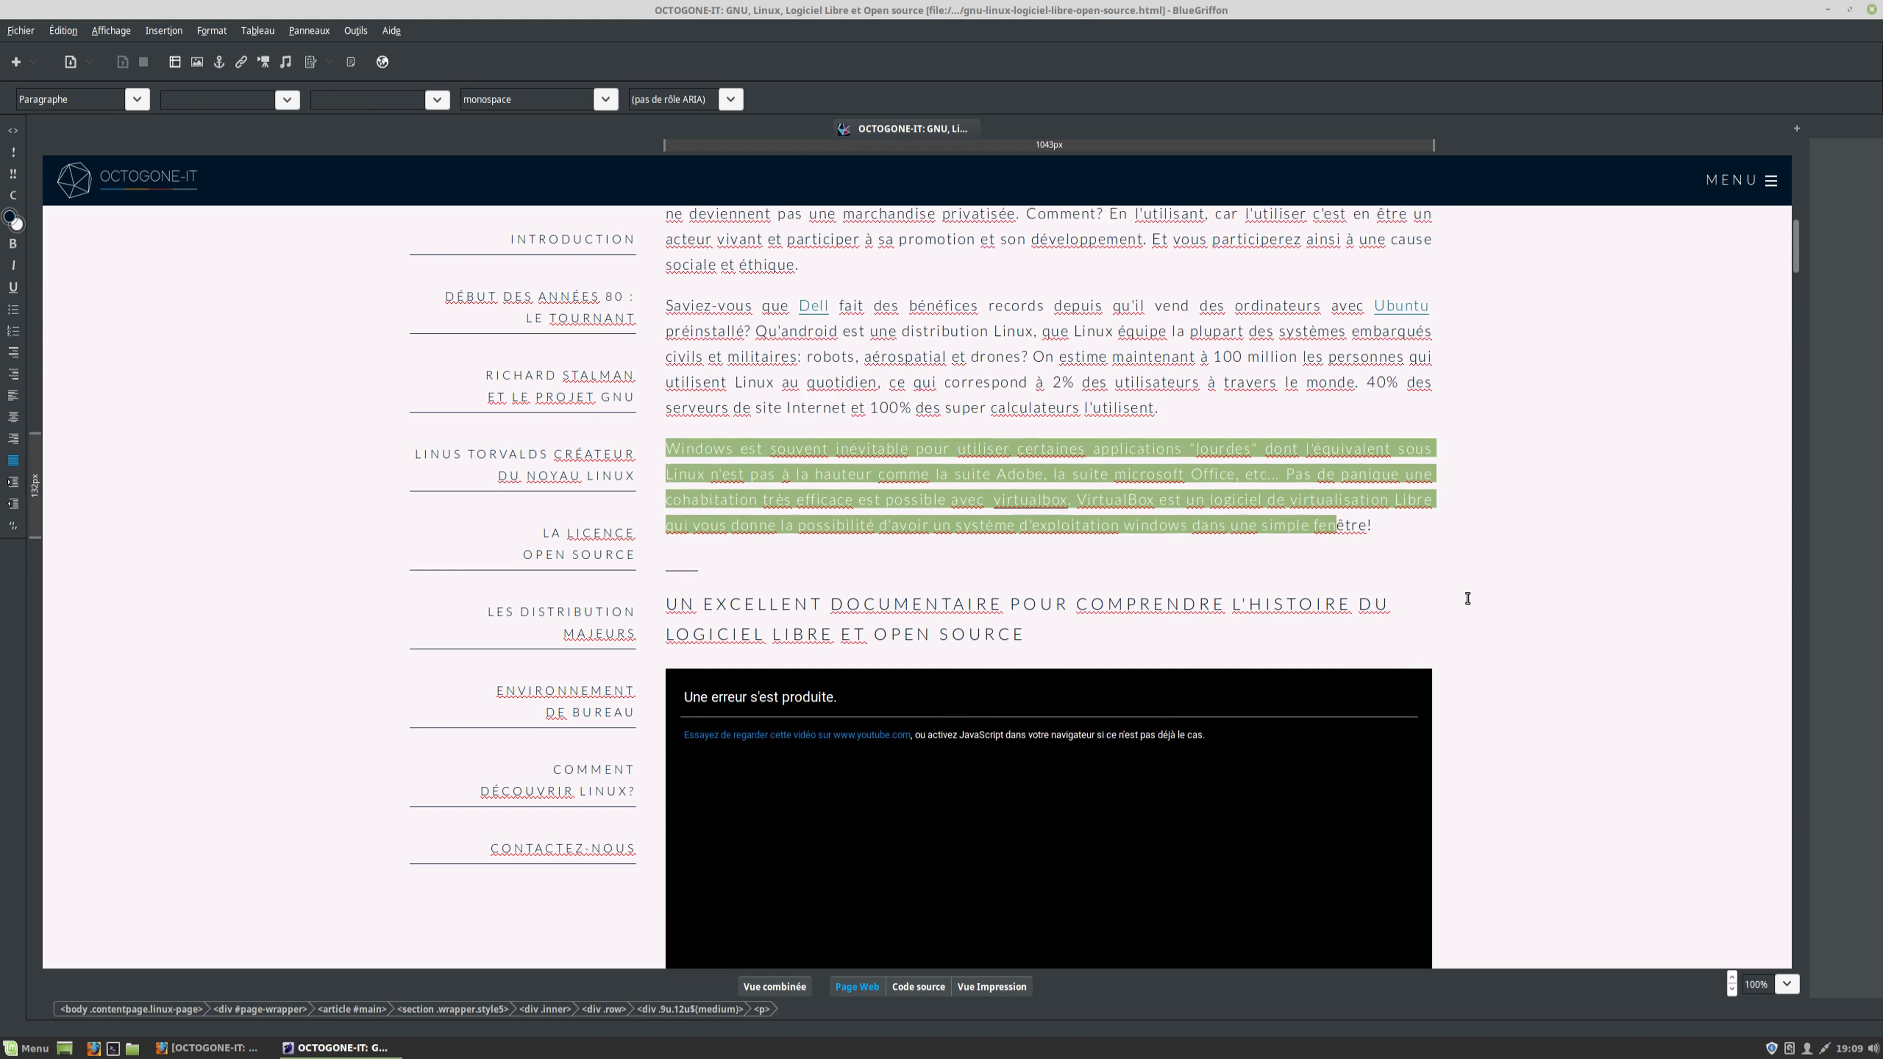
scroll(1468, 598, "up", 1)
left_click_drag(1394, 628, 1359, 486)
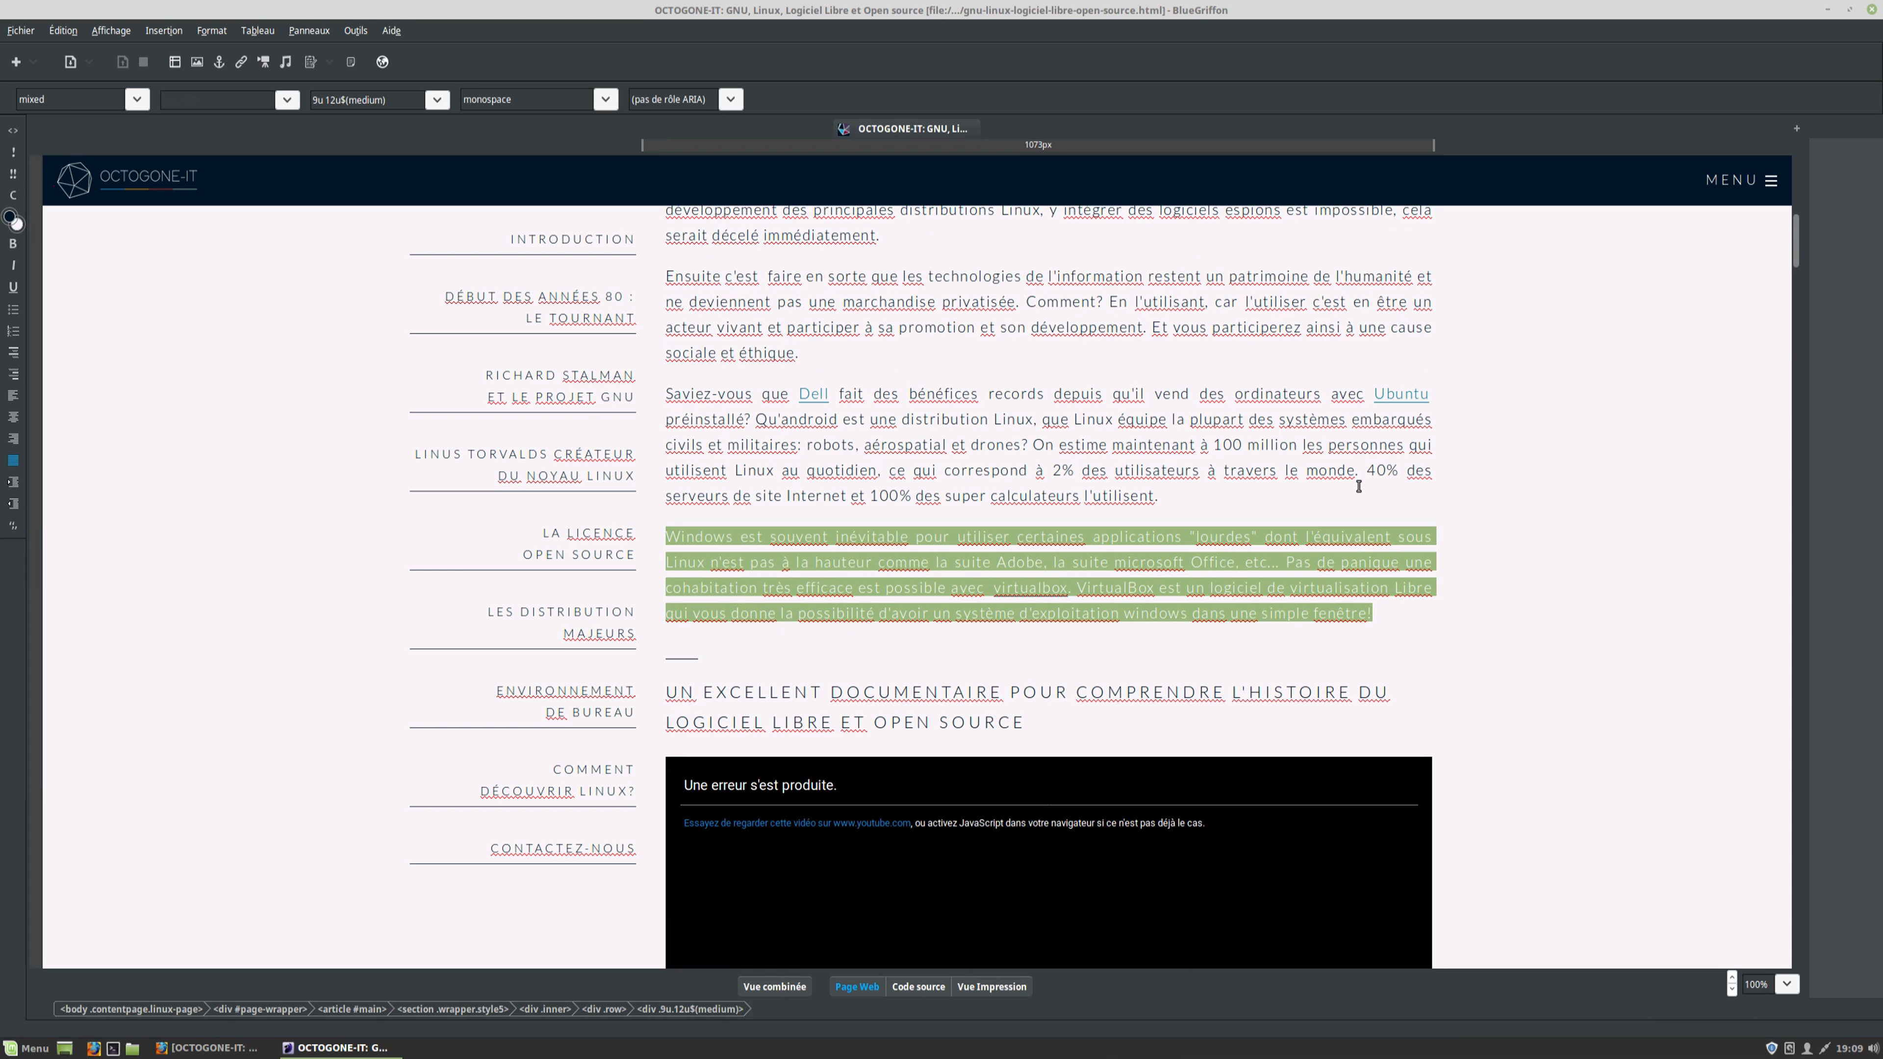
left_click_drag(1073, 495, 677, 416)
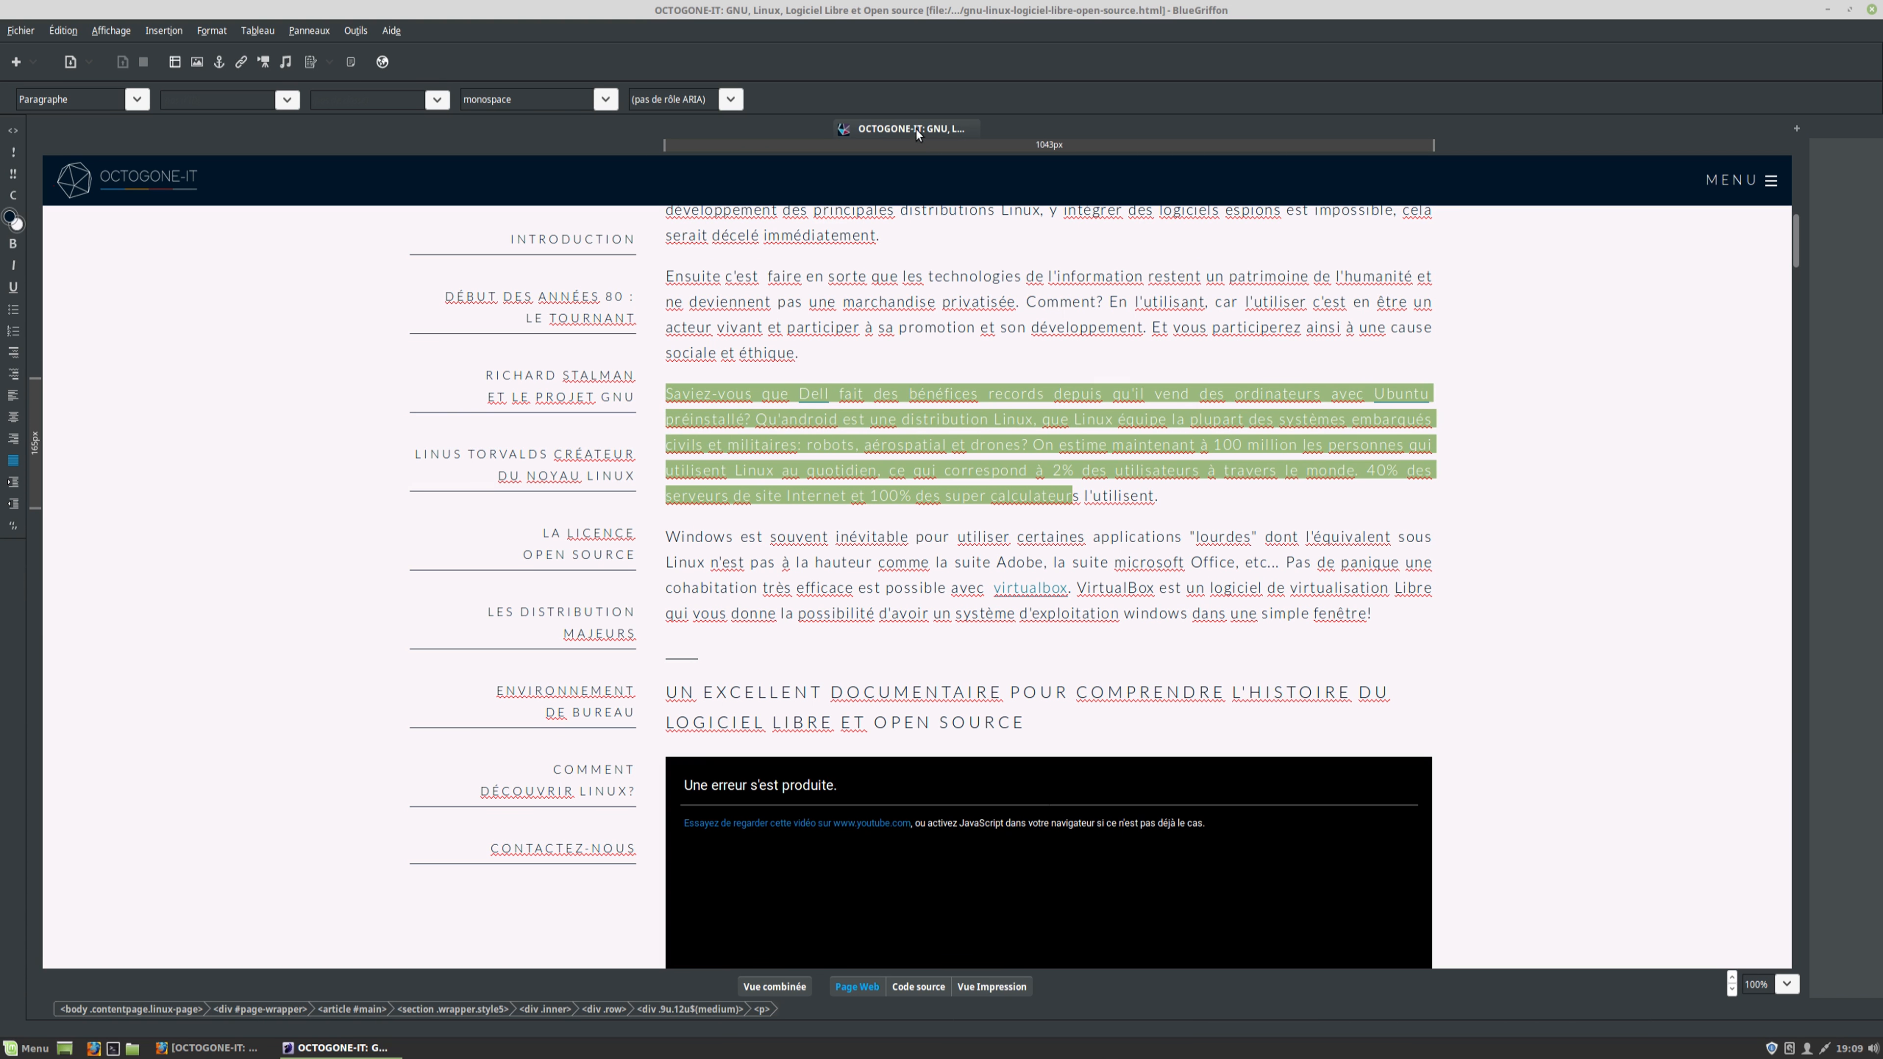
left_click(1170, 496)
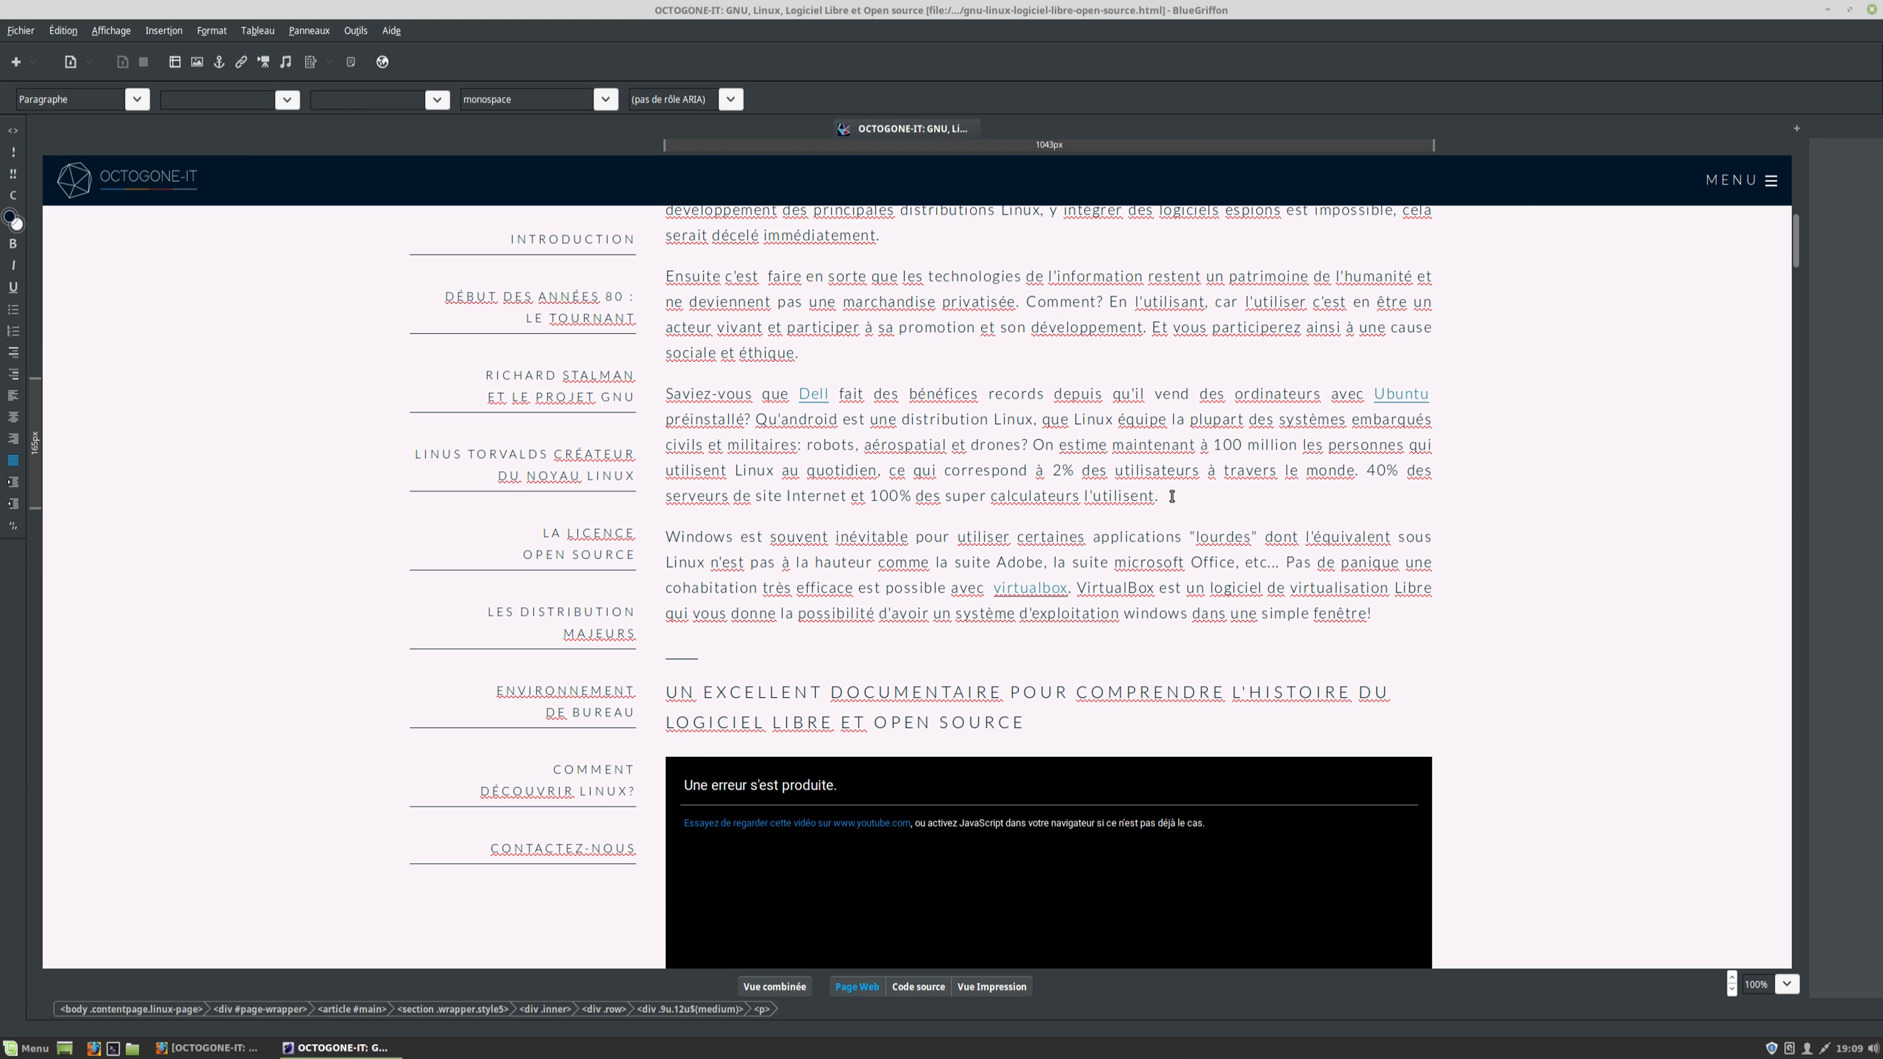
scroll(1172, 497, "up", 4)
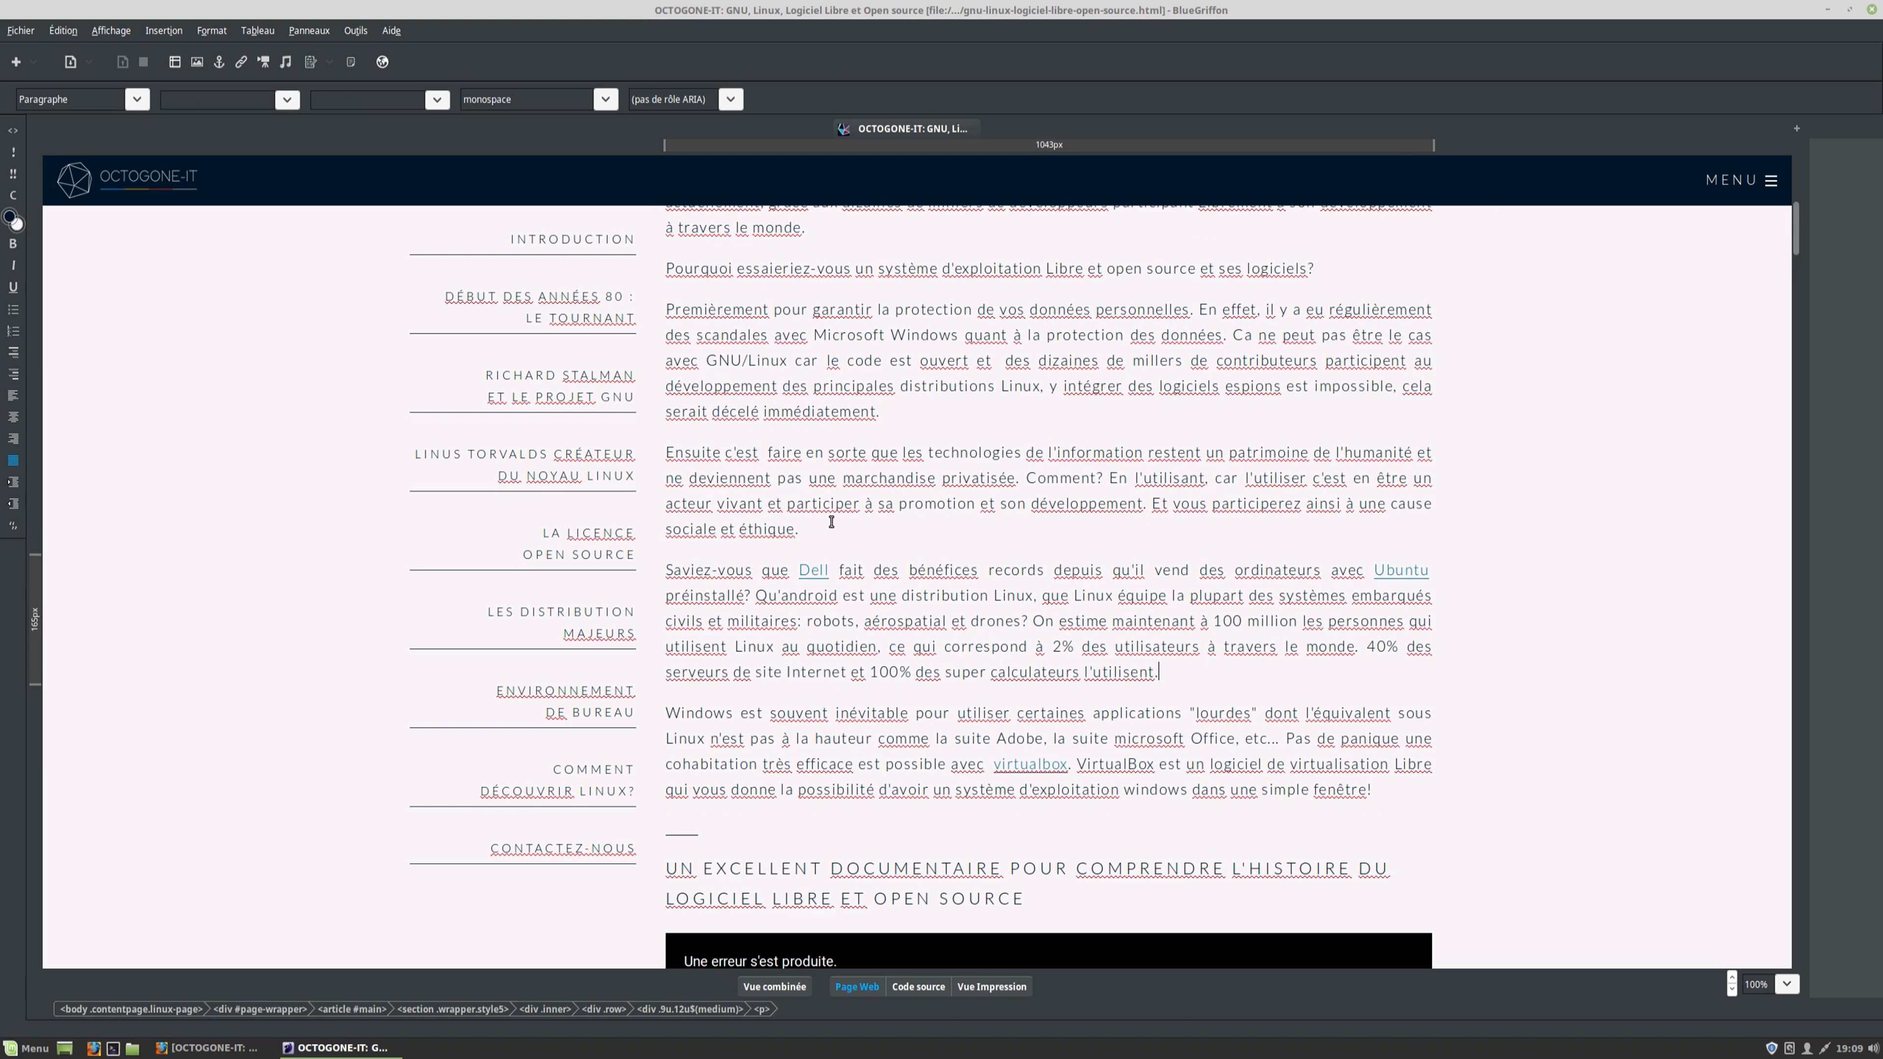
left_click_drag(796, 529, 668, 443)
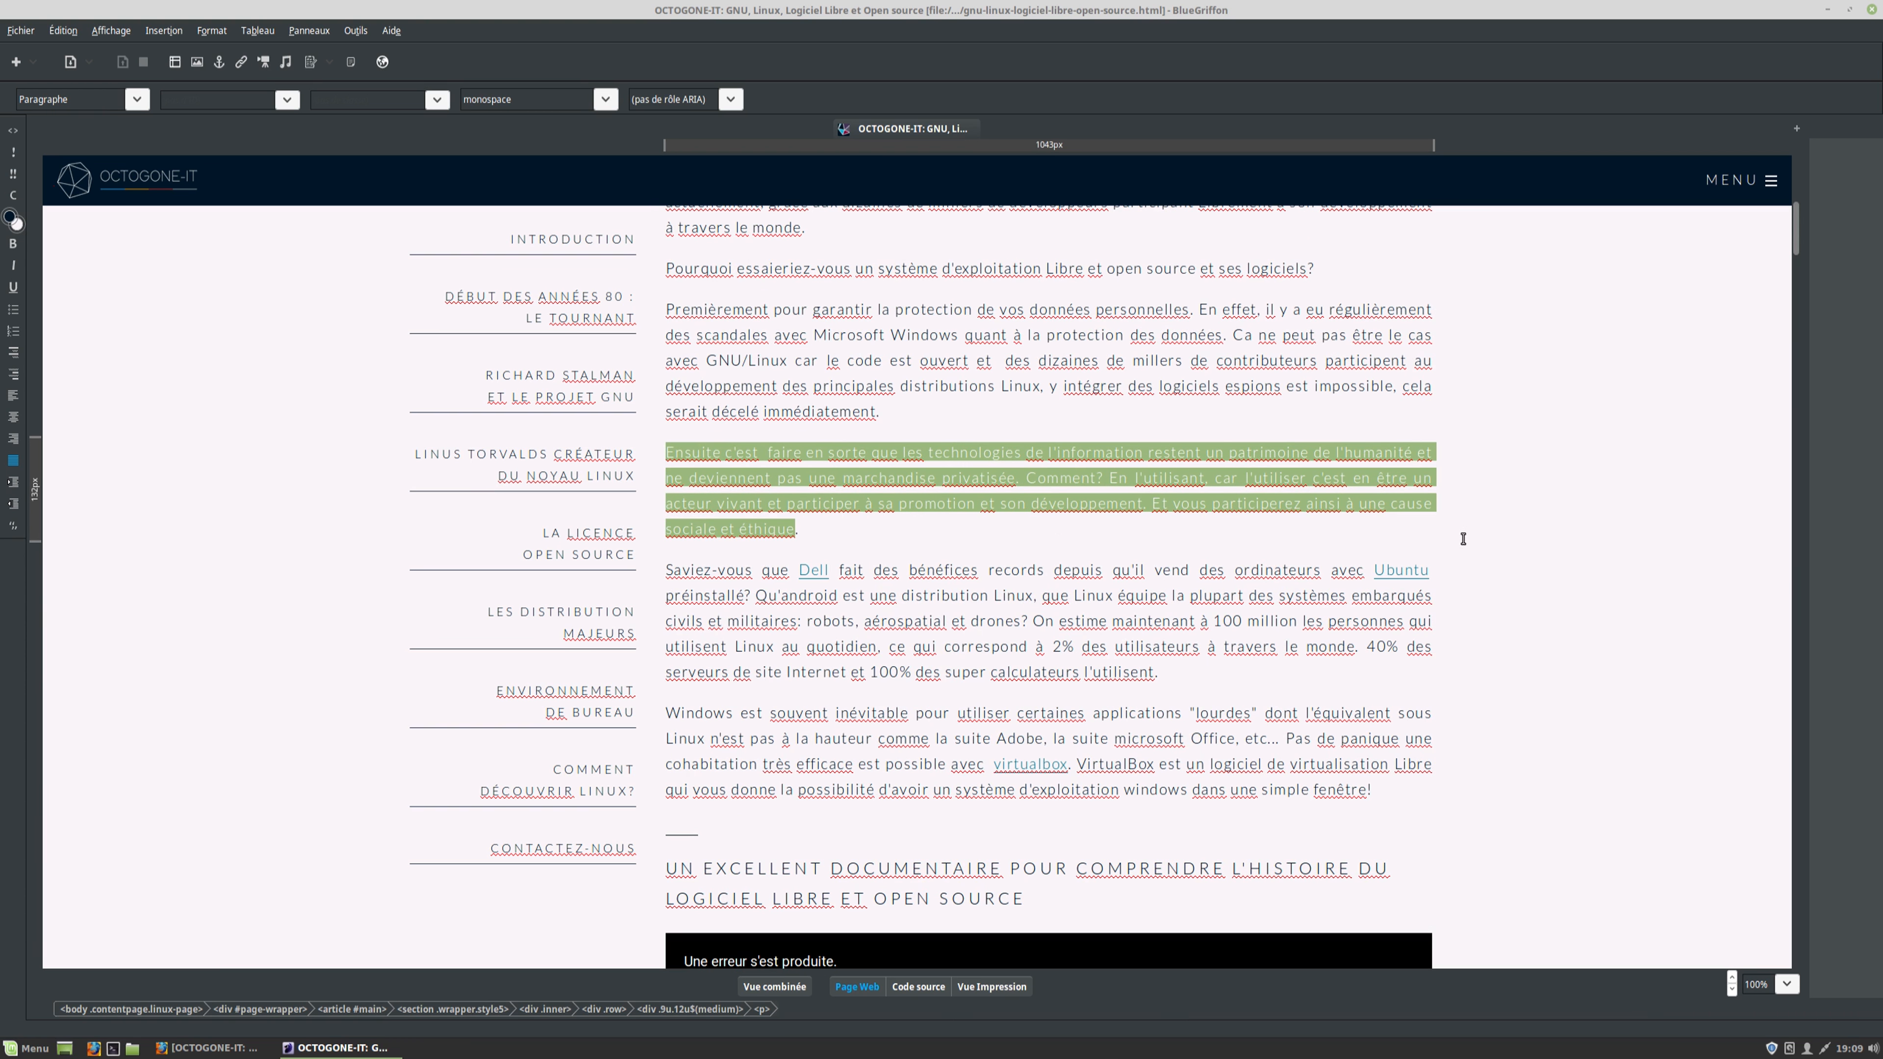
scroll(1005, 465, "up", 6)
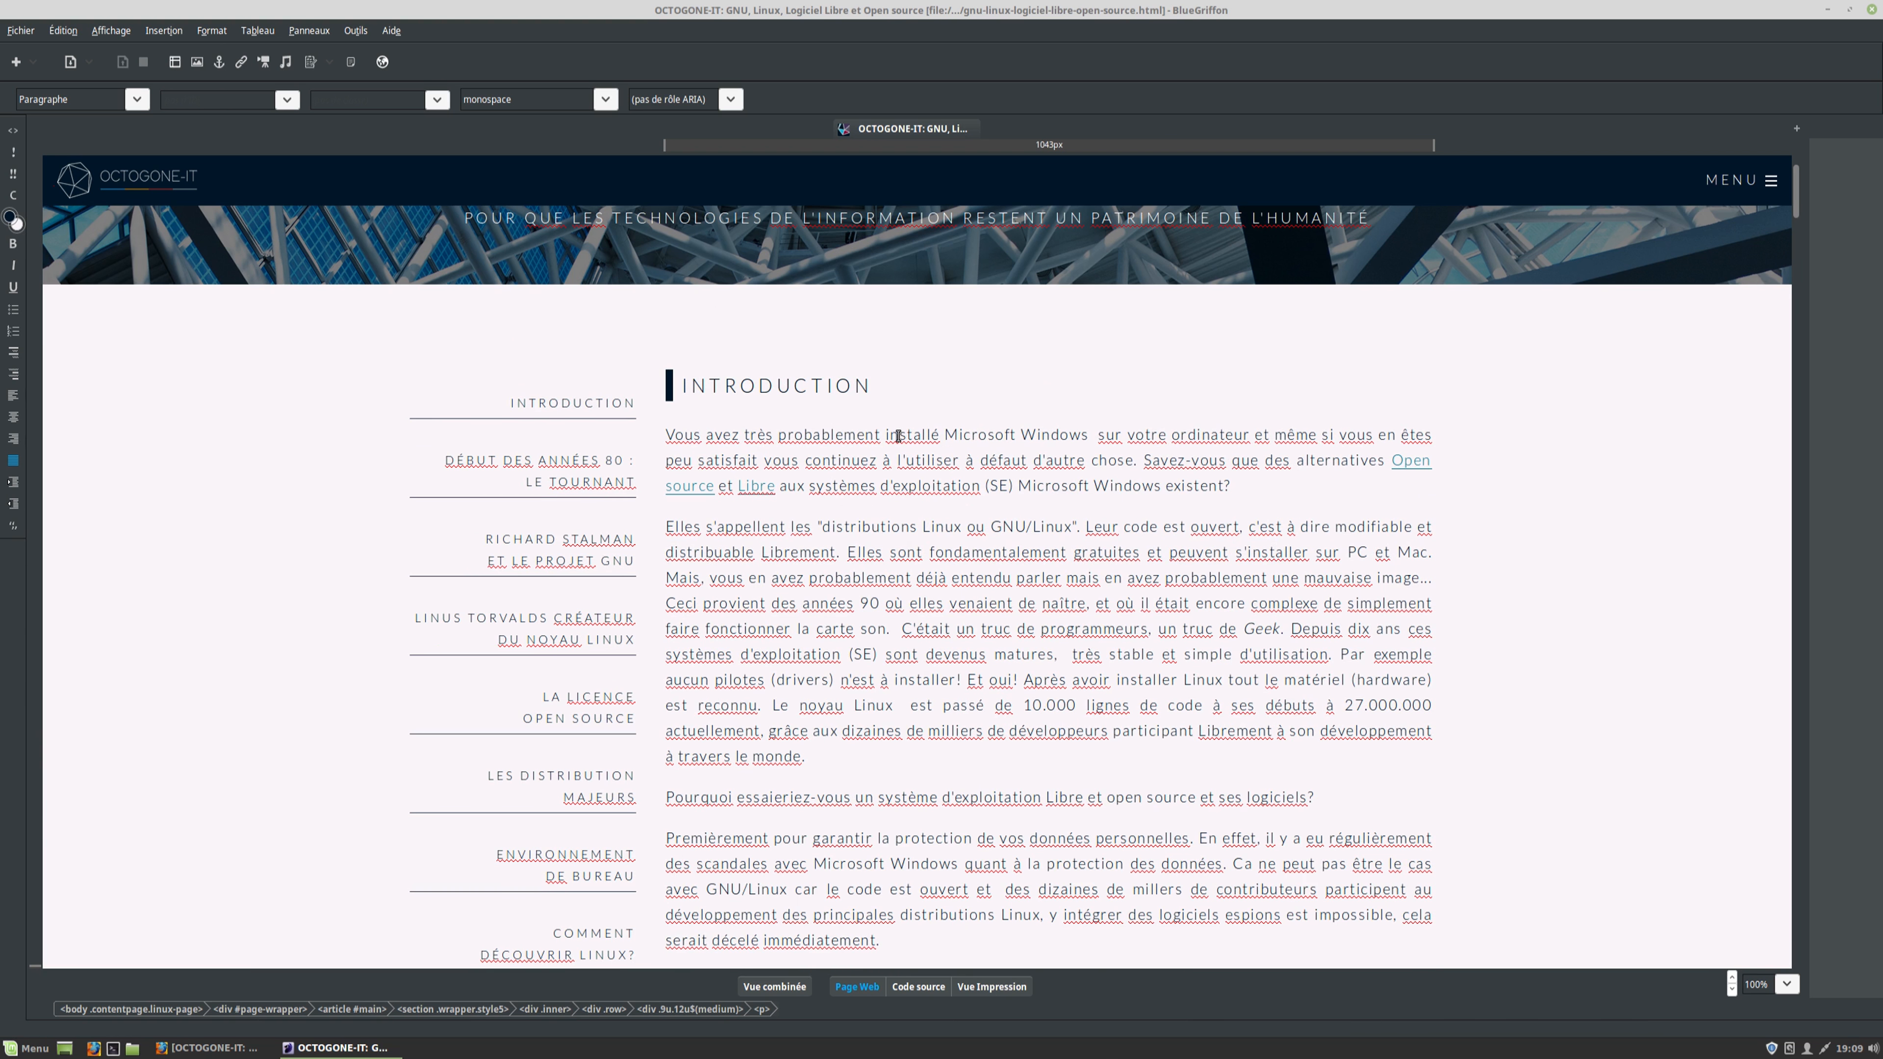
Underline "probablement installé Microsoft Windows" in the first introduction paragraph
double_click(915, 433)
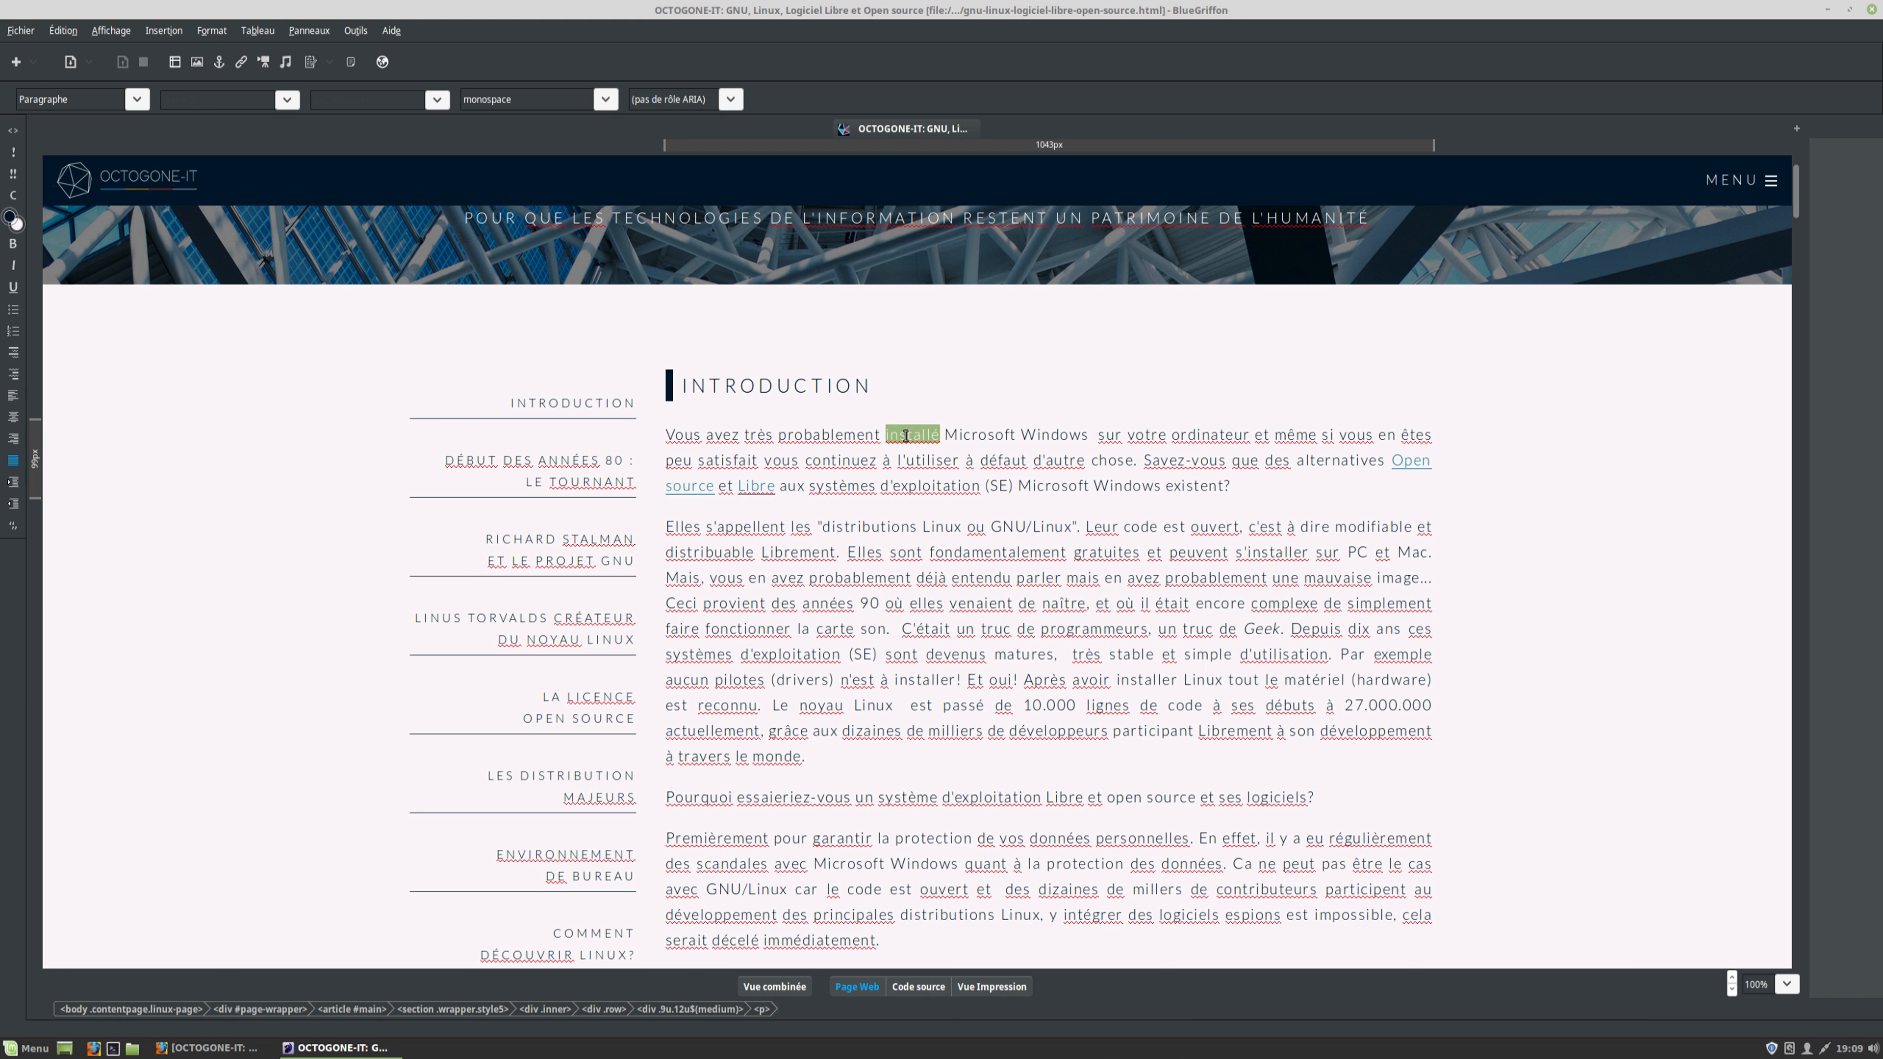
left_click(778, 435)
left_click_drag(780, 437, 1087, 439)
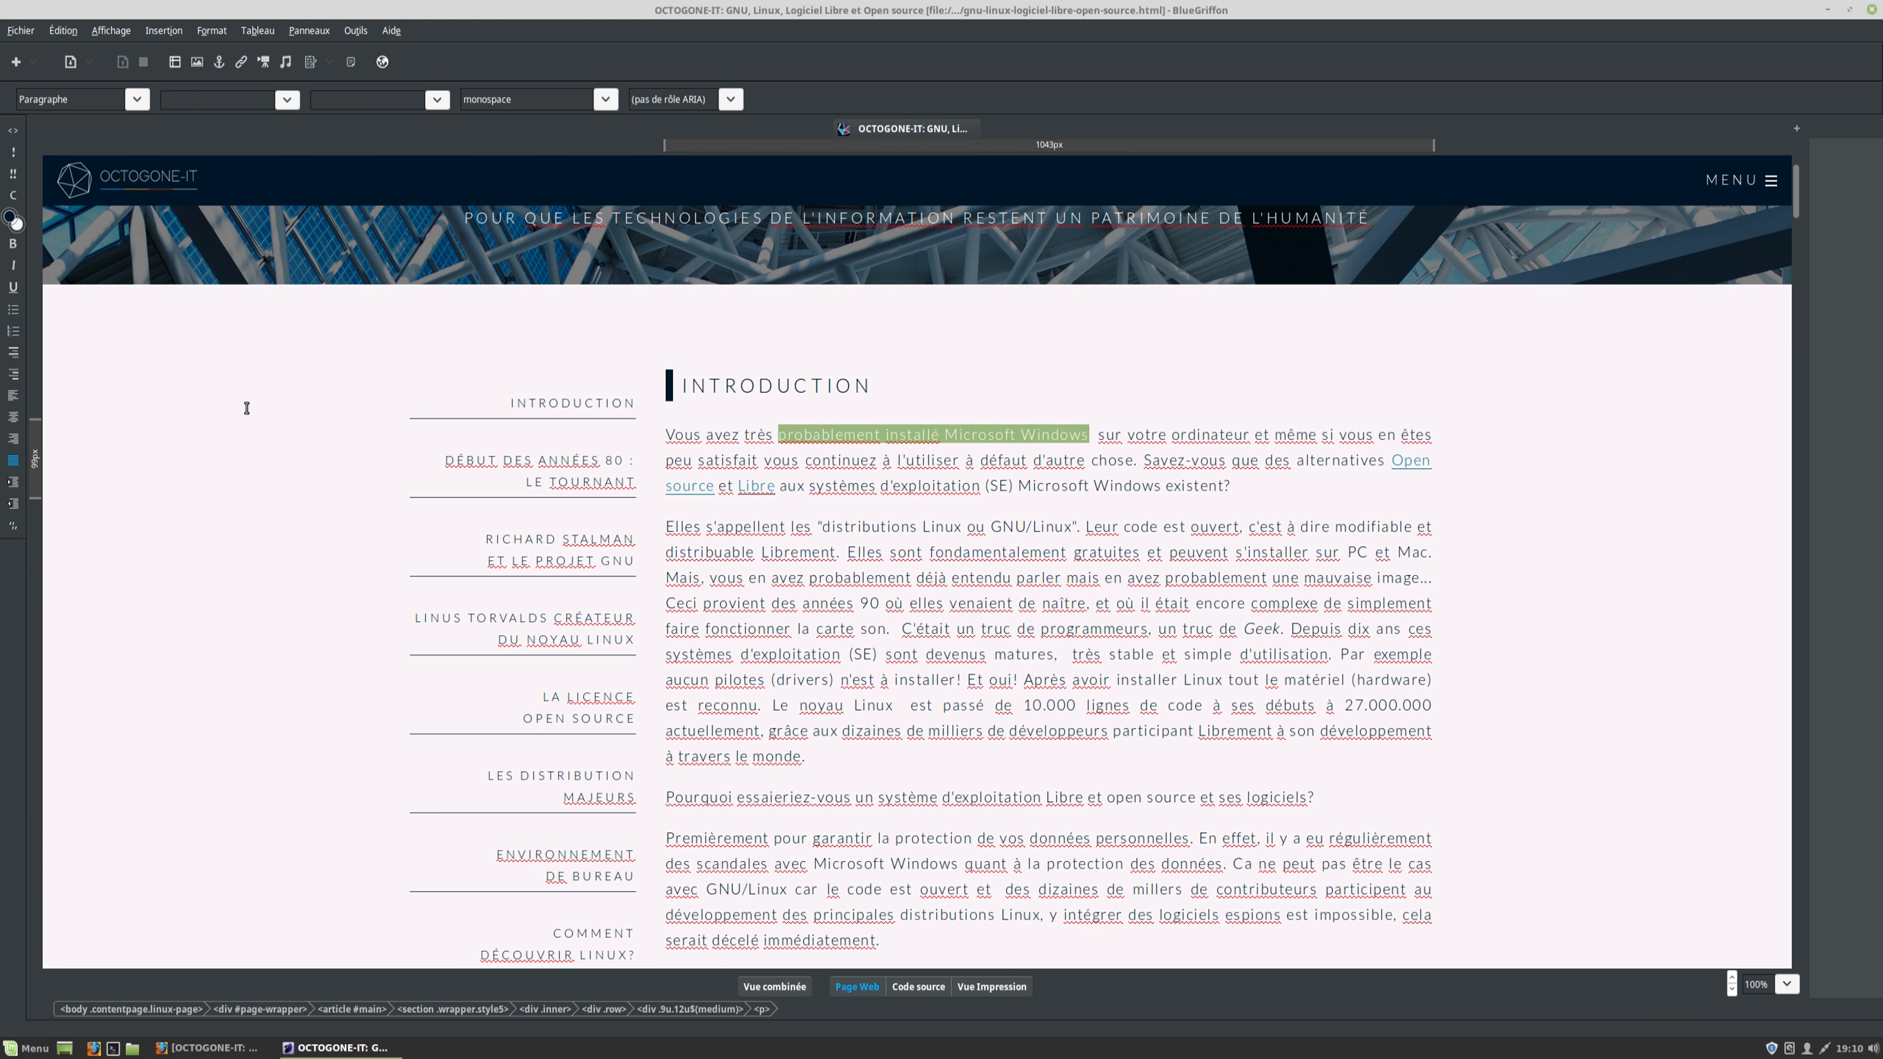
left_click(14, 289)
left_click(14, 288)
left_click(1123, 435)
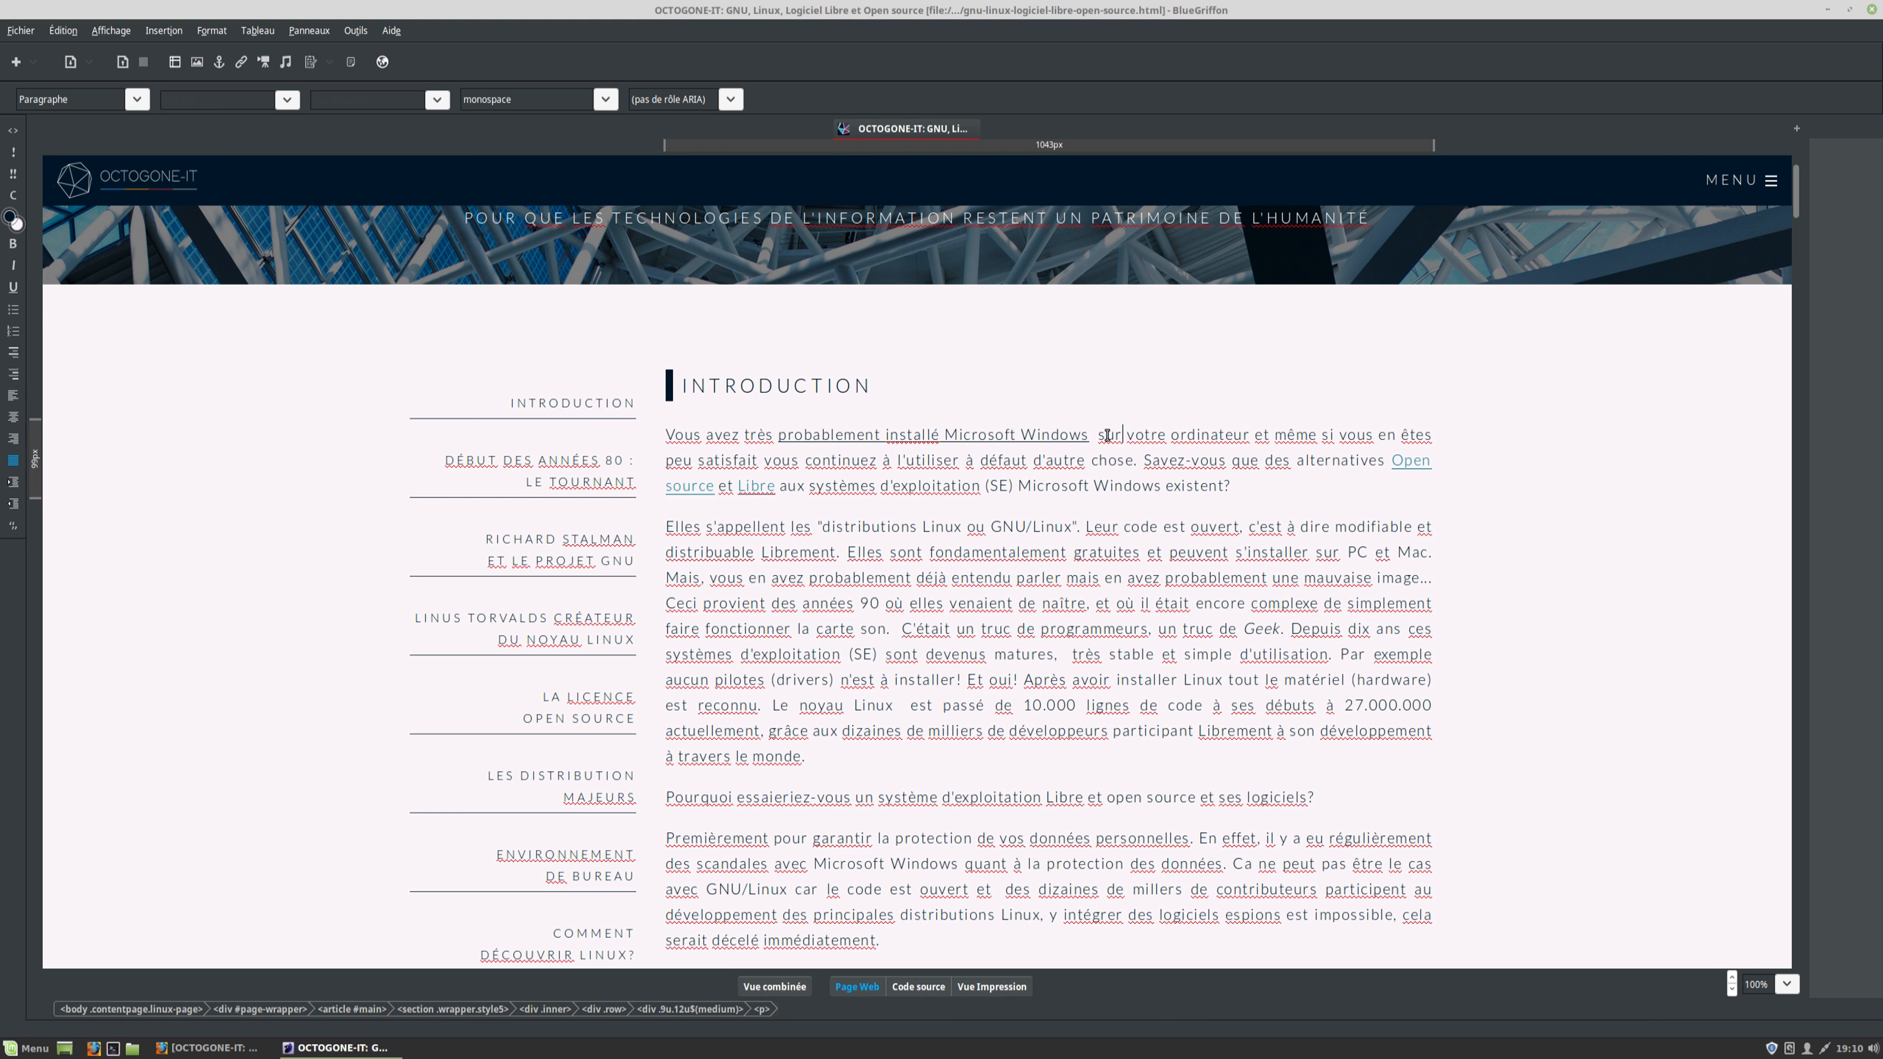
Remove the underline from the whole phrase "probablement installé Microsoft Windows"
left_click_drag(1083, 435, 778, 433)
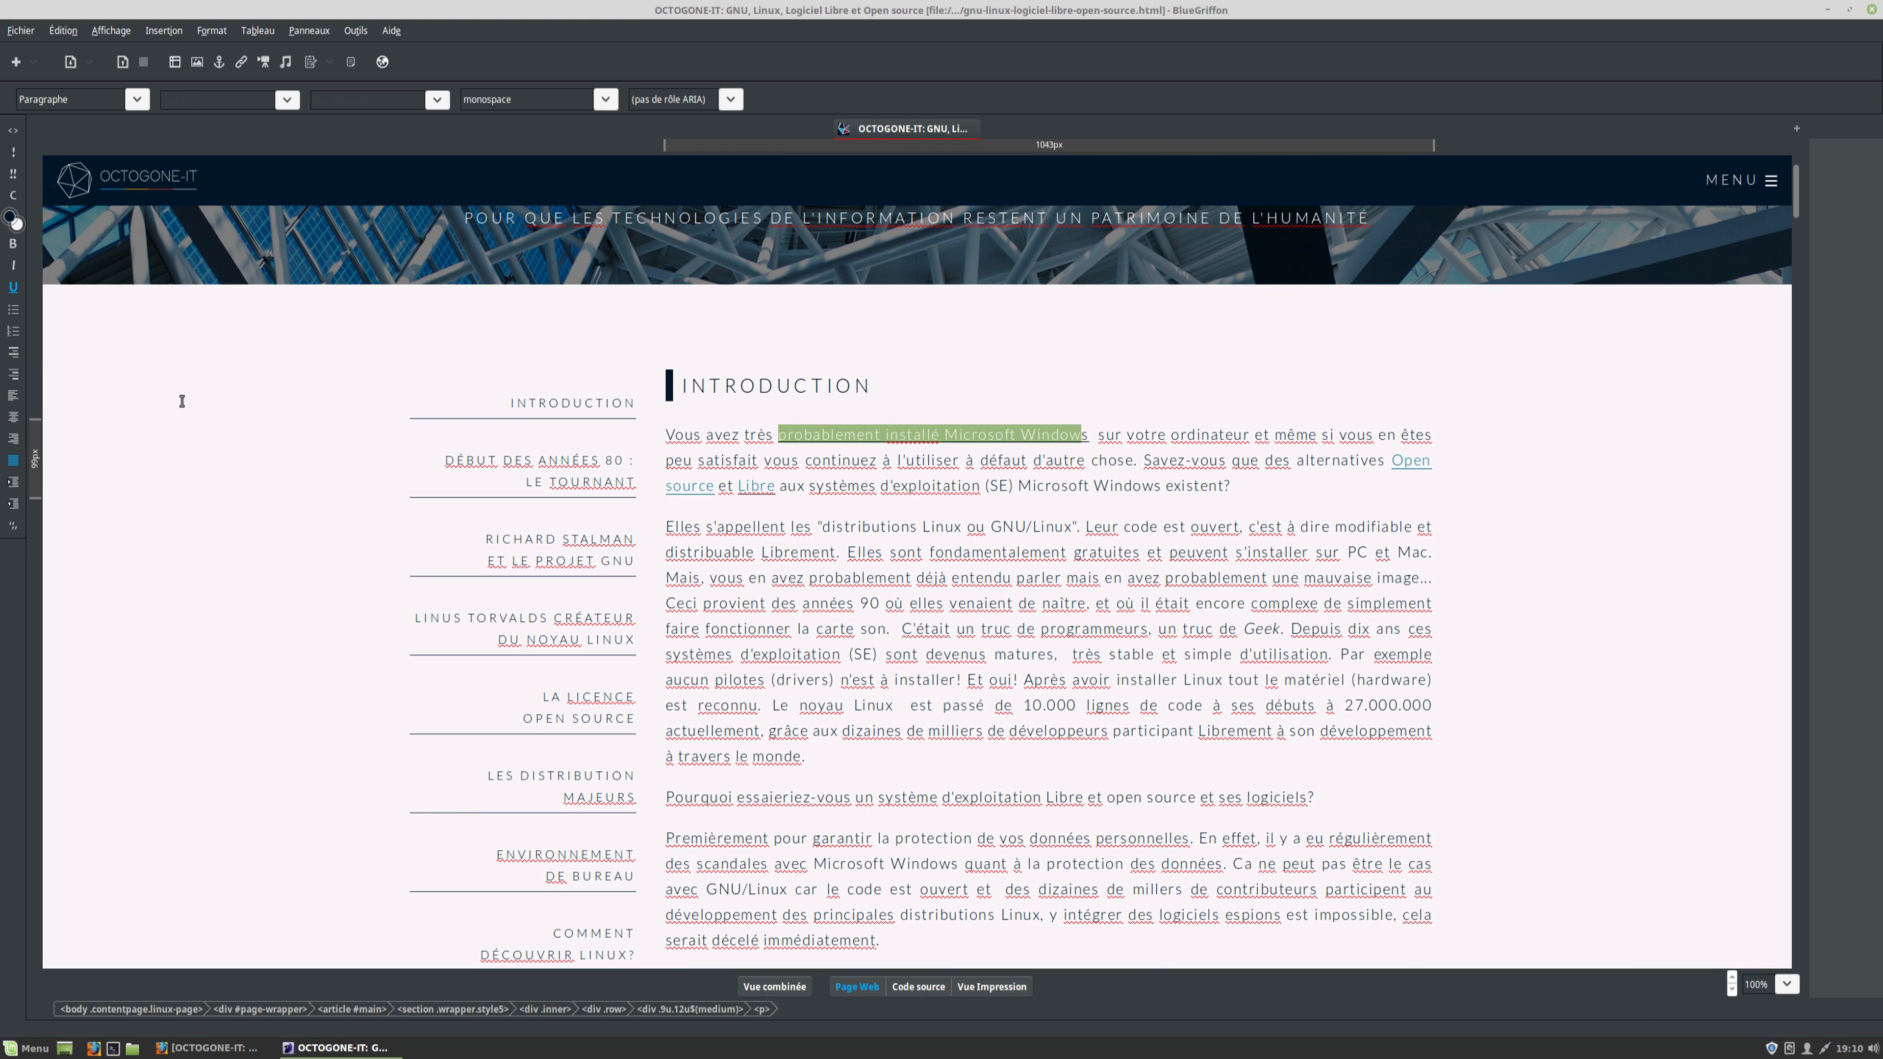
left_click(13, 288)
left_click(972, 446)
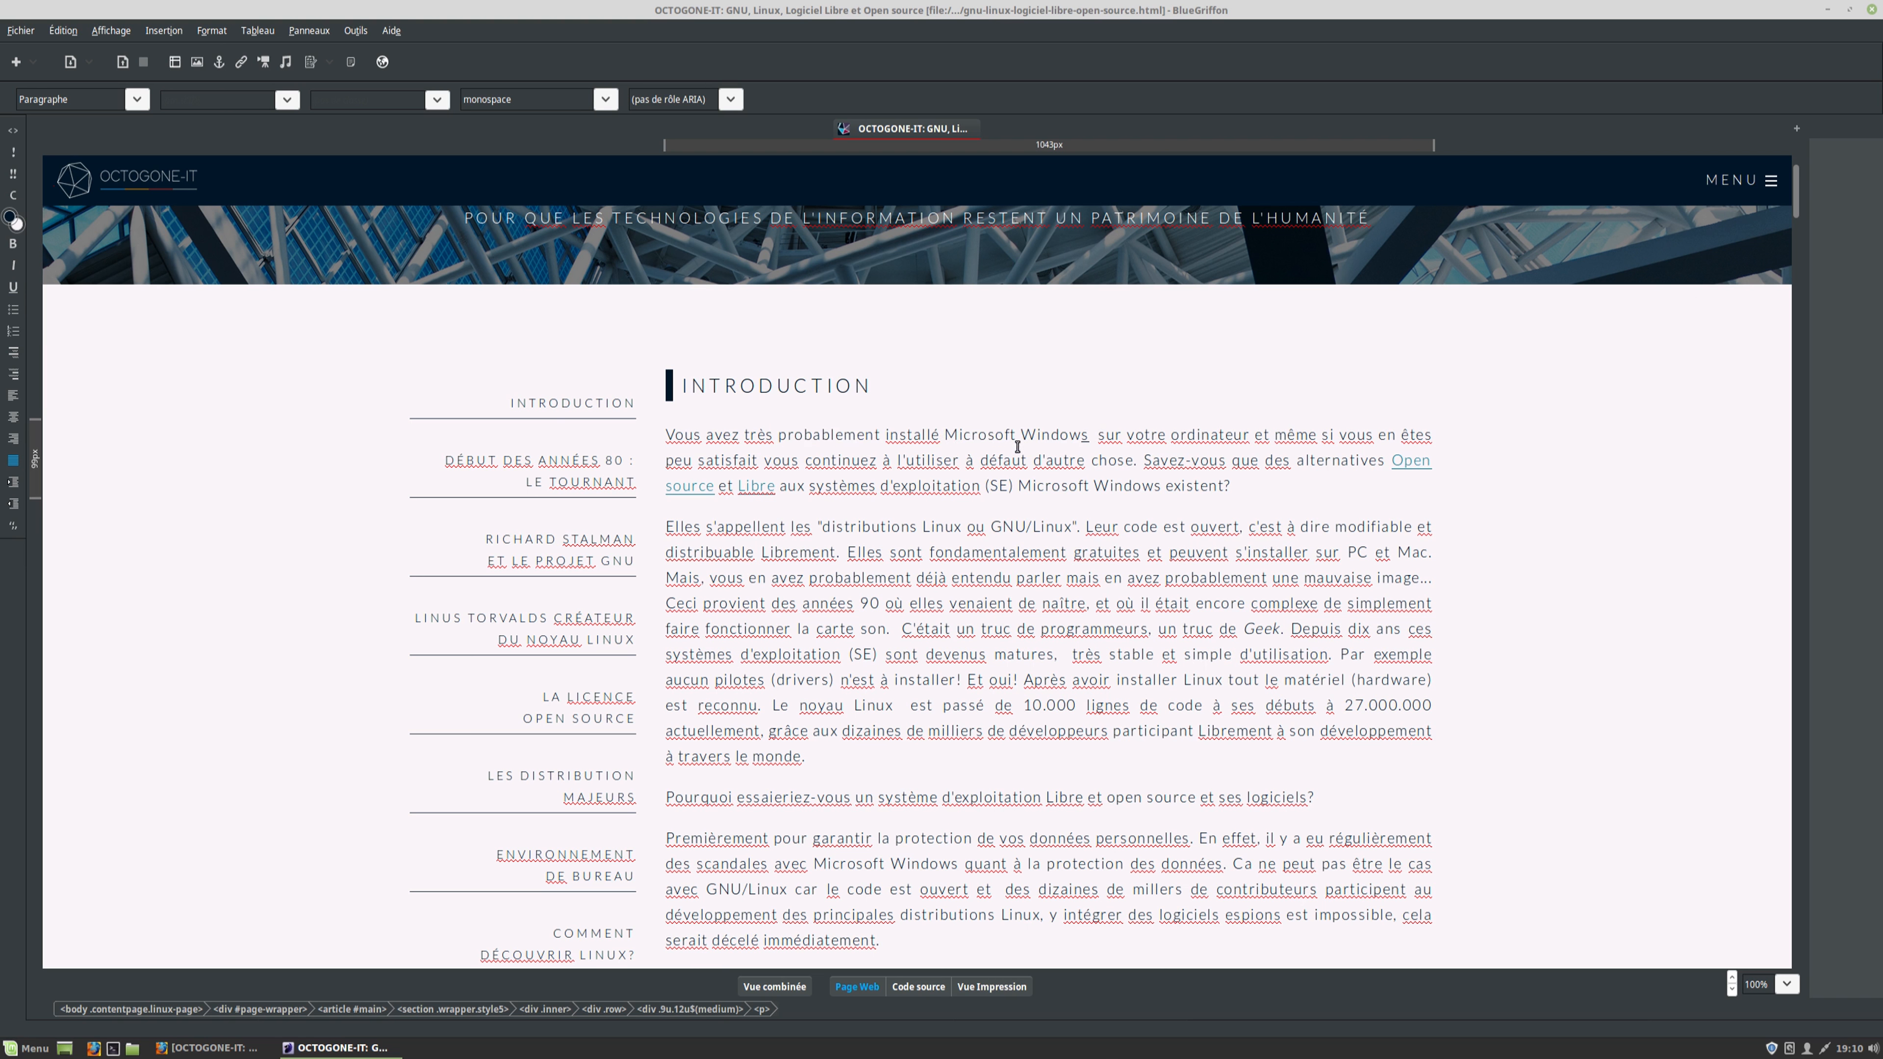
left_click_drag(1079, 435, 1089, 436)
left_click(13, 288)
Make the word "fondamentalement" bold in the second introduction paragraph
double_click(976, 551)
left_click(13, 244)
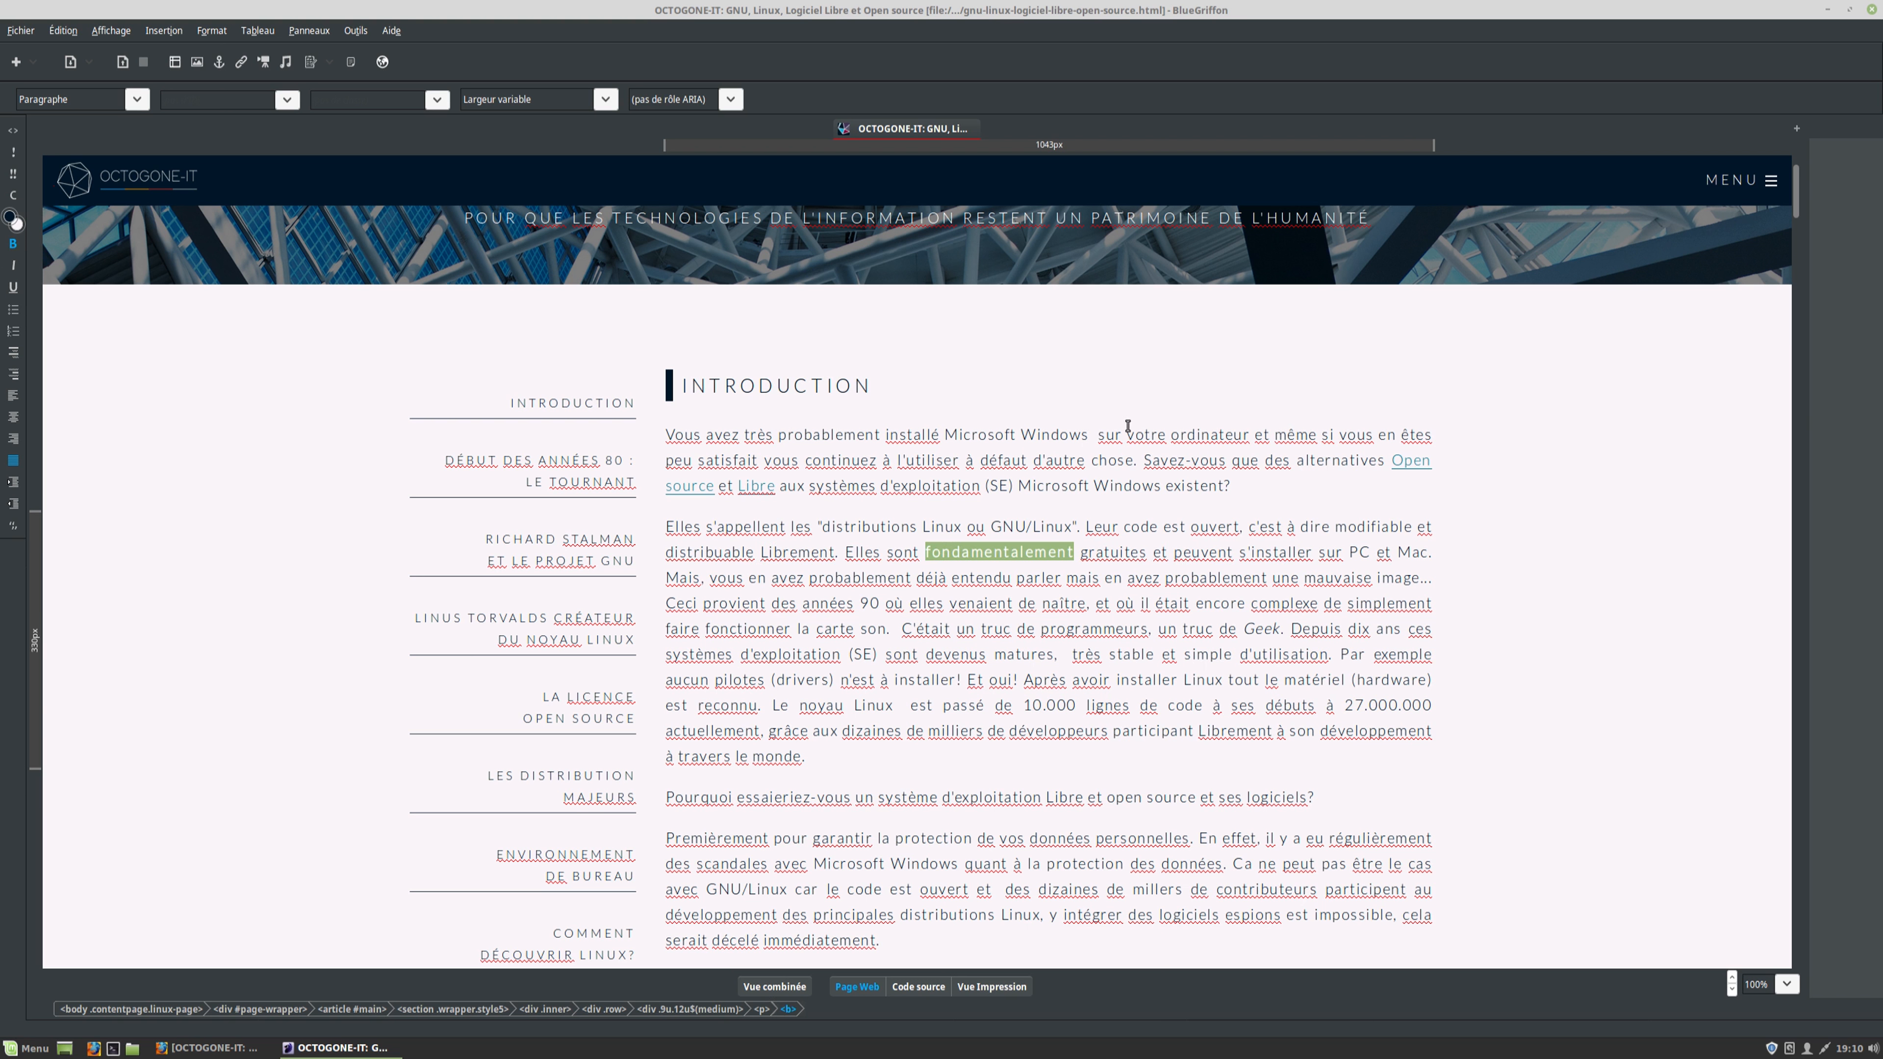
Underline "sur votre ordinateur" and italicize "continuez" in the first introduction paragraph
mouse_move(1097, 434)
left_mouse_down()
mouse_move(1252, 434)
mouse_move(1095, 435)
left_mouse_up()
left_click(1249, 434)
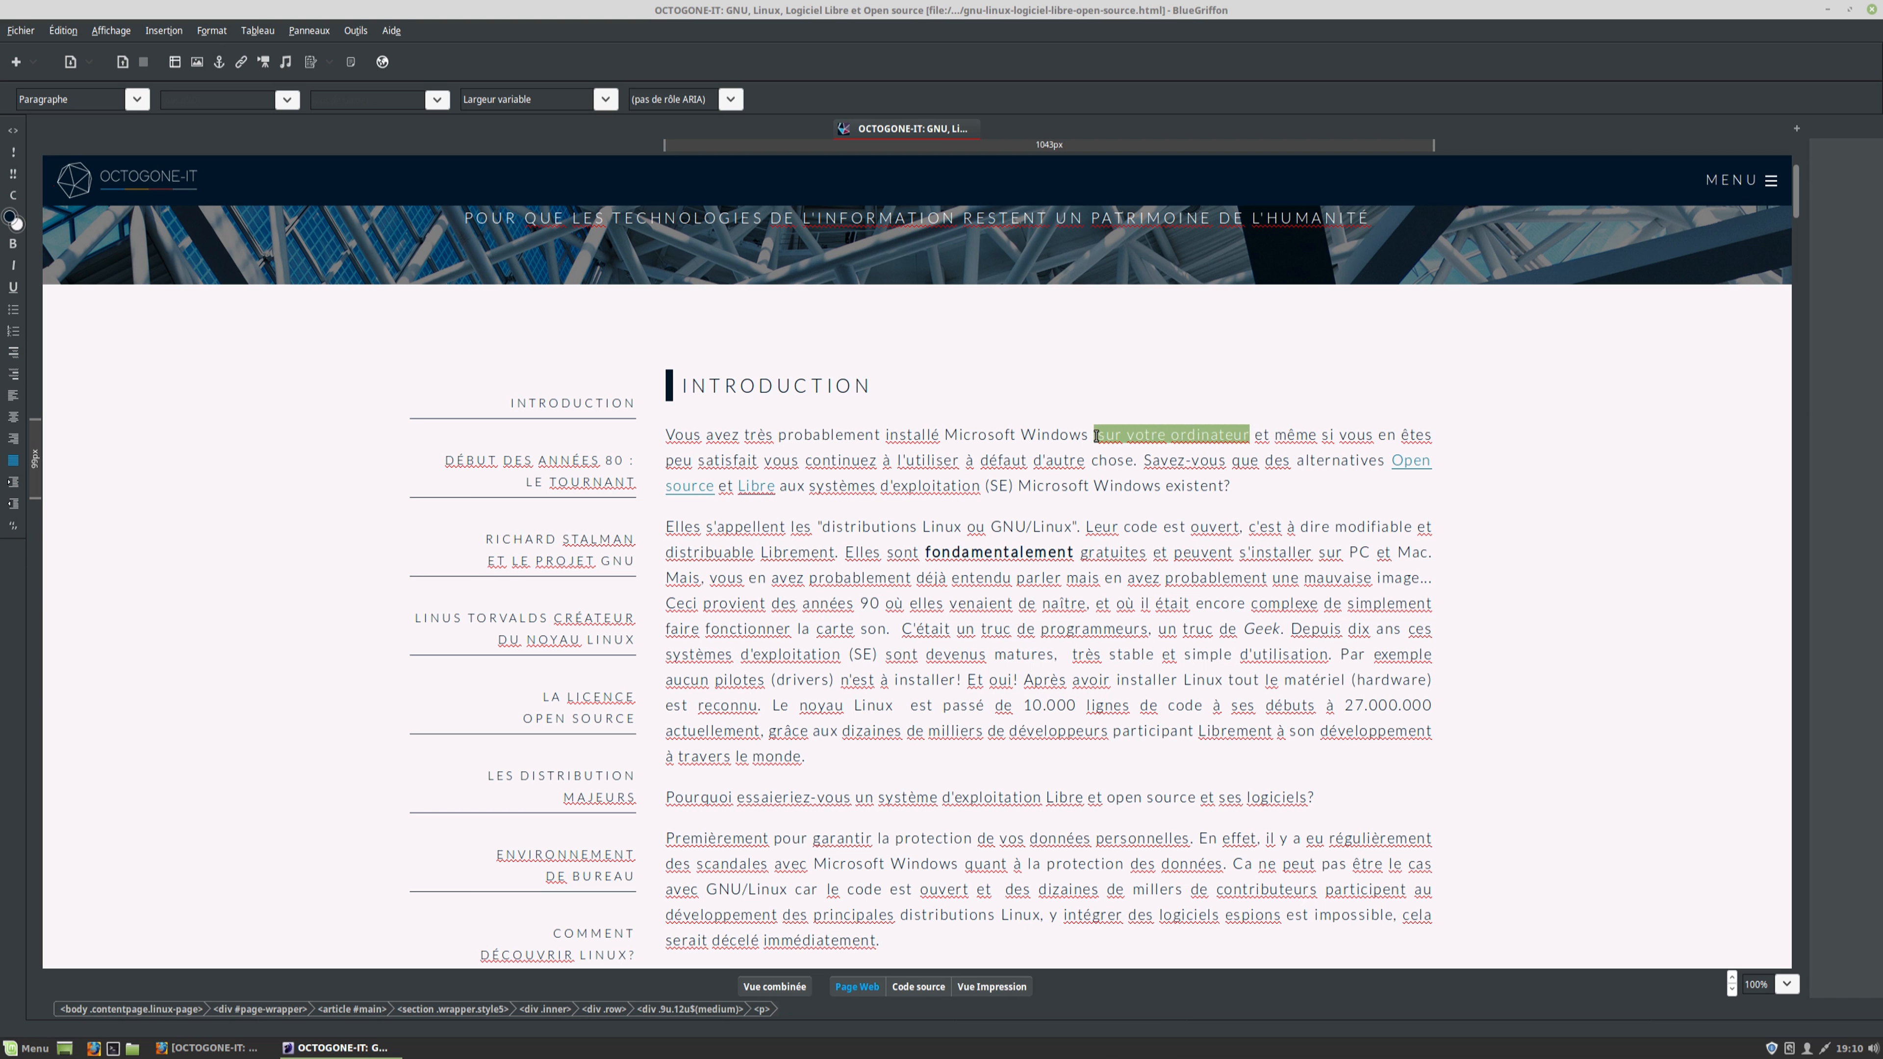
left_click(13, 287)
double_click(842, 462)
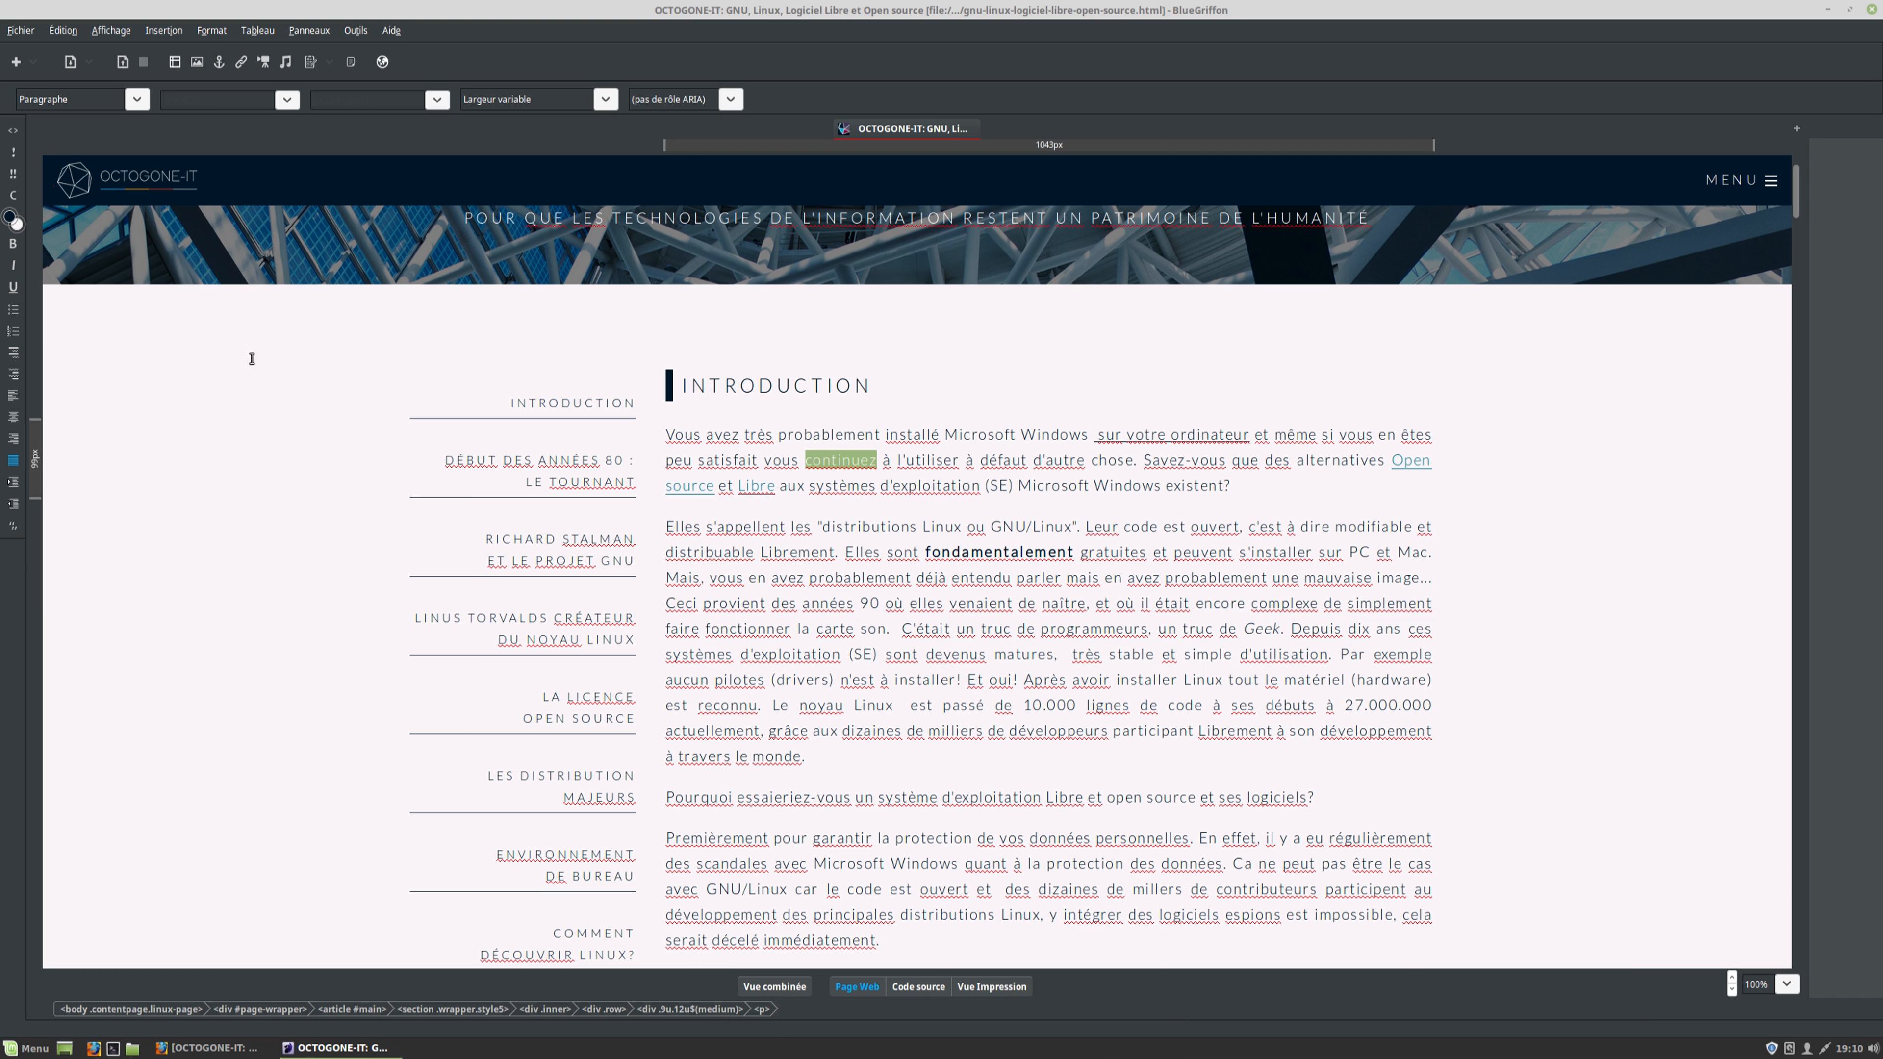
left_click(12, 267)
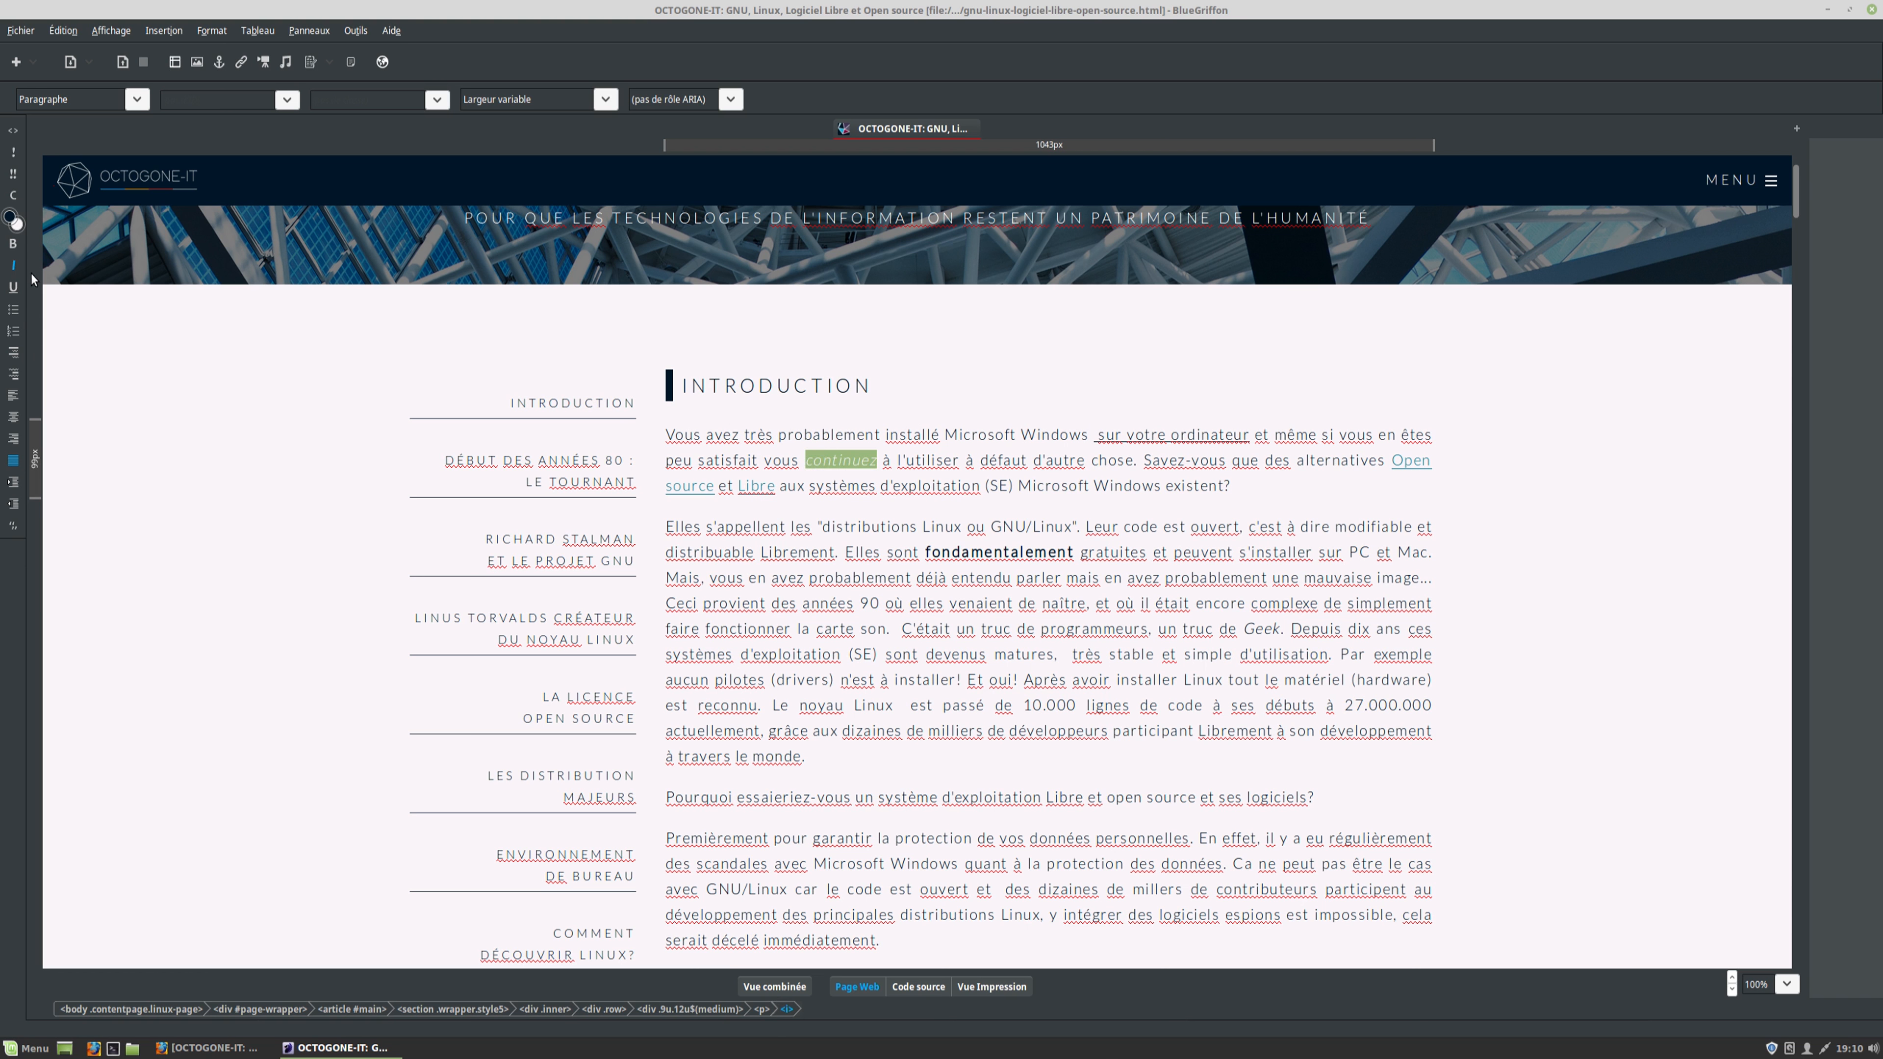
Add six separate lines reading "Liste" directly below the first introduction paragraph
left_click(1255, 484)
key("Return")
type("Liste")
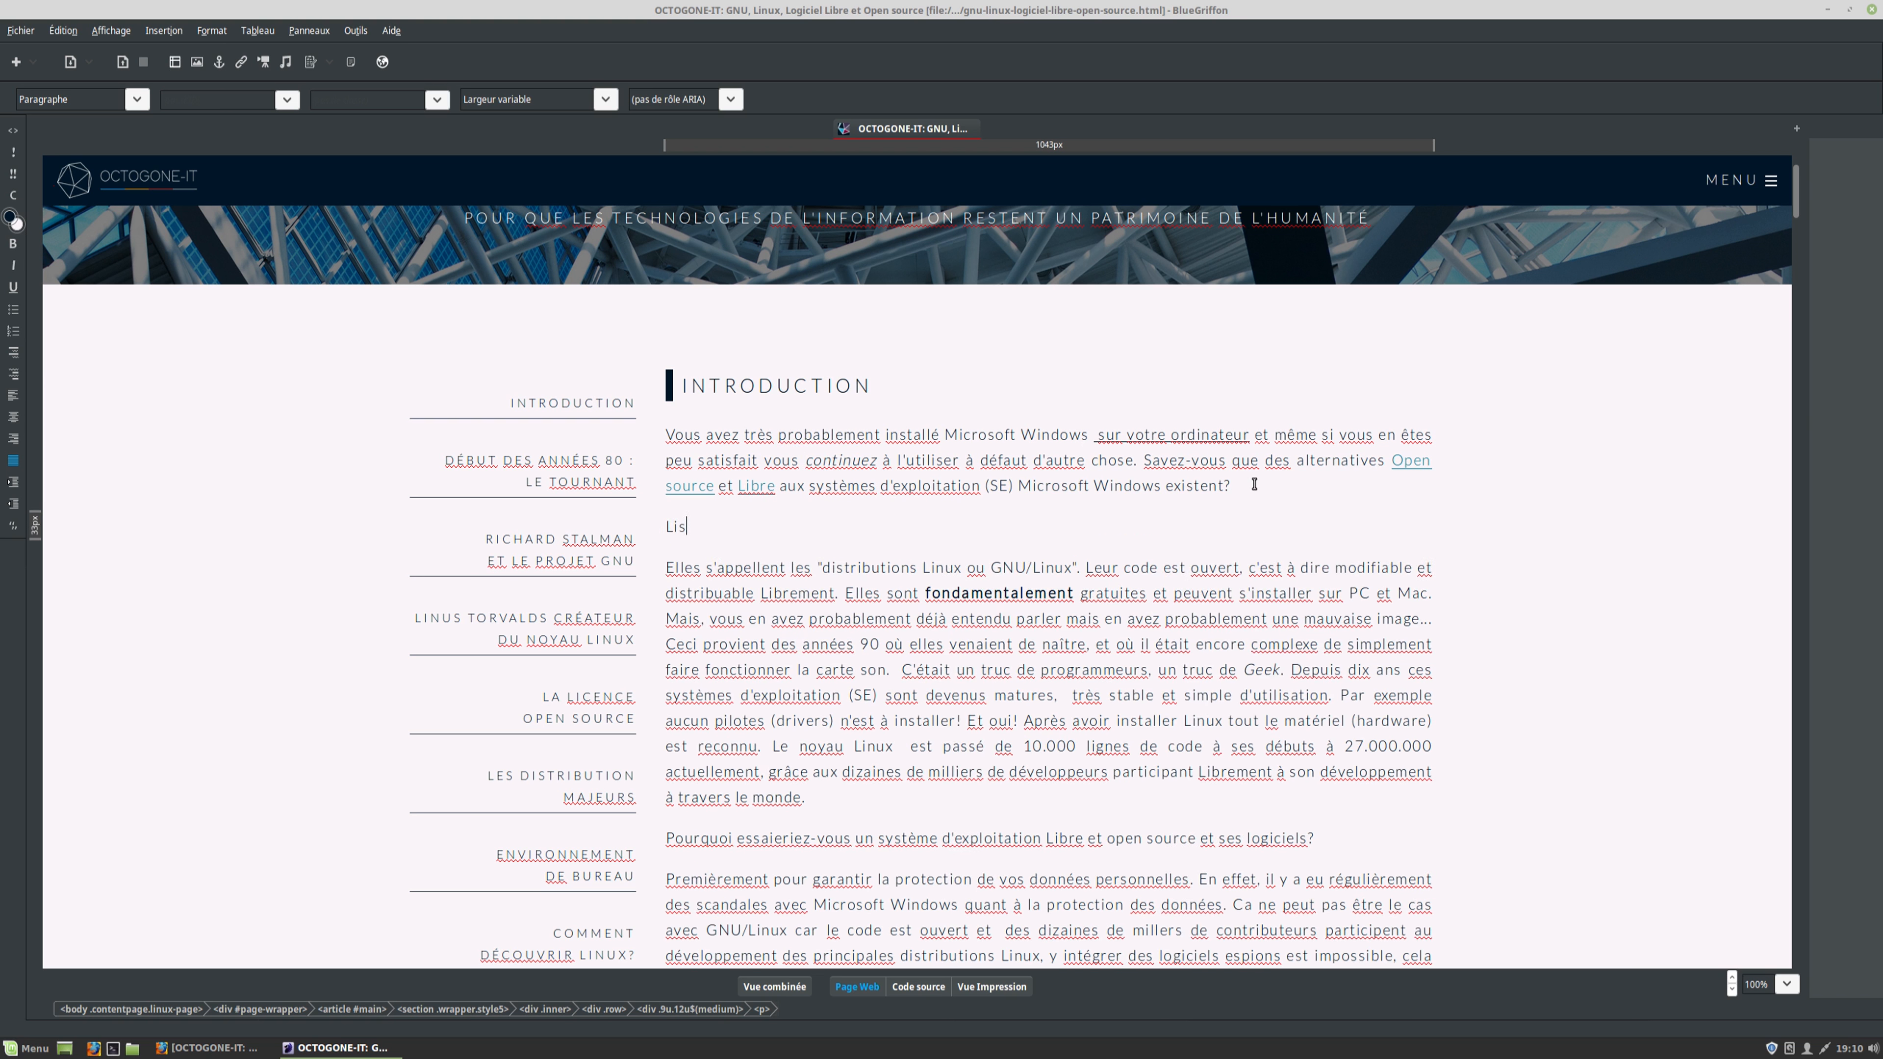
key("shift+Home")
key("ctrl+c")
key("End")
key("Return")
key("ctrl+v")
key("Return")
key("ctrl+v")
key("Return")
key("ctrl+v")
key("Return")
key("ctrl+v")
key("Return")
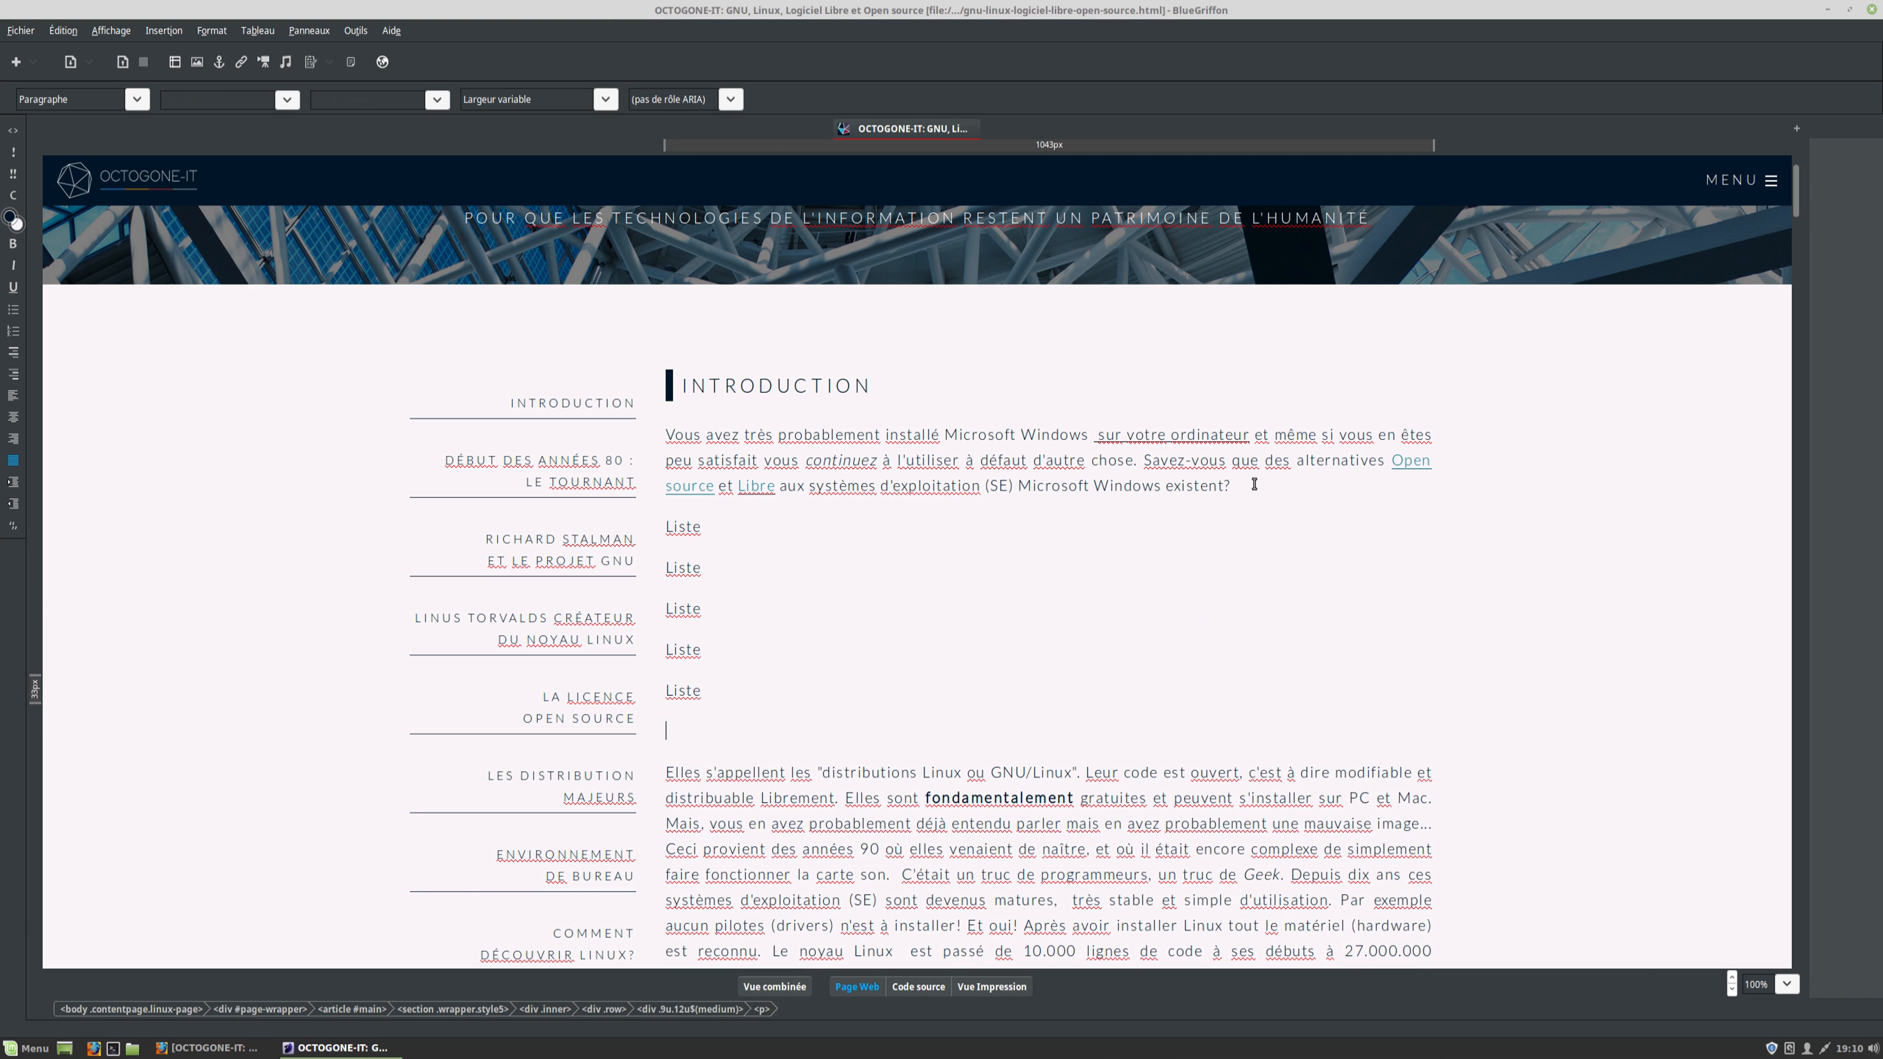
key("ctrl+v")
Convert the six "Liste" lines into a bulleted list
left_click_drag(712, 701, 678, 526)
left_click_drag(710, 734, 673, 537)
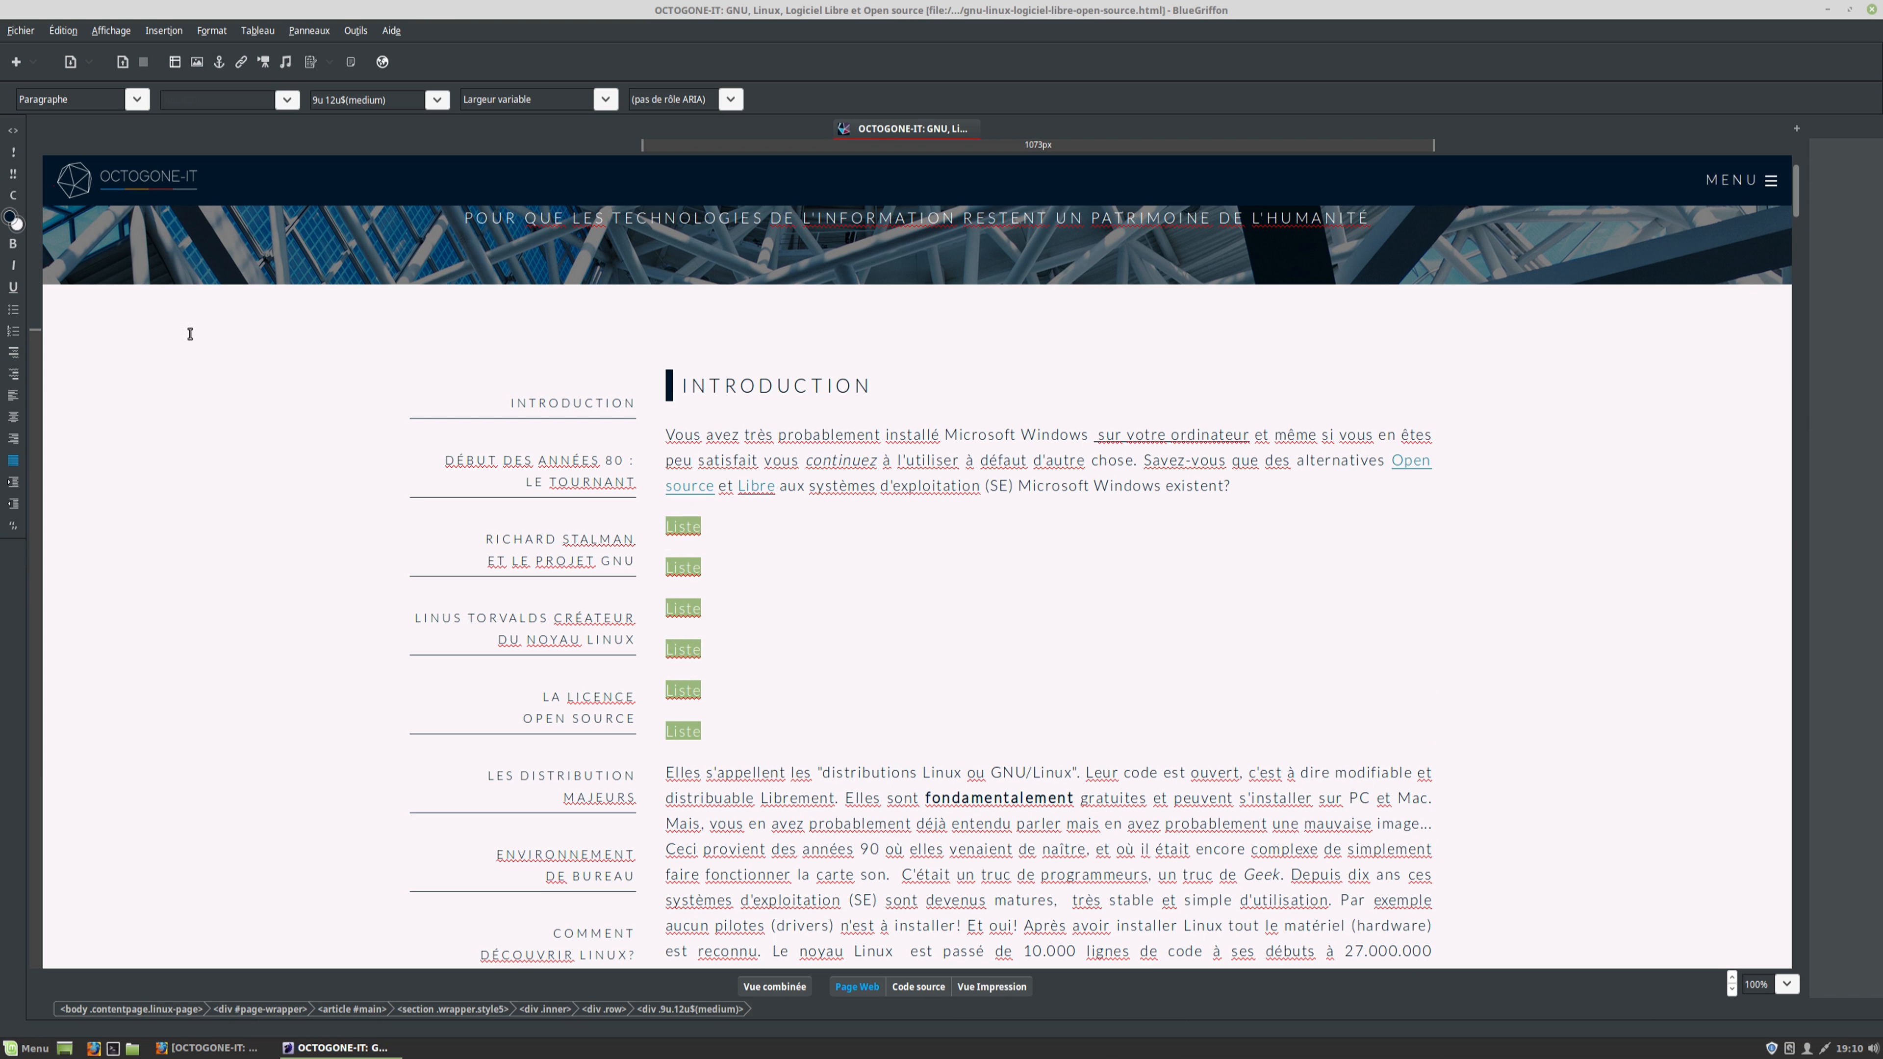
left_click(13, 317)
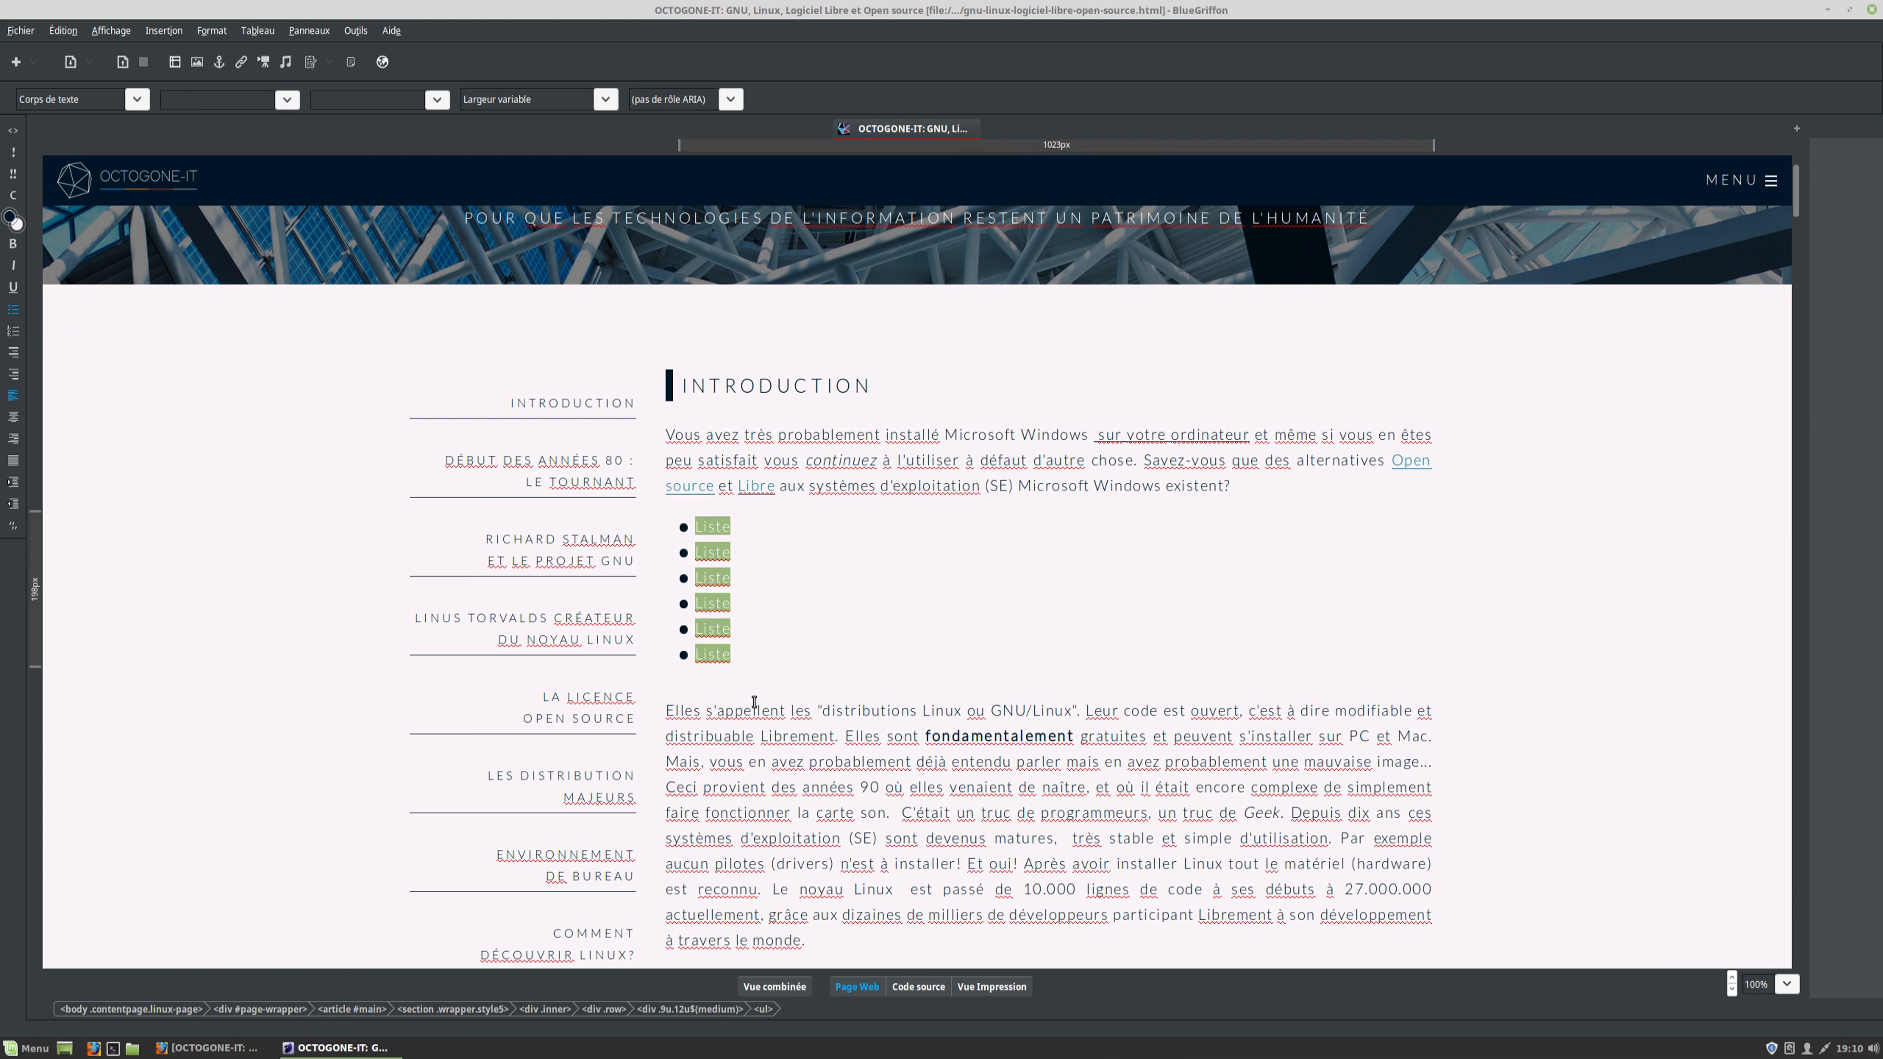
Leave blank lines below the bulleted list and paste "Liste" seven times before the following paragraph, with a line break between each
left_click(724, 692)
key("Return")
key("Return")
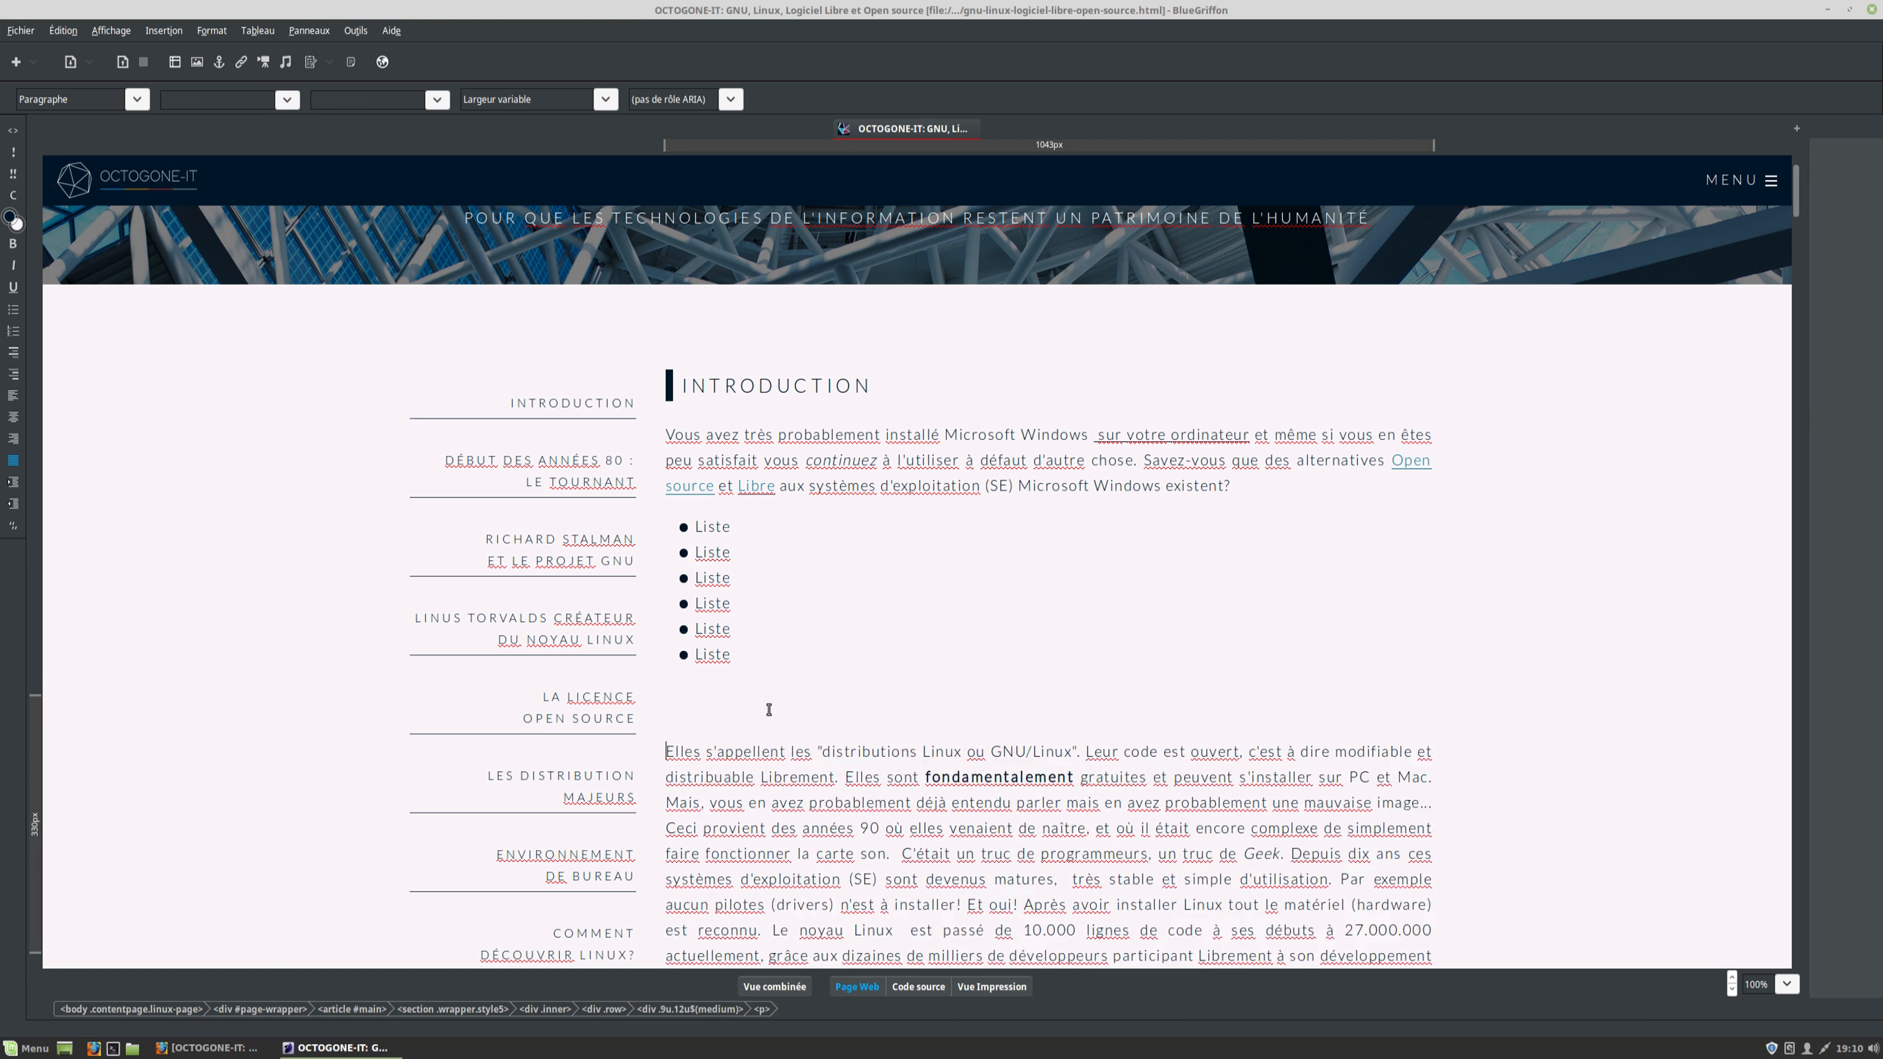
key("ctrl+v")
key("Return")
key("ctrl+v")
key("Return")
key("ctrl+v")
key("Return")
key("ctrl+v")
key("Return")
key("ctrl+v")
key("Return")
key("ctrl+v")
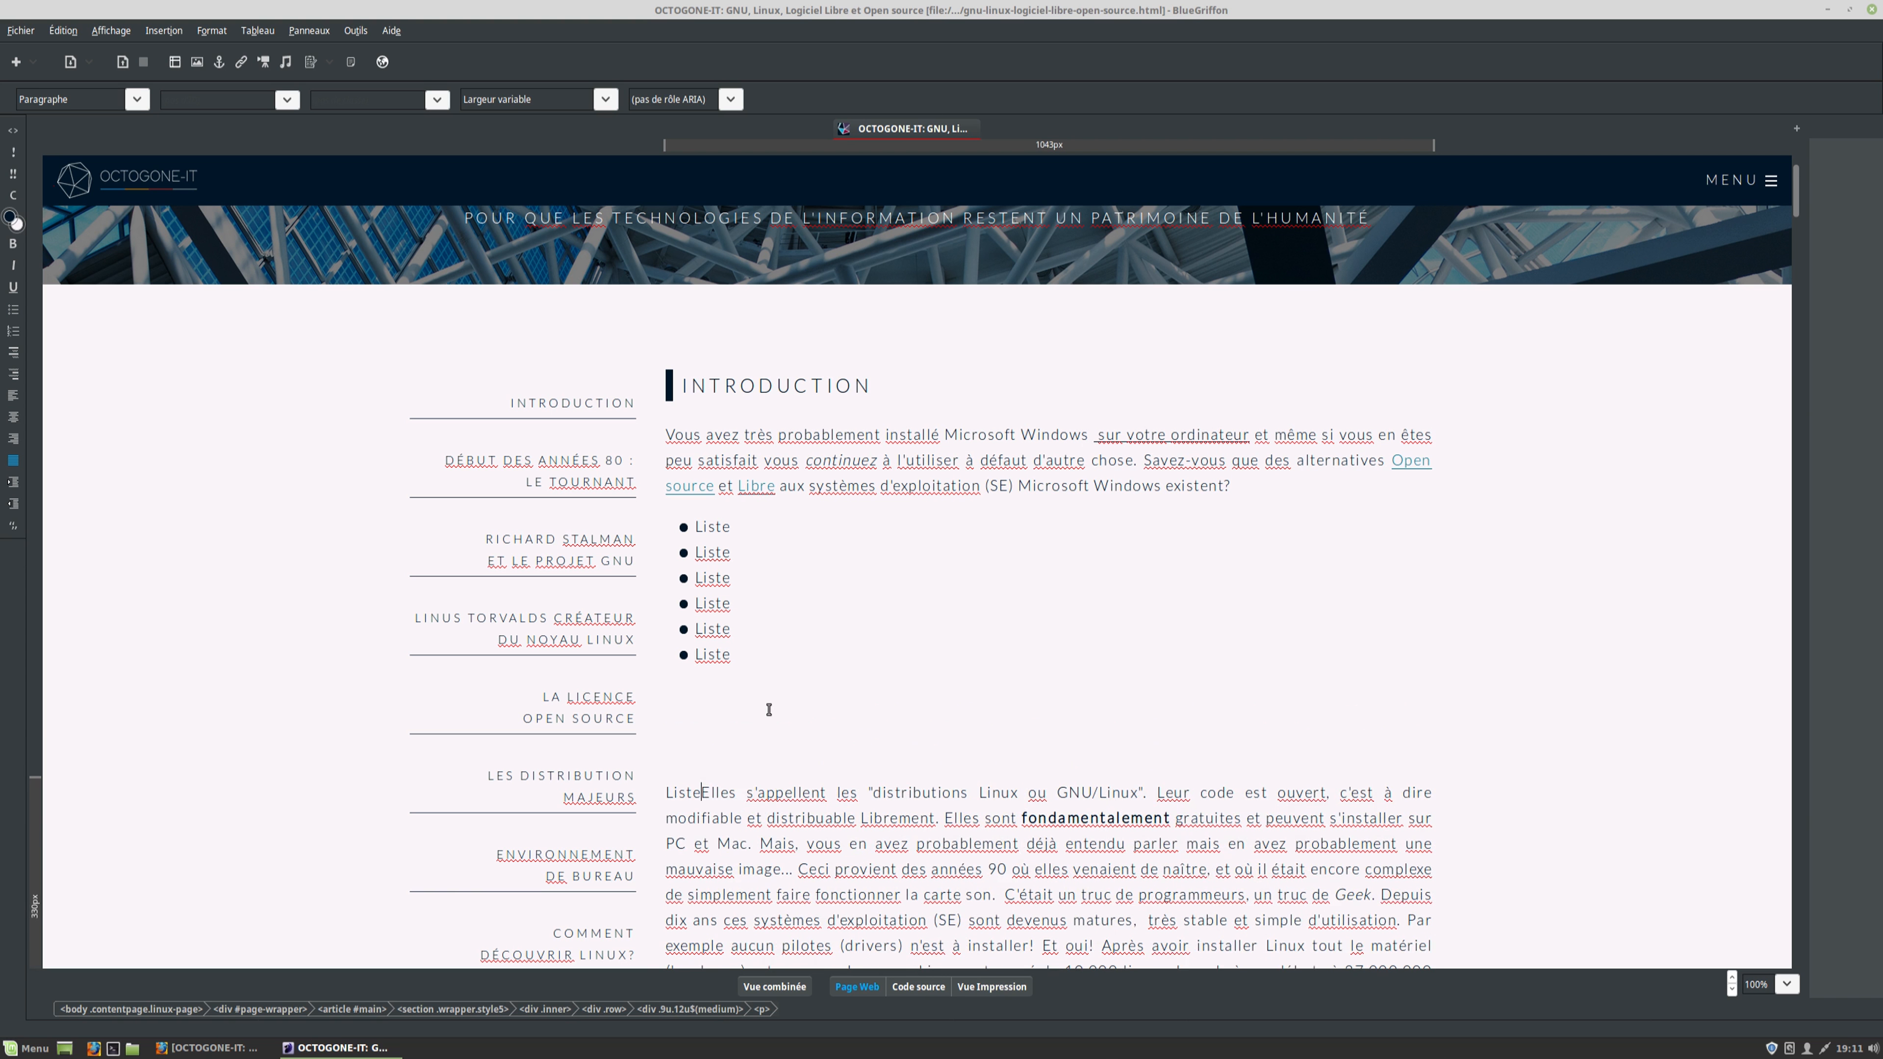
key("Return")
key("ctrl+v")
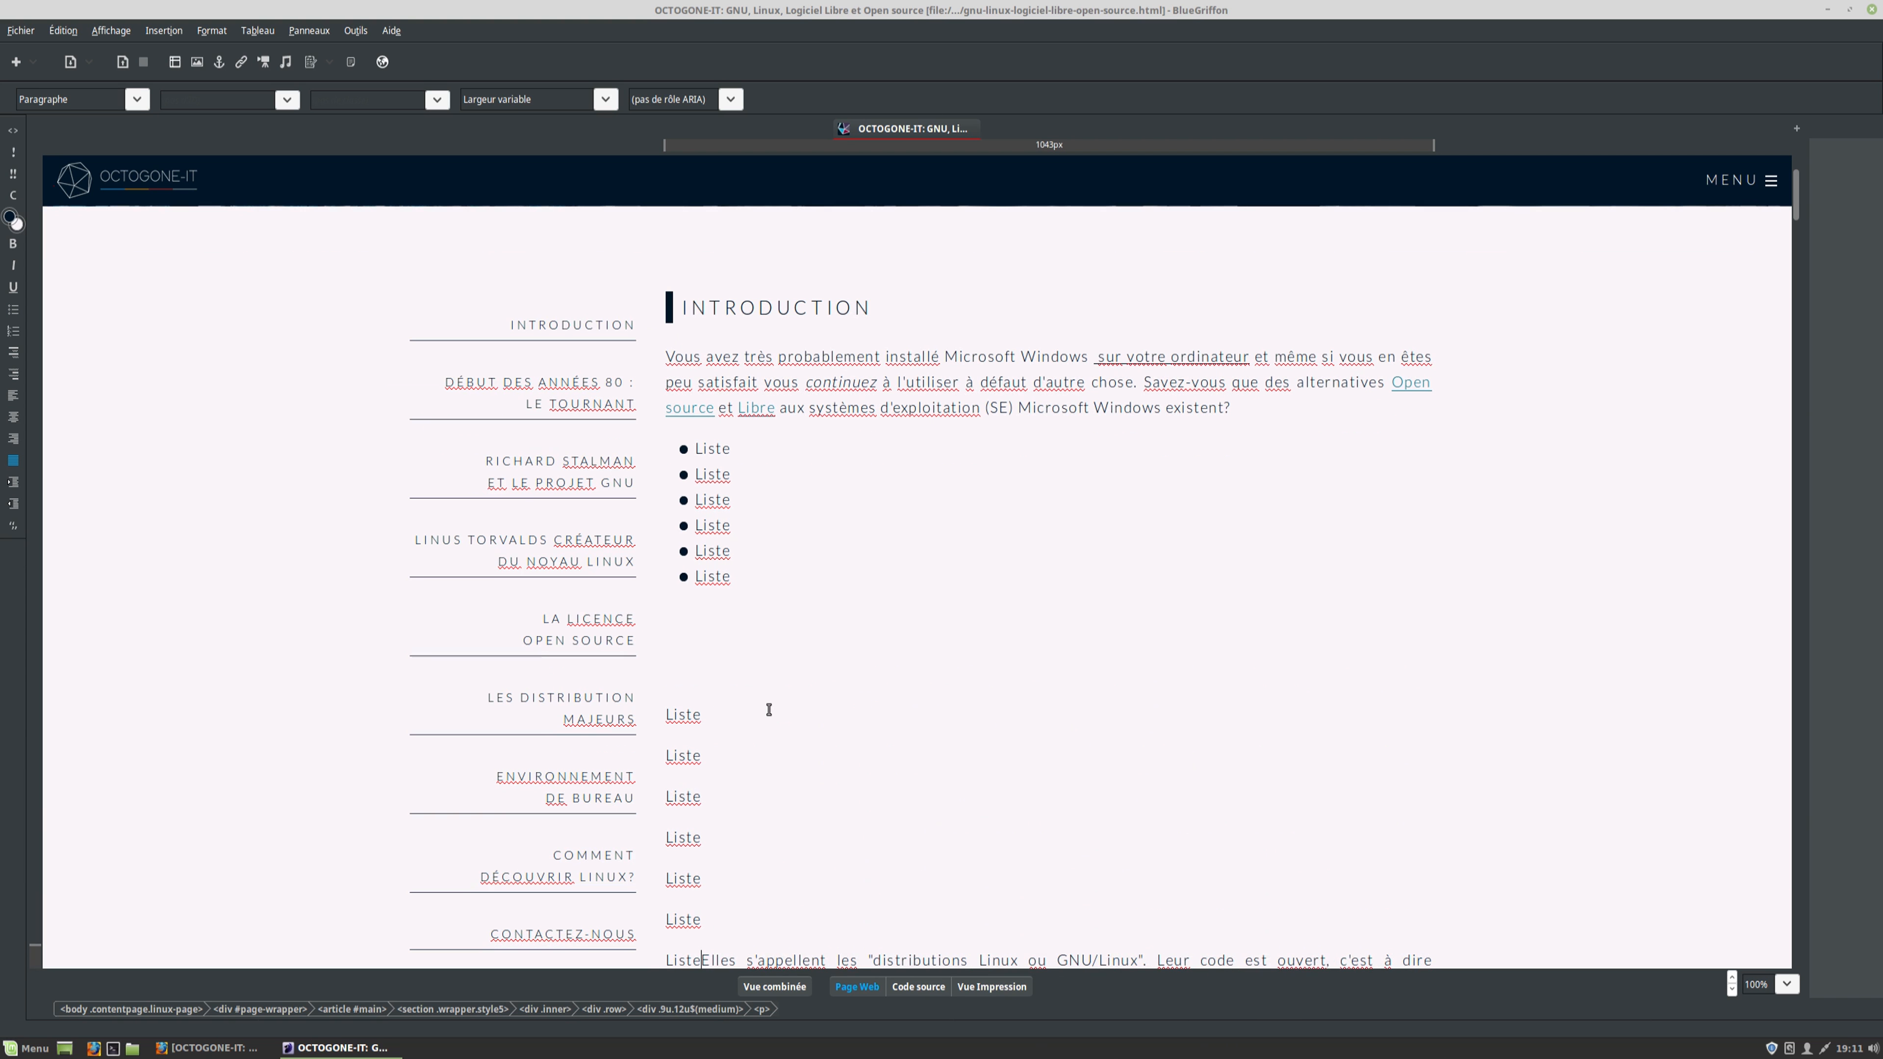
Delete the blank lines above the new "Liste" lines and convert the six standalone ones into a numbered list
left_click(707, 631)
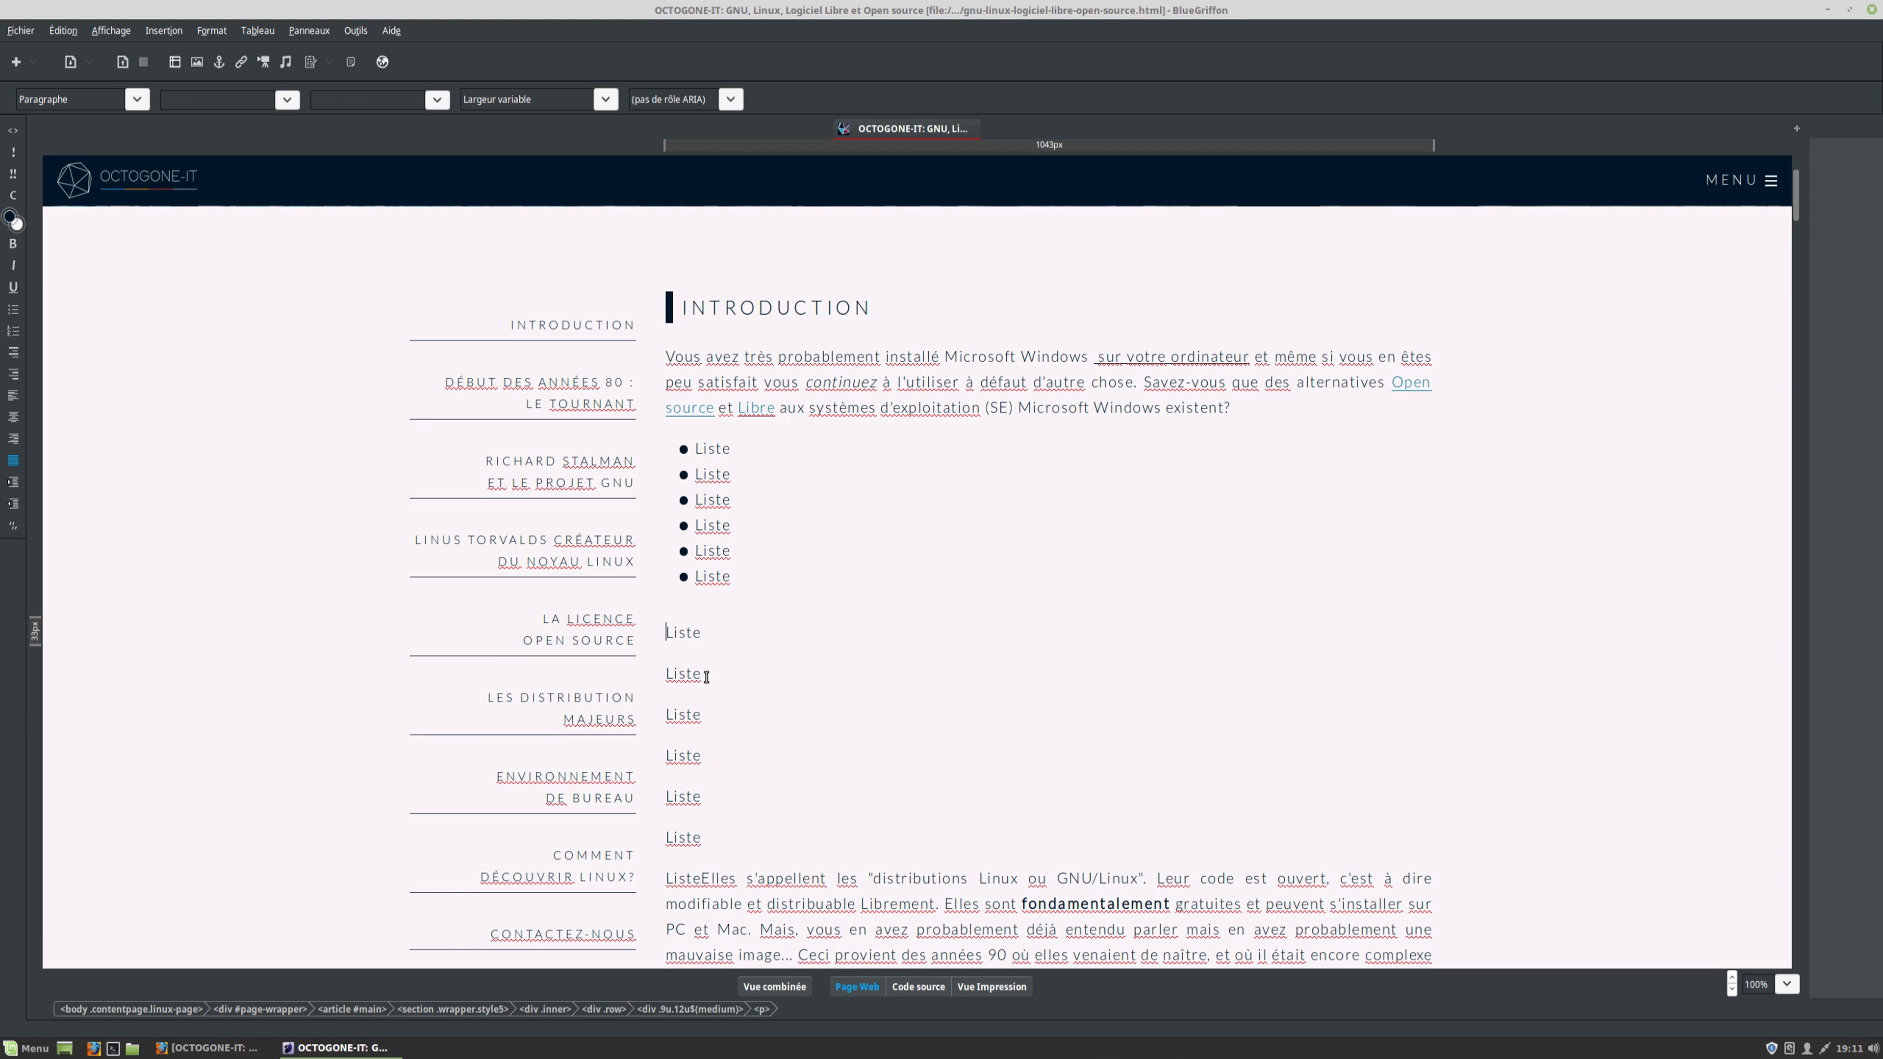
left_click_drag(716, 843, 658, 630)
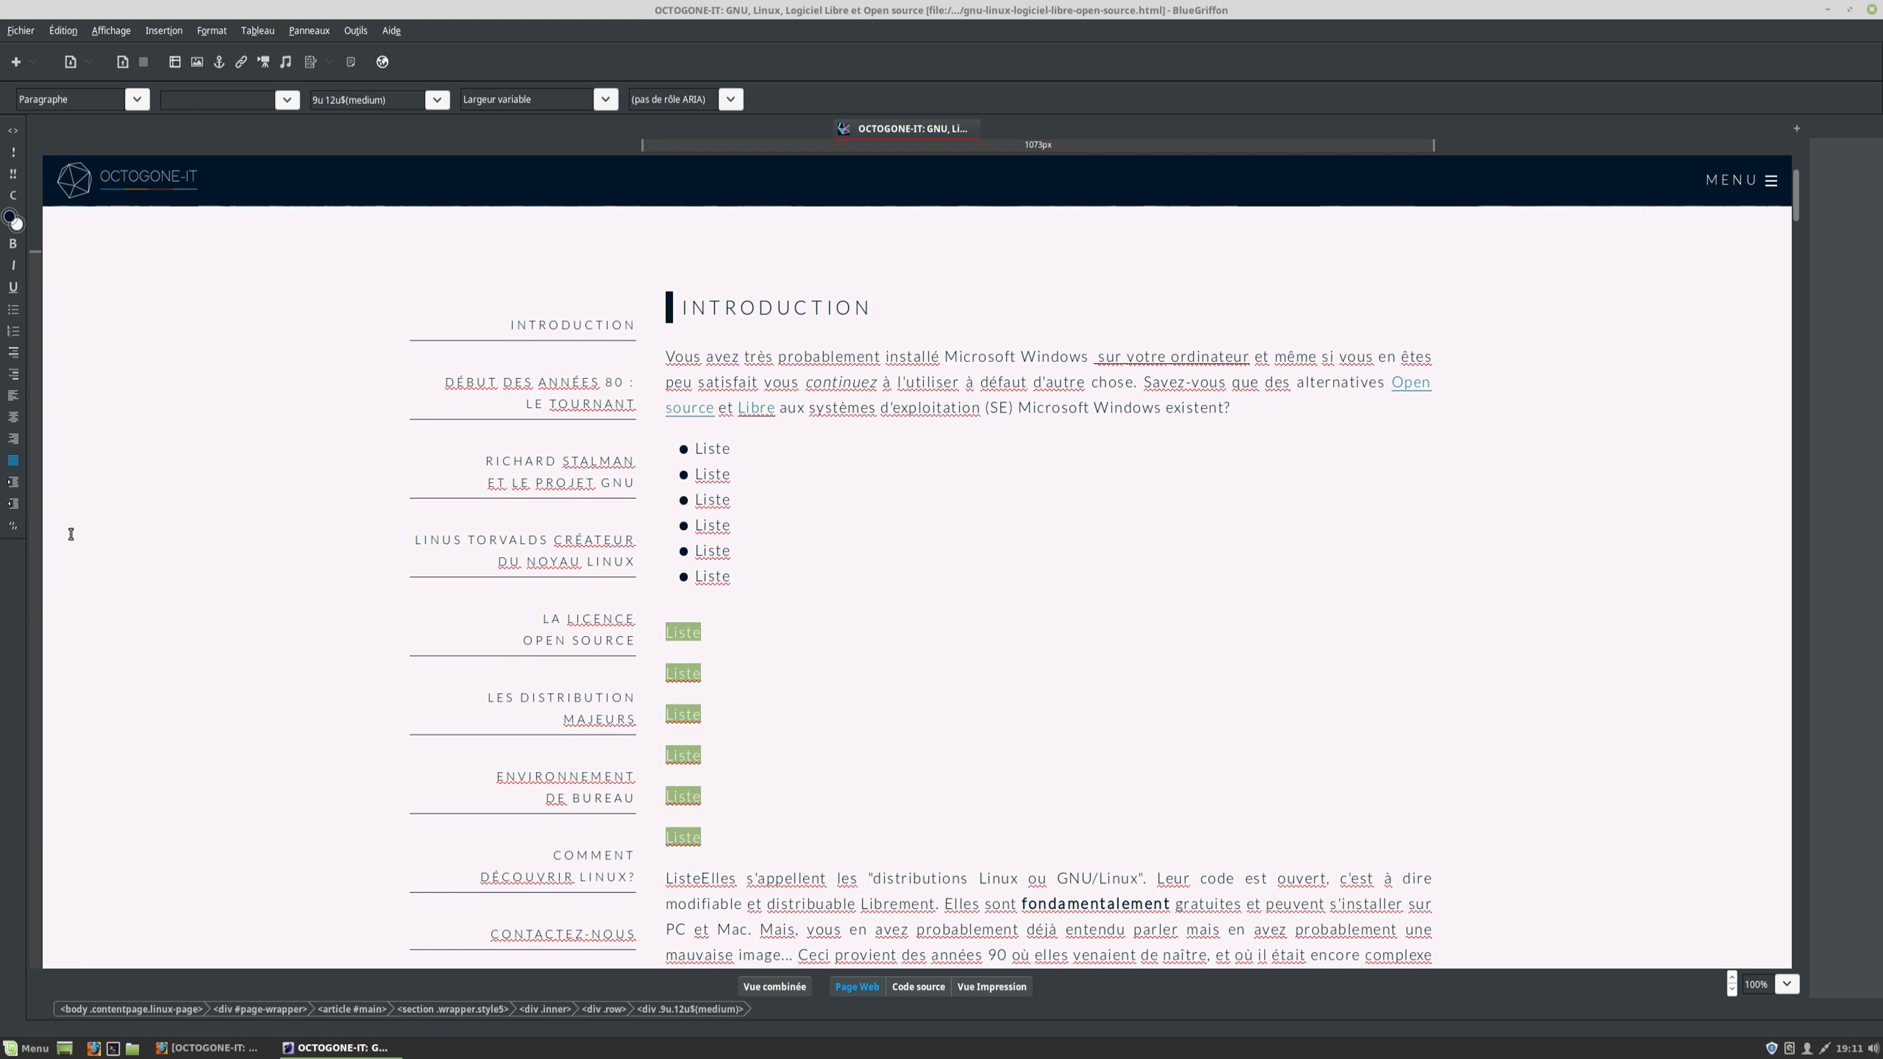
left_click(14, 334)
left_click(846, 730)
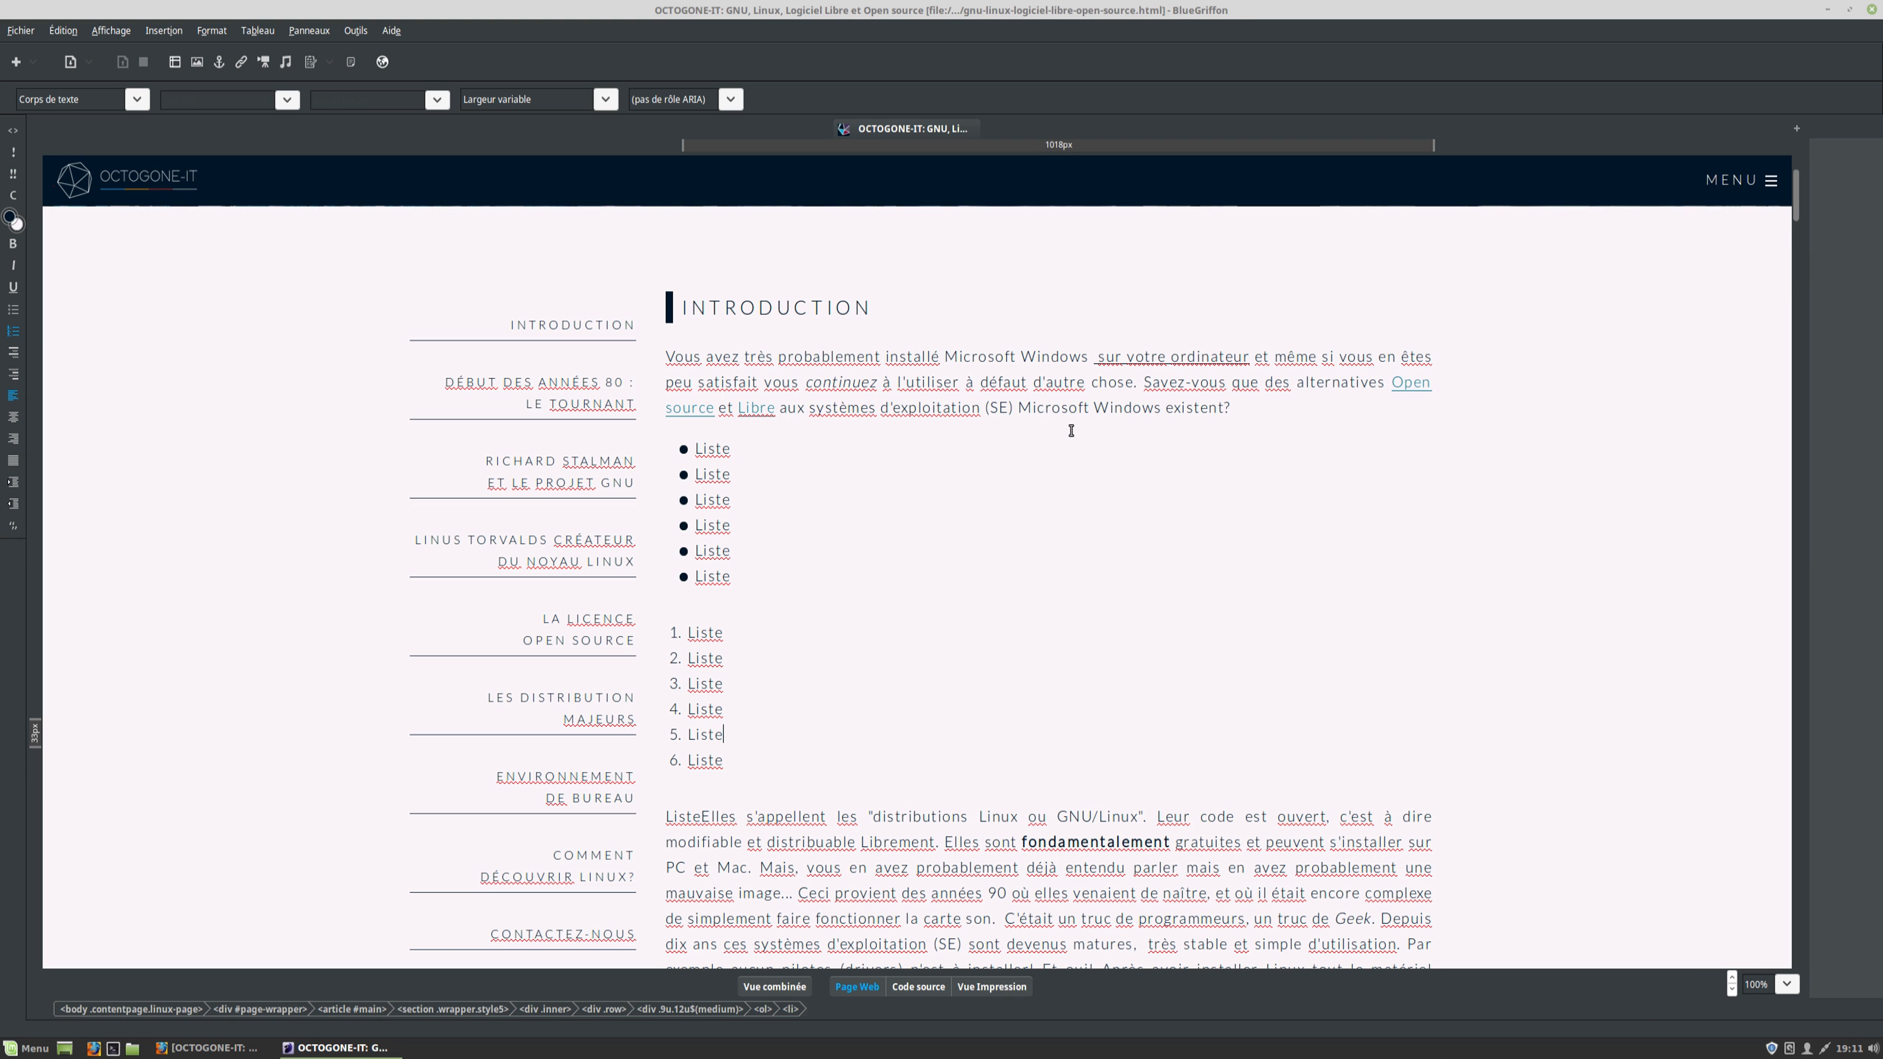
Add a space at the end of the first introduction paragraph and save the page
left_click(22, 31)
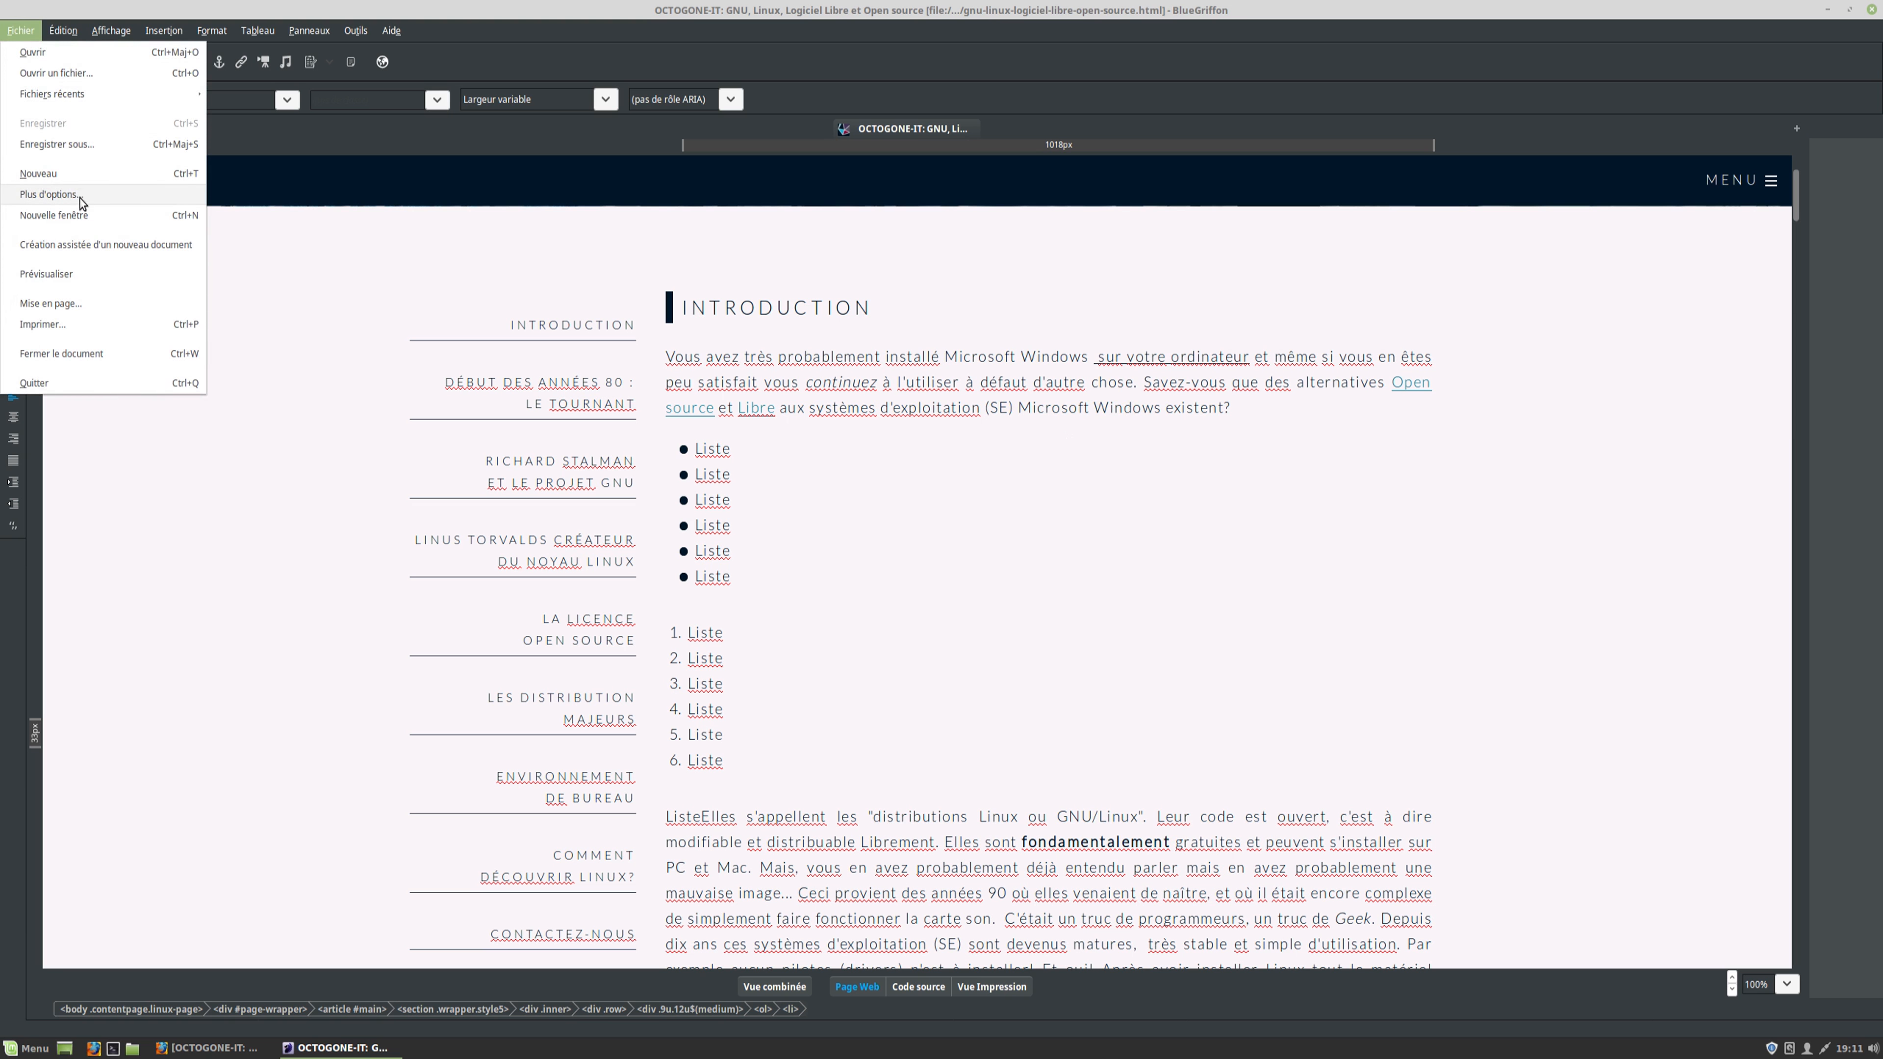
left_click(864, 387)
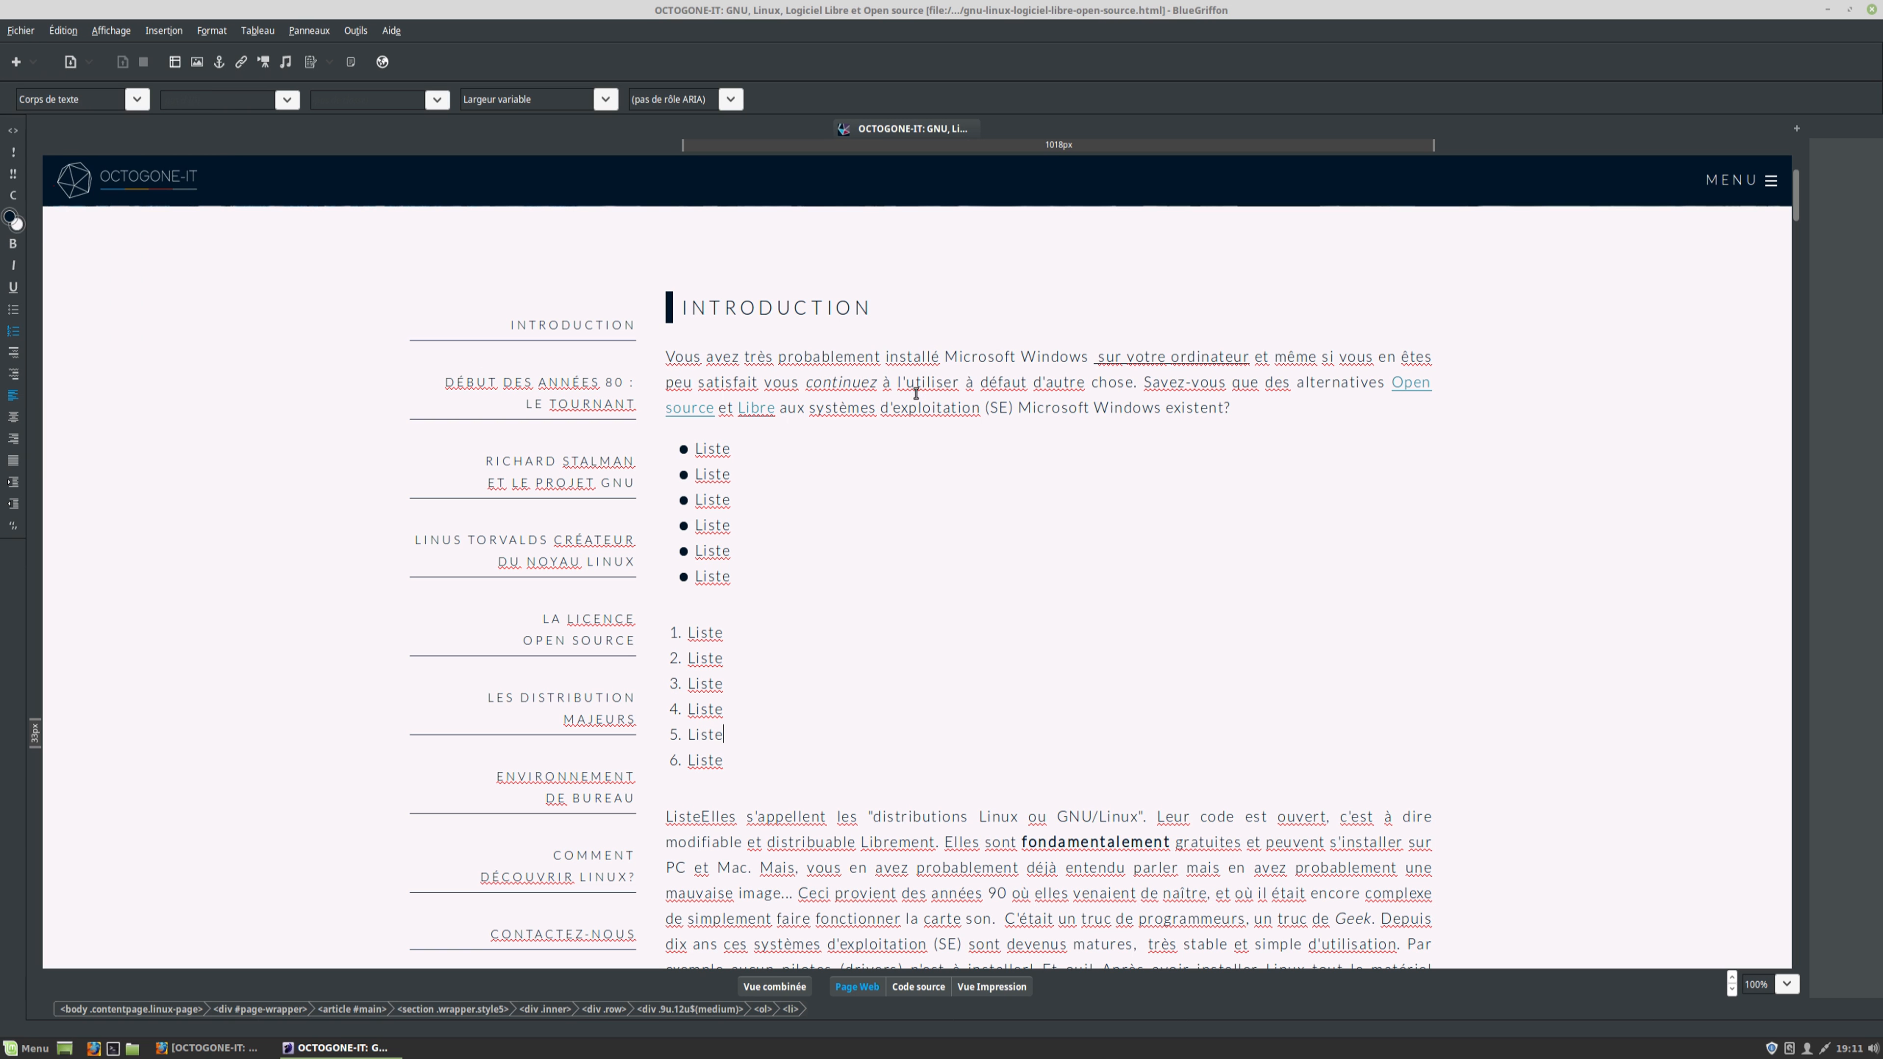
left_click(1249, 408)
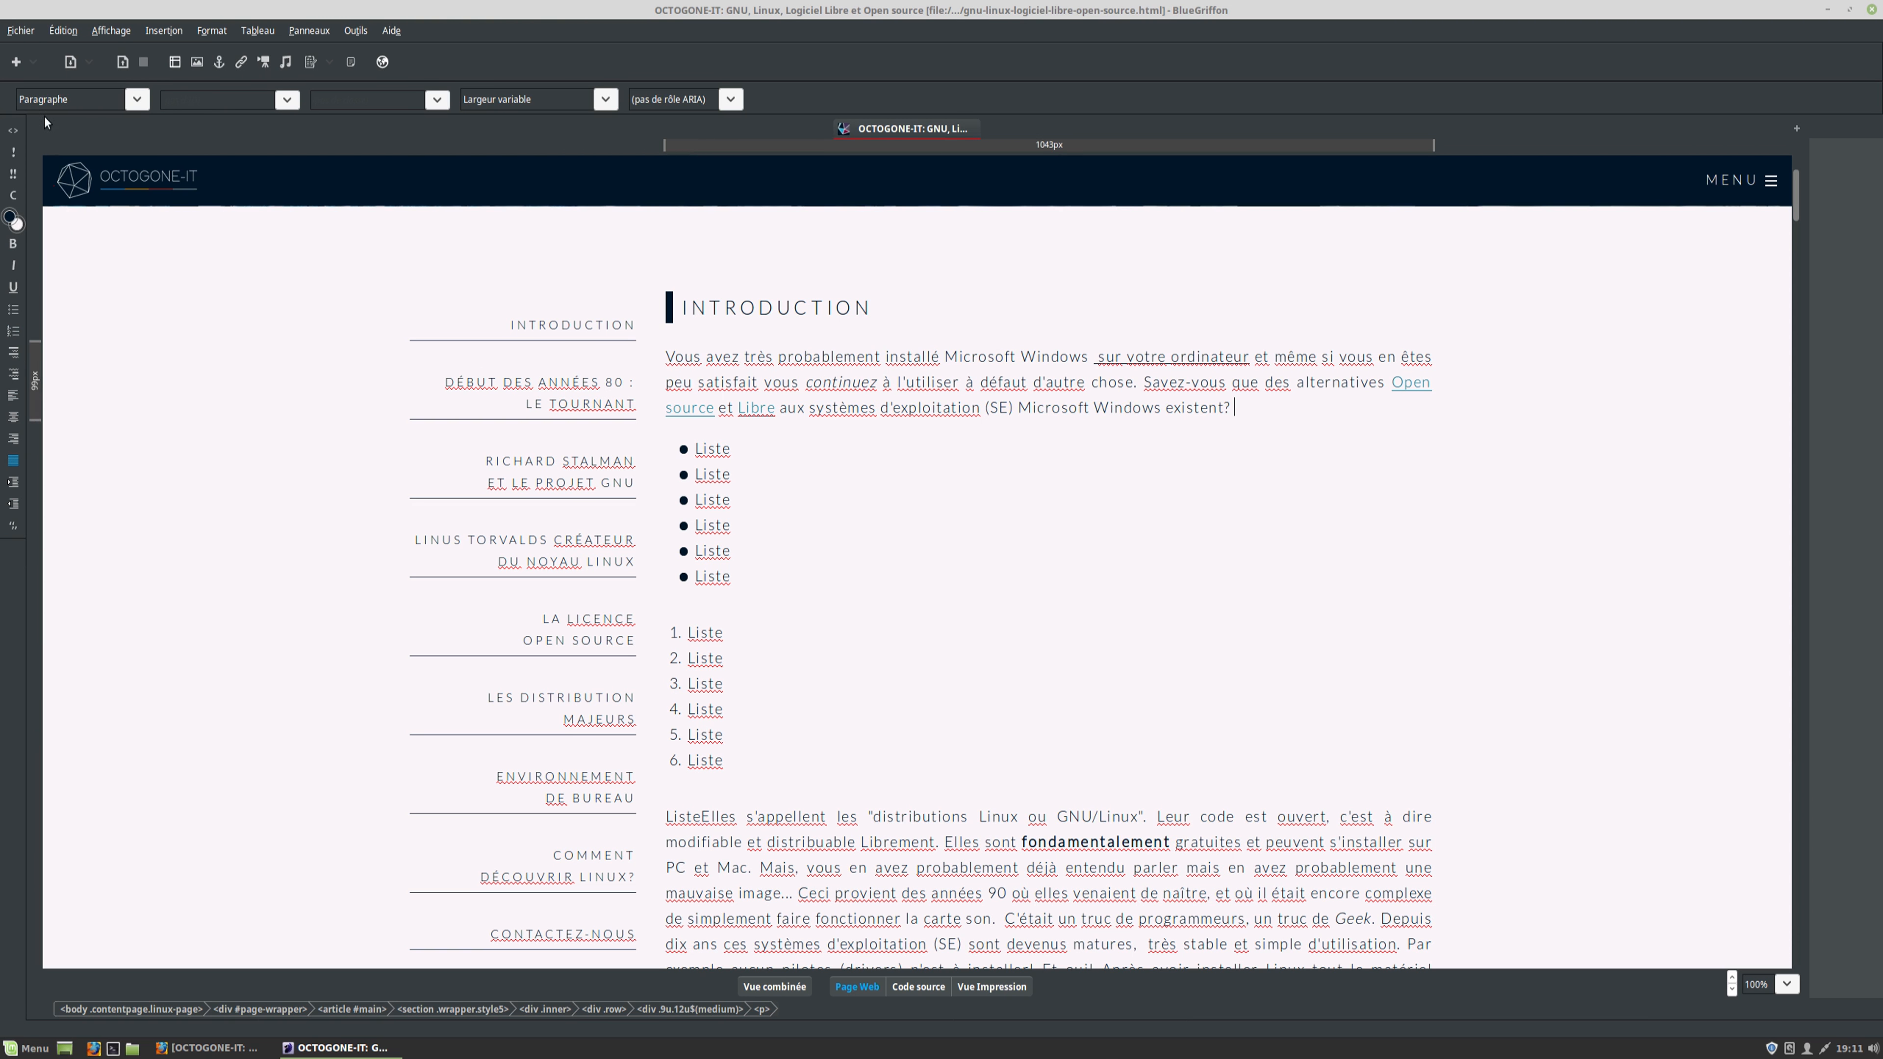
left_click(23, 31)
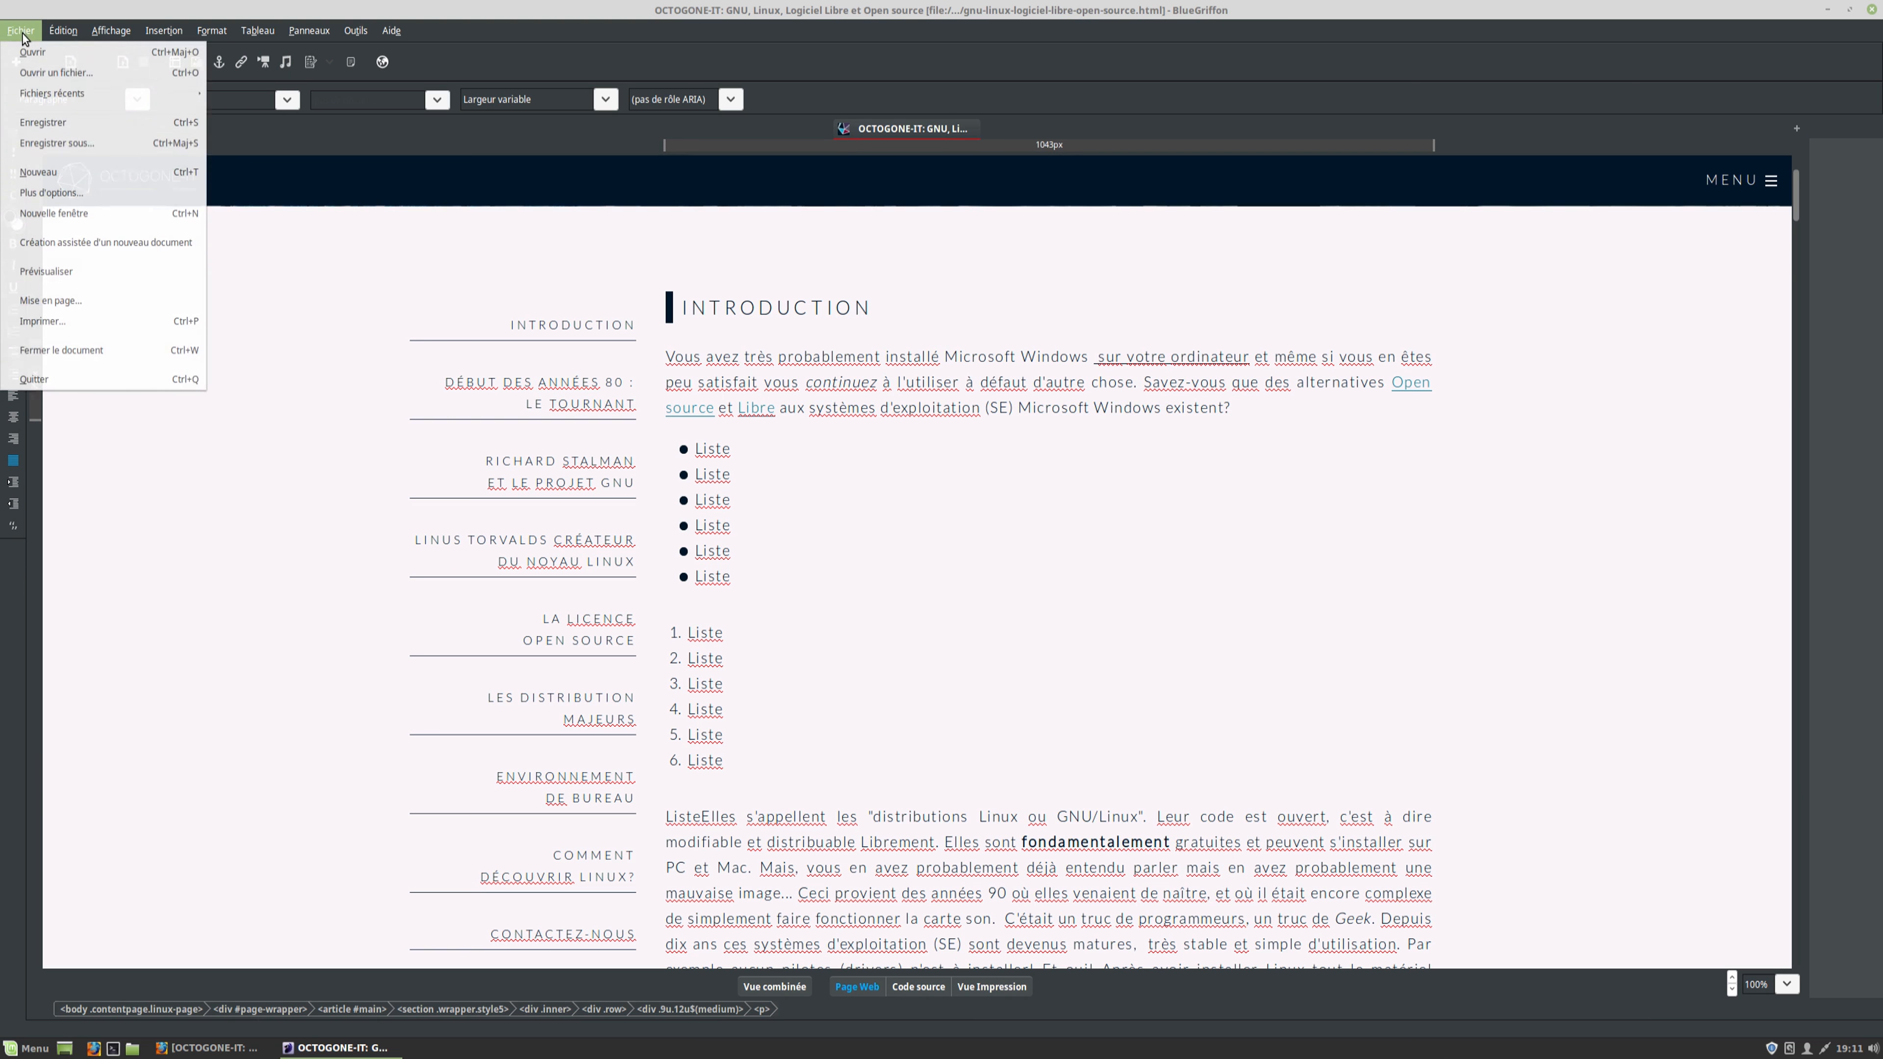
left_click(83, 126)
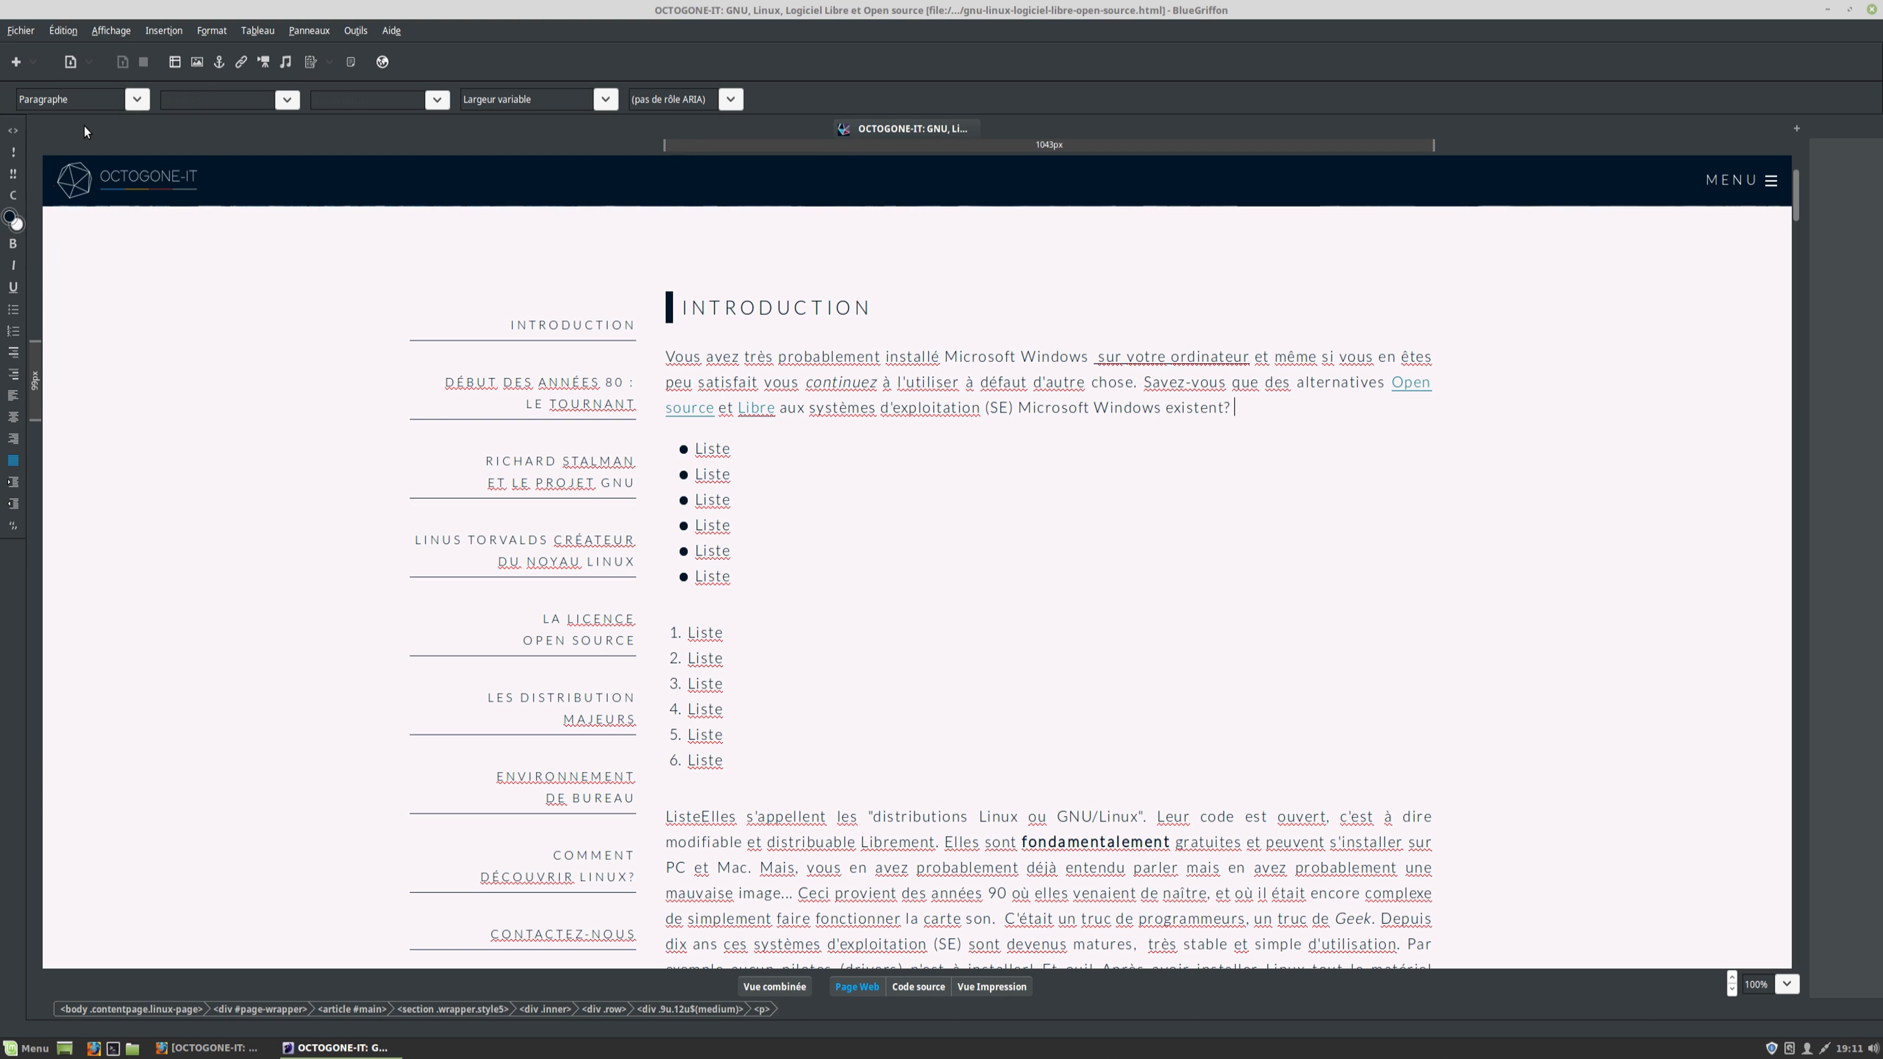
left_click(21, 31)
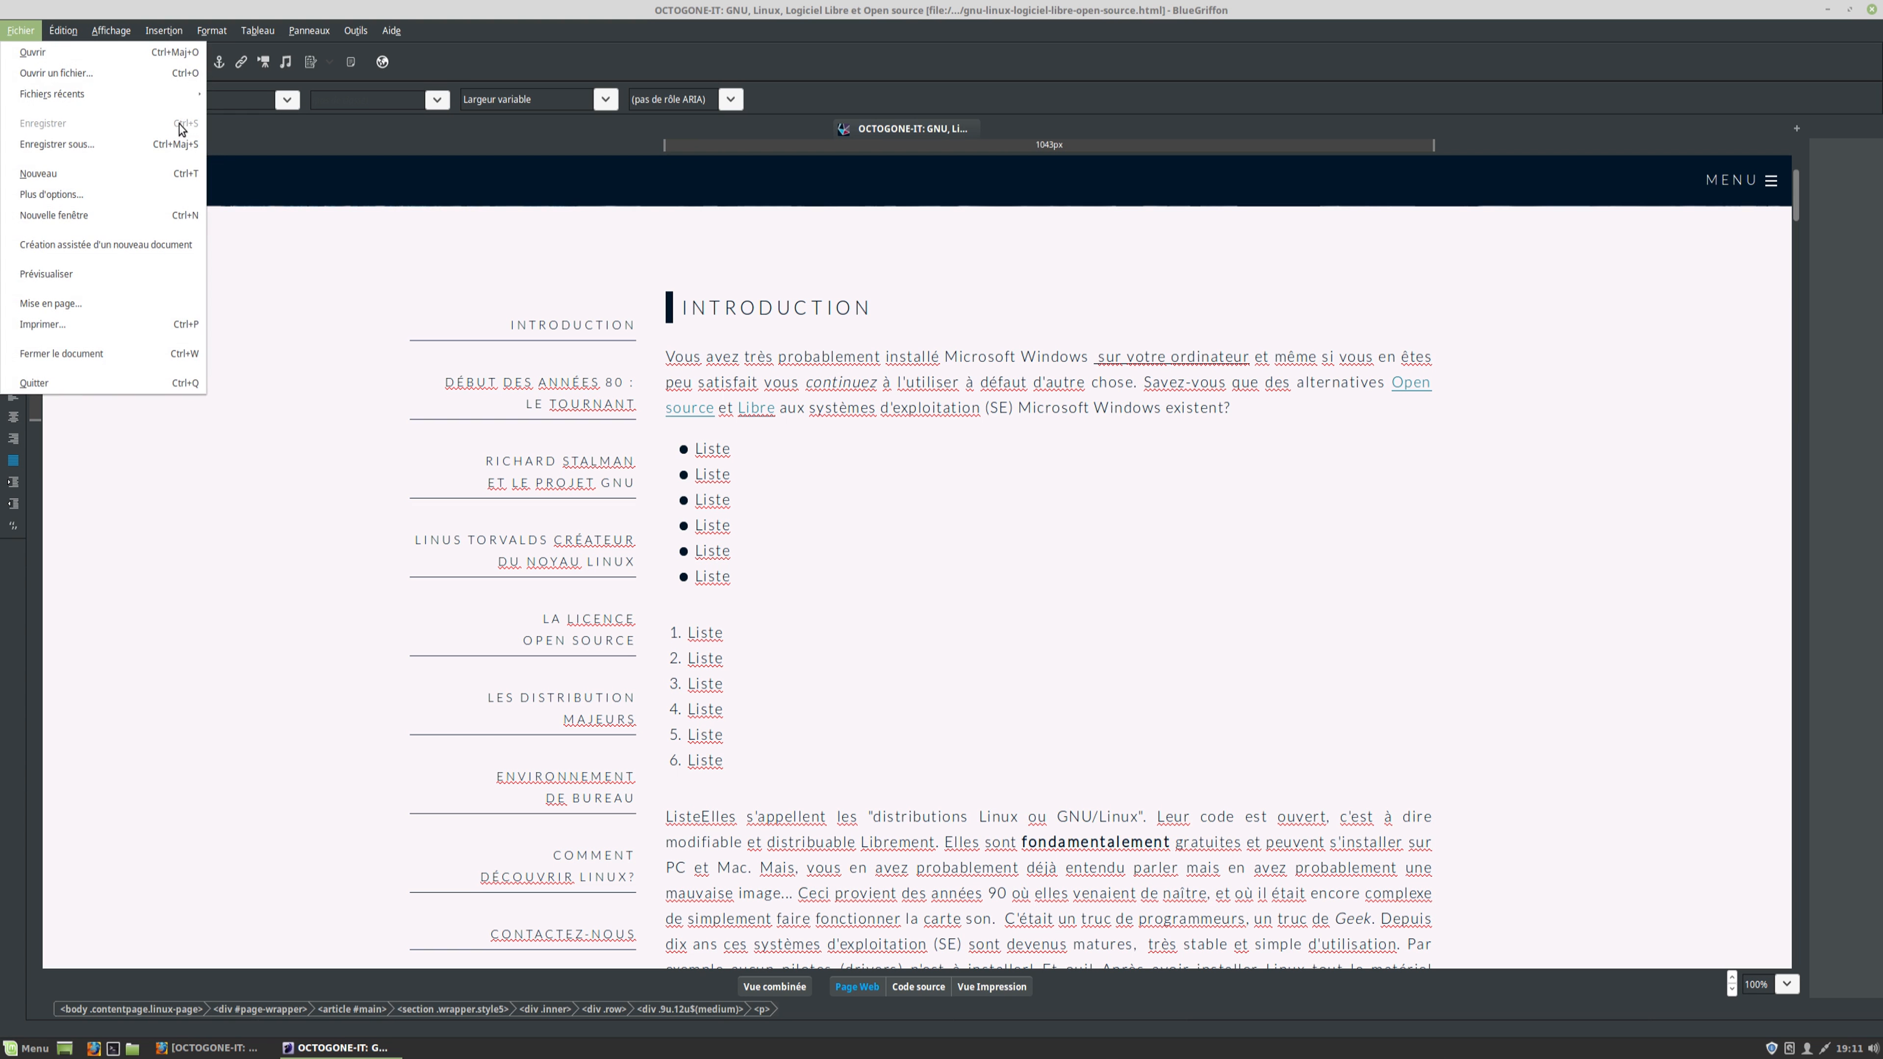
left_click(1105, 448)
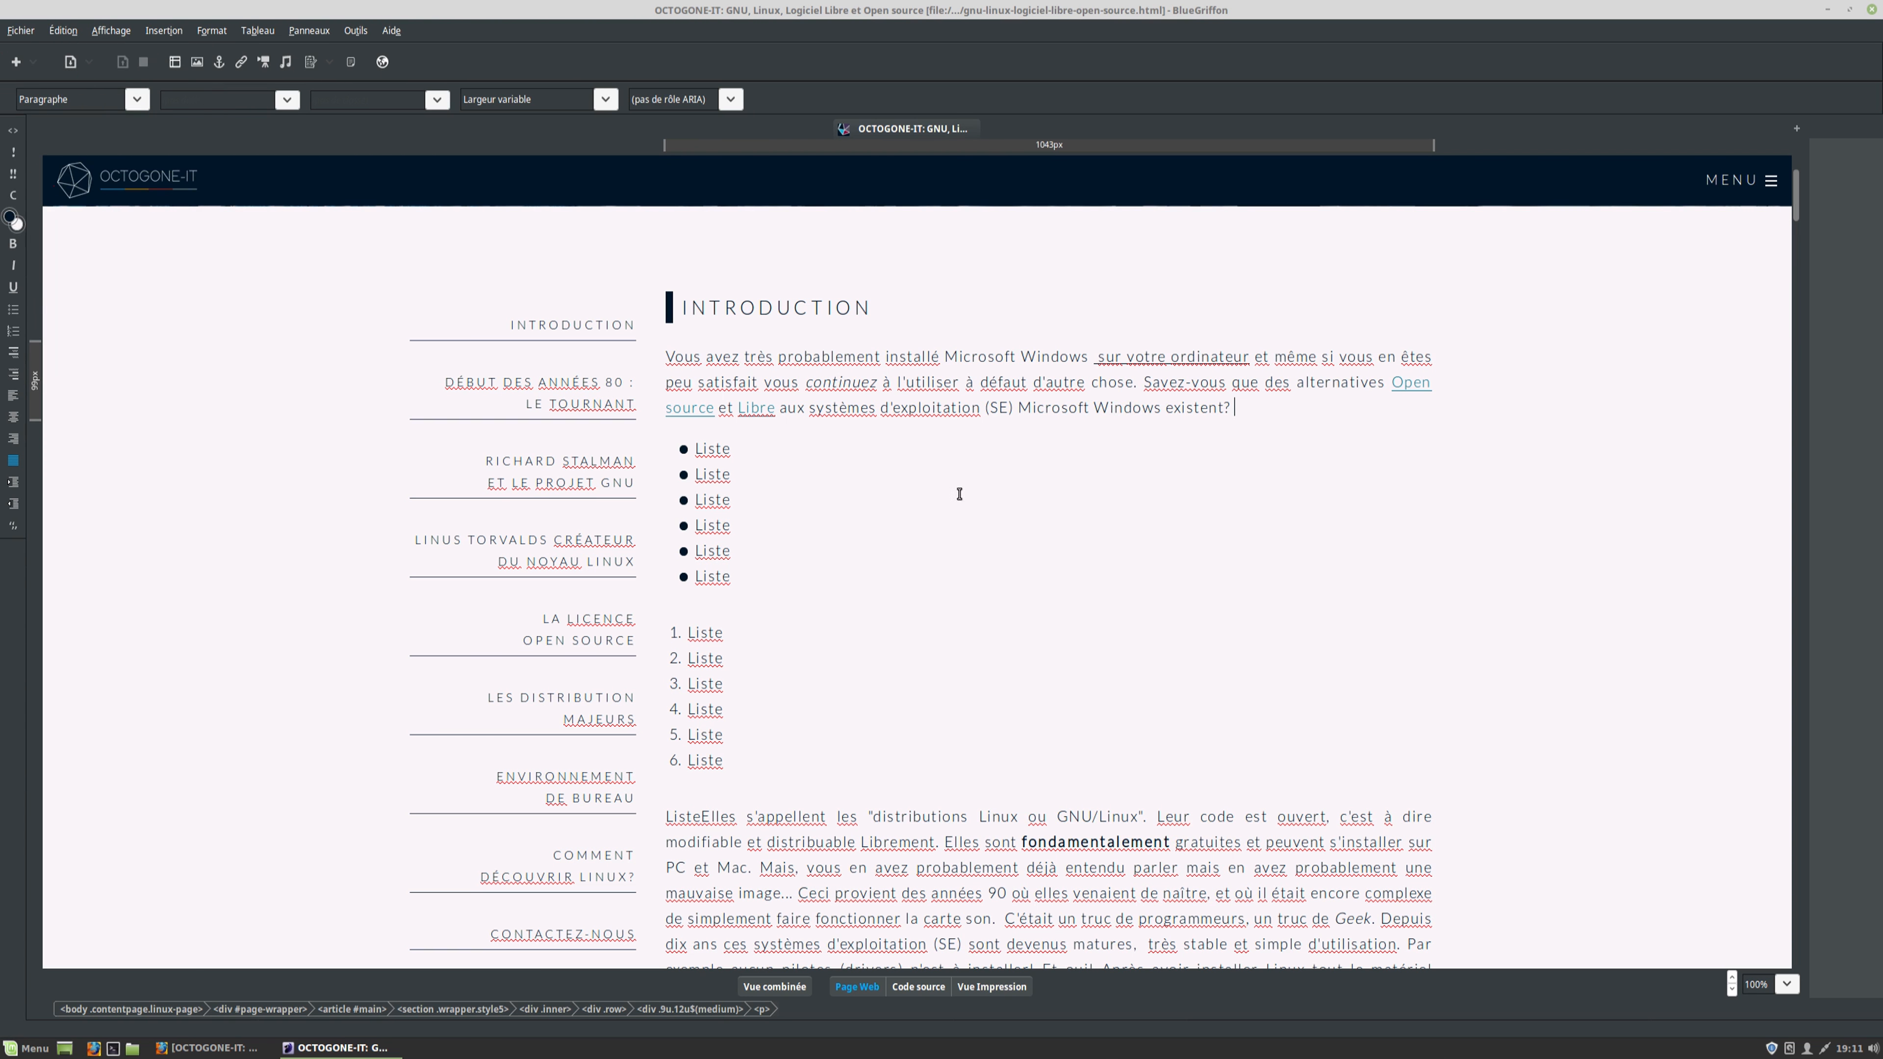
Launch the FireFTP extension and connect to the OCTOGONE server account
left_click(348, 33)
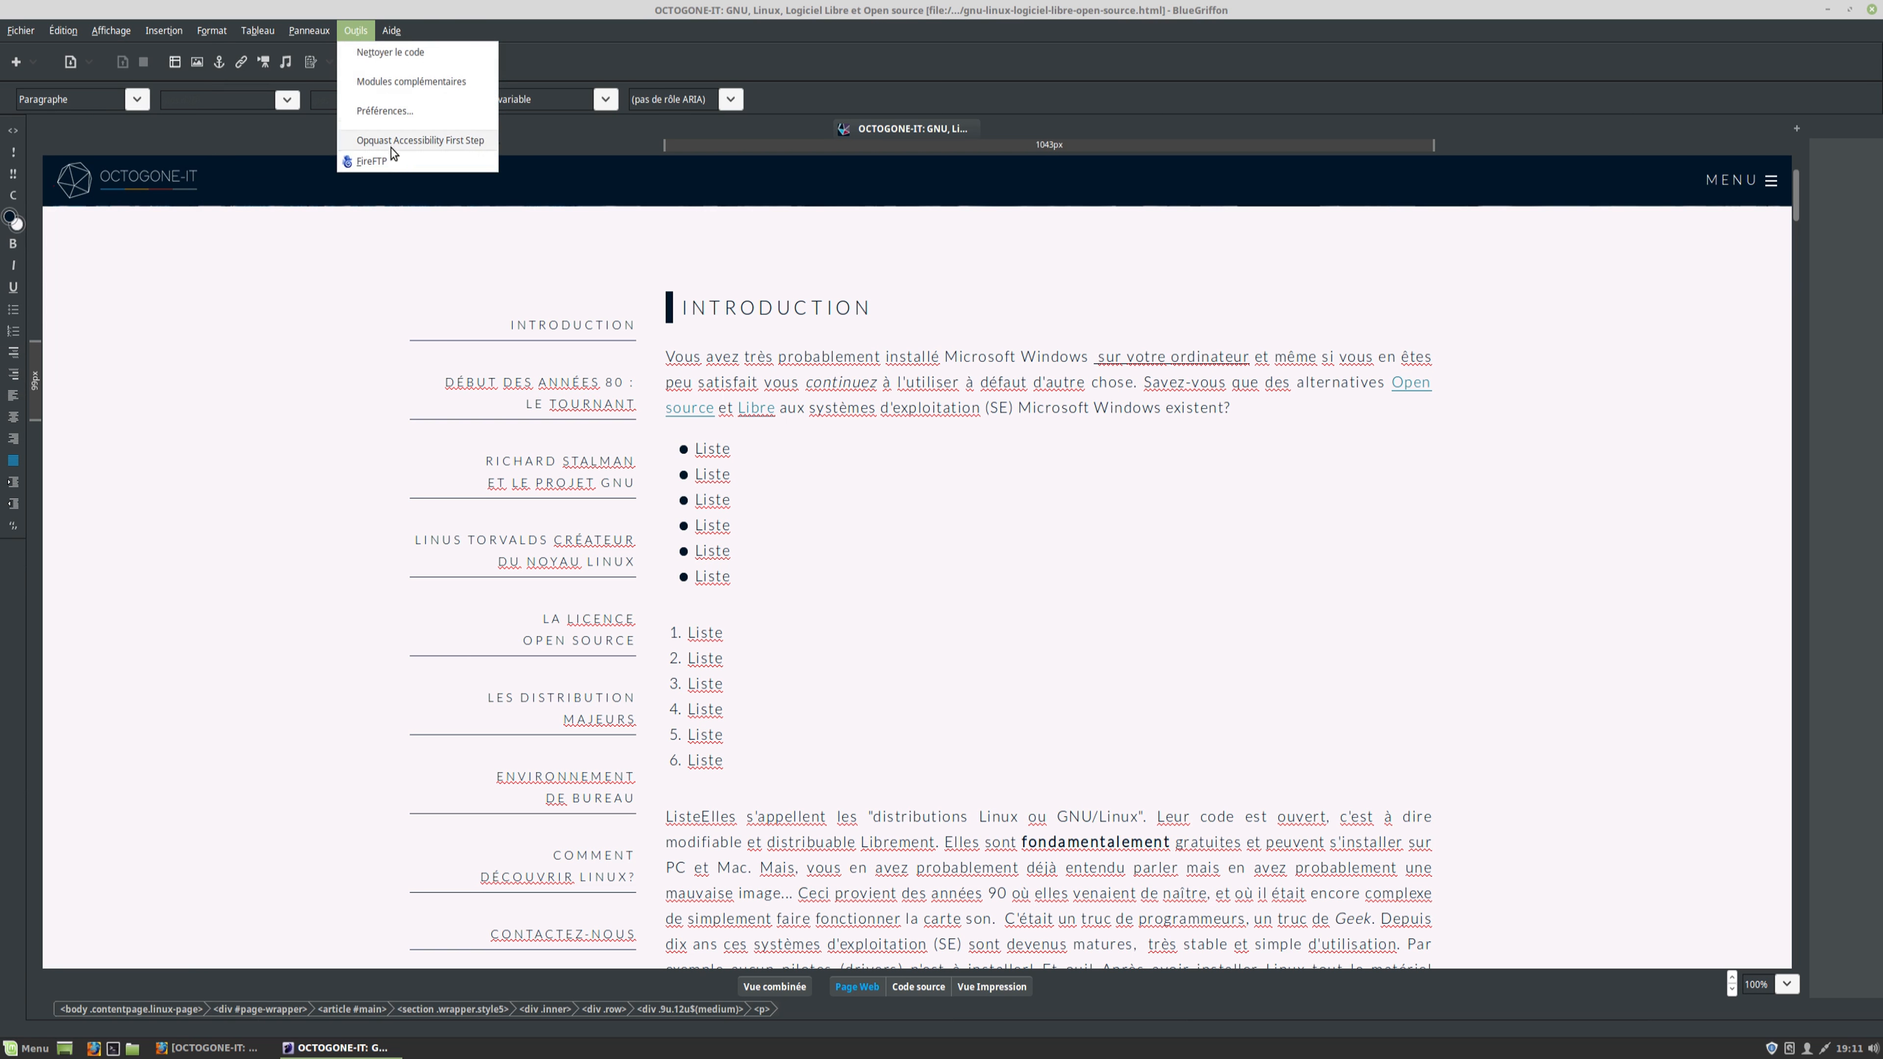
left_click(393, 162)
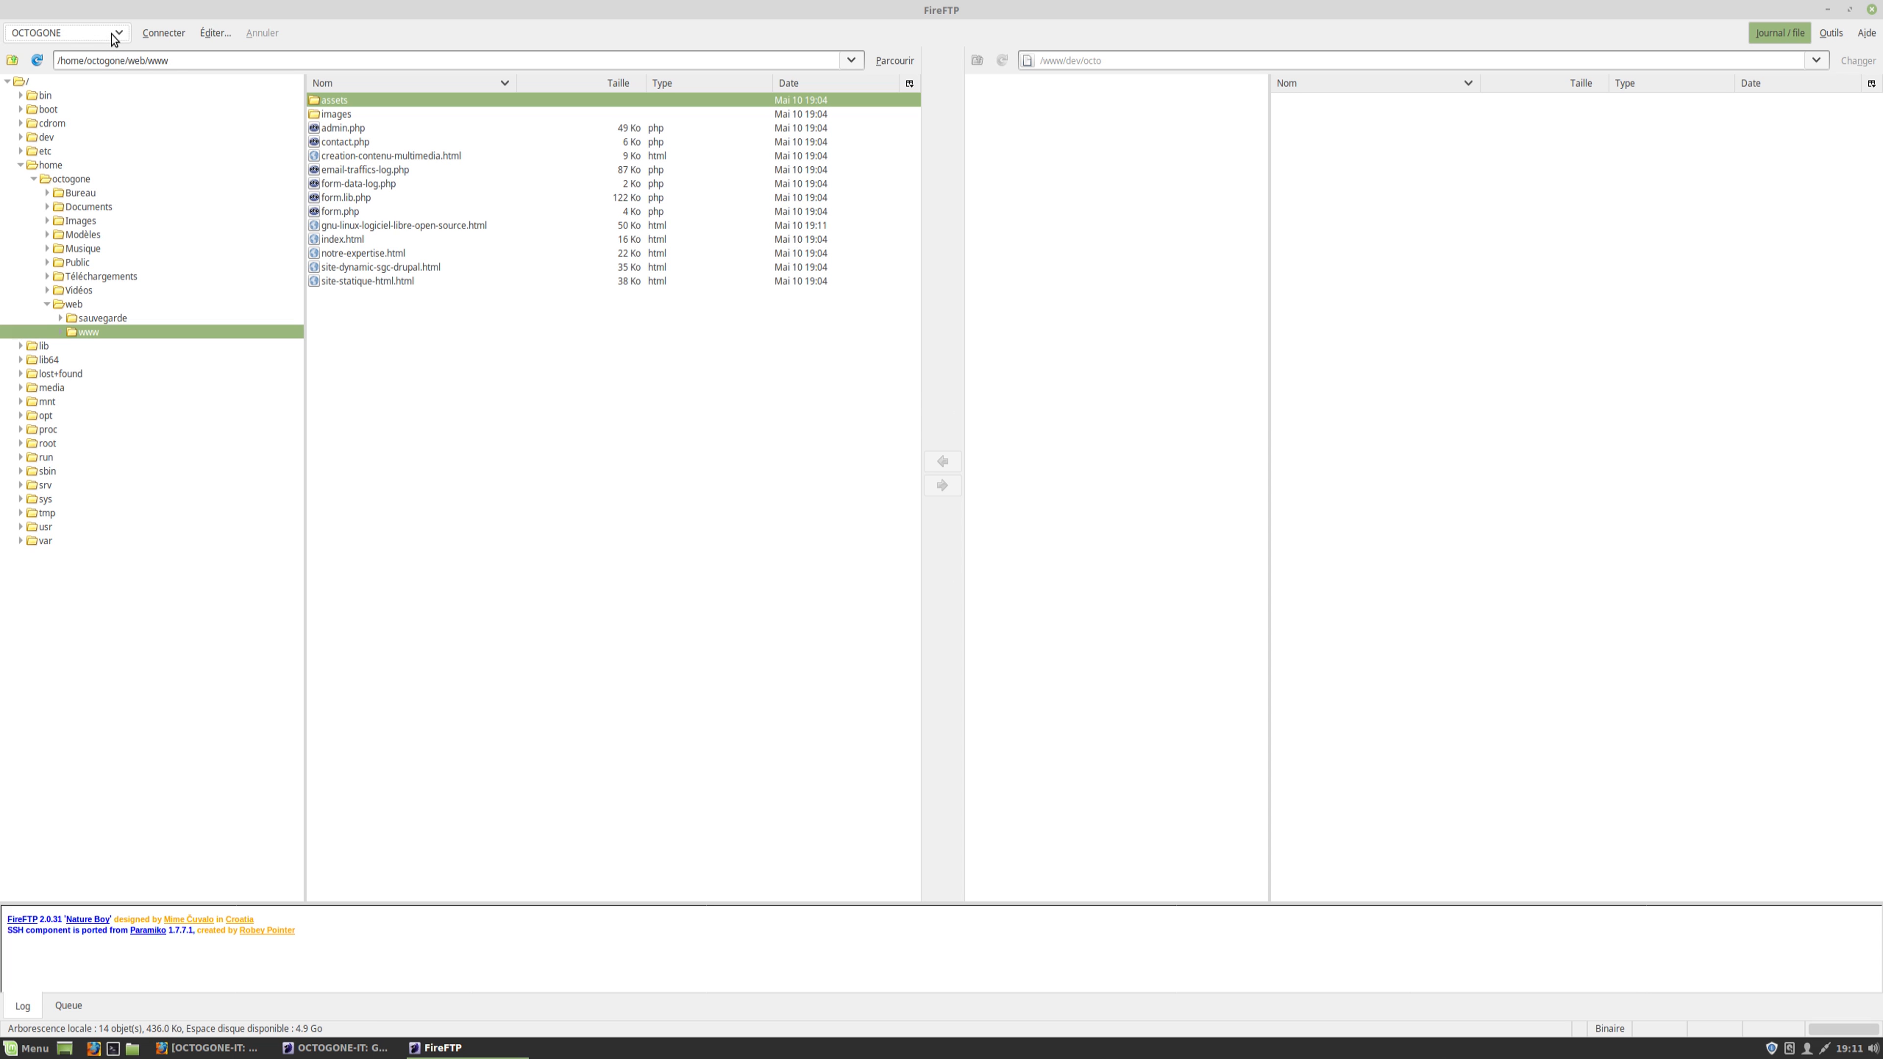
left_click(169, 36)
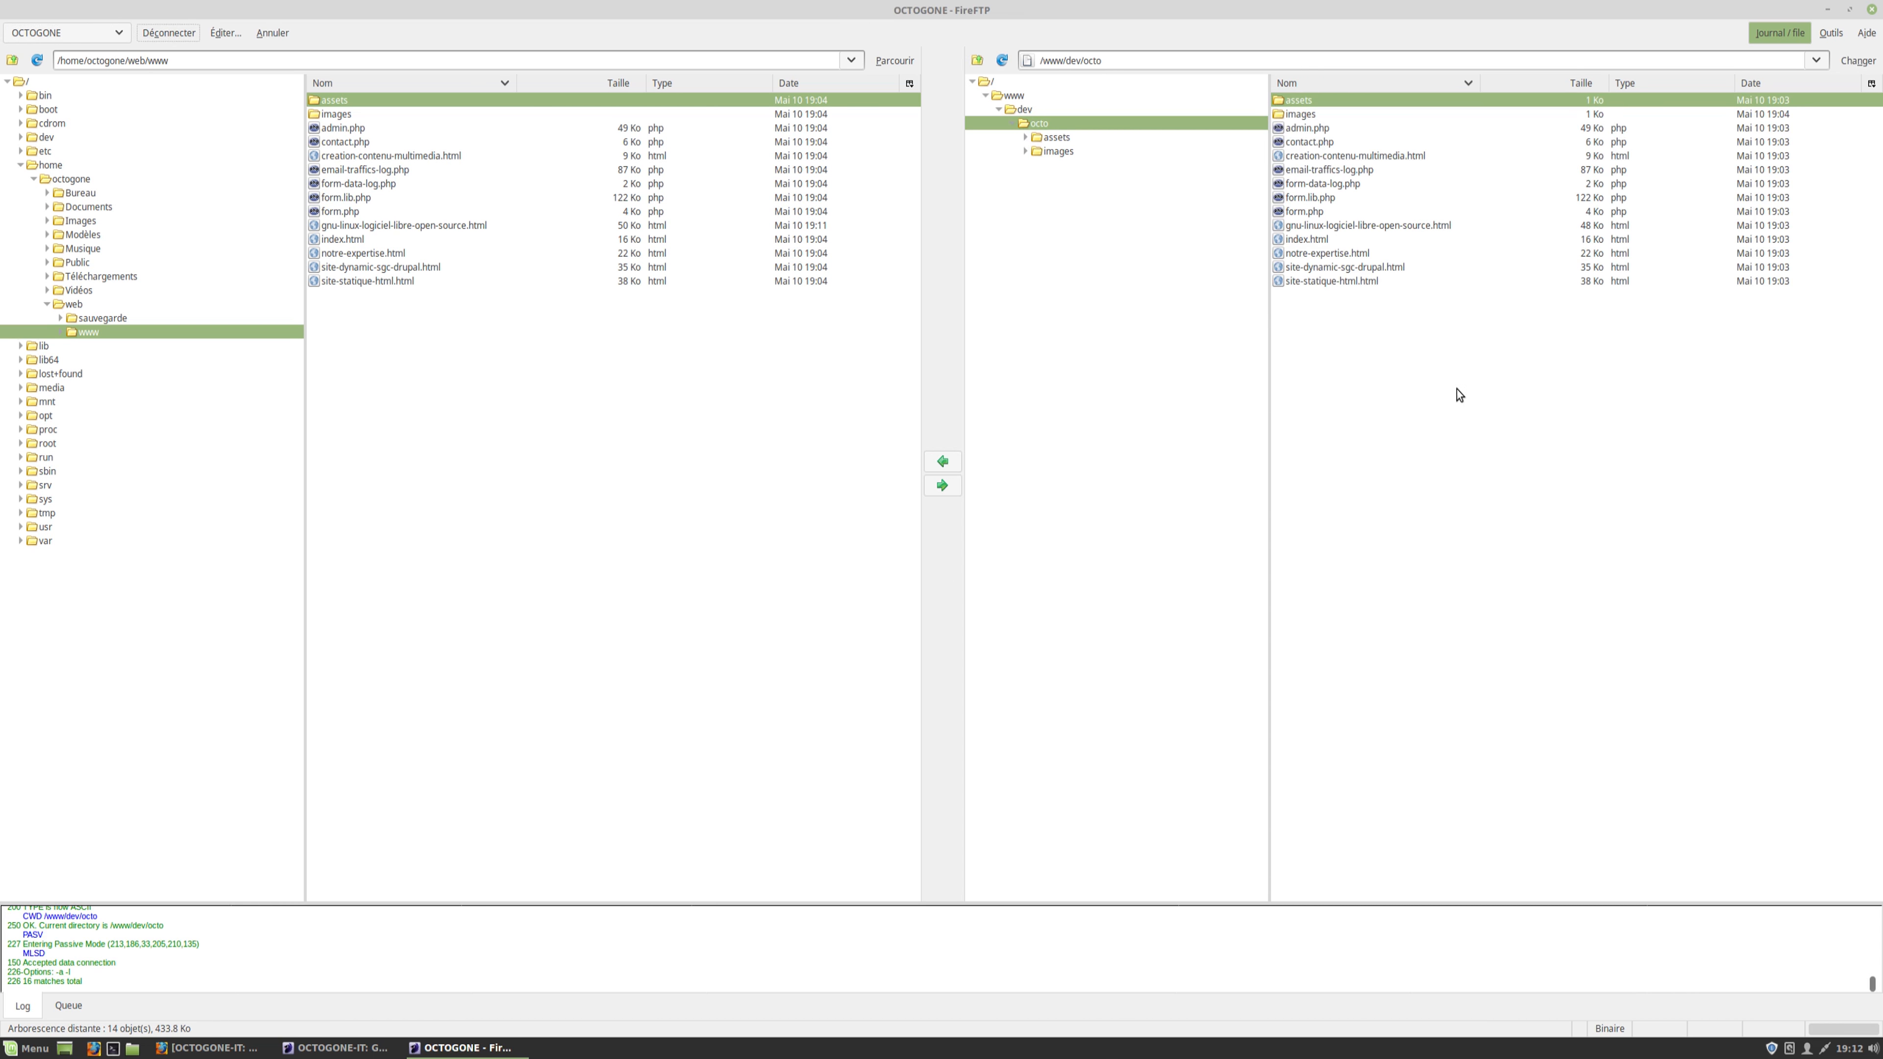
Switch to Firefox, examine the introduction section of the published GNU/Linux page, and reload it
mouse_move(212, 1047)
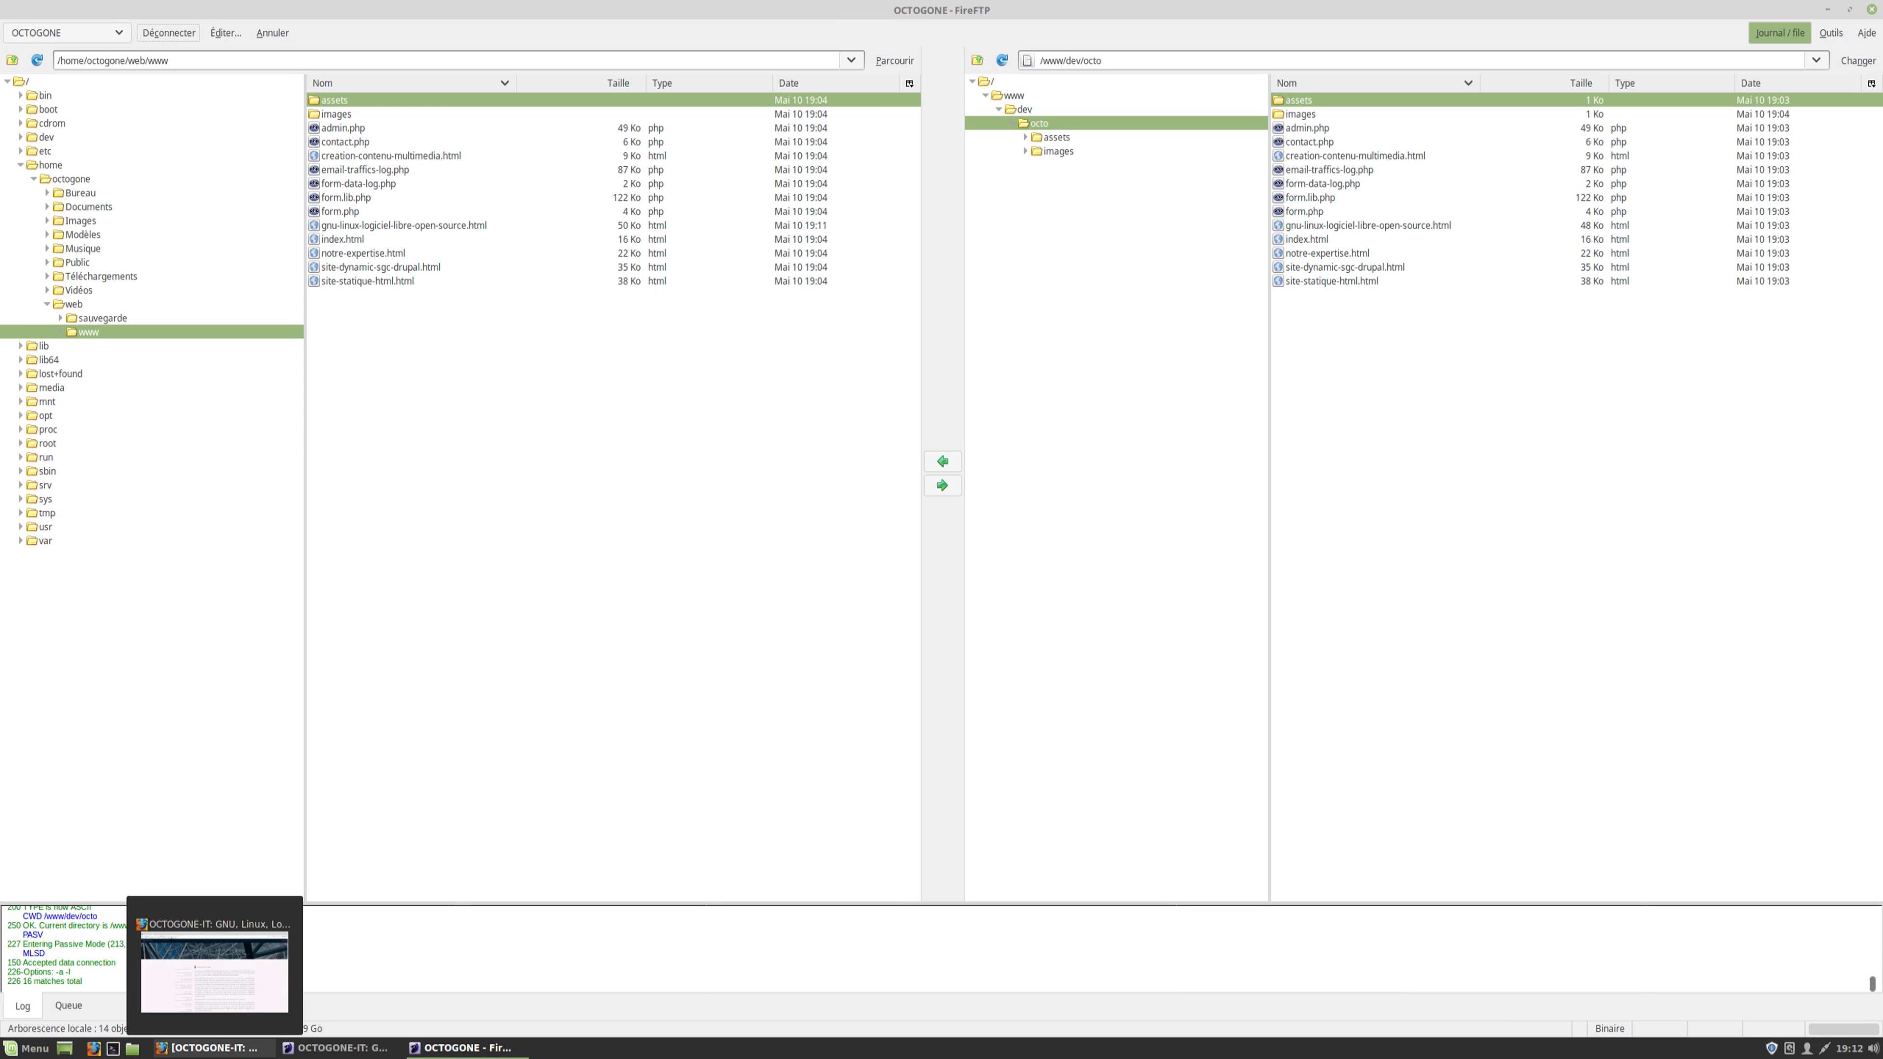
left_click(337, 1047)
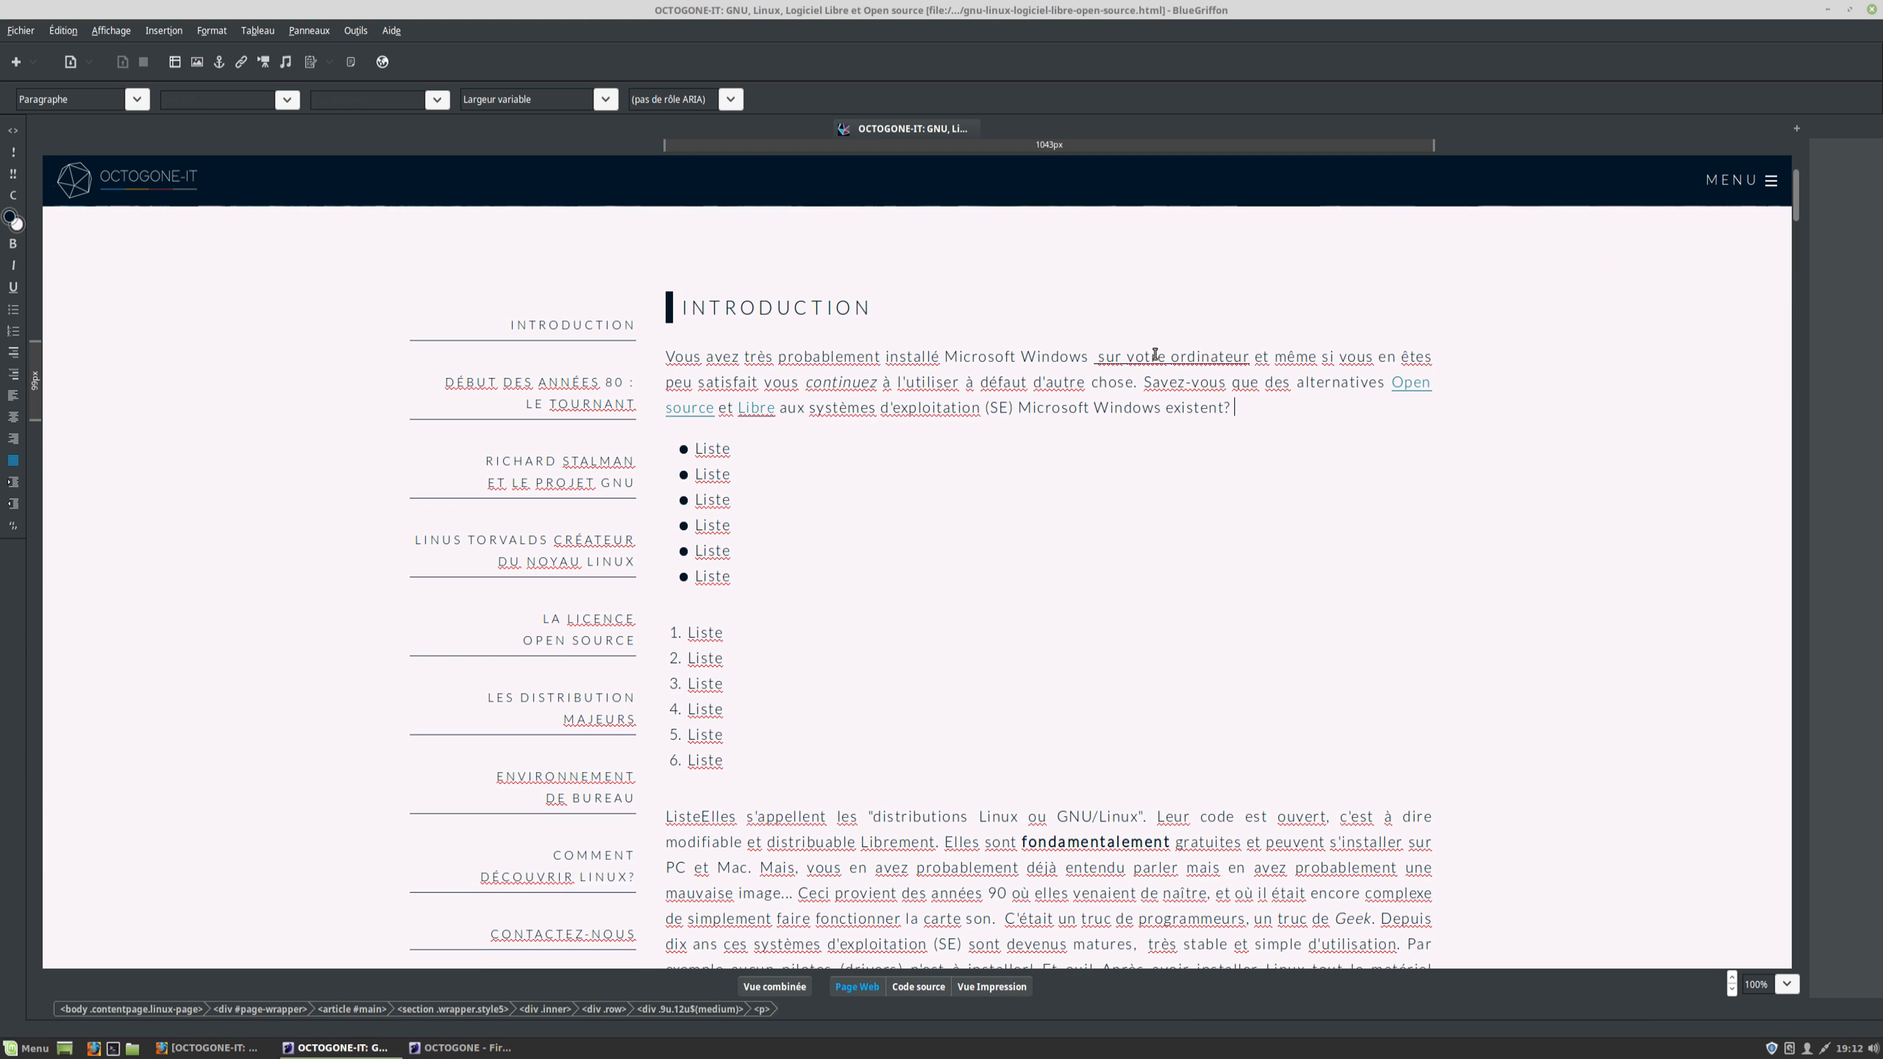
left_click(206, 1048)
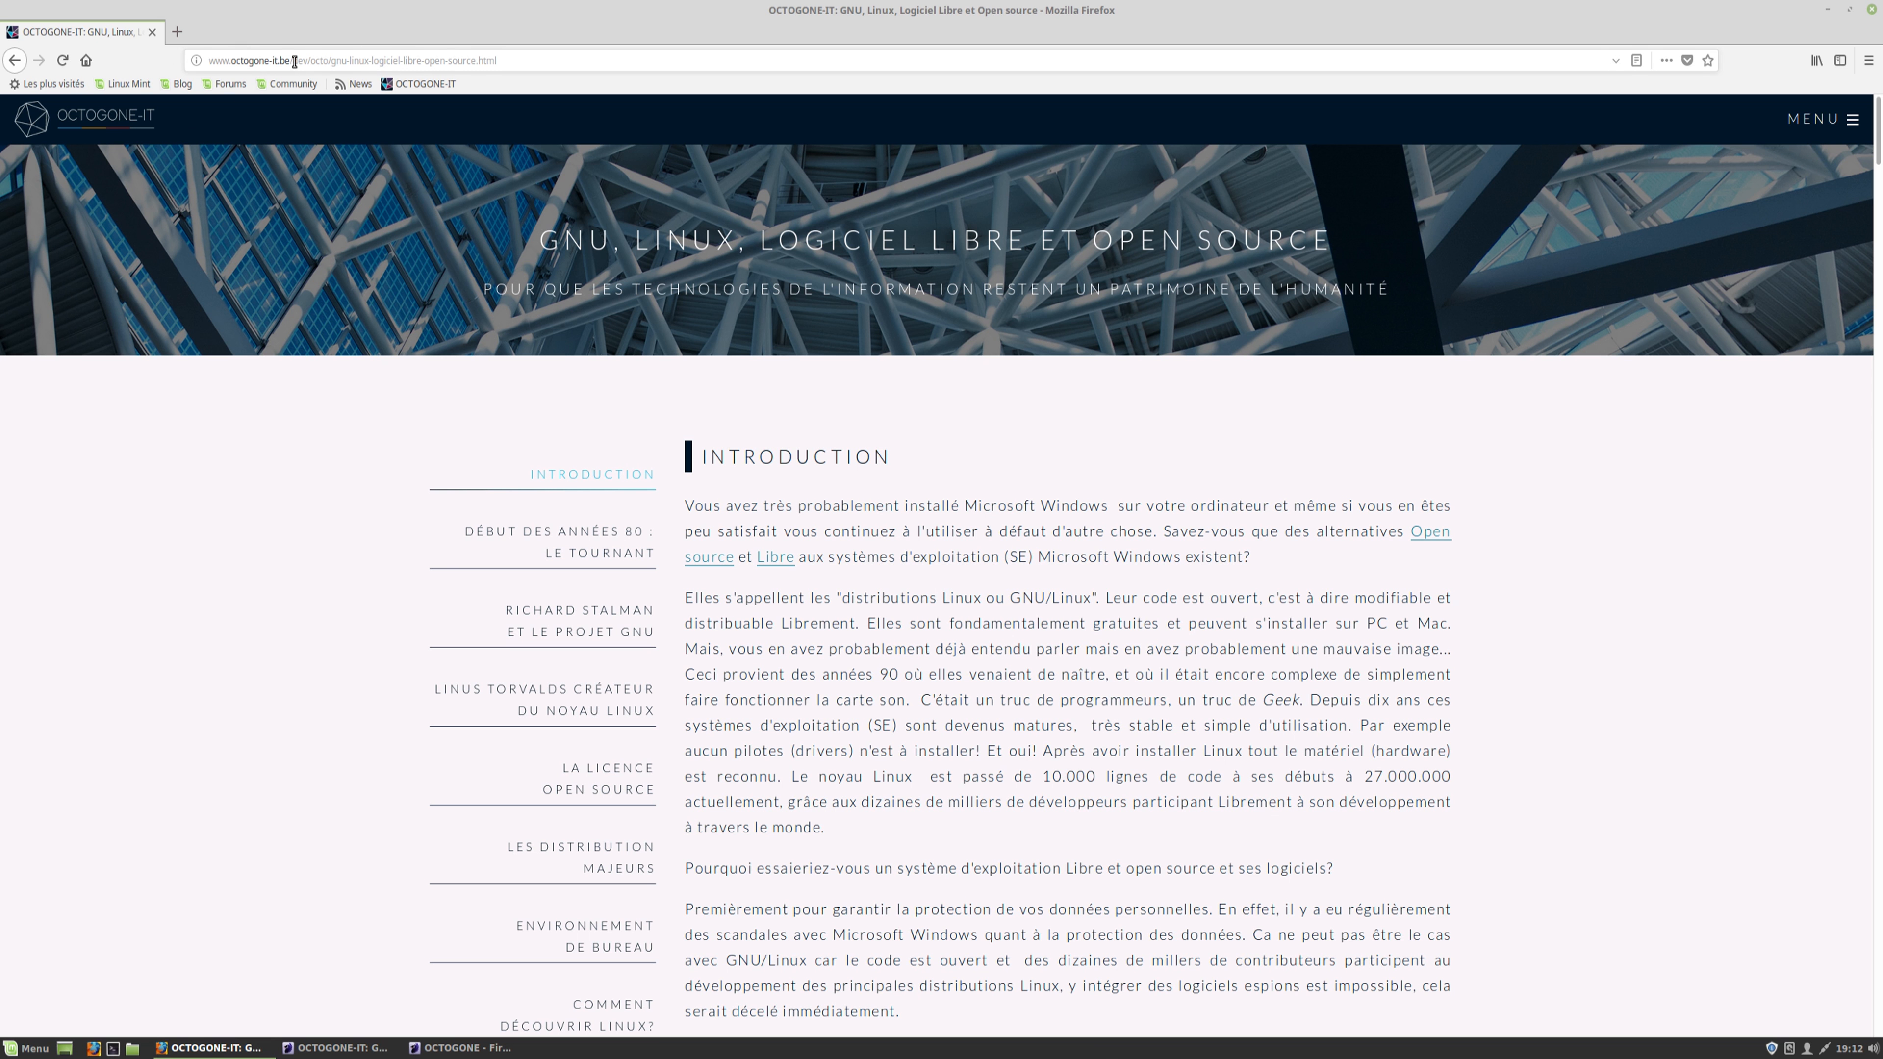
scroll(1240, 571, "down", 3)
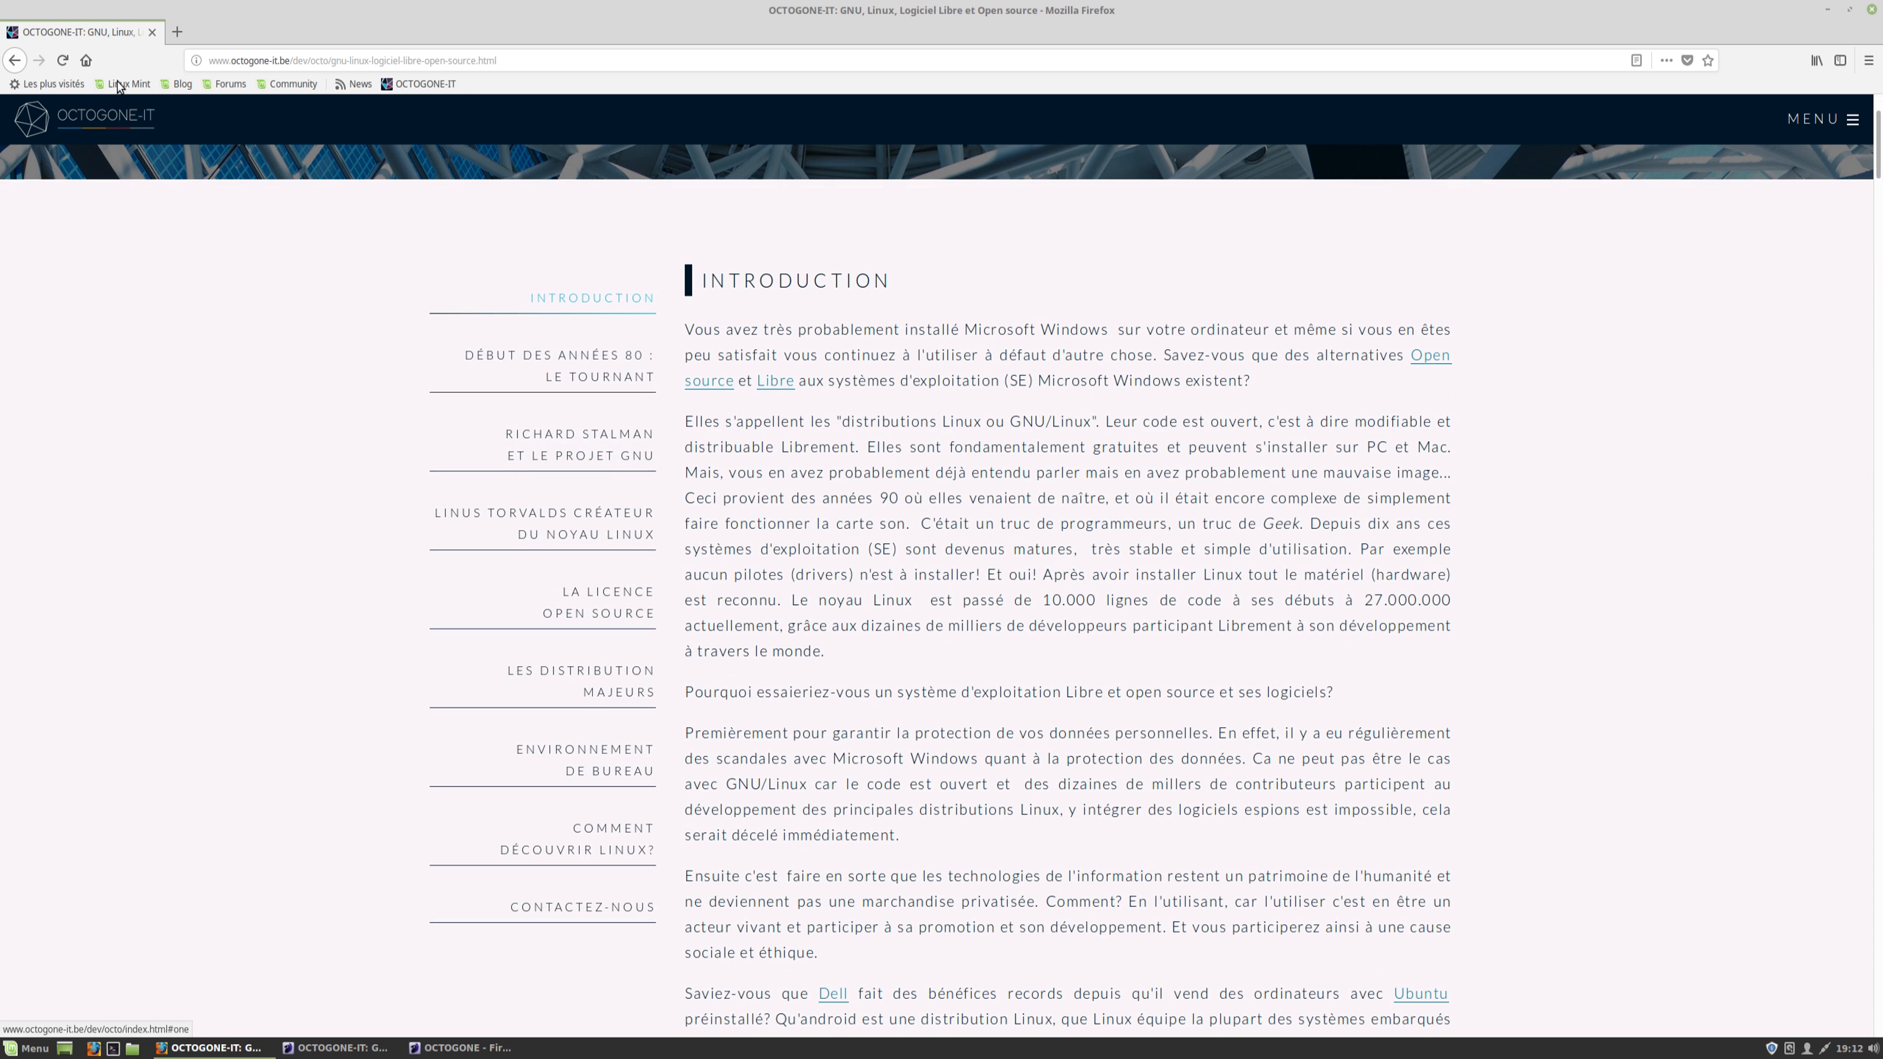
left_click(62, 62)
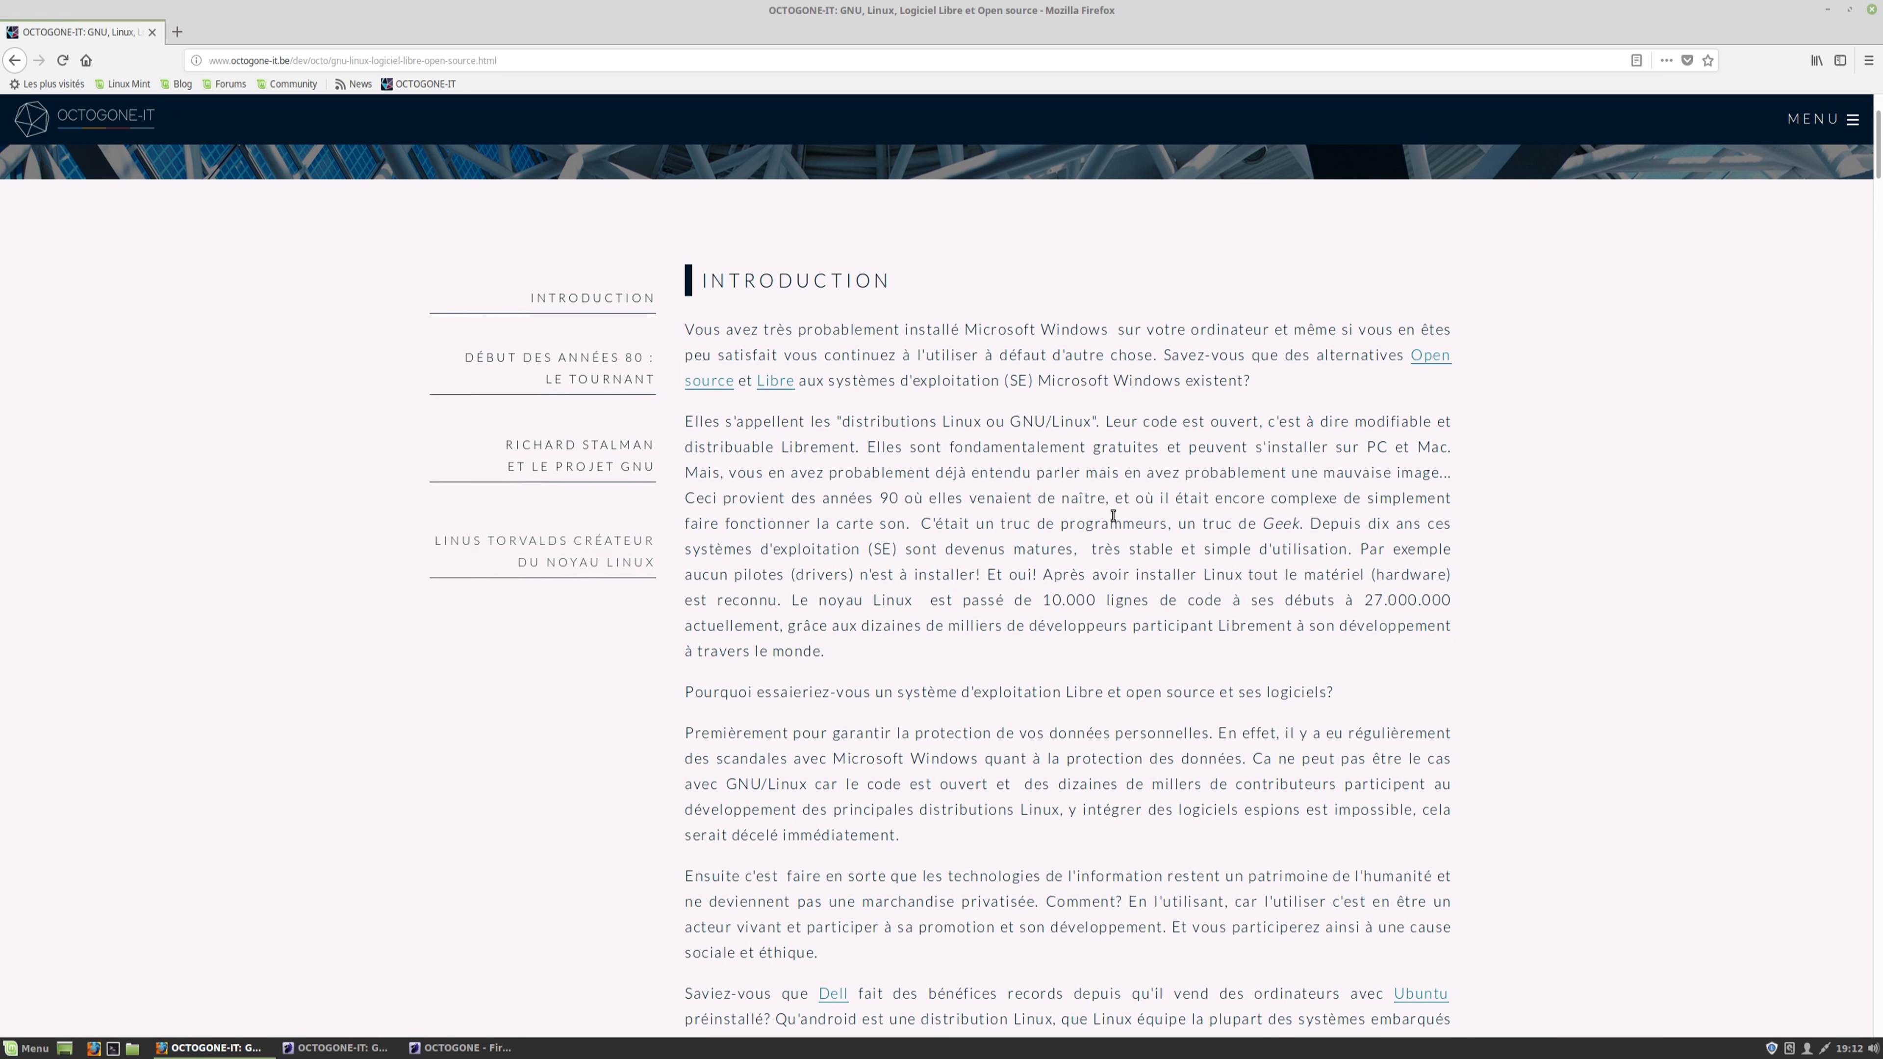
Switch to FireFTP and upload gnu-linux-logiciel-libre-open-source.html to /www/dev/octo, replacing the existing remote file
left_click(443, 1050)
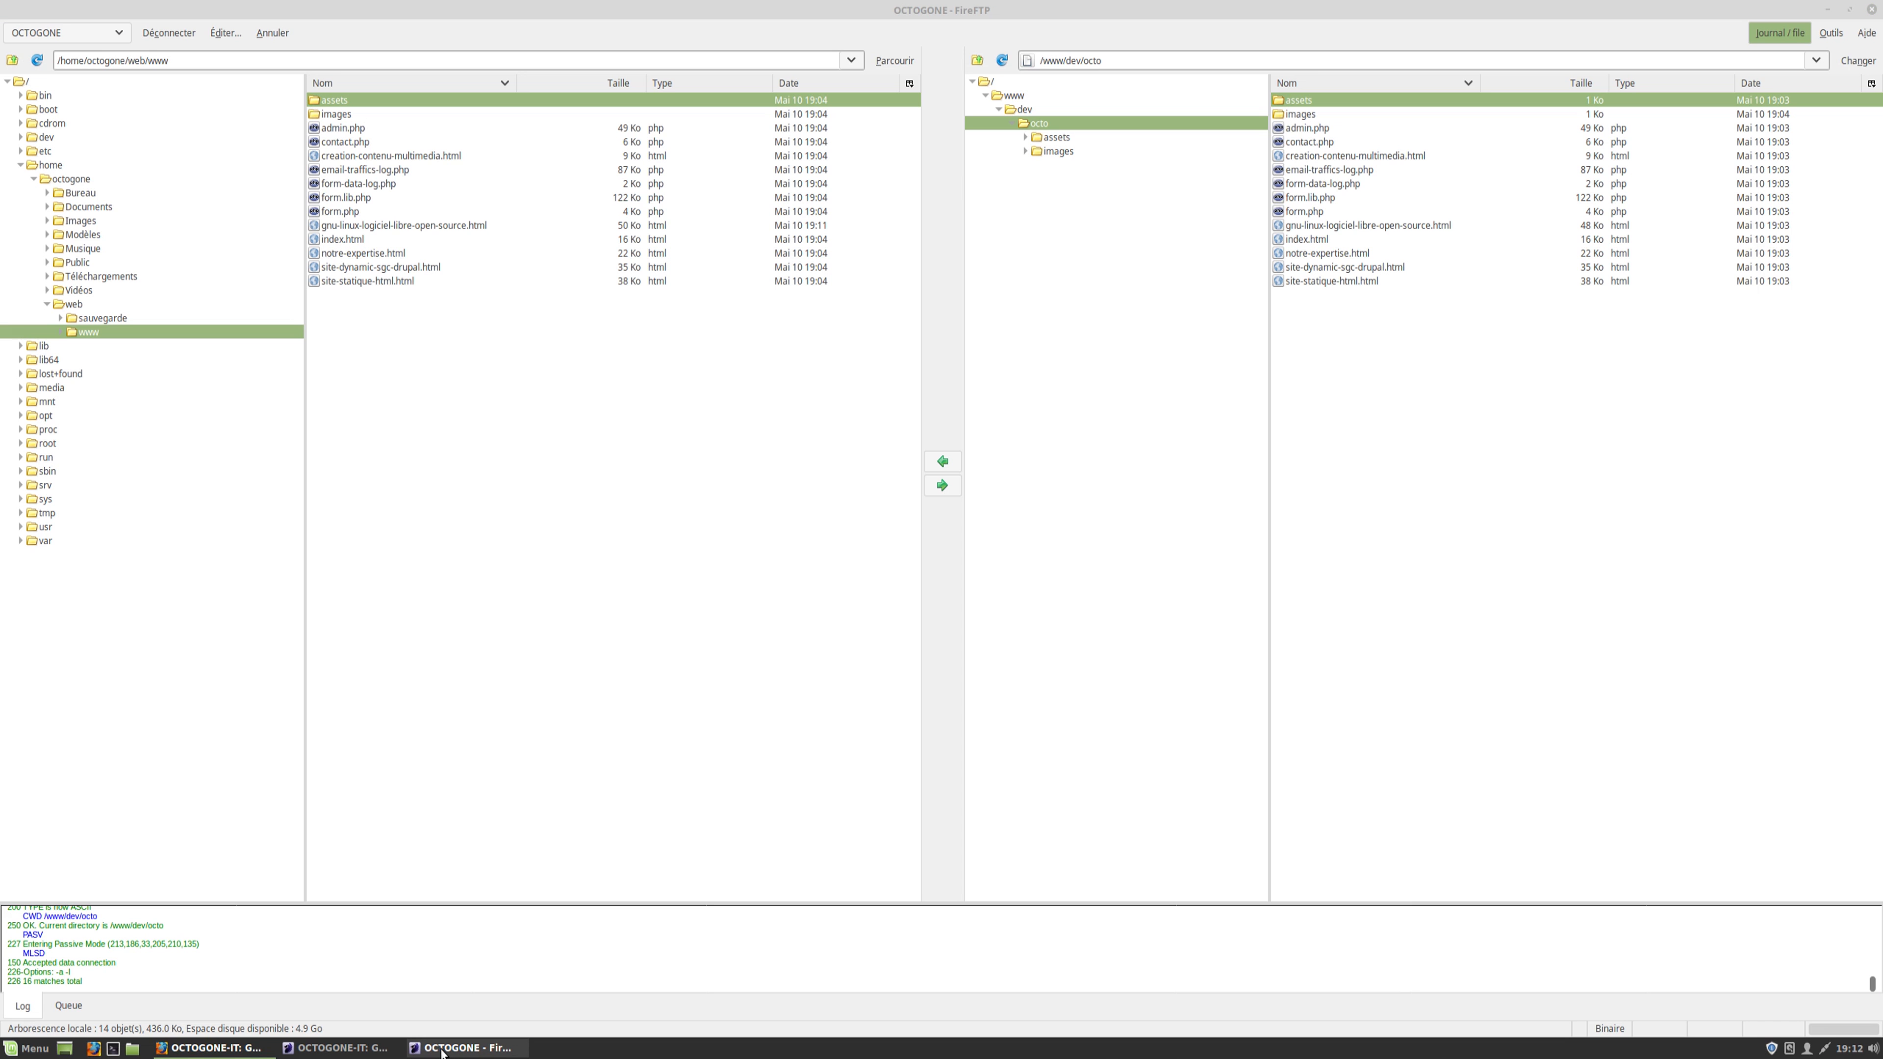
left_click(313, 227)
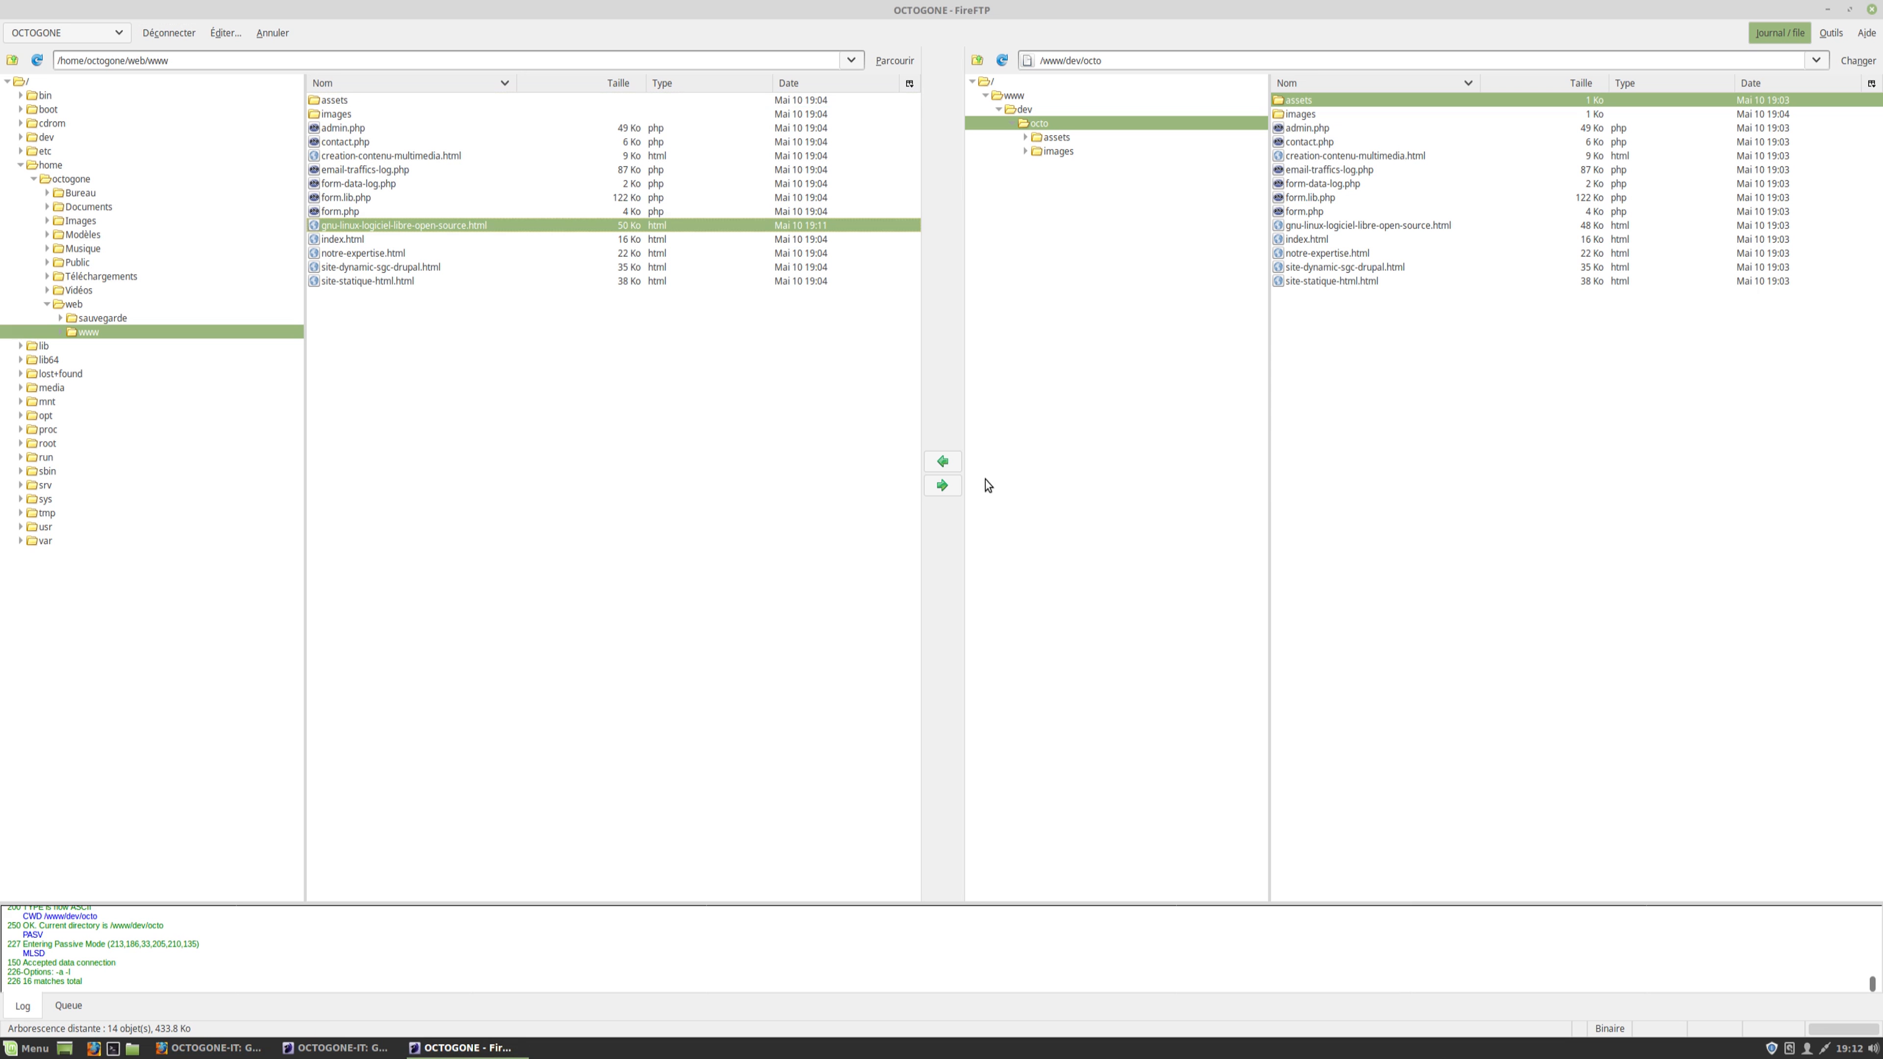
left_click(944, 491)
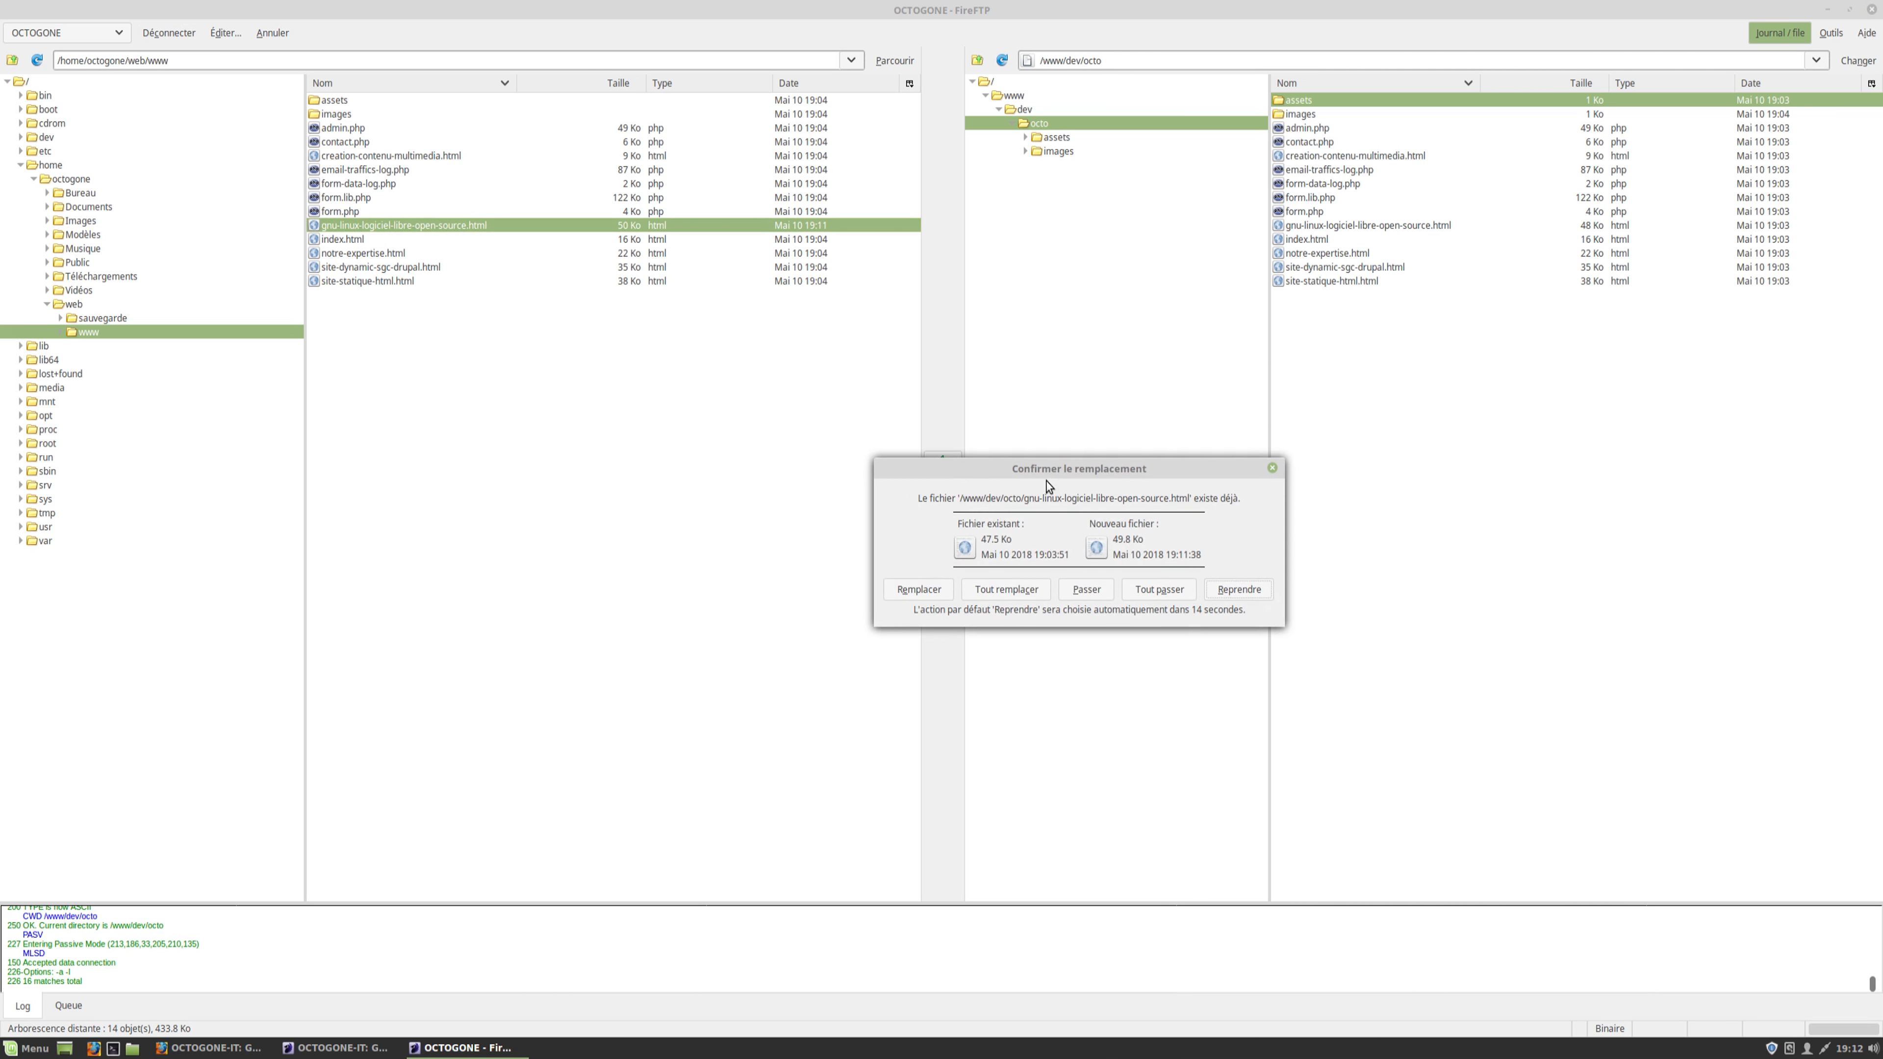
left_click(920, 590)
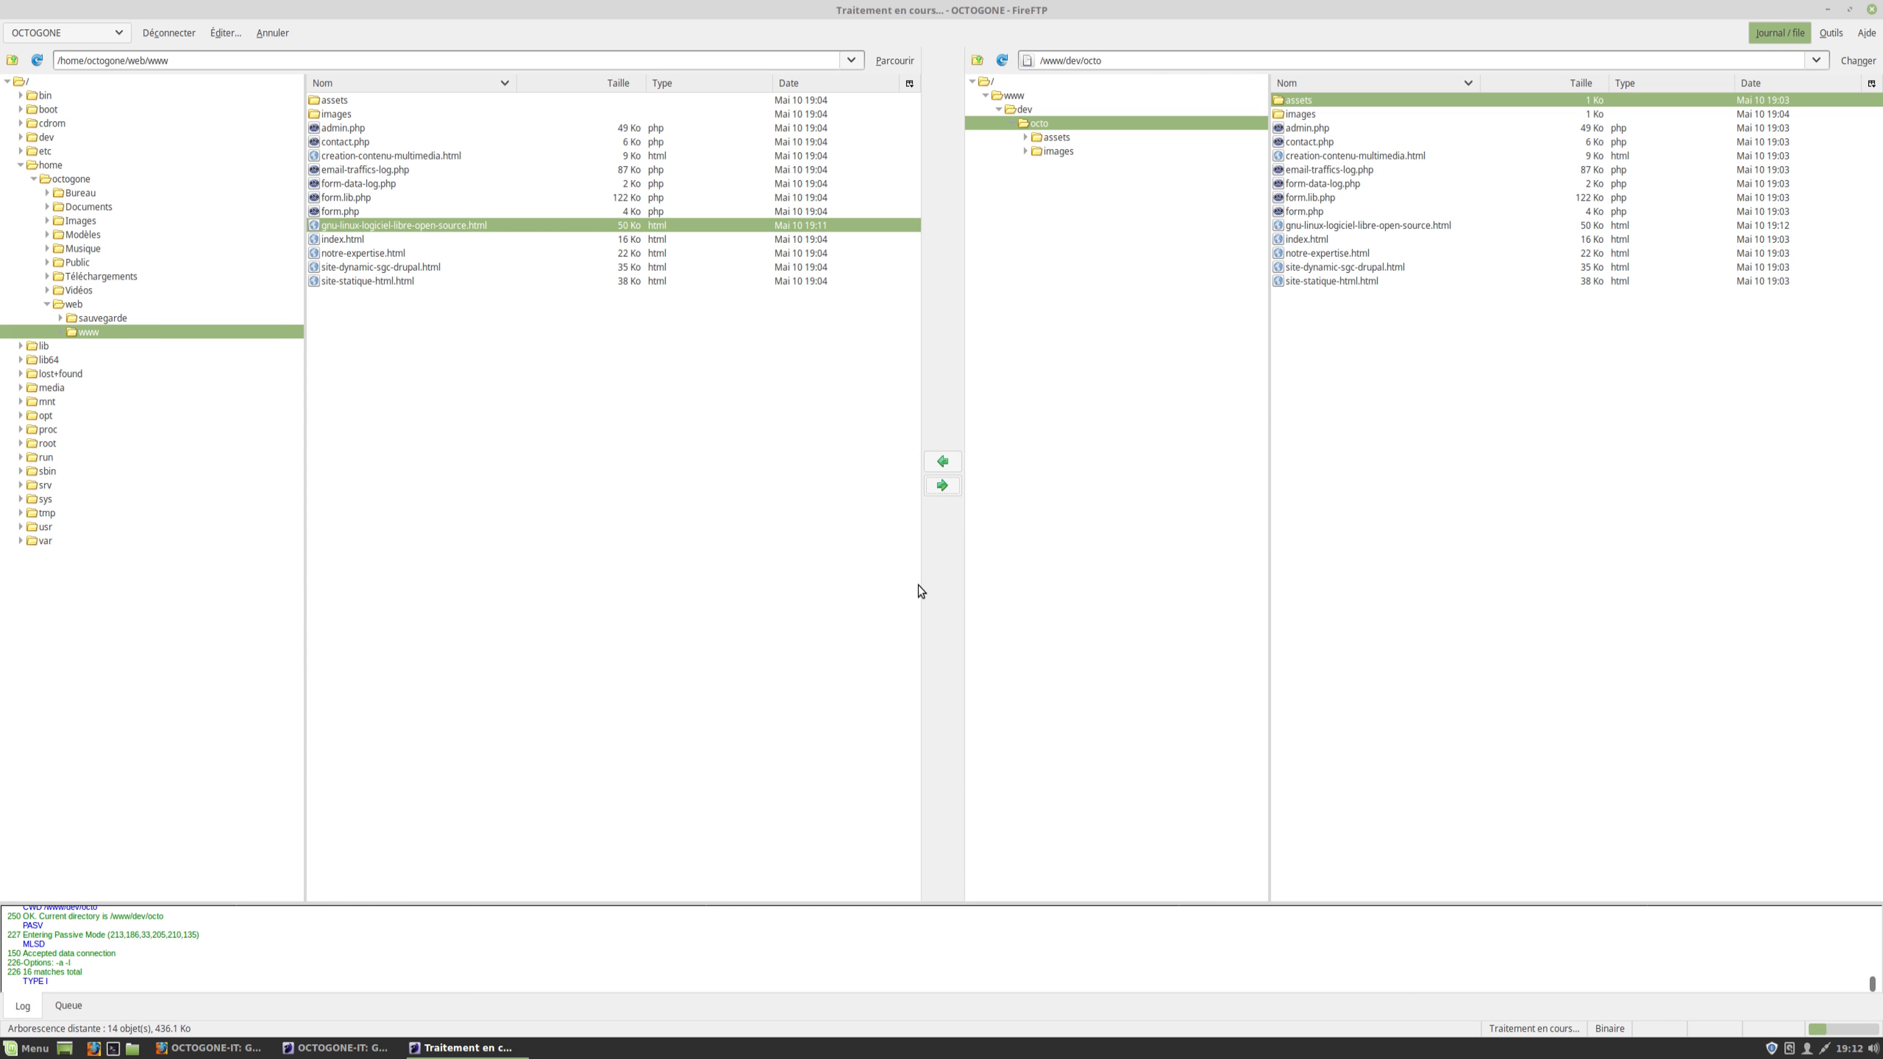
Switch to Firefox and reload the published page to check its introduction against the local edits
left_click(217, 1047)
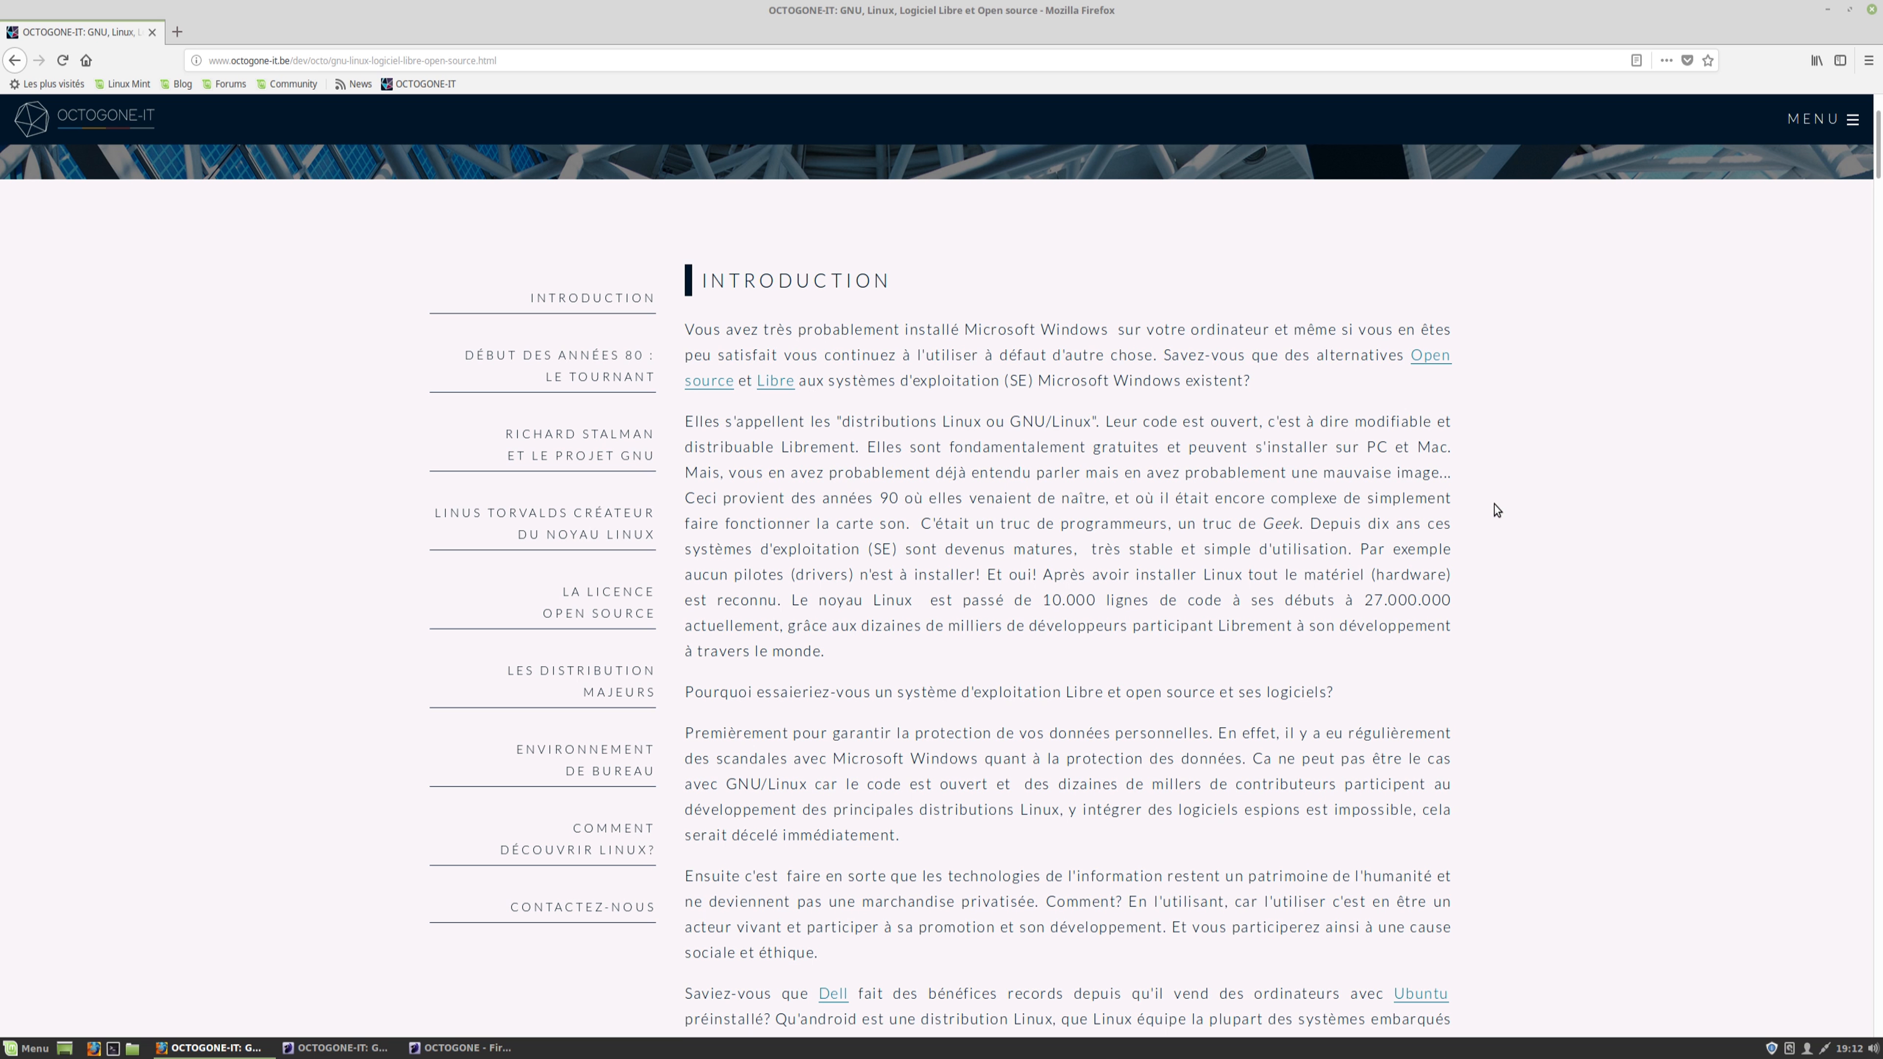
key("F5")
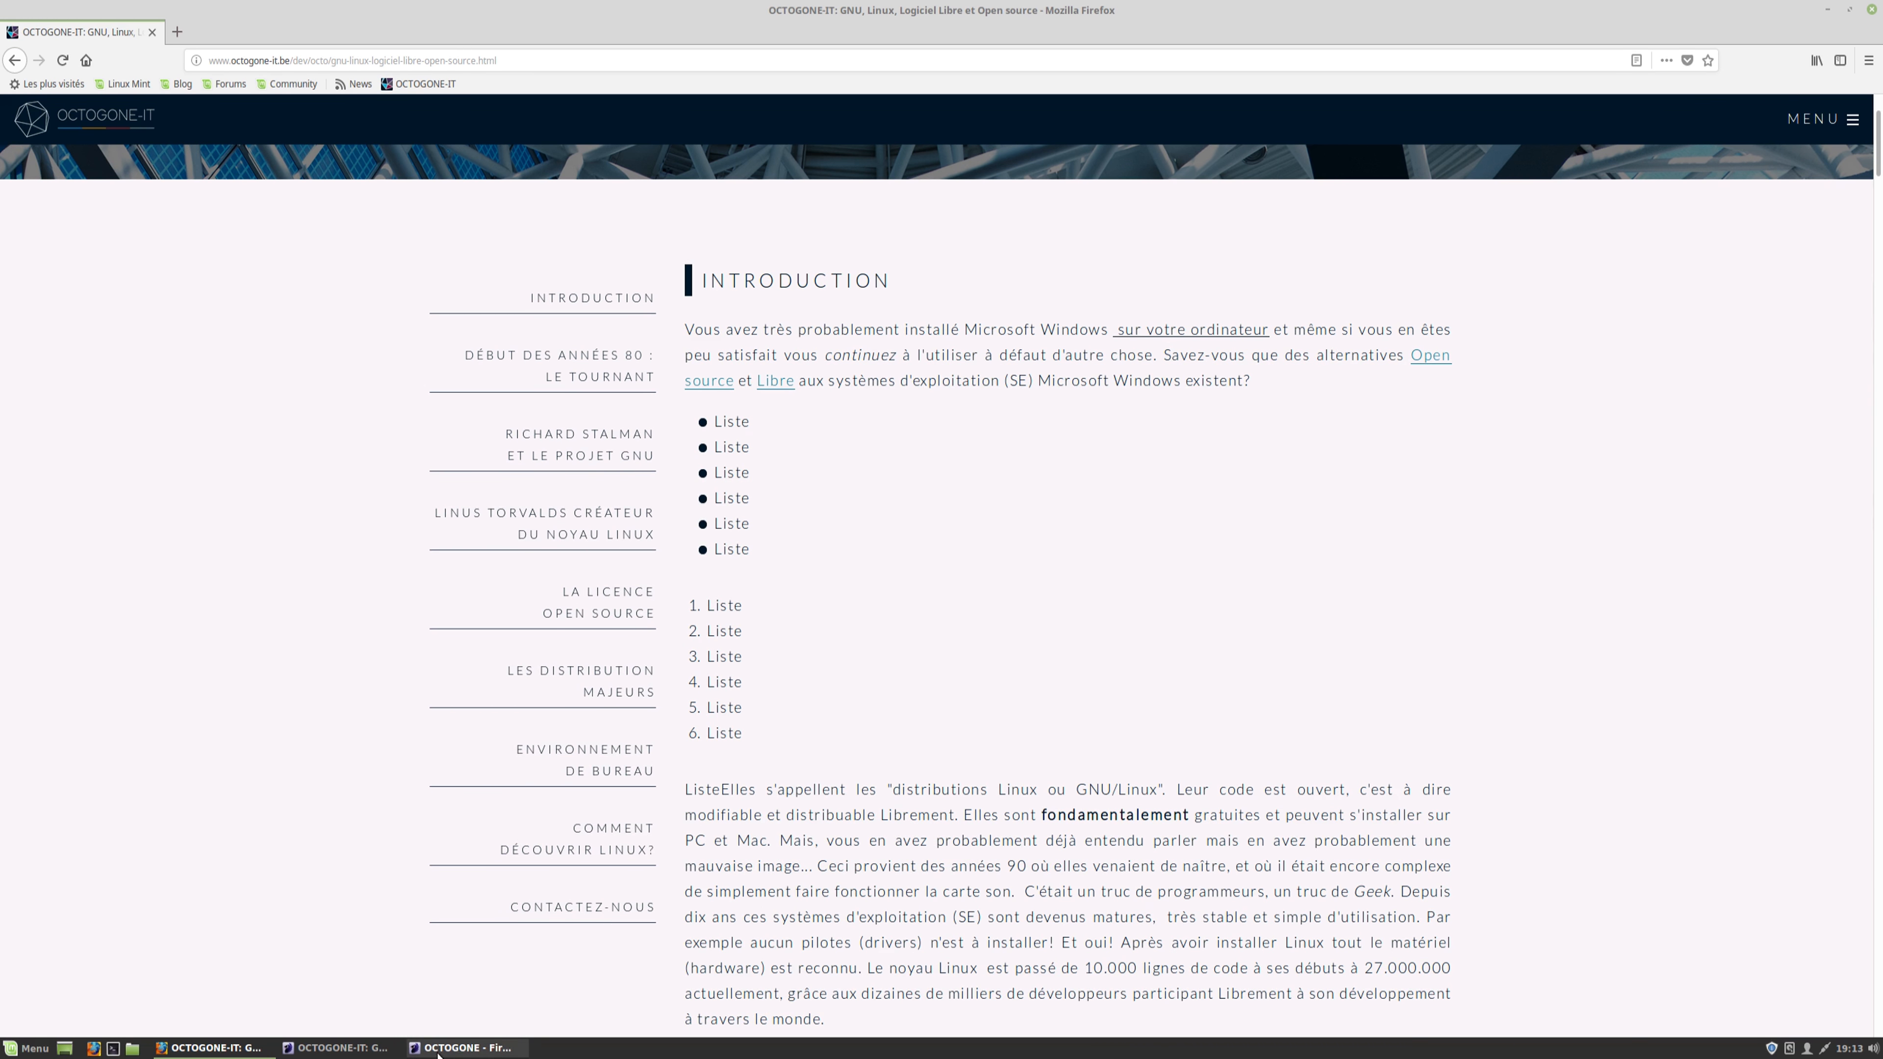
Return to BlueGriffon and examine the page's HTML source from the third bulleted item down through the later sections
left_click(459, 1048)
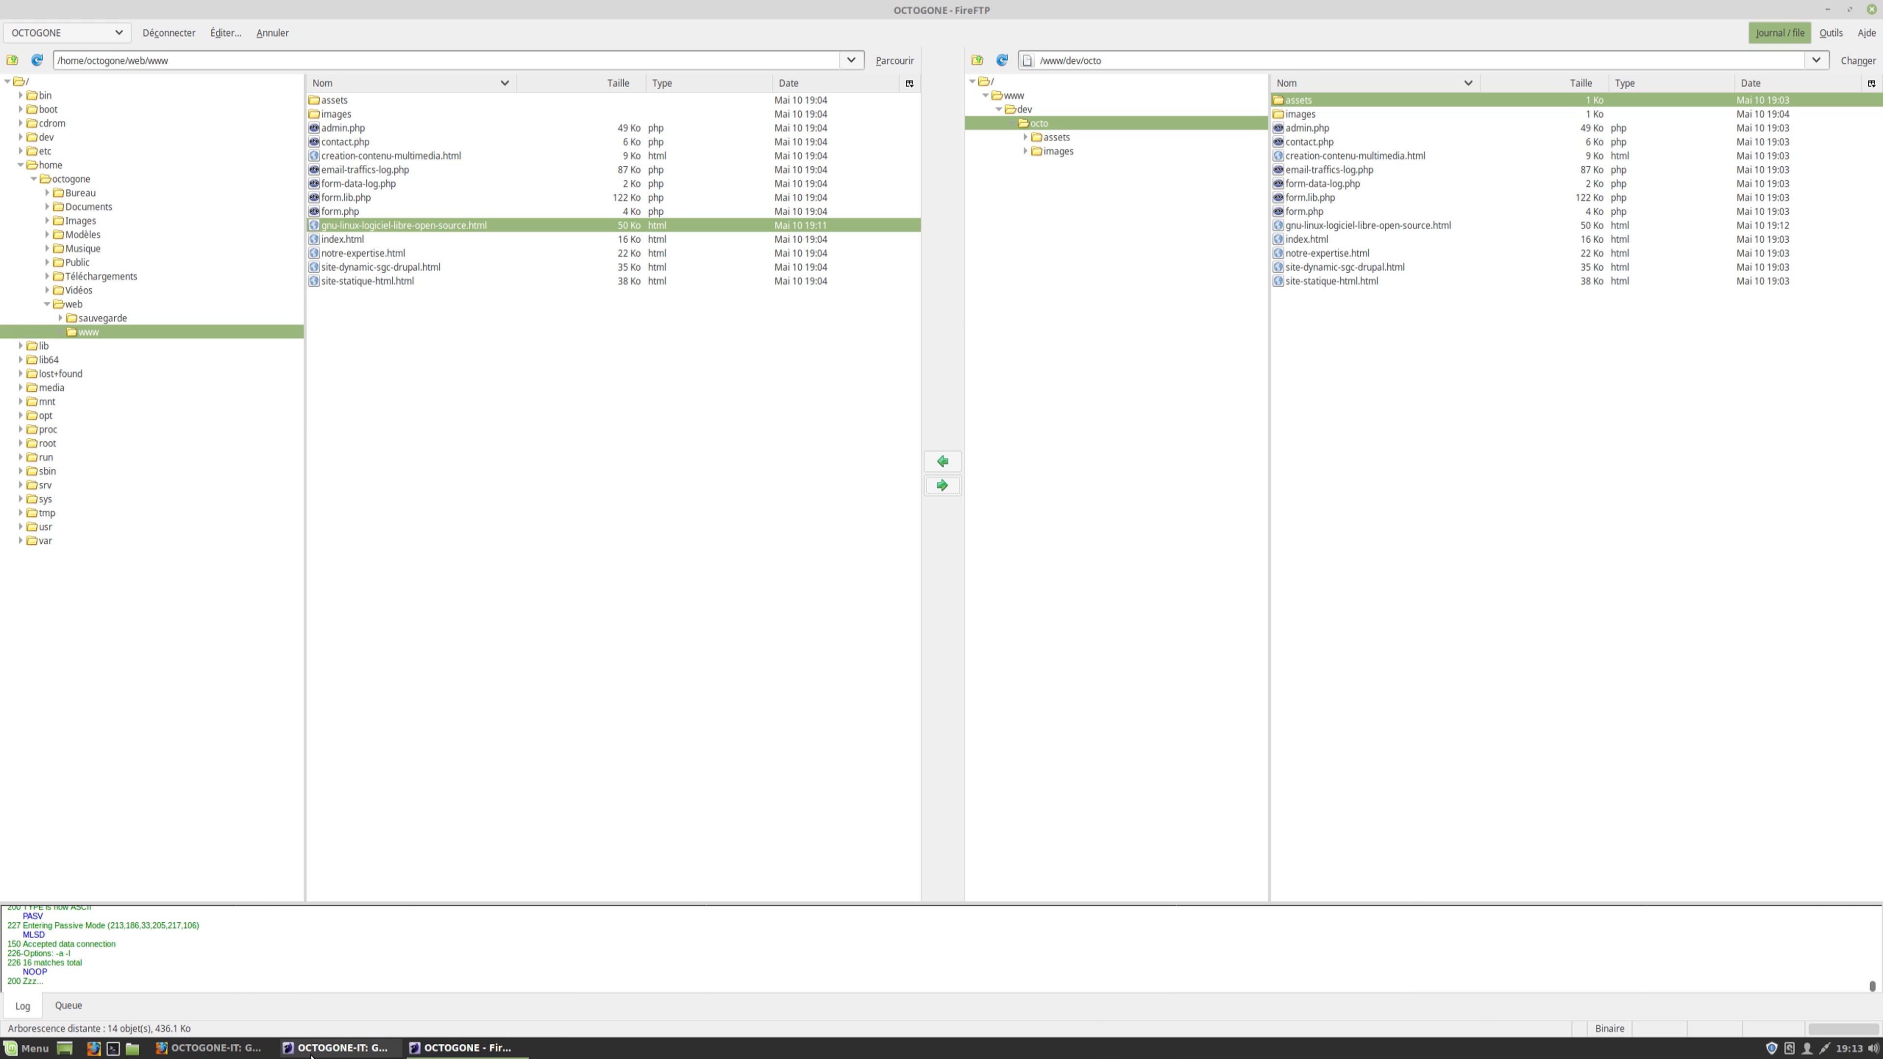
left_click(366, 1050)
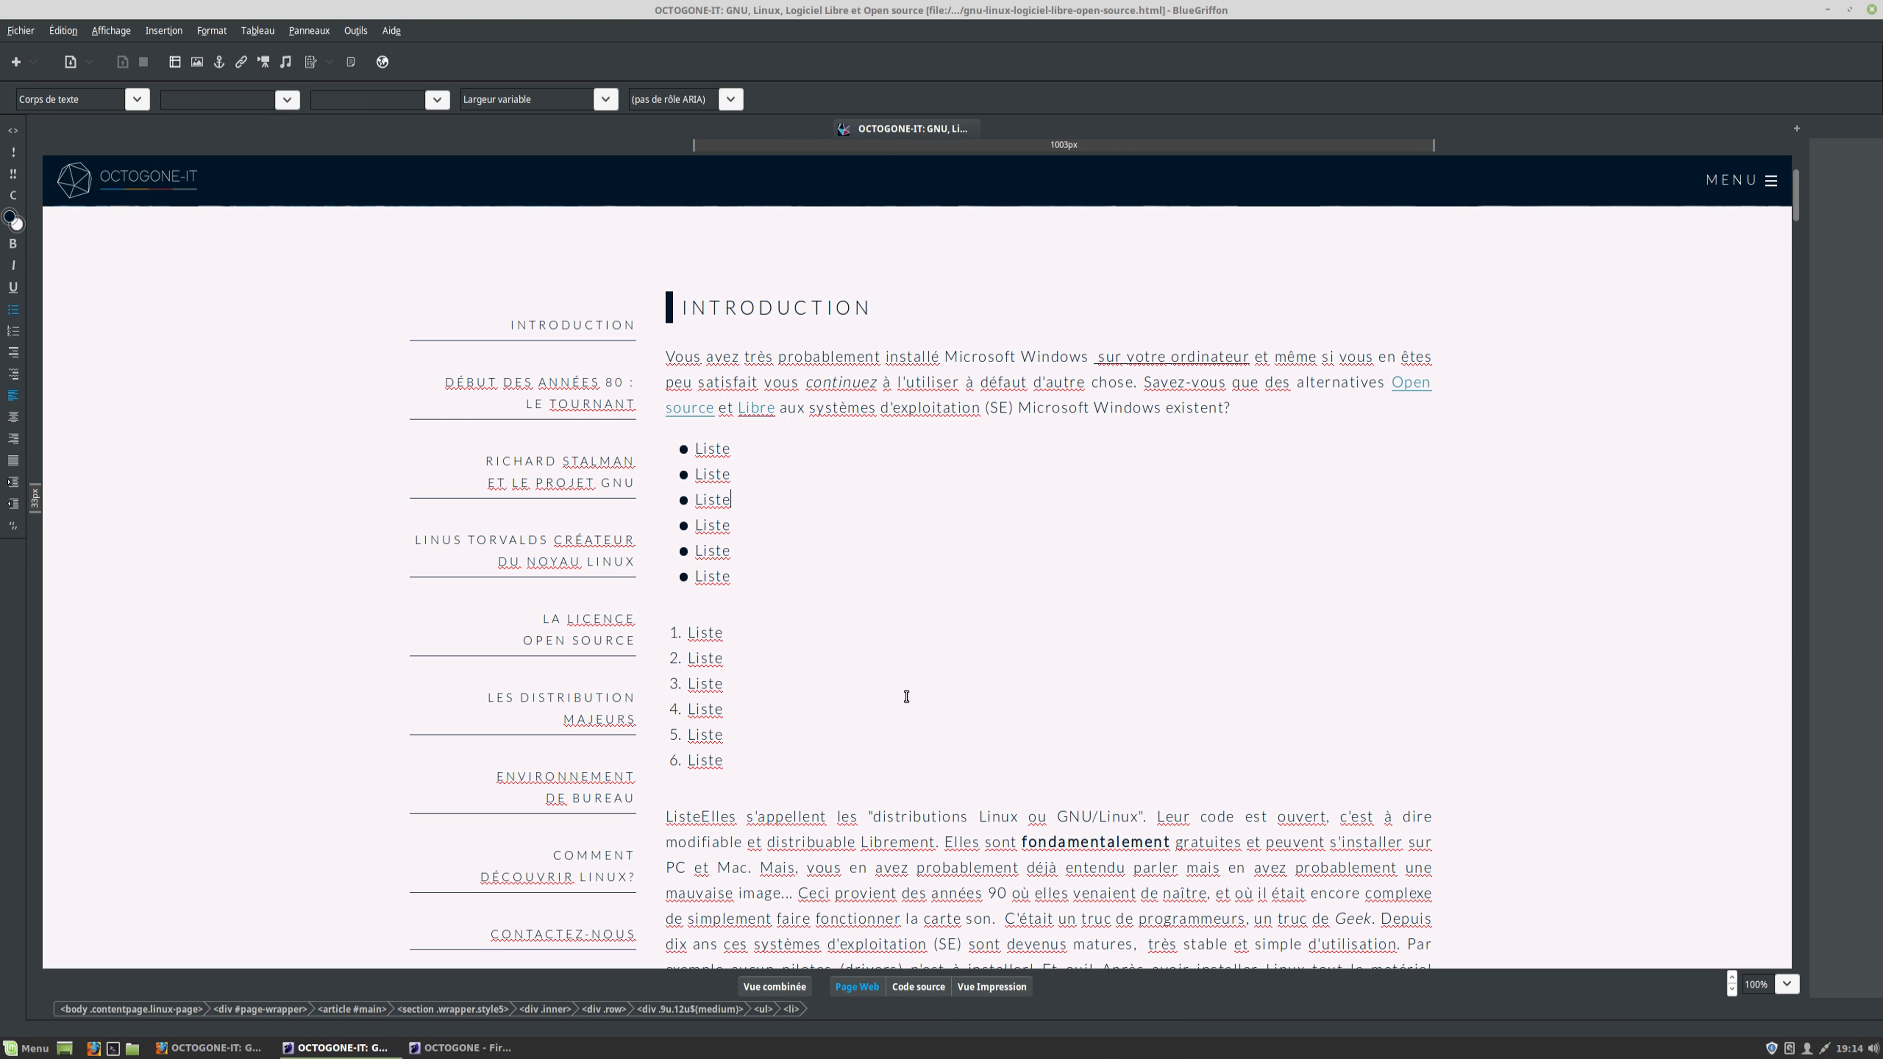
left_click(913, 990)
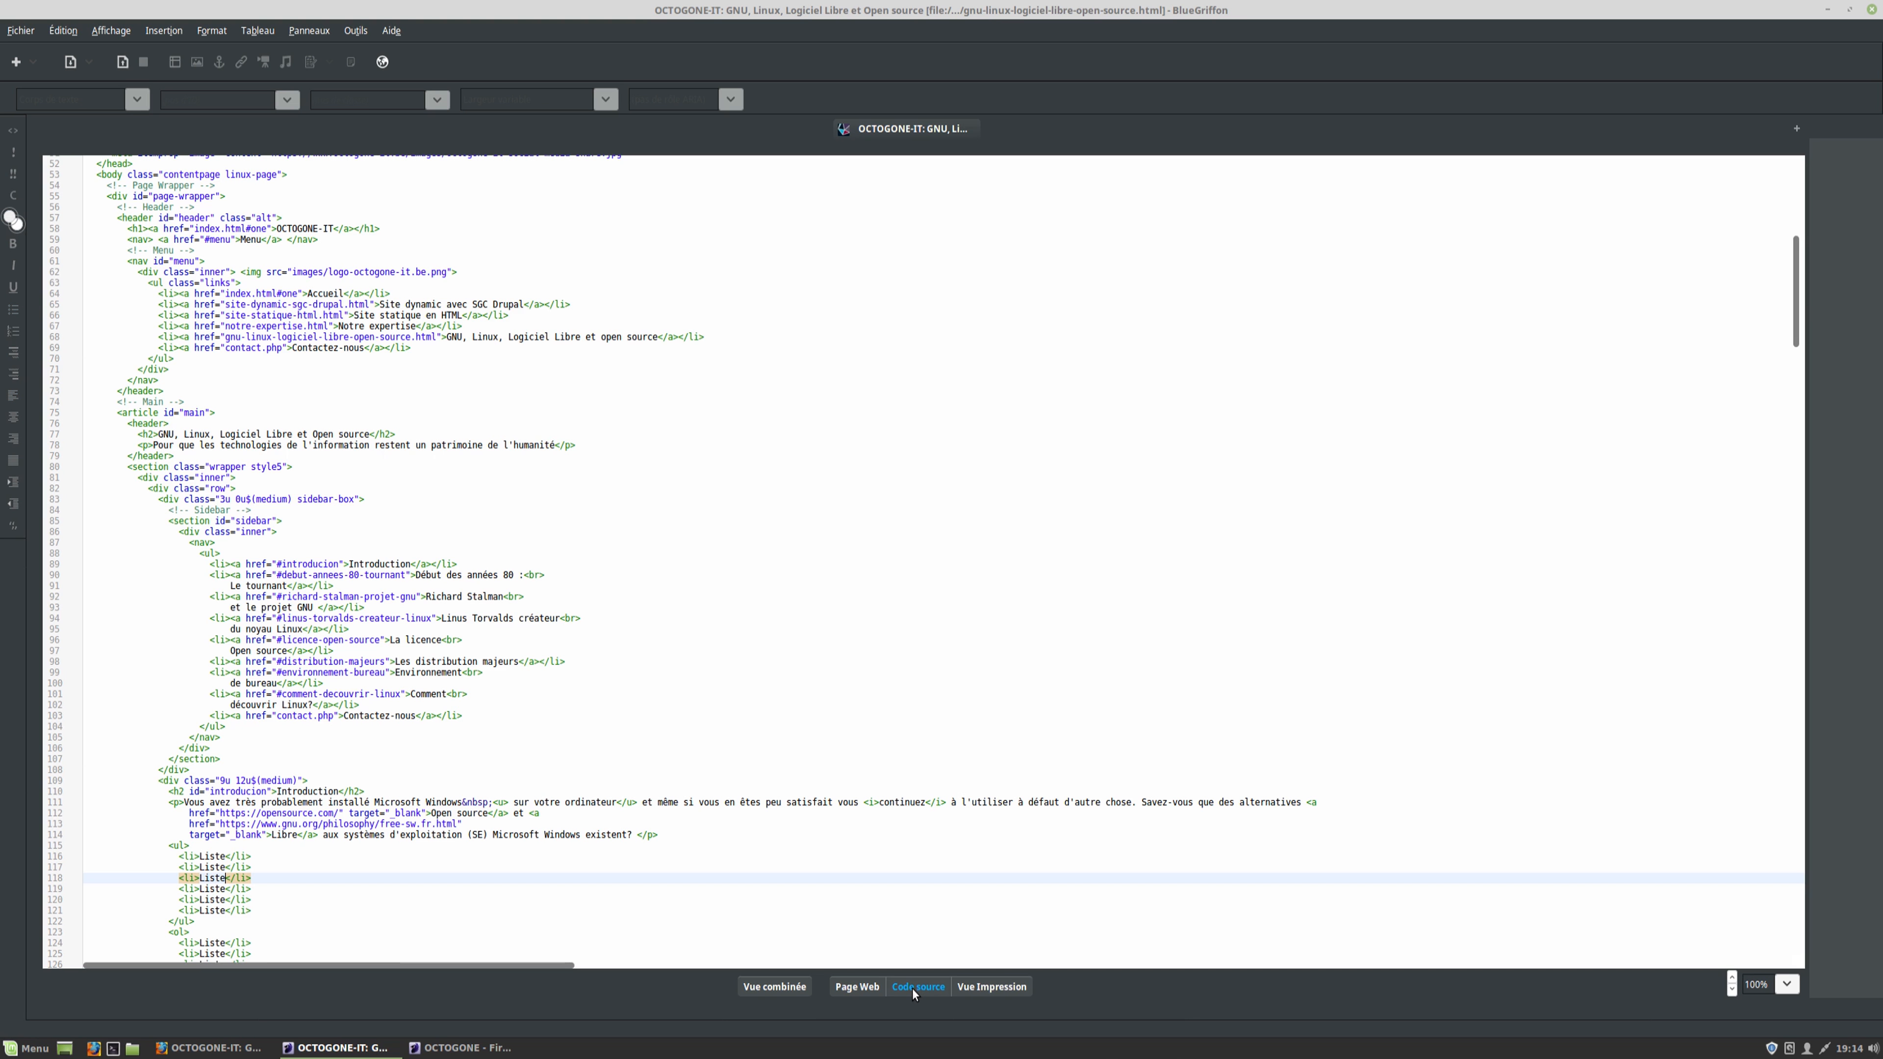
scroll(401, 716, "down", 9)
scroll(401, 716, "down", 20)
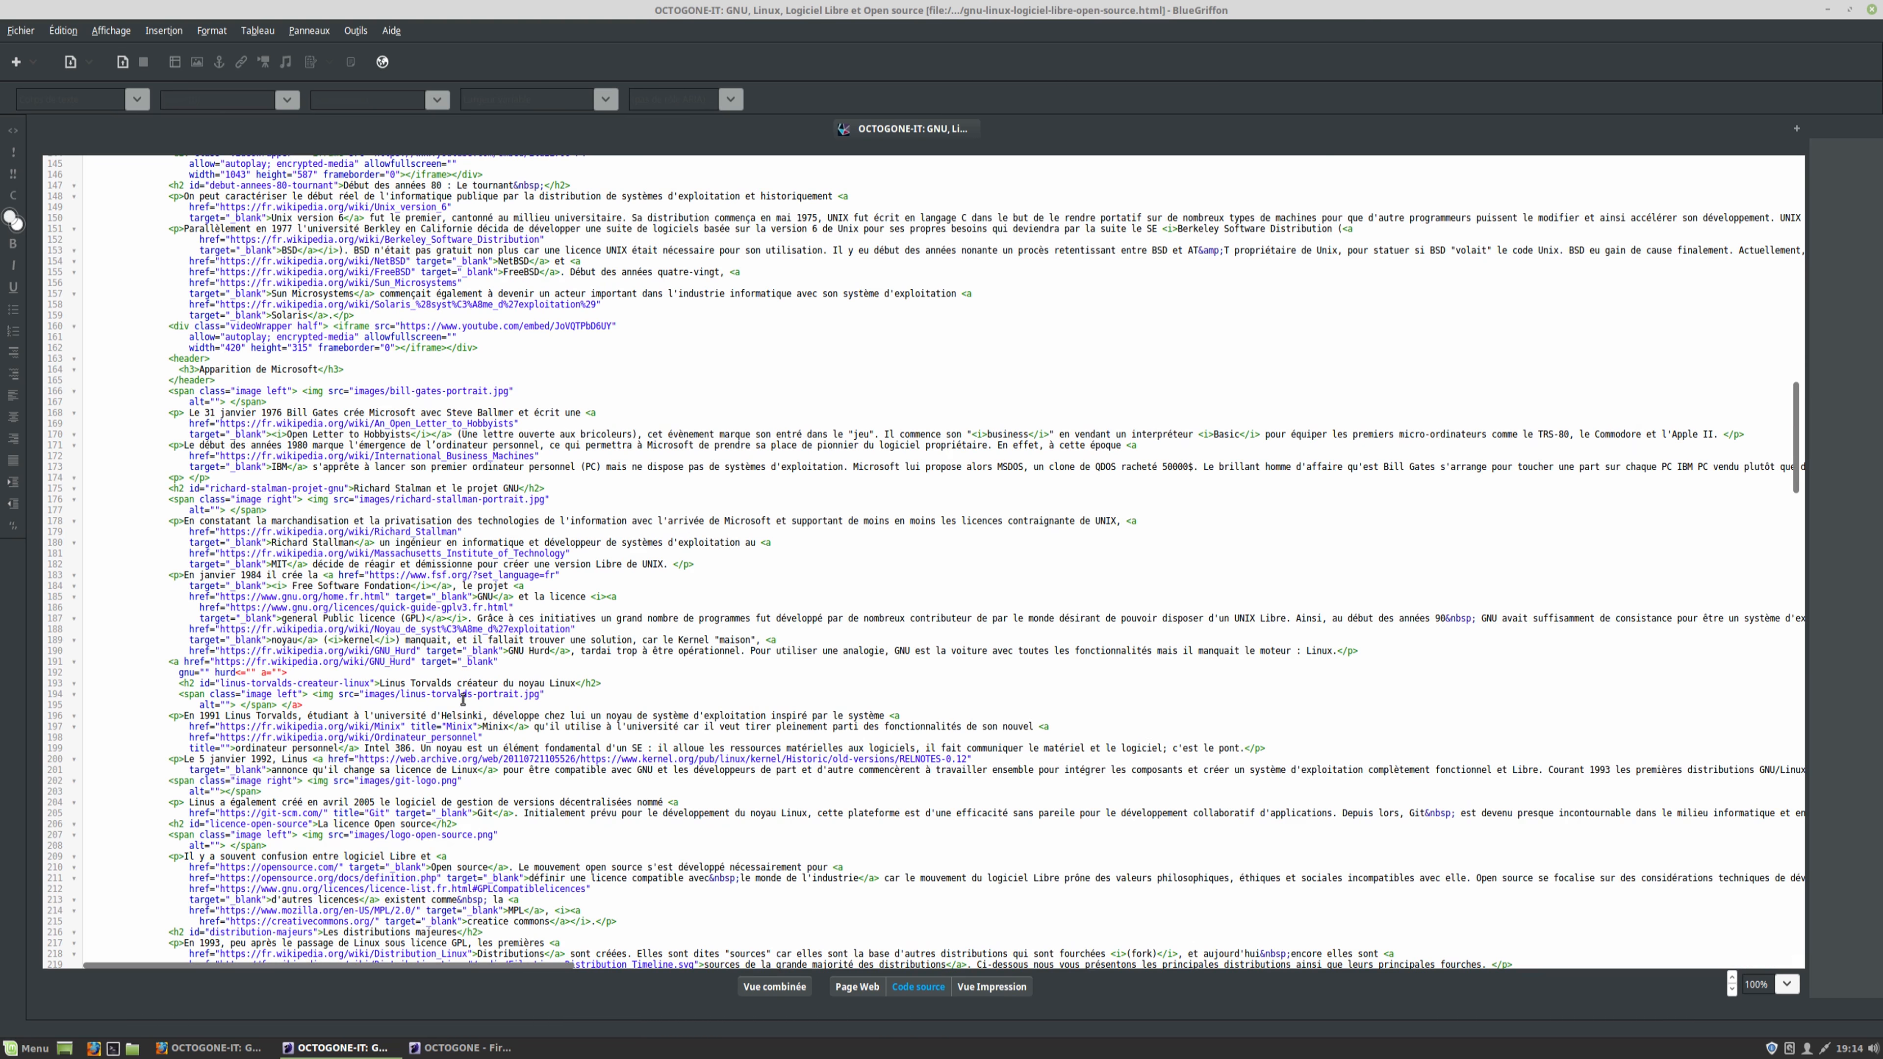
scroll(463, 700, "down", 4)
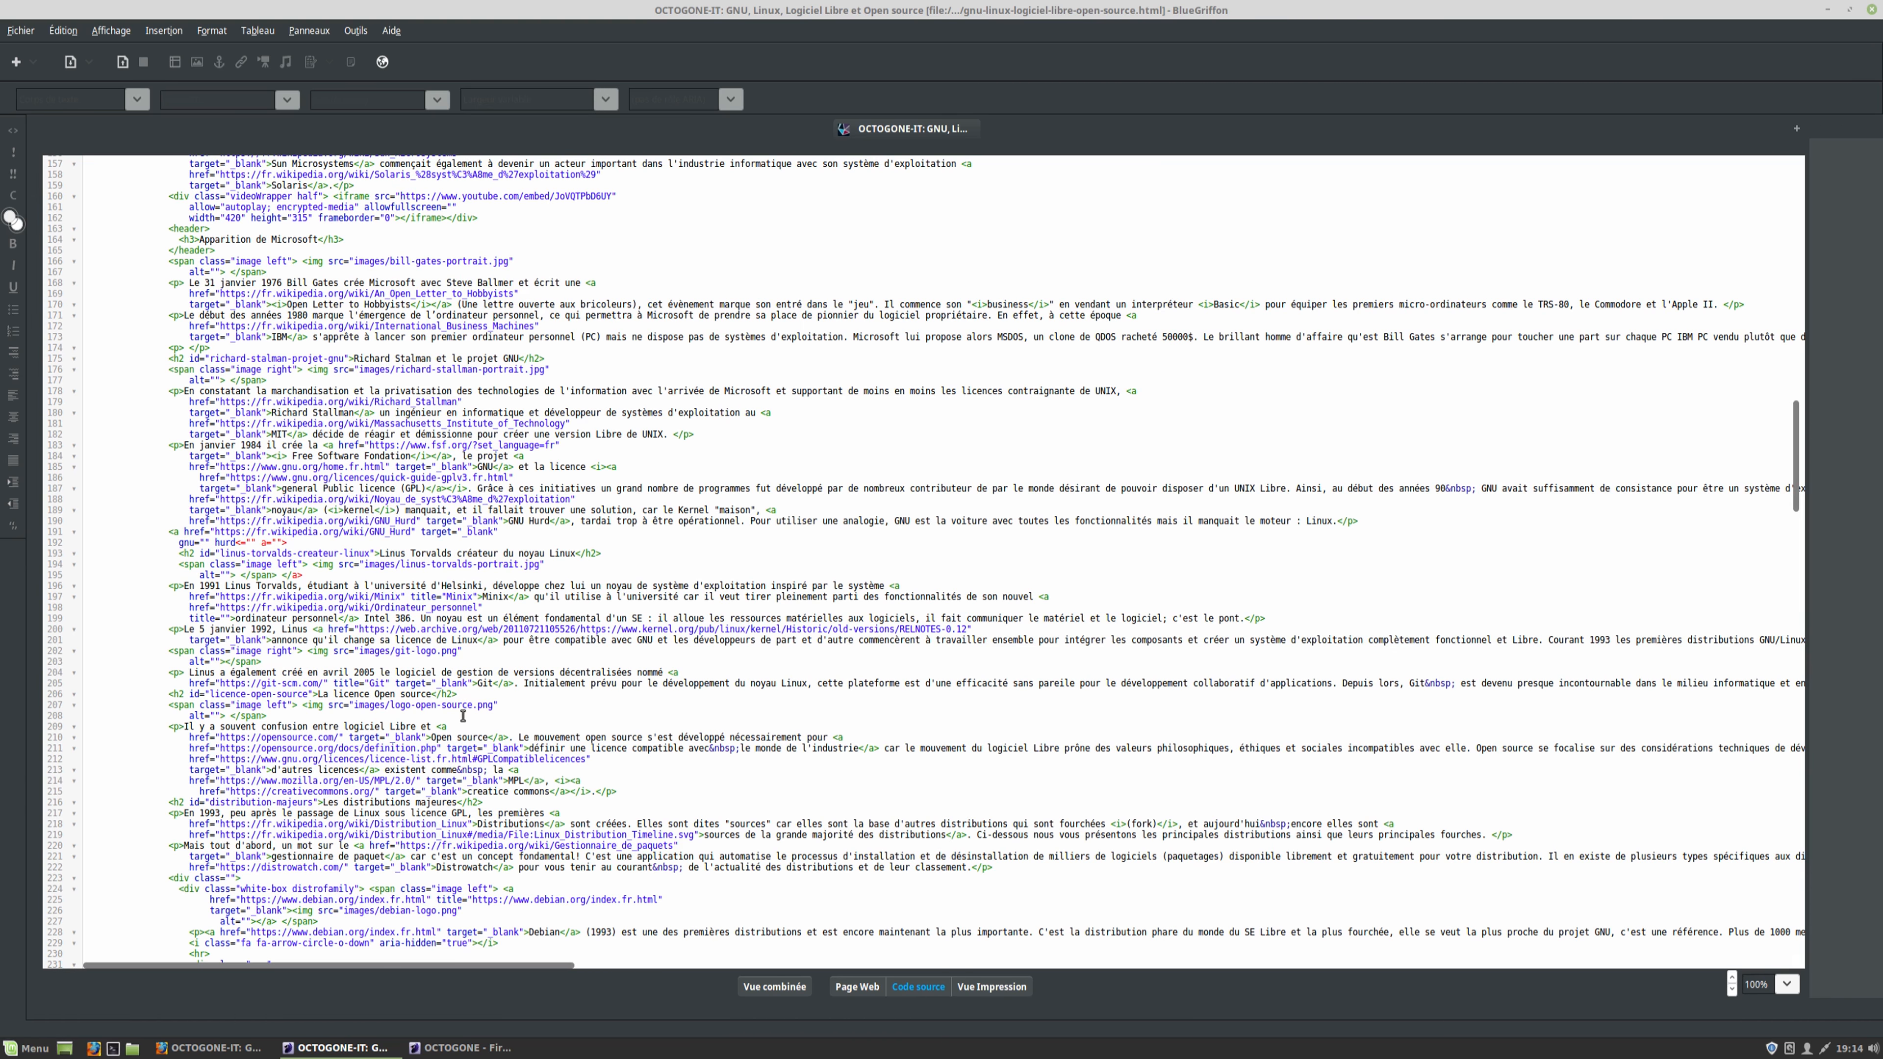
Select "ouvert et des dizaines" in the visual view of the "Premièrement" paragraph and show that text in the source code
left_click(859, 986)
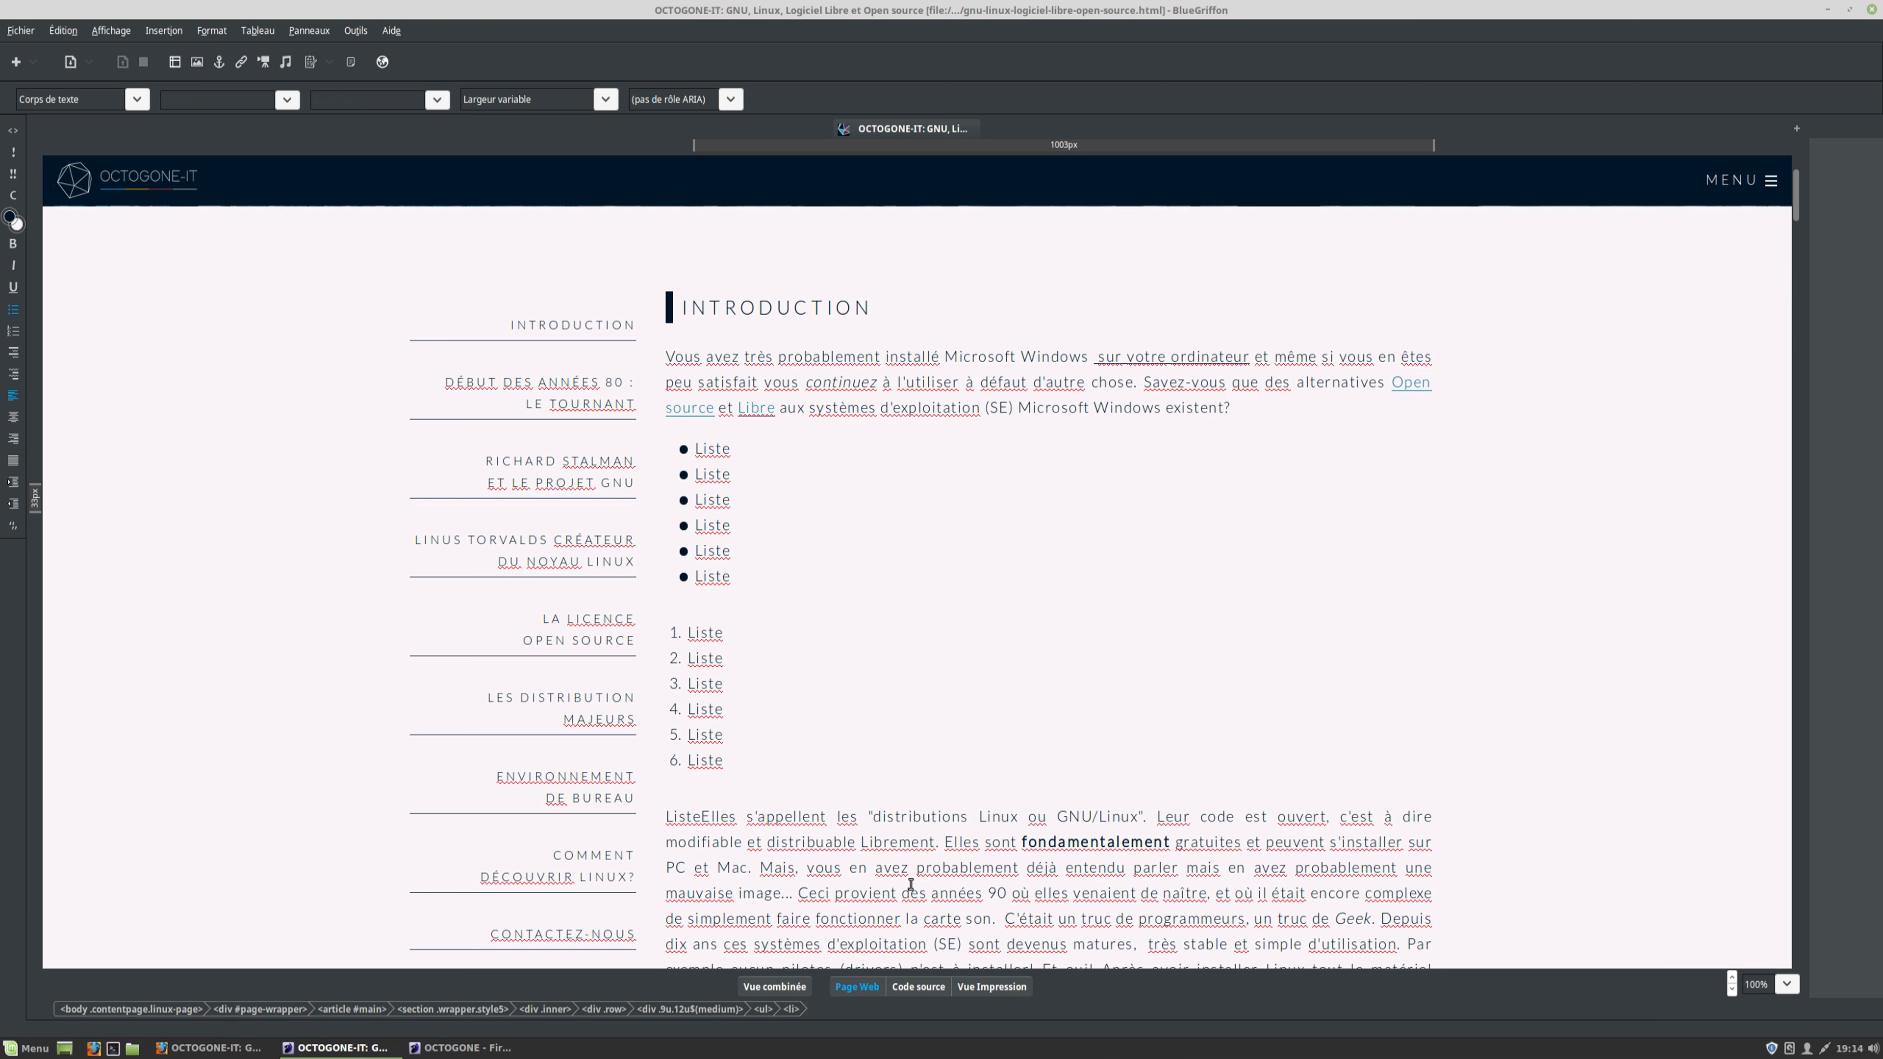
scroll(909, 885, "down", 5)
scroll(911, 886, "down", 1)
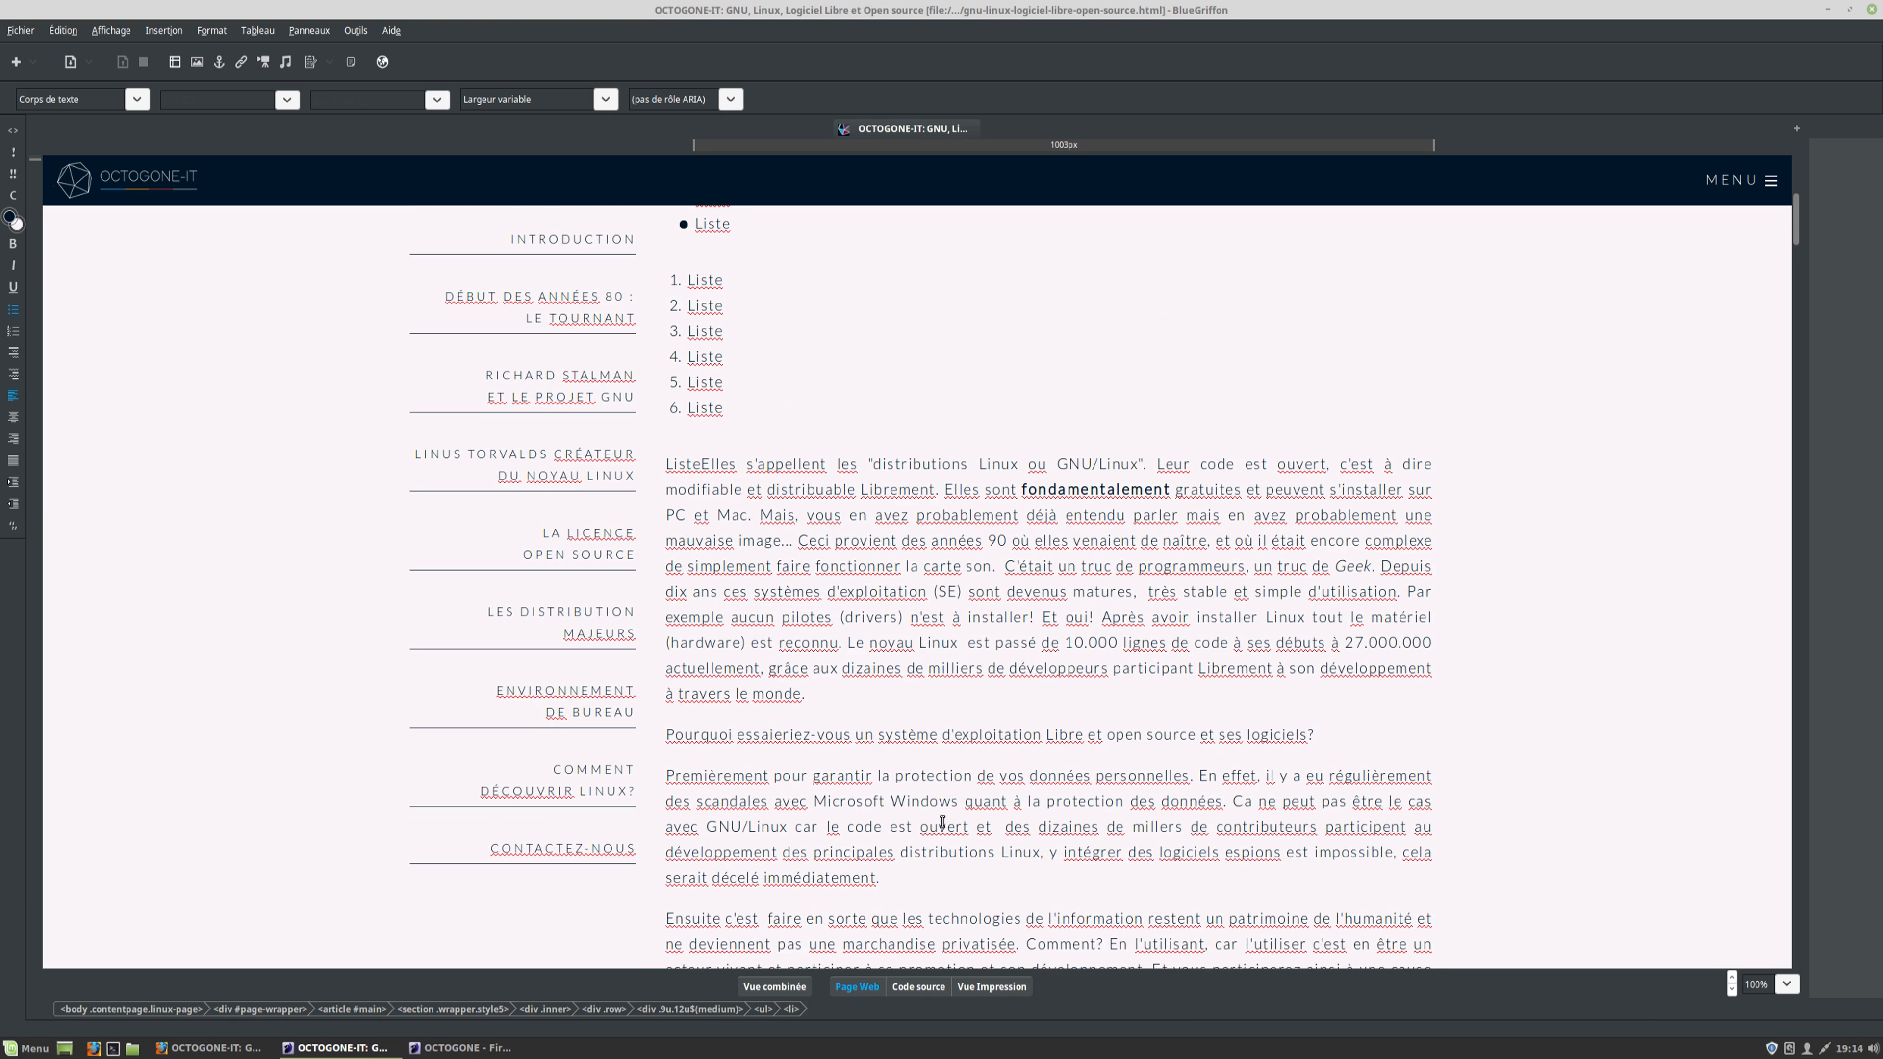
left_click_drag(920, 826, 1107, 826)
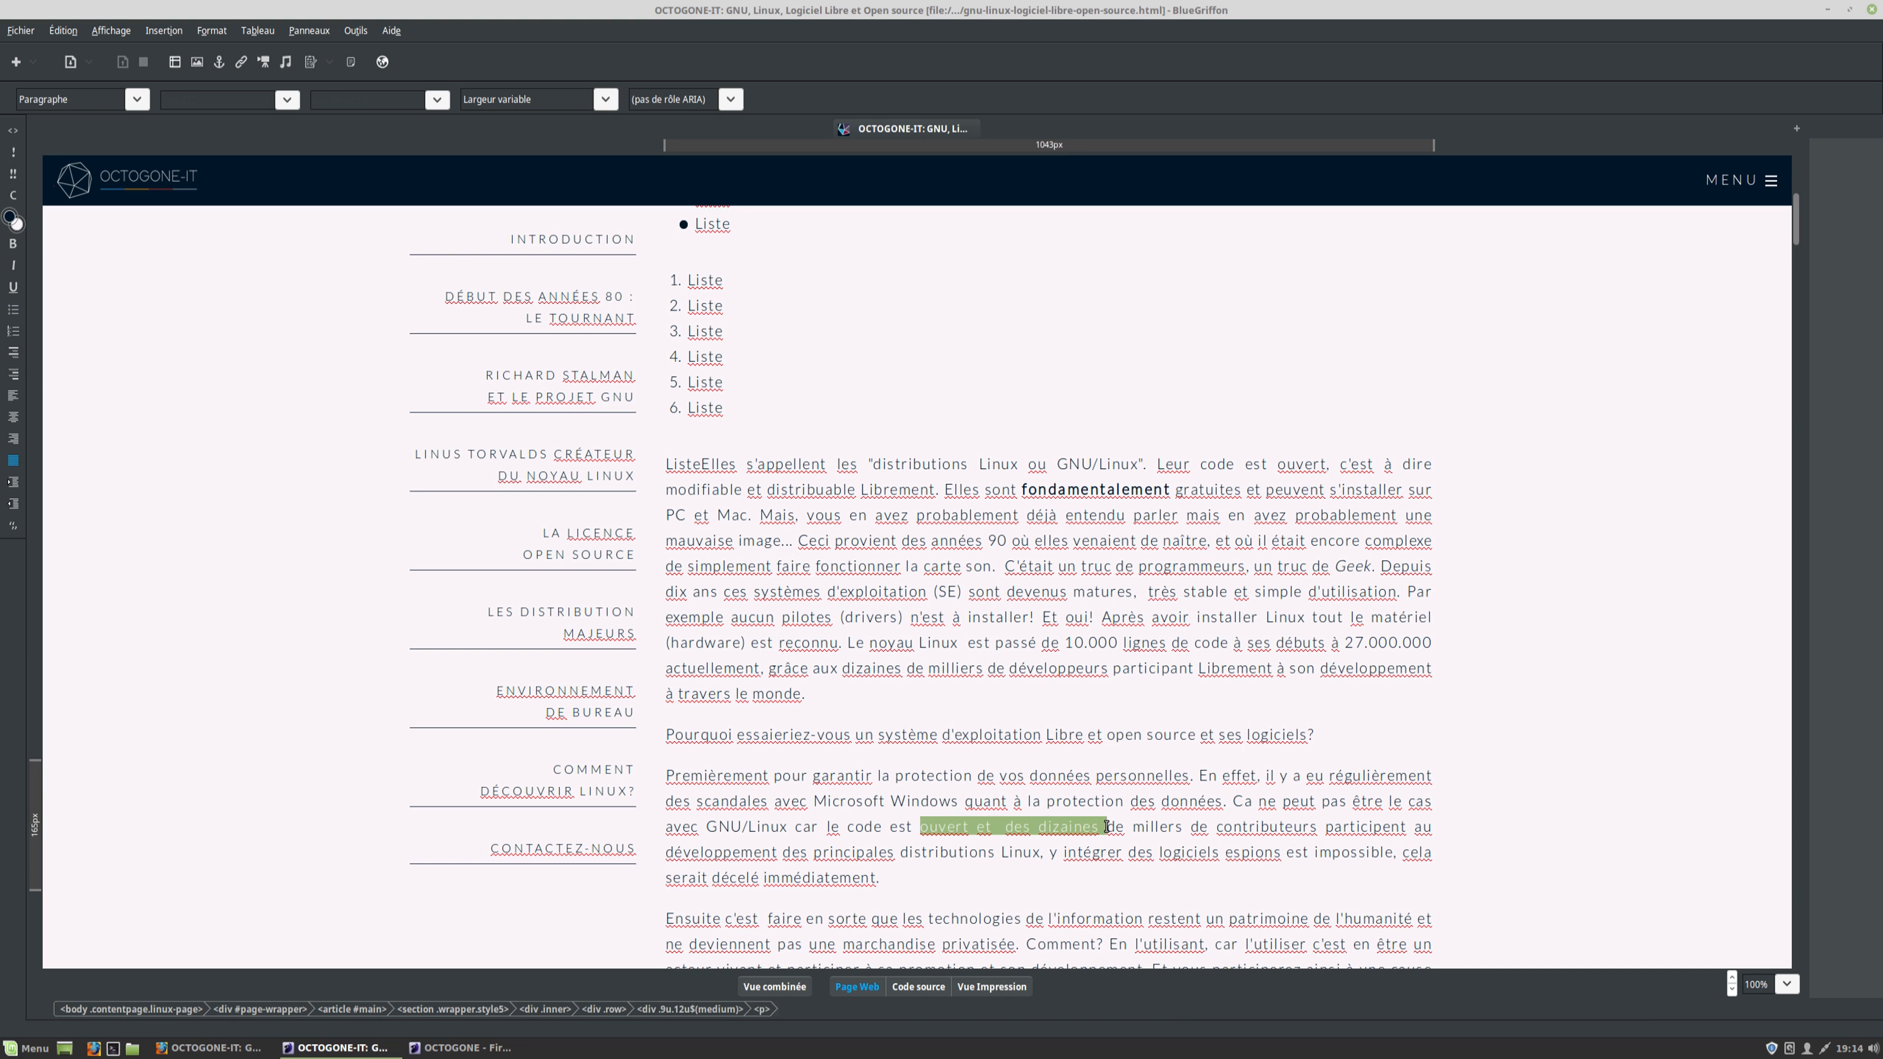
left_click(917, 989)
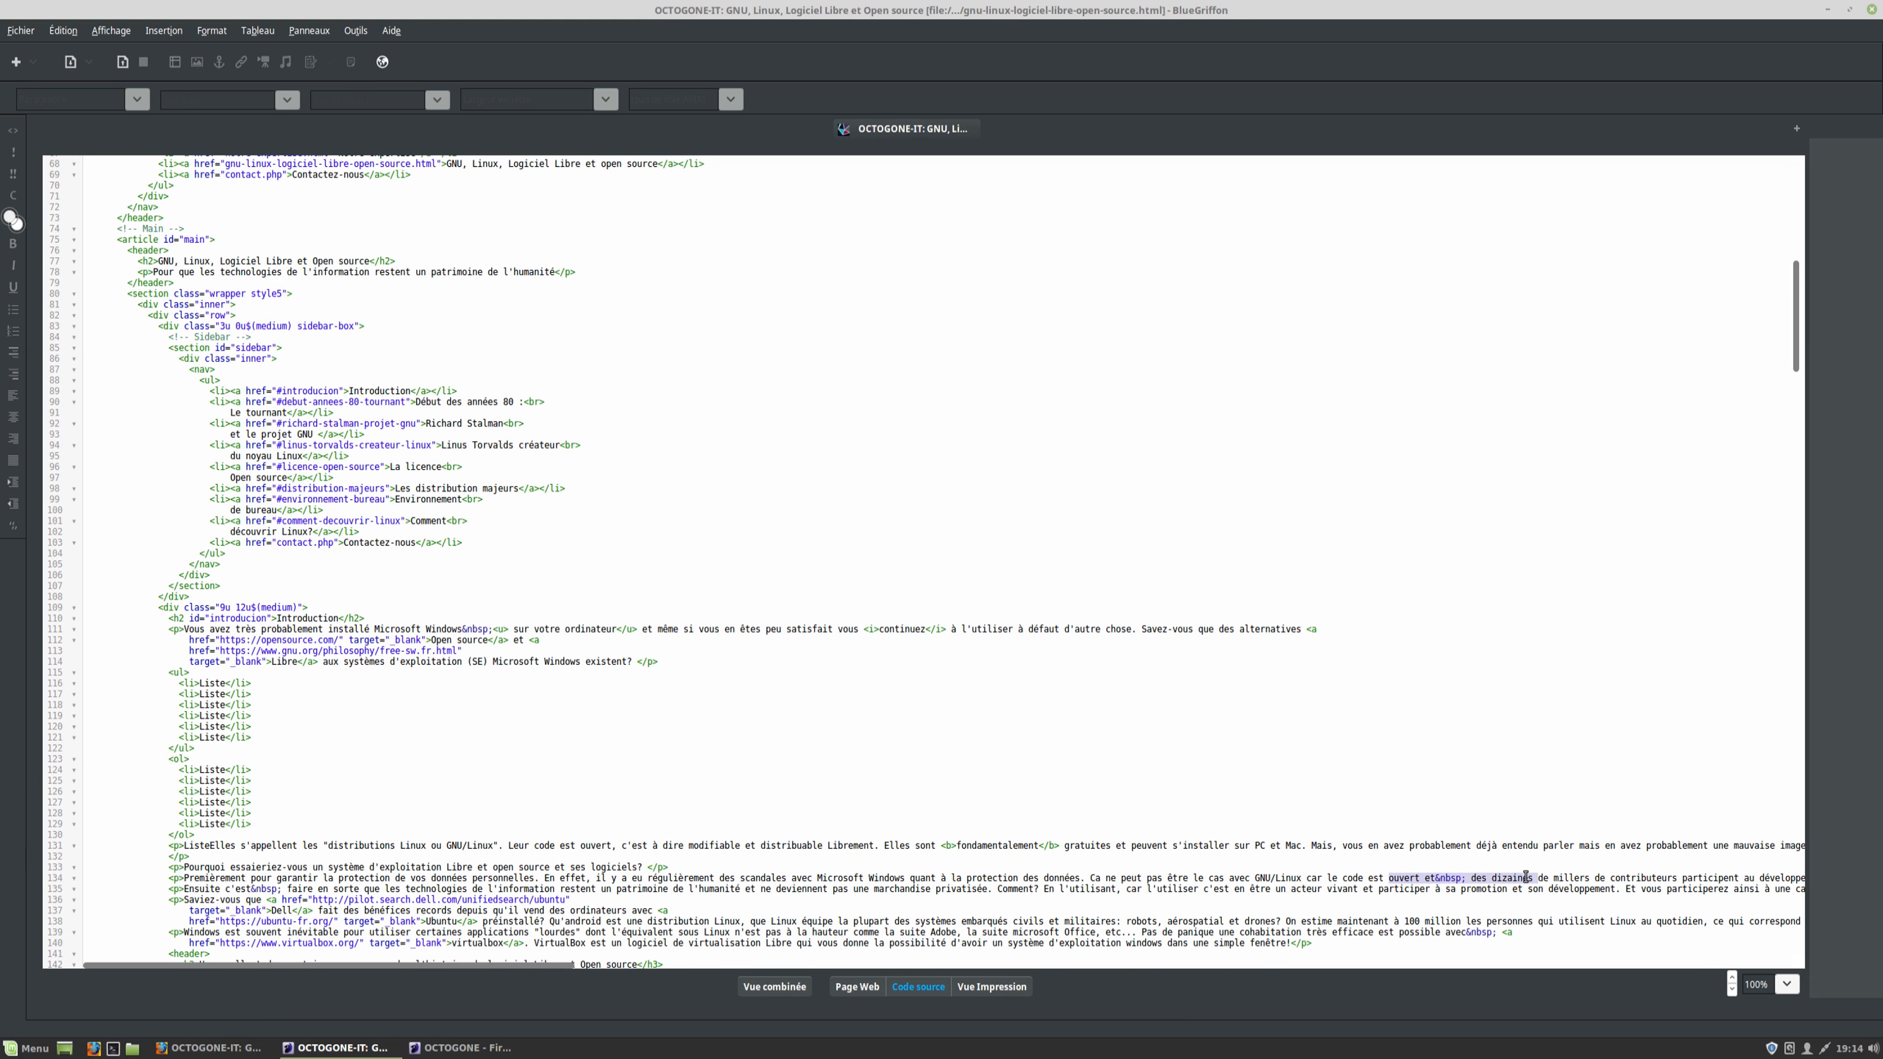
In the visual view, place the cursor at the end of the "Apparition de Microsoft" section's last paragraph and show that spot in the source code
left_click(858, 989)
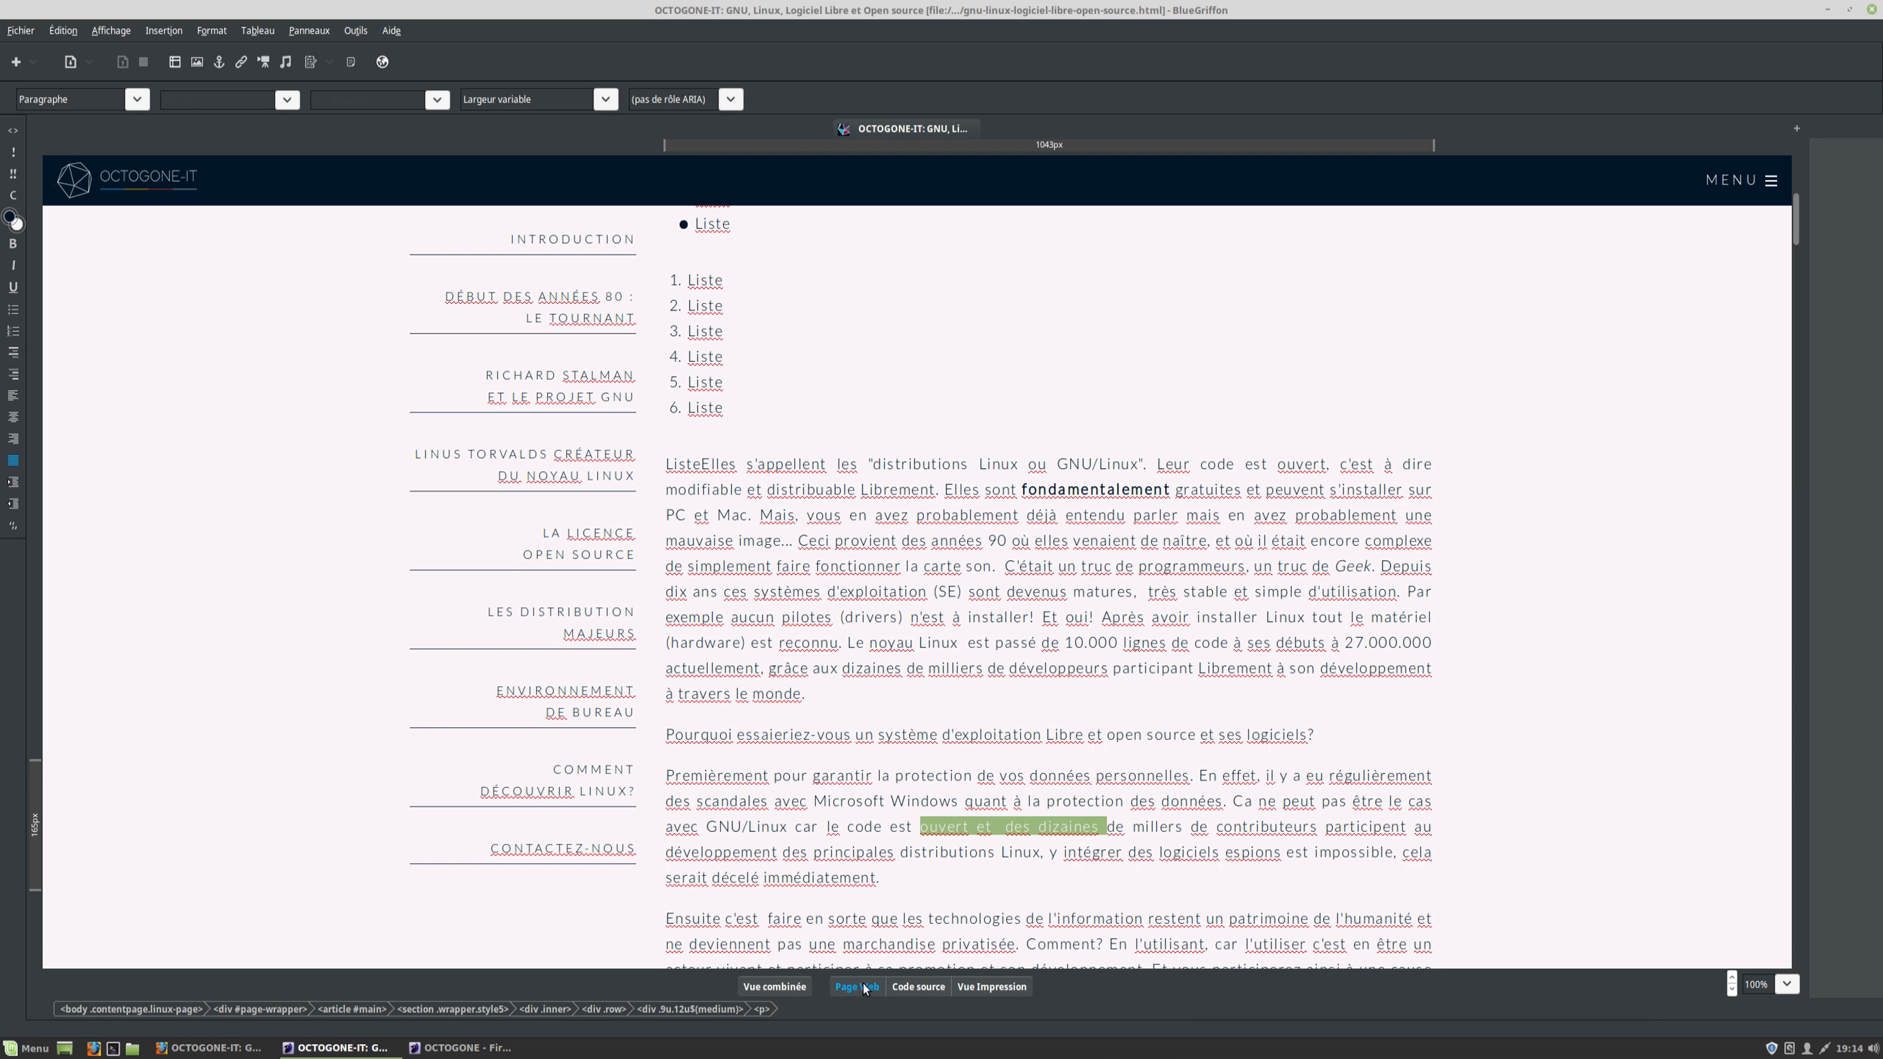
scroll(1048, 817, "down", 15)
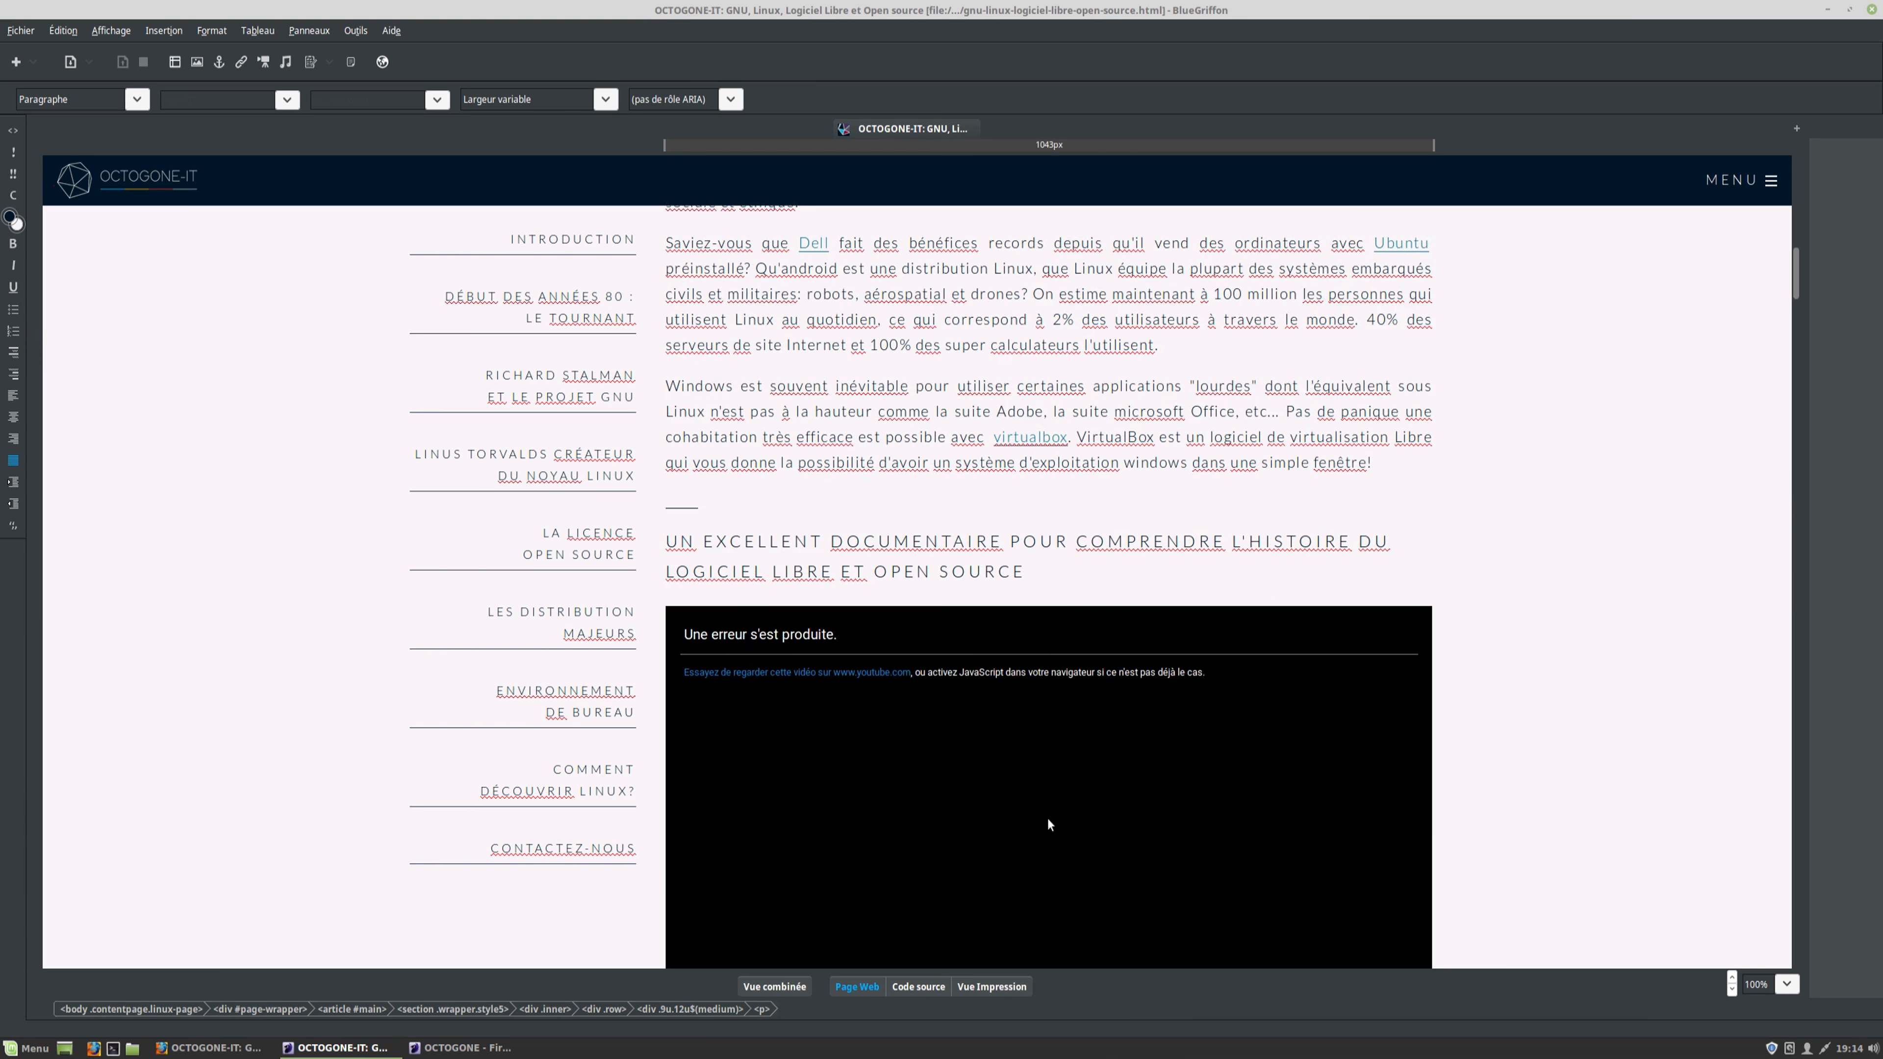
scroll(1057, 812, "down", 10)
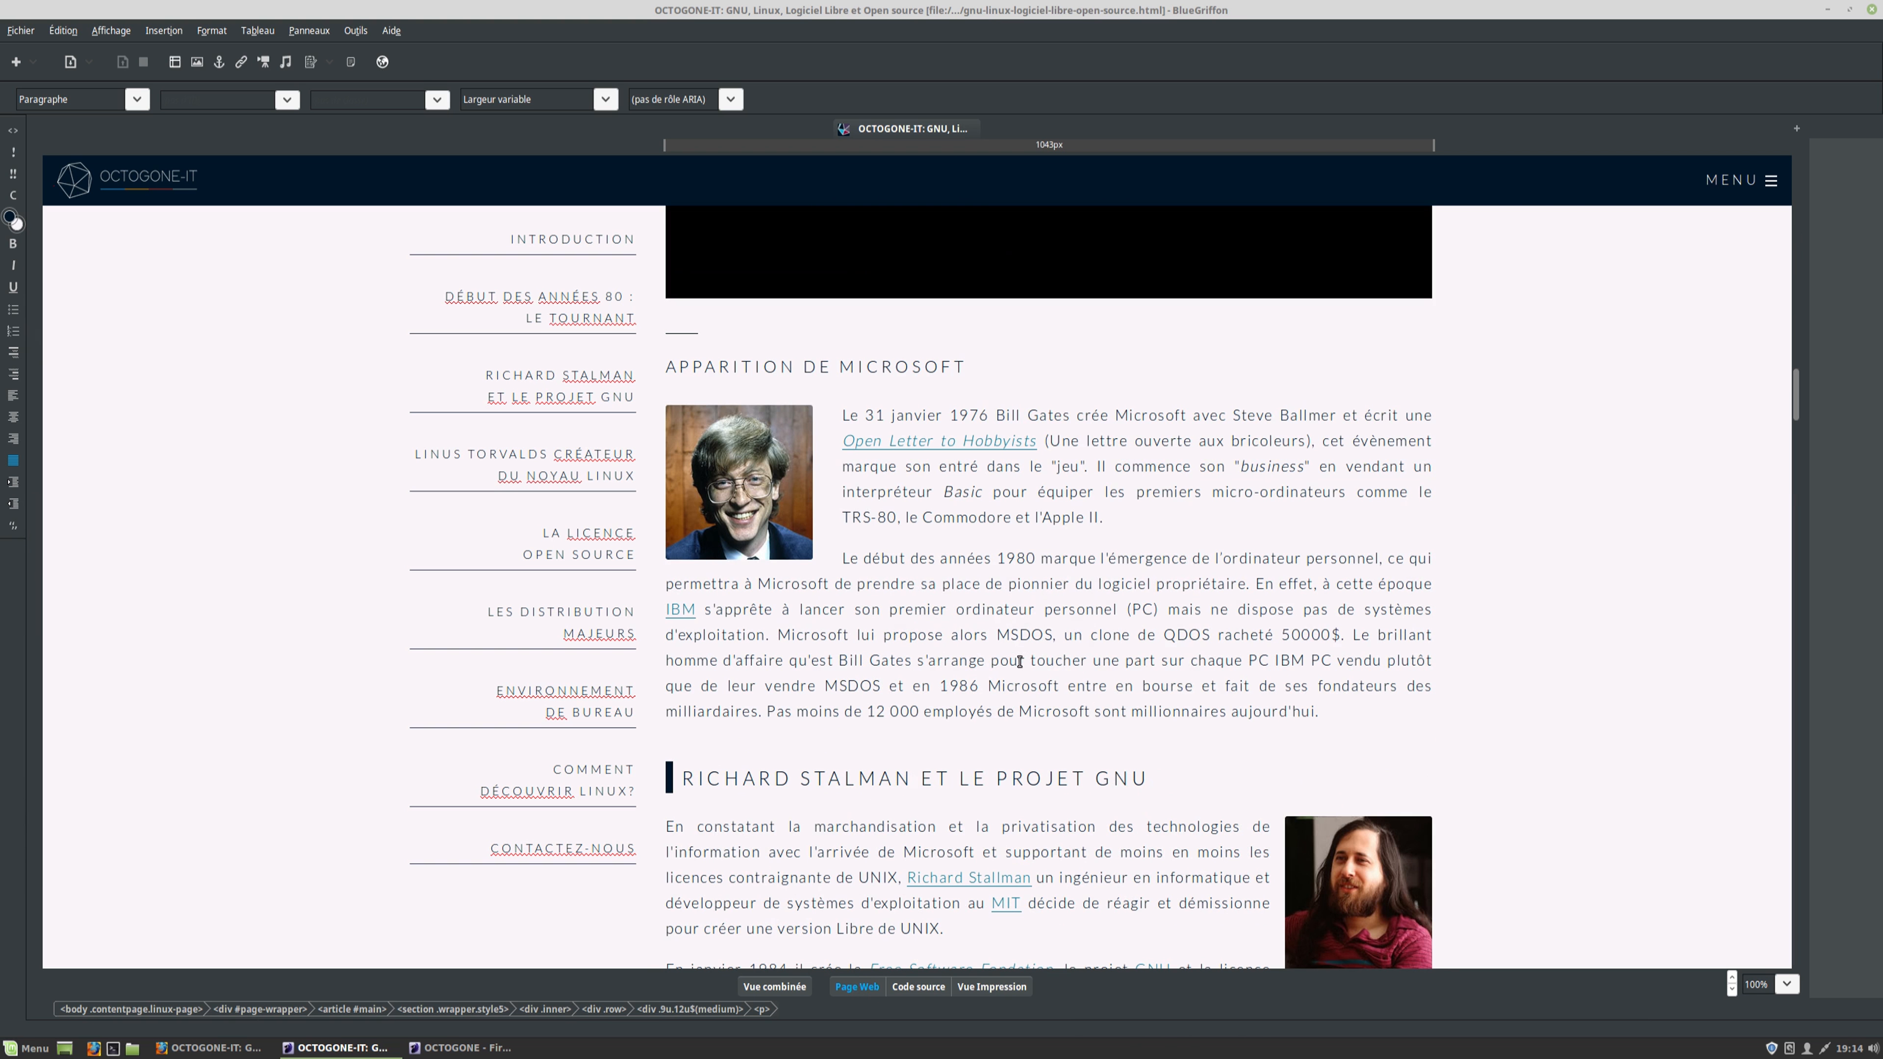
left_click(1333, 715)
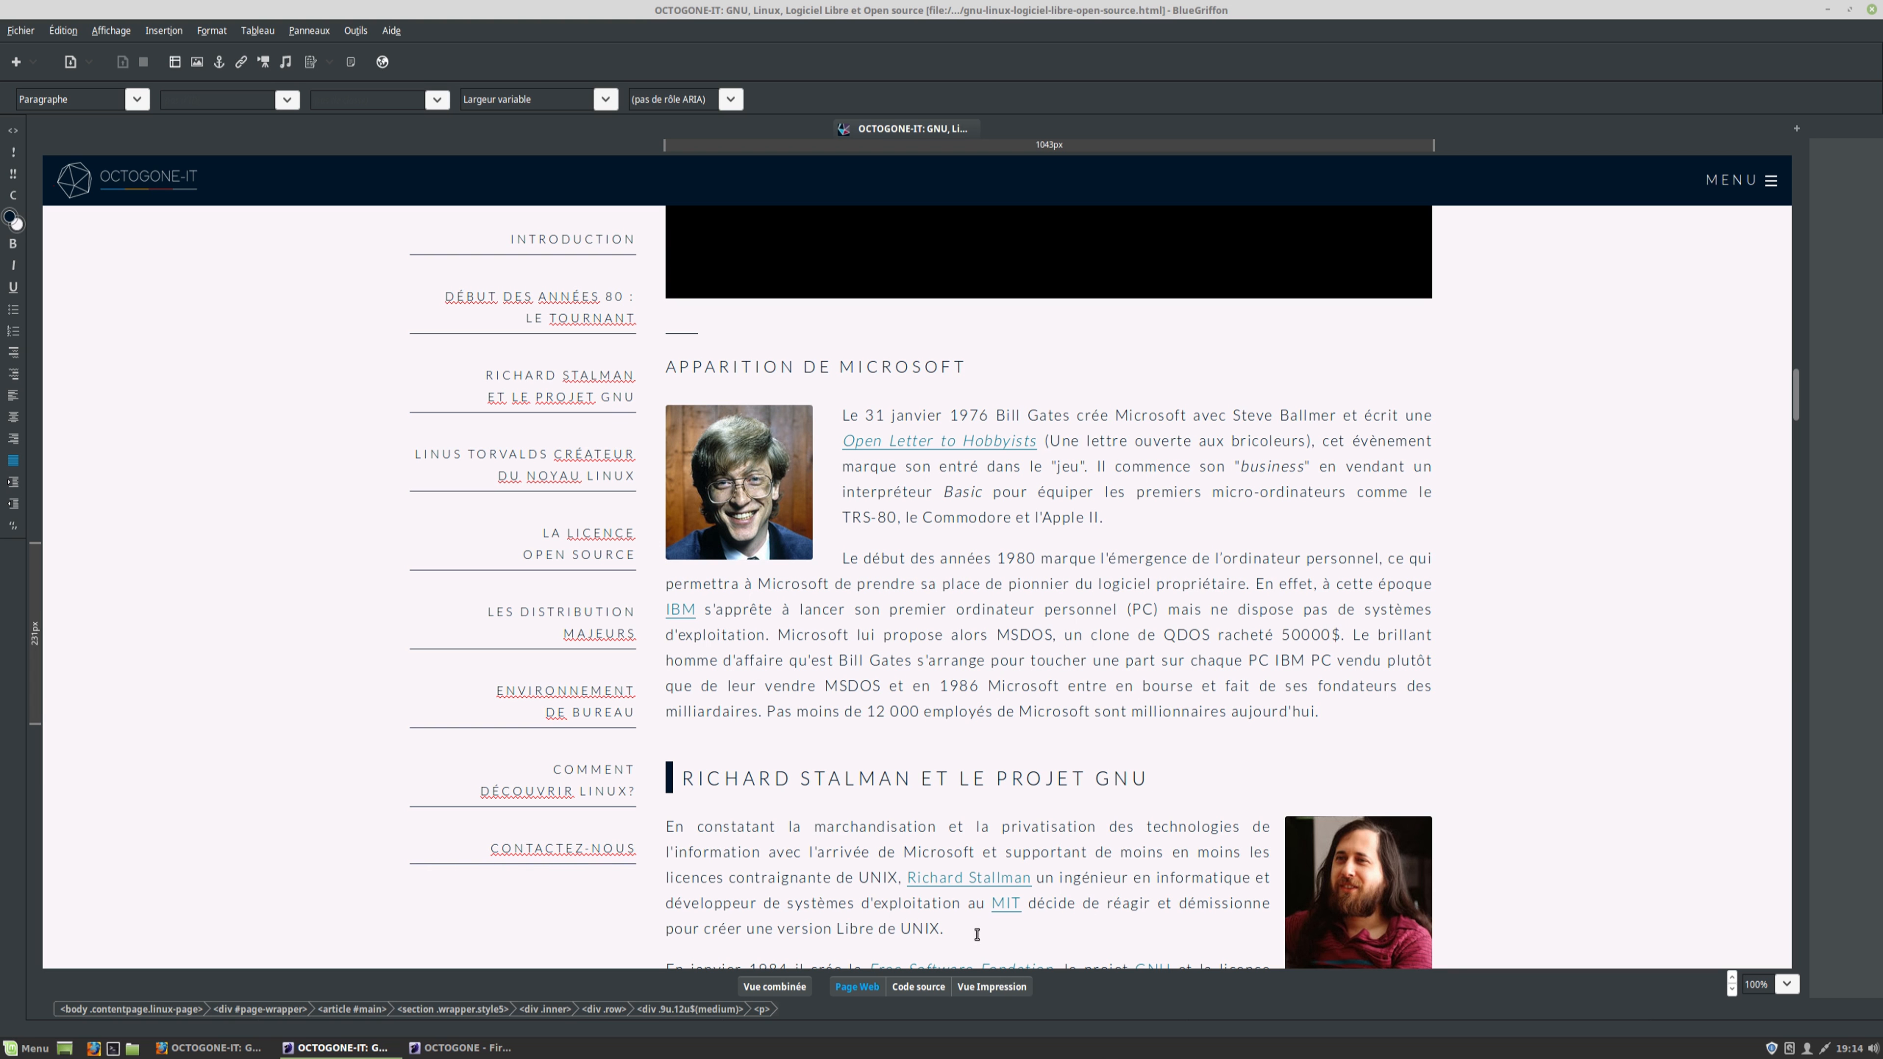
left_click(919, 986)
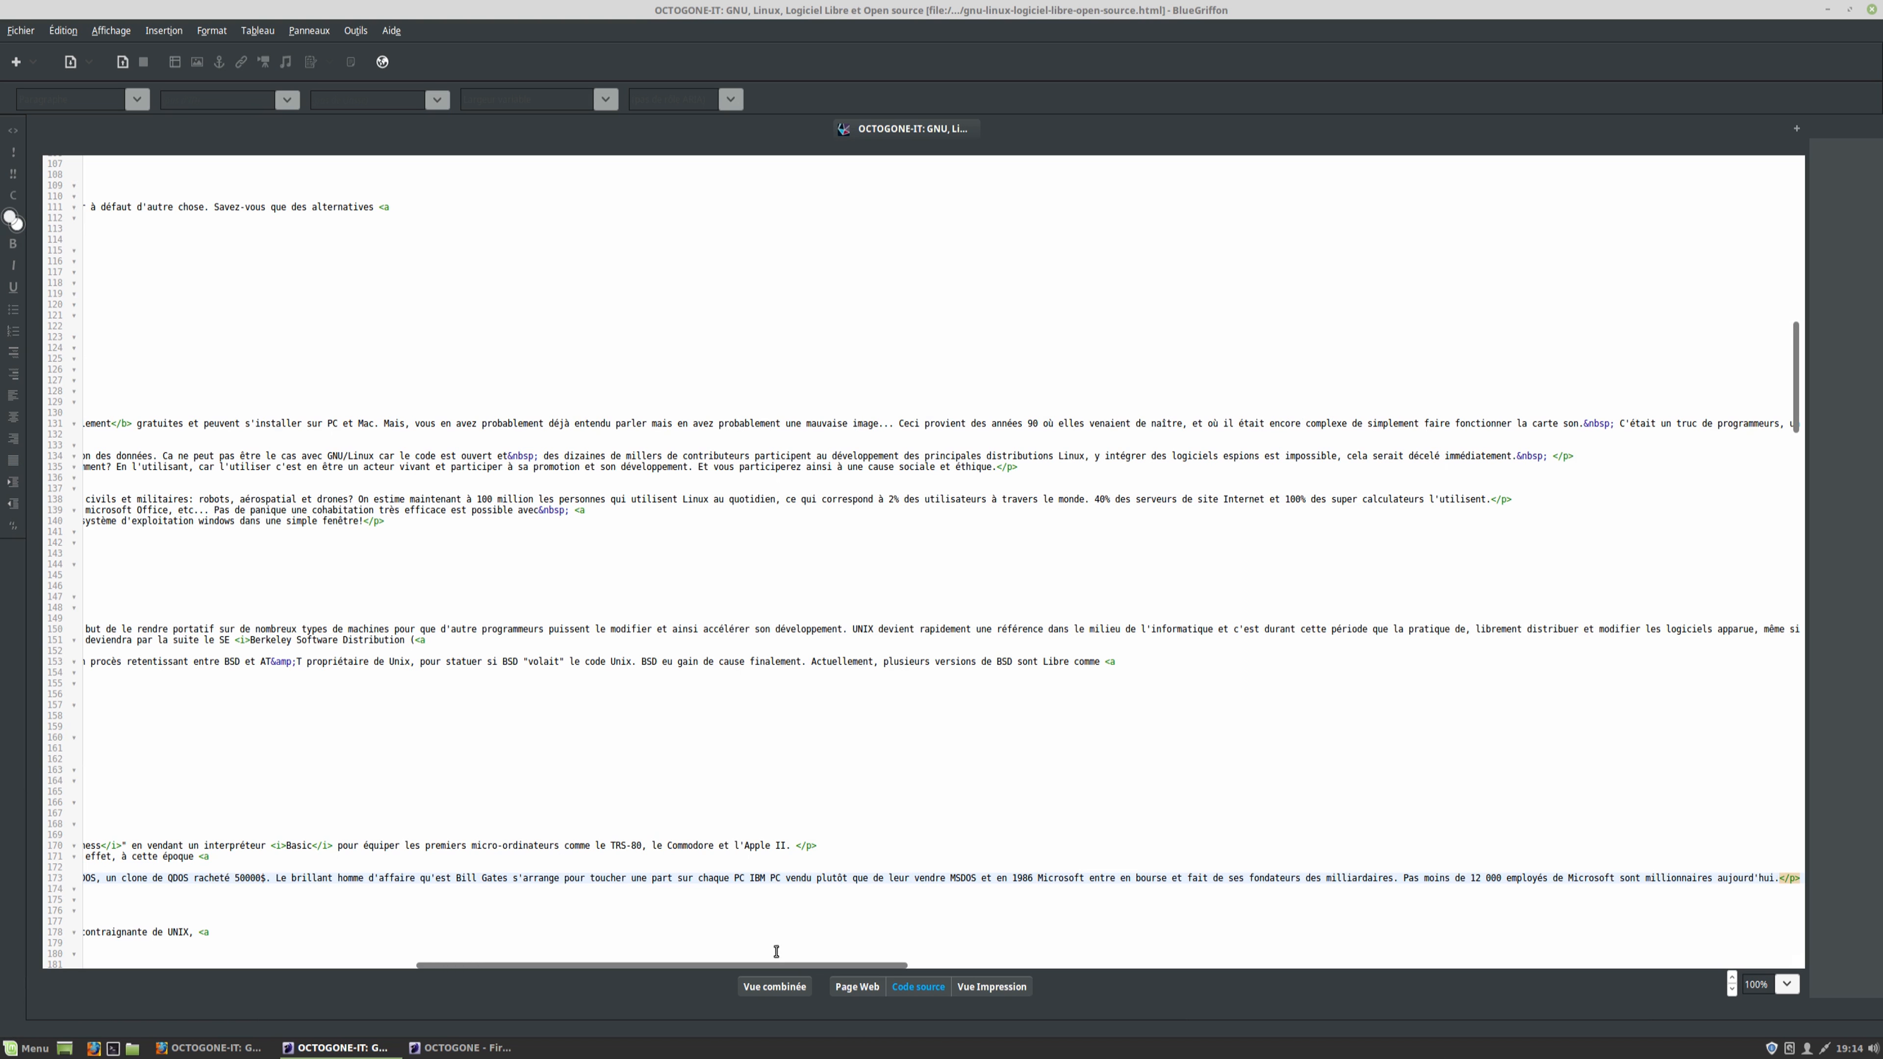
In the visual view, select "archandisation et la privatisation des" in the Richard Stalman section's first paragraph and show that text in the source code
left_click(859, 988)
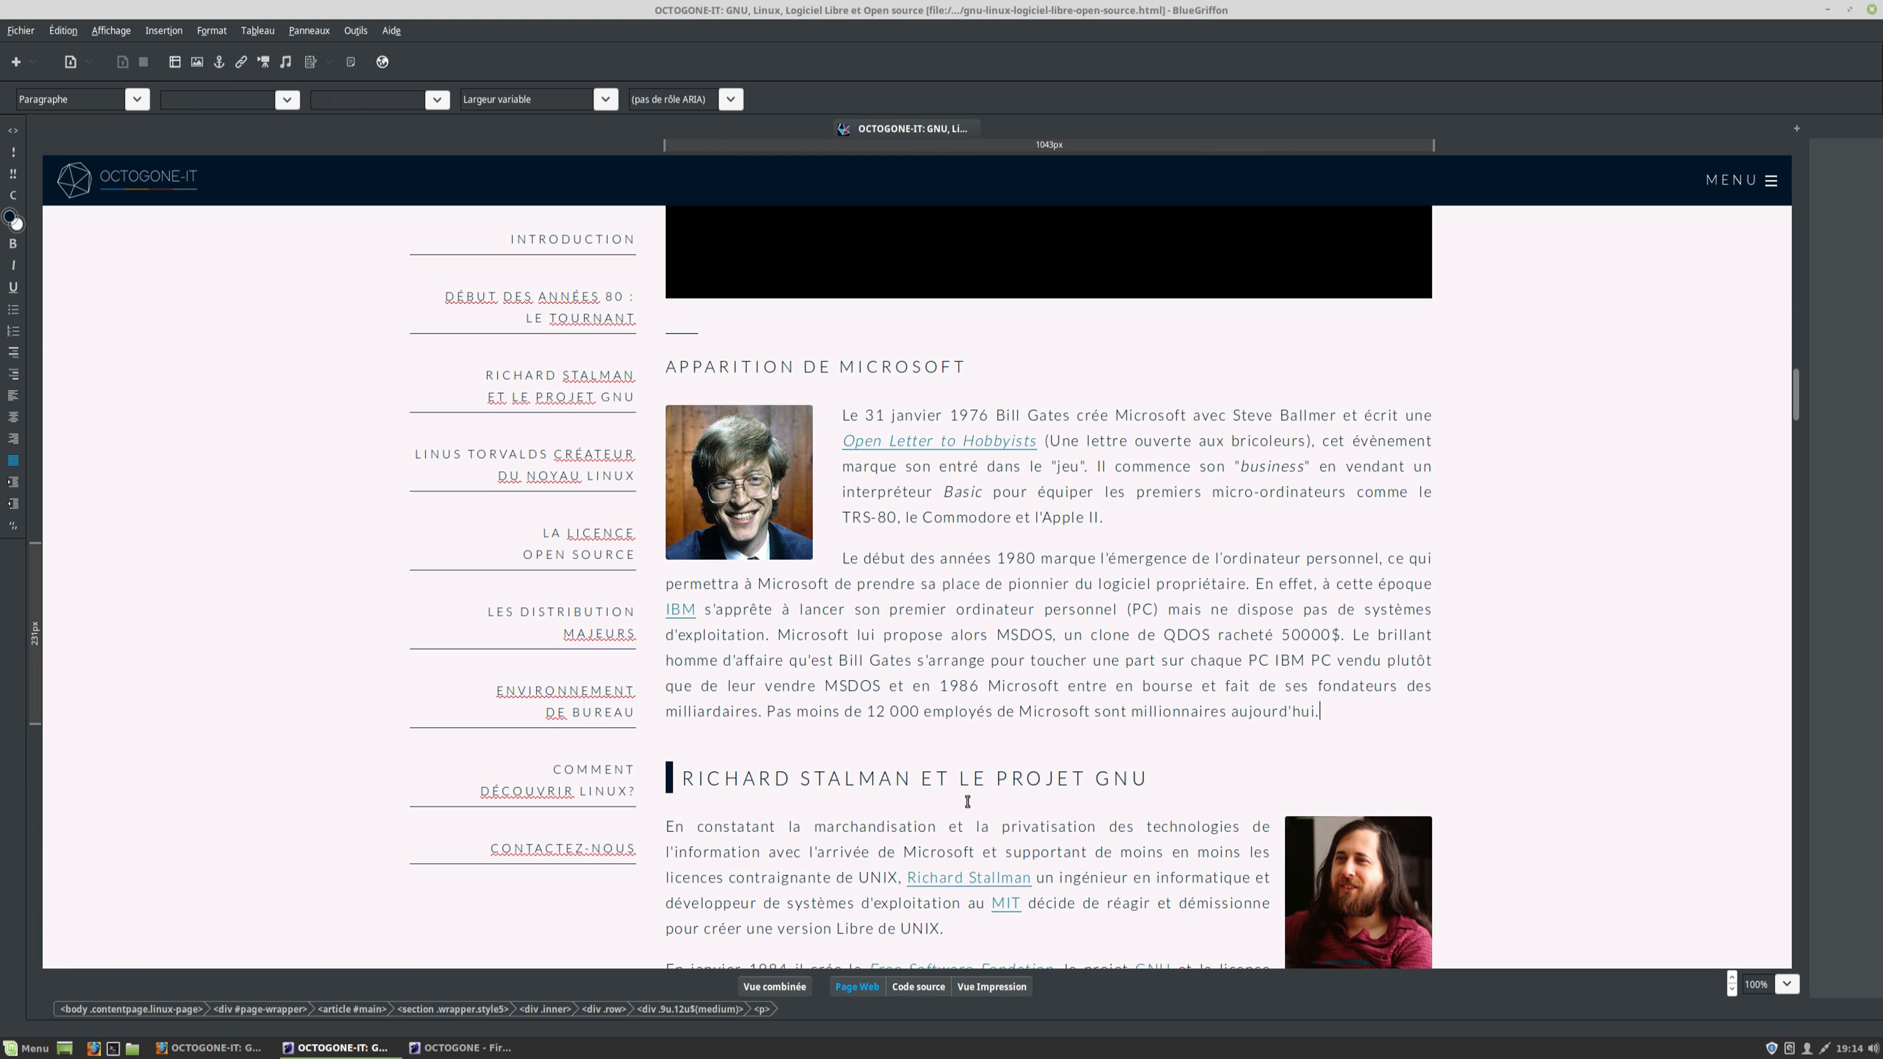
left_click_drag(827, 827, 1153, 826)
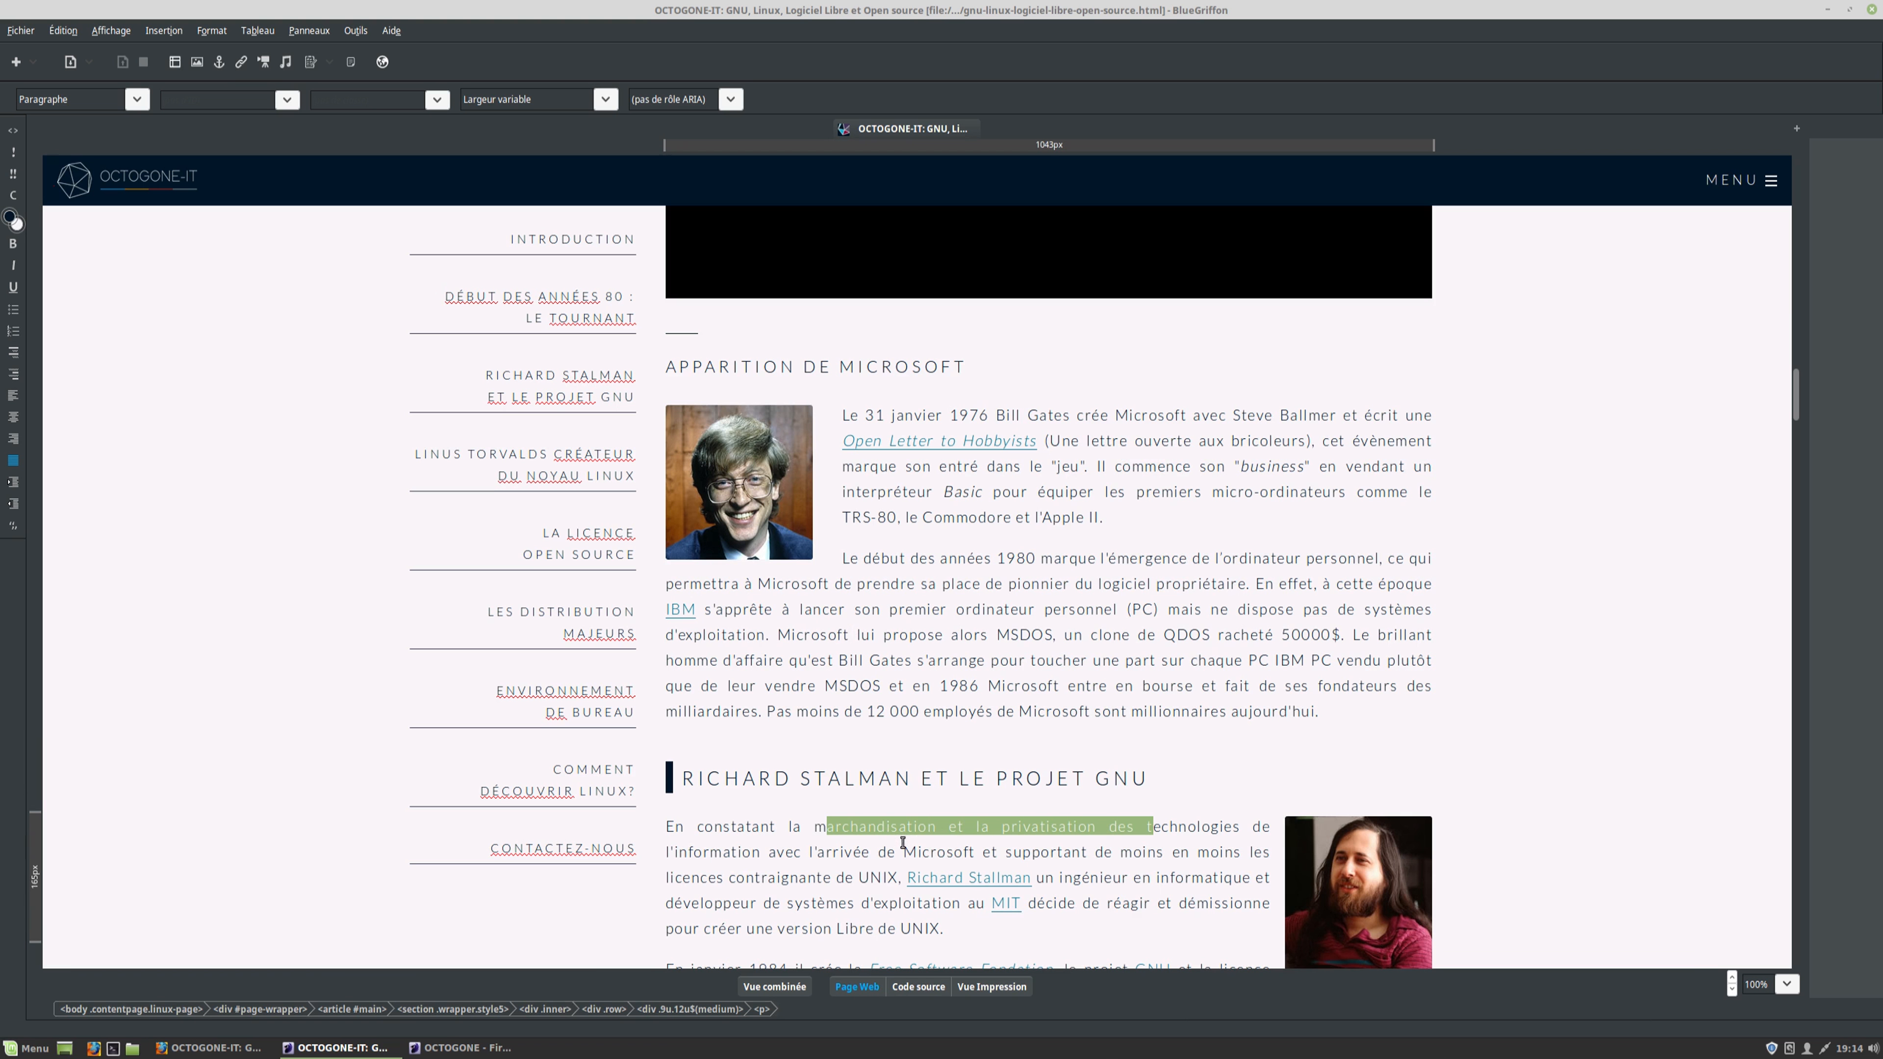
left_click(924, 991)
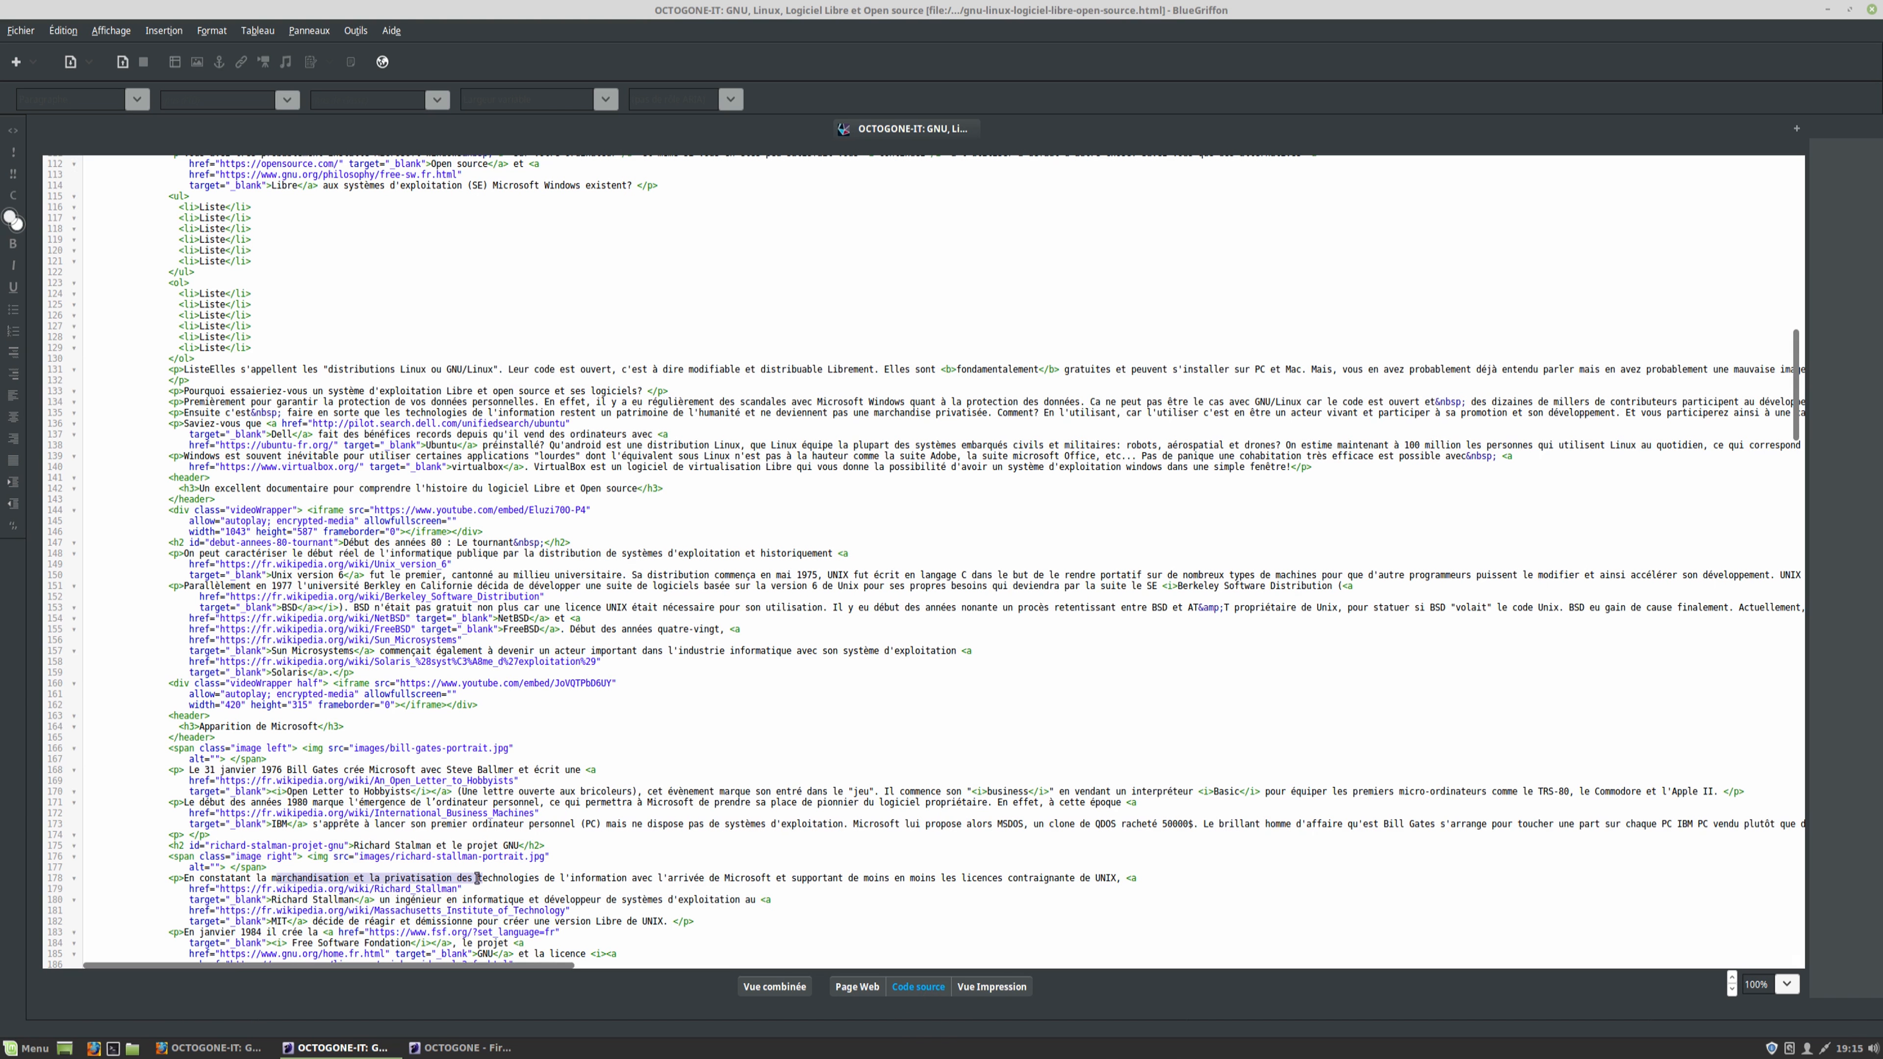
Show the combined visual and source view and examine the page from the Linus Torvalds section through "Les distributions majeures"
left_click(853, 989)
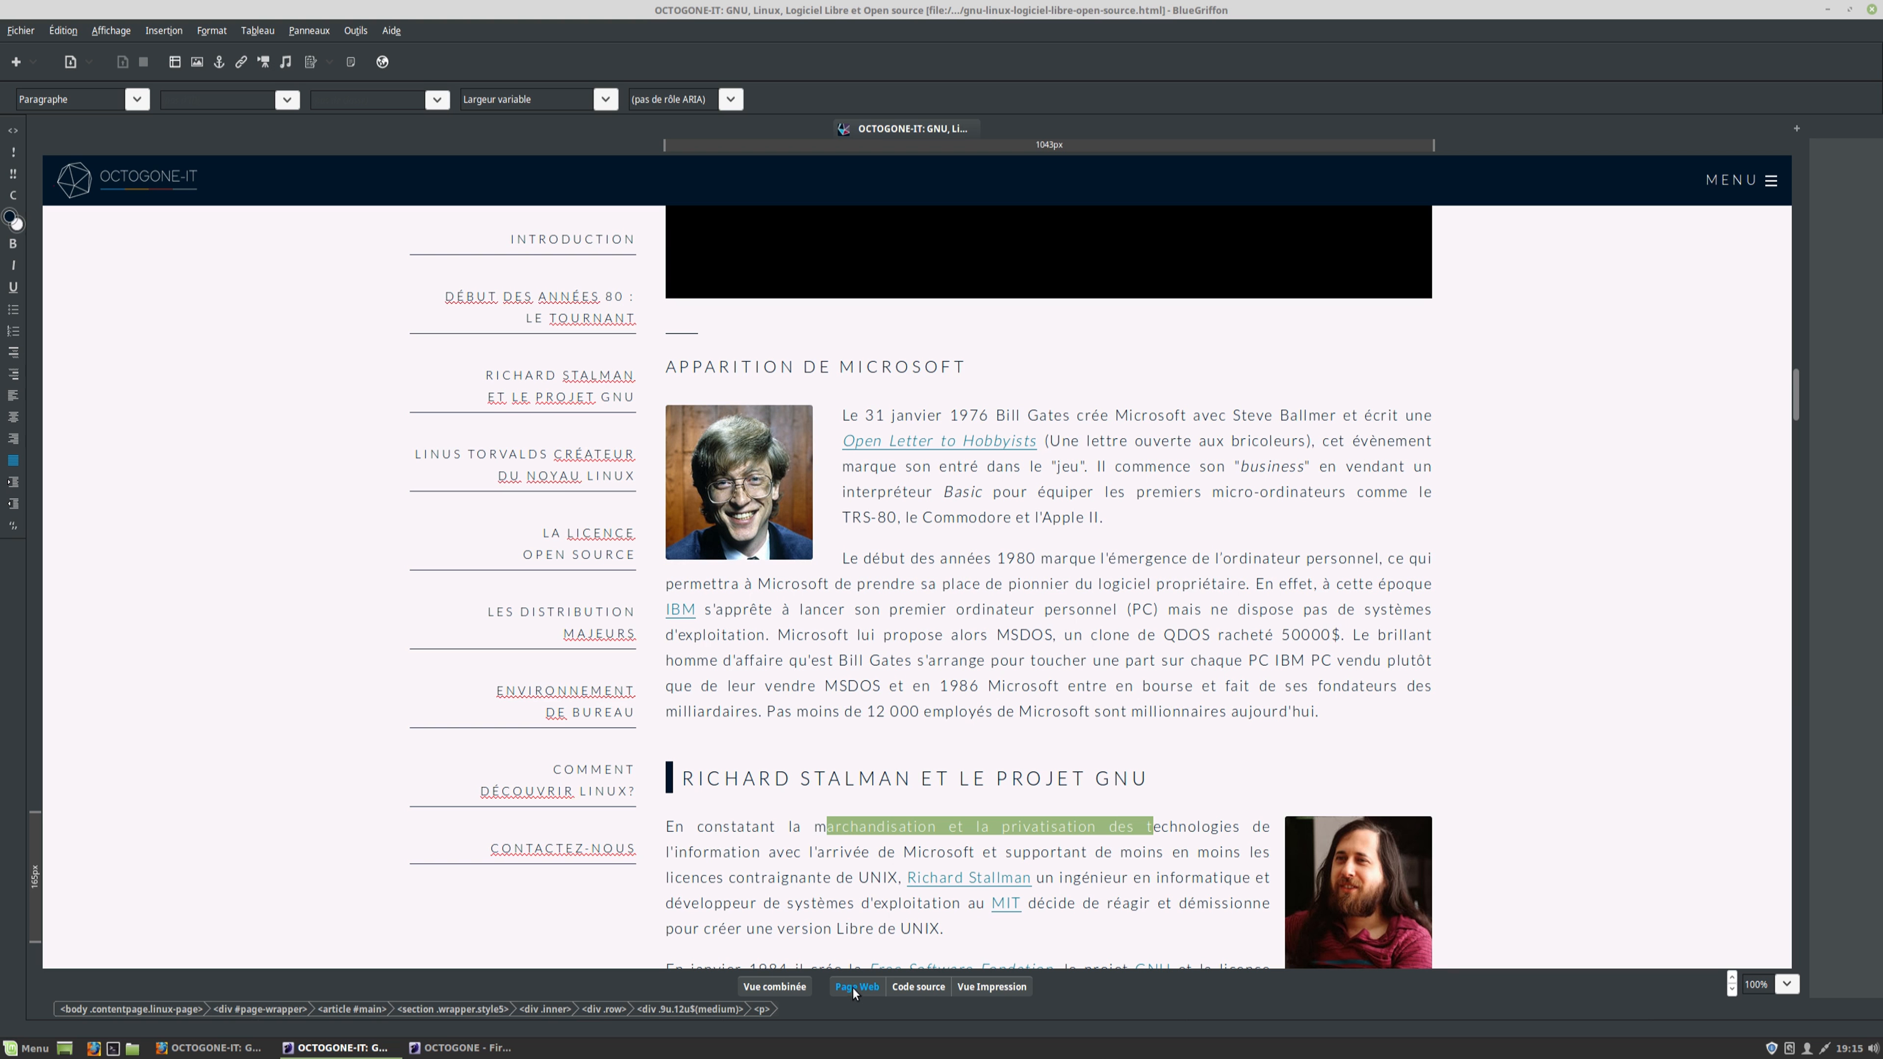
left_click(772, 988)
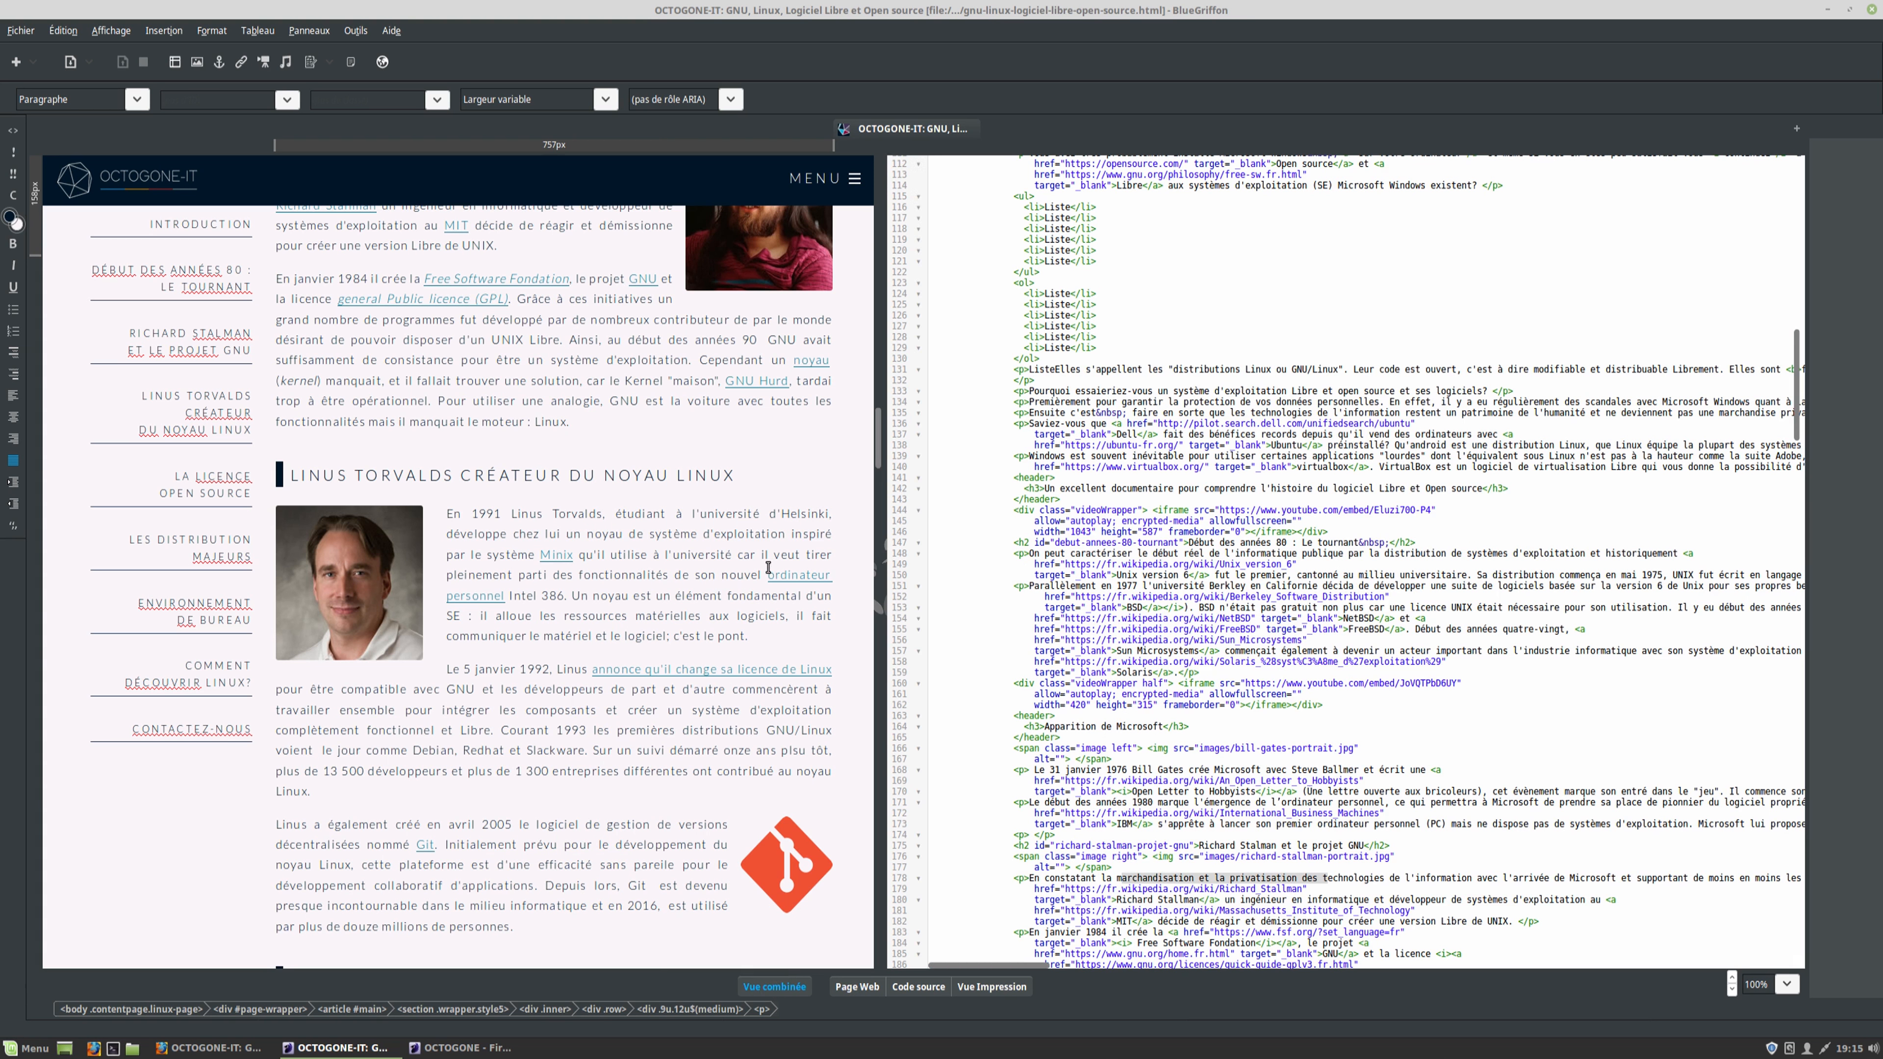
scroll(753, 558, "down", 5)
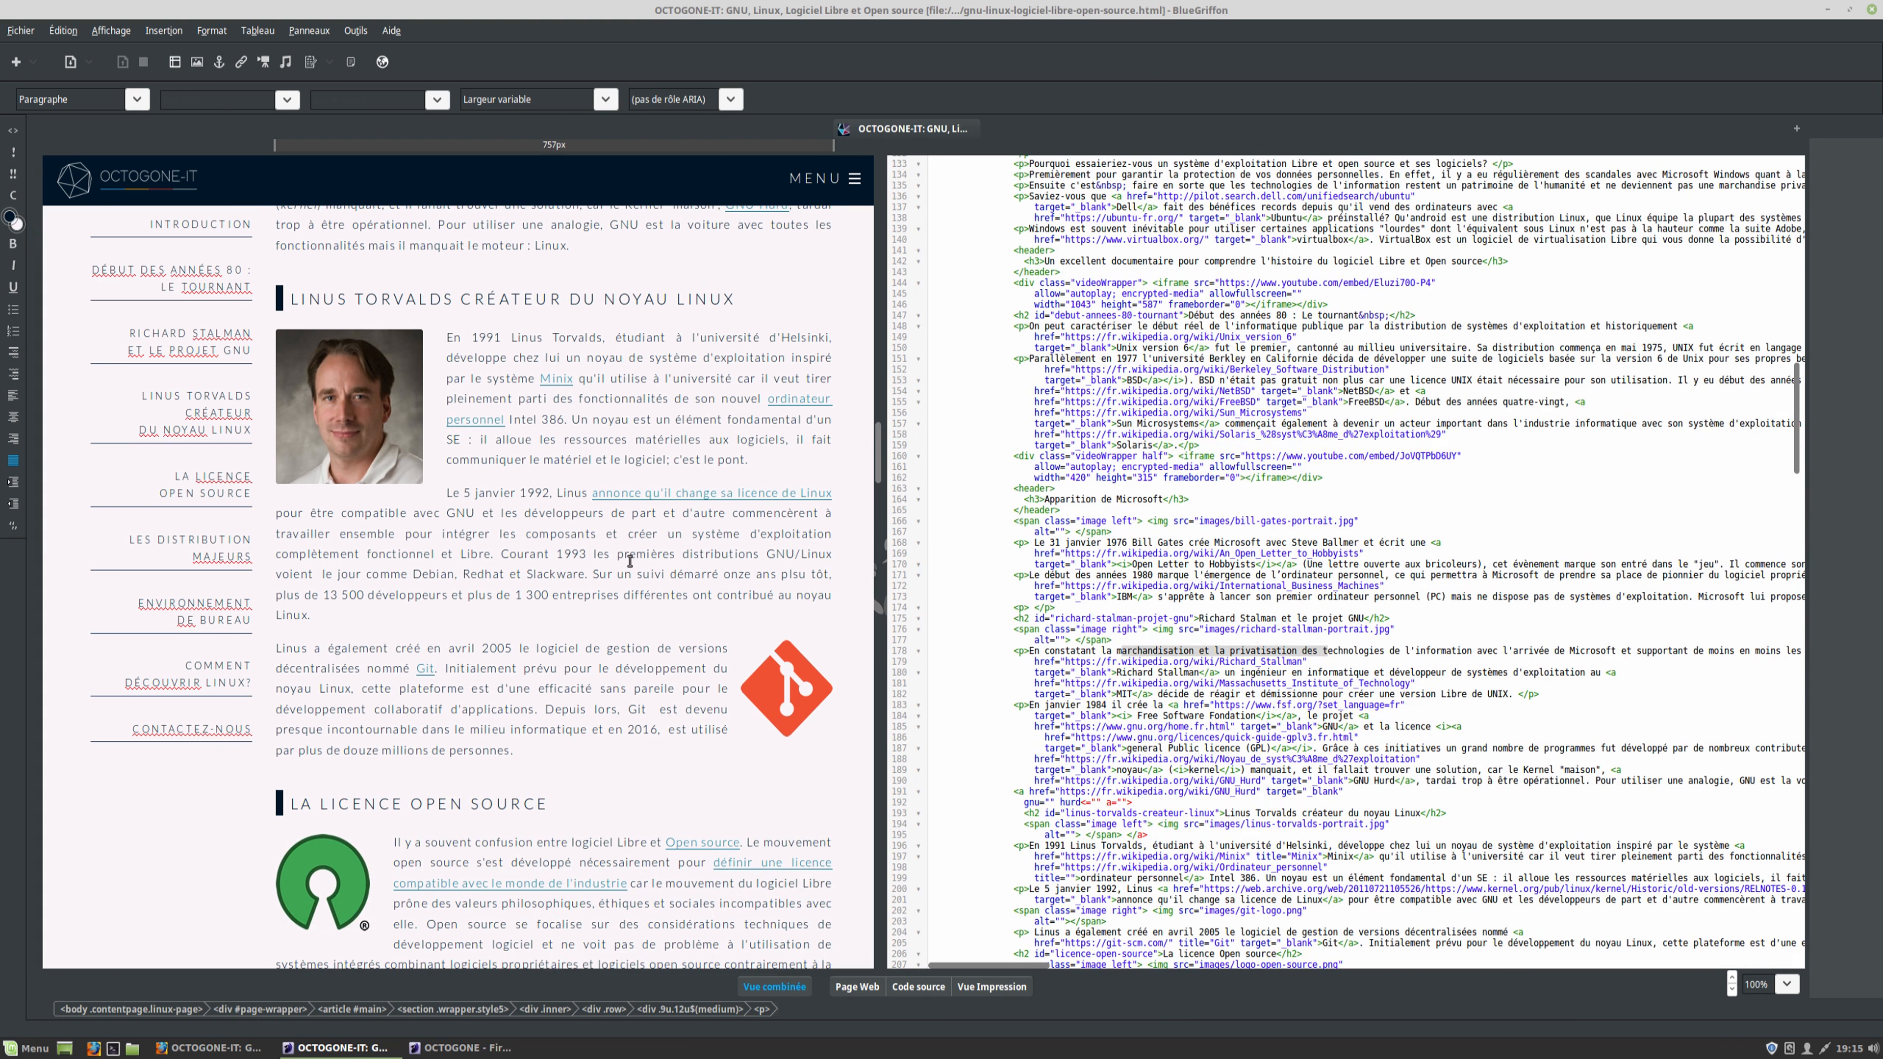
scroll(727, 564, "down", 8)
scroll(694, 571, "down", 3)
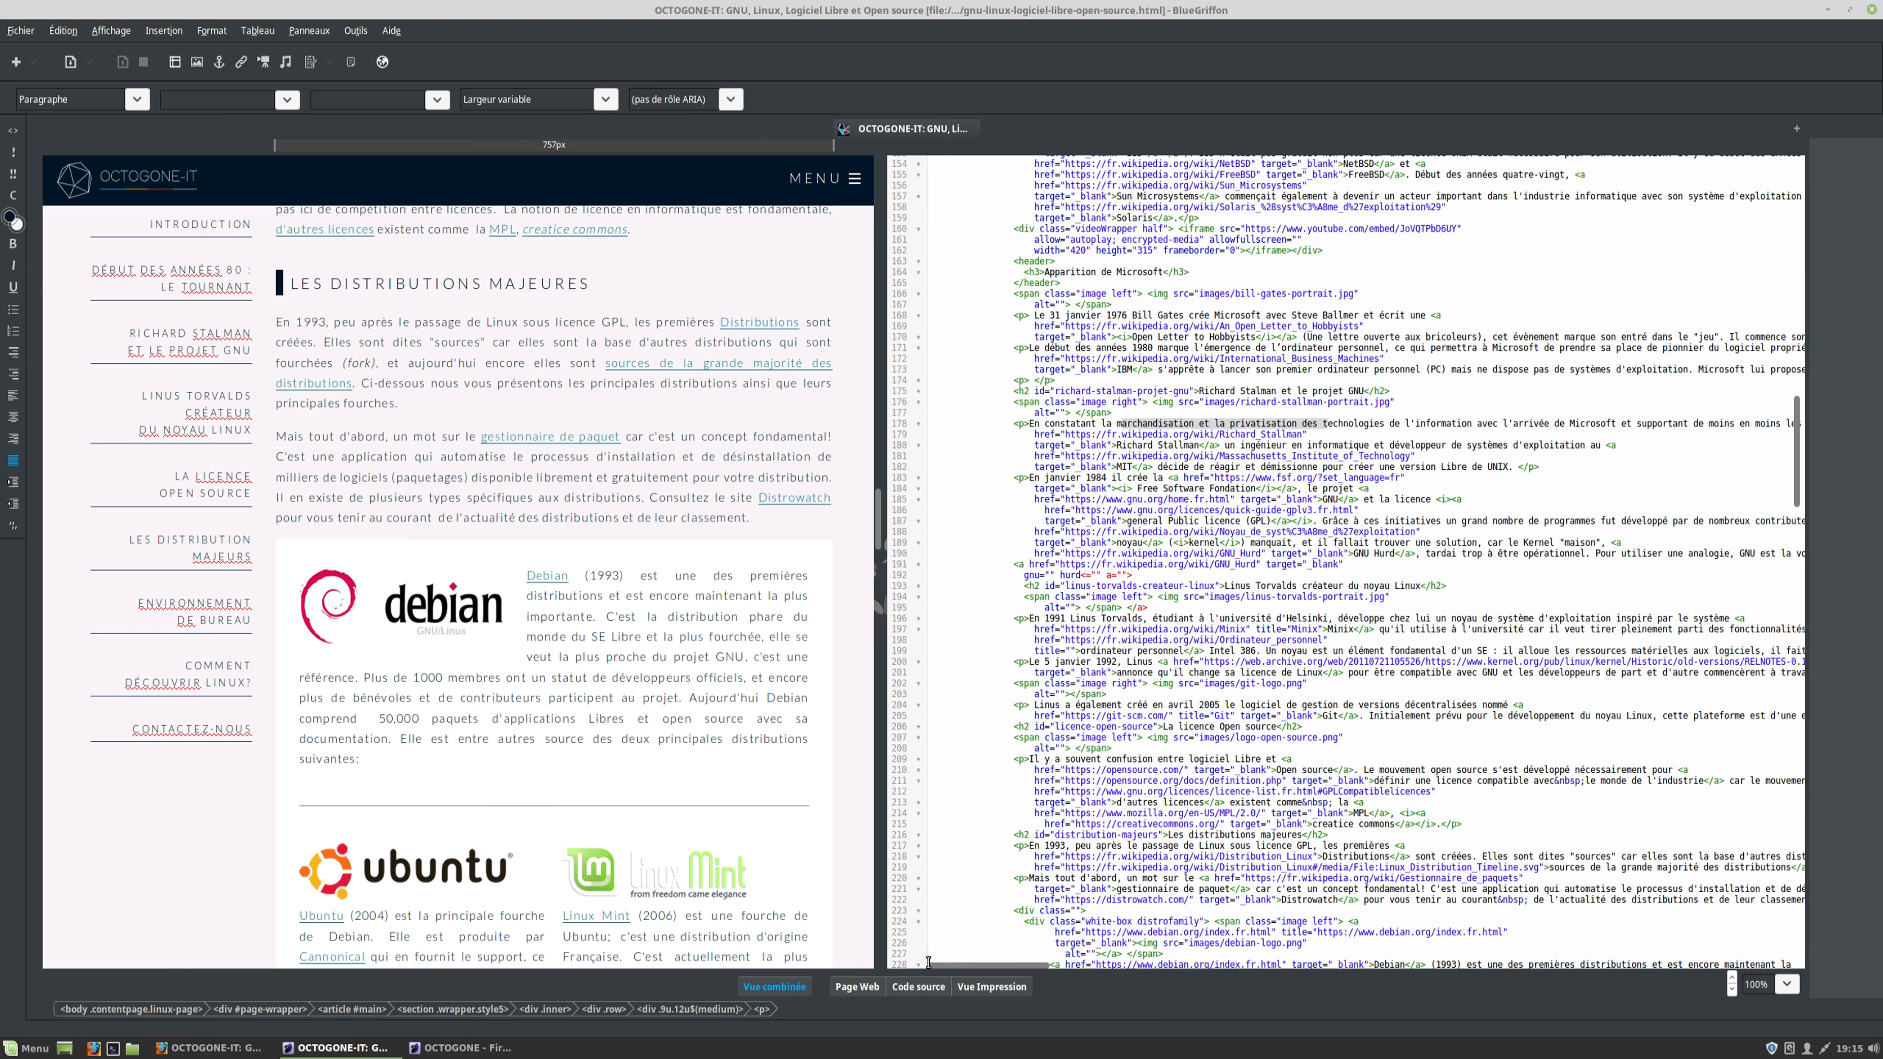
left_click(858, 990)
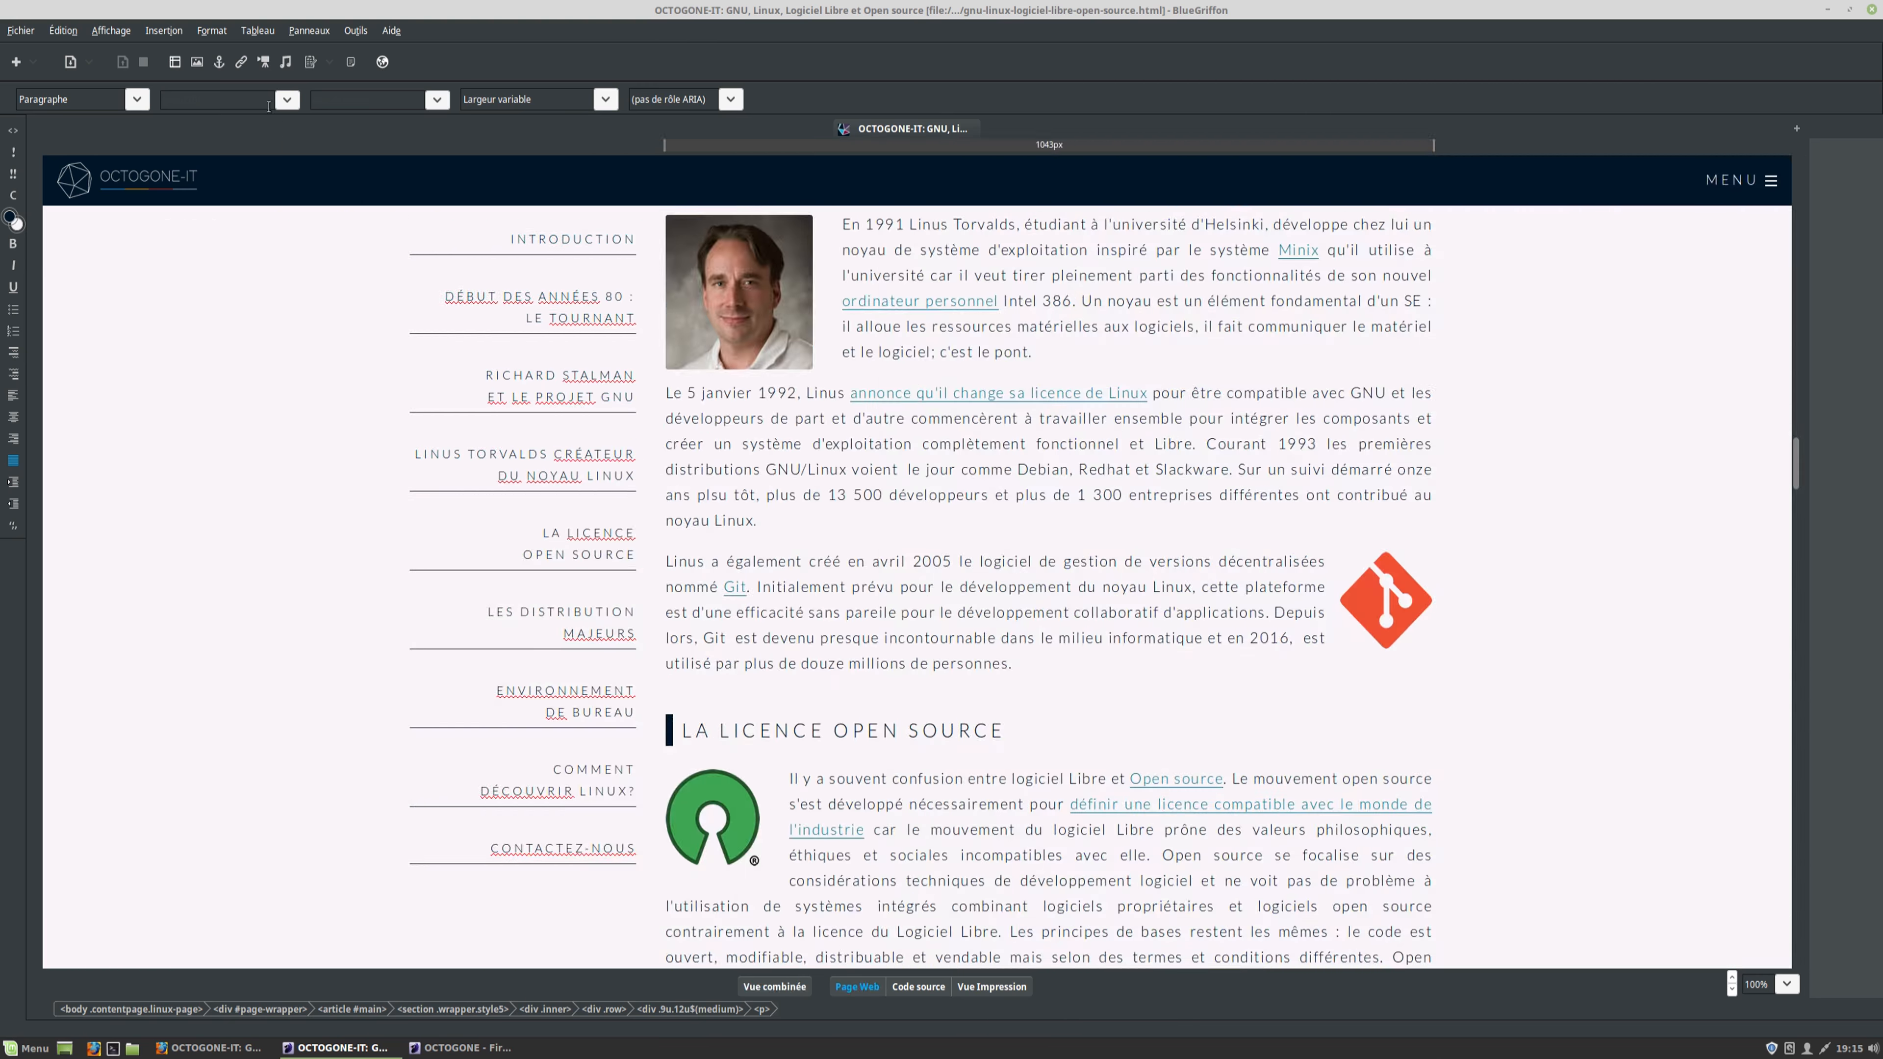
scroll(946, 437, "up", 3)
scroll(939, 430, "up", 15)
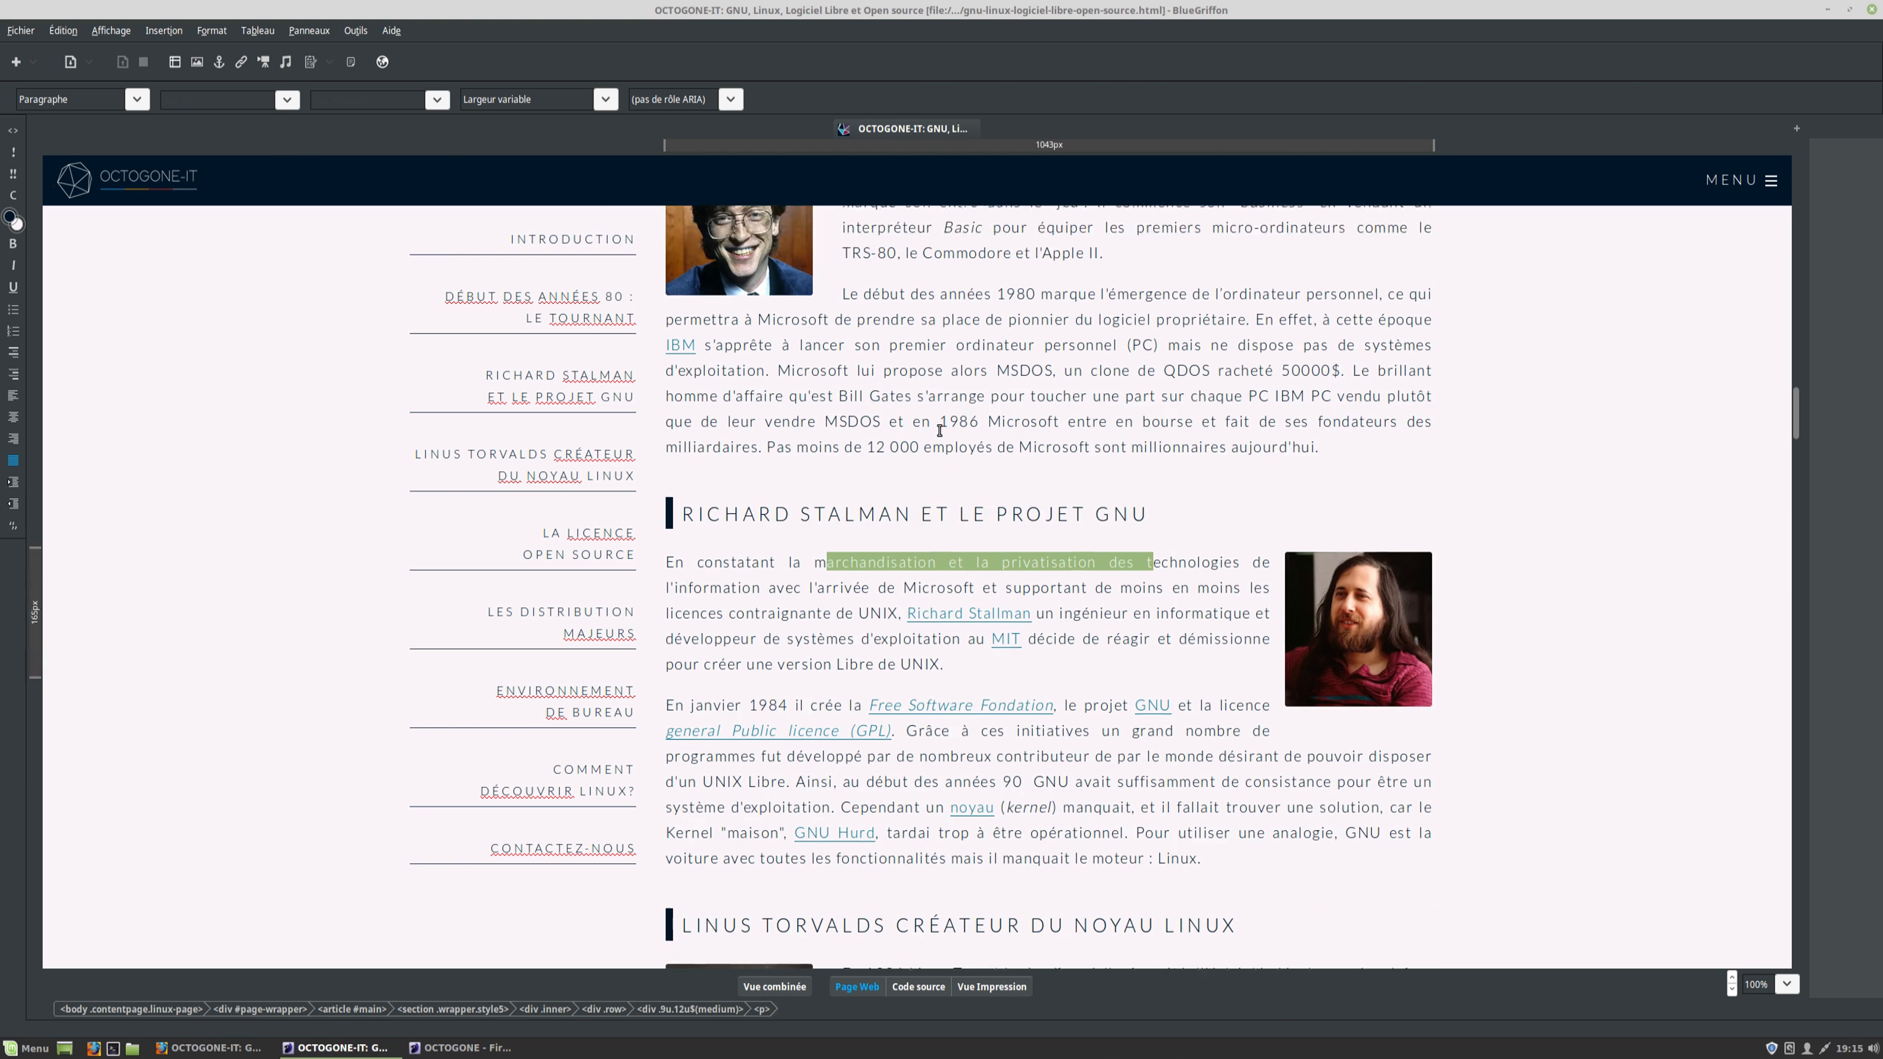
scroll(972, 450, "up", 15)
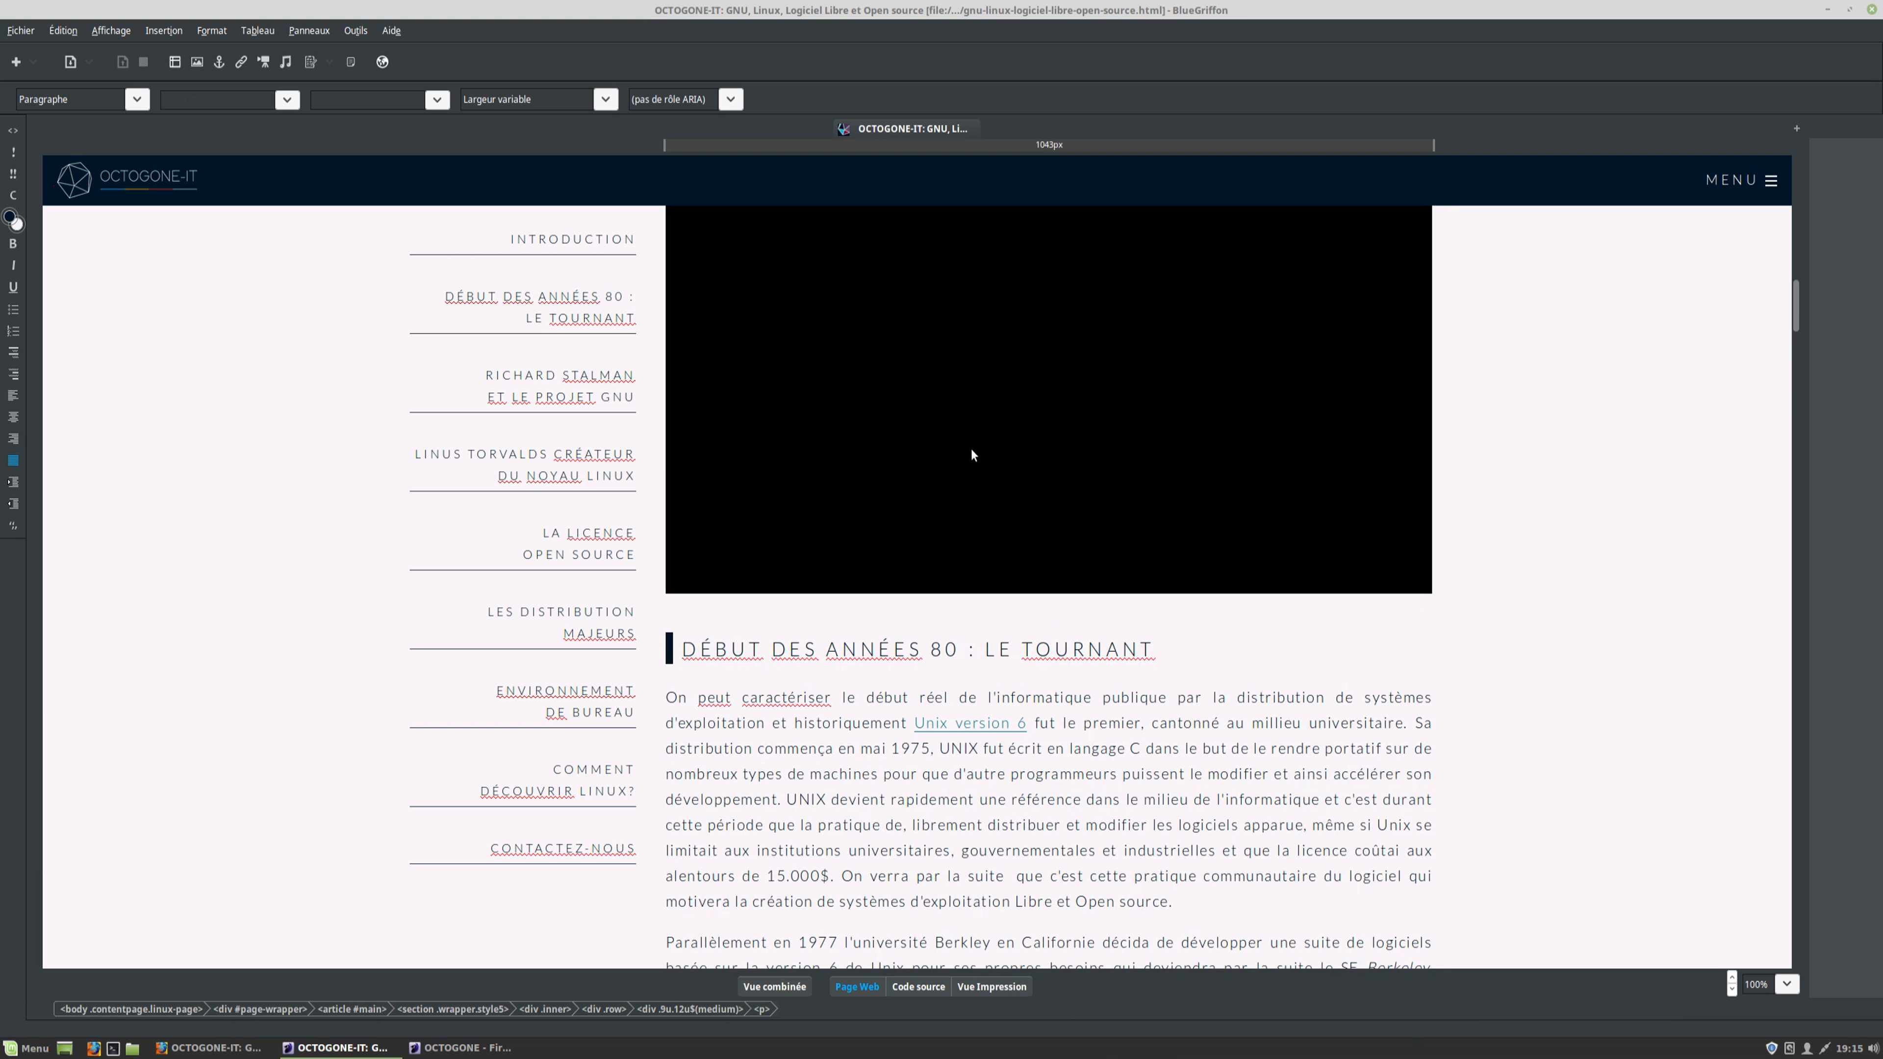
scroll(973, 450, "up", 8)
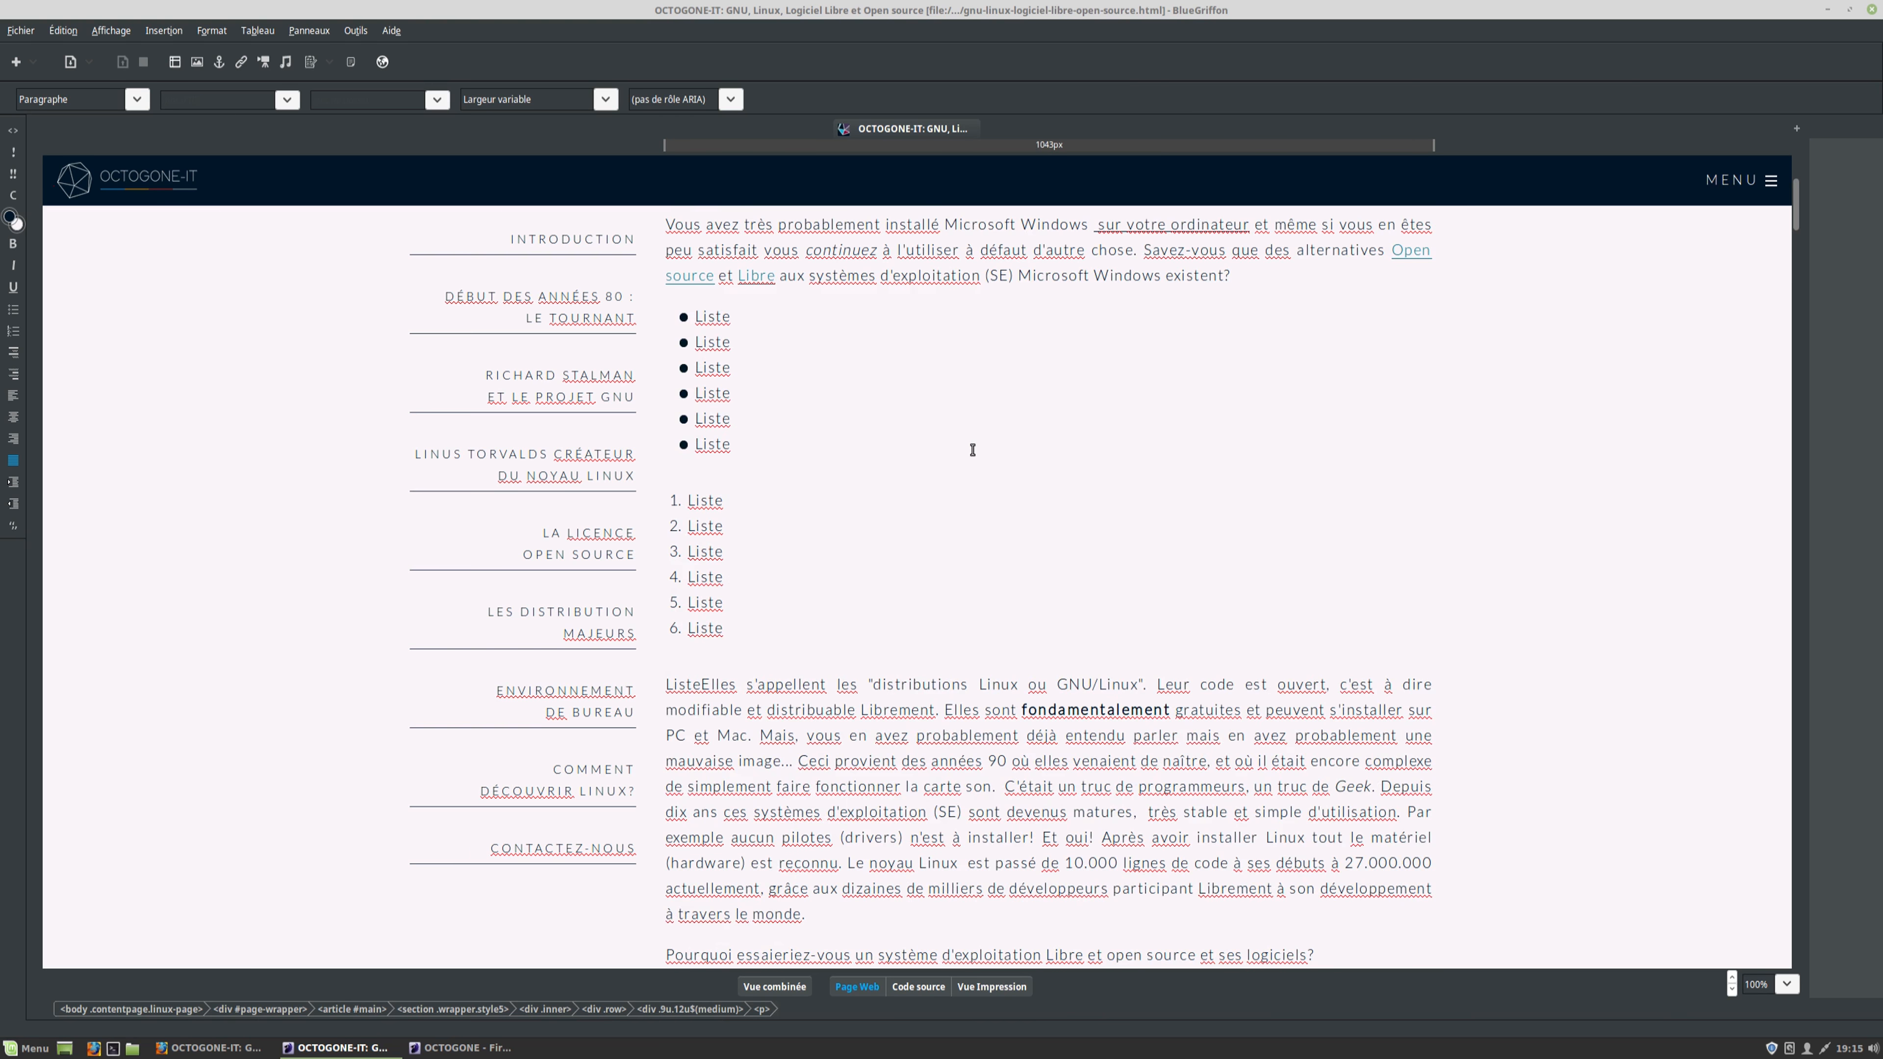
scroll(973, 453, "down", 7)
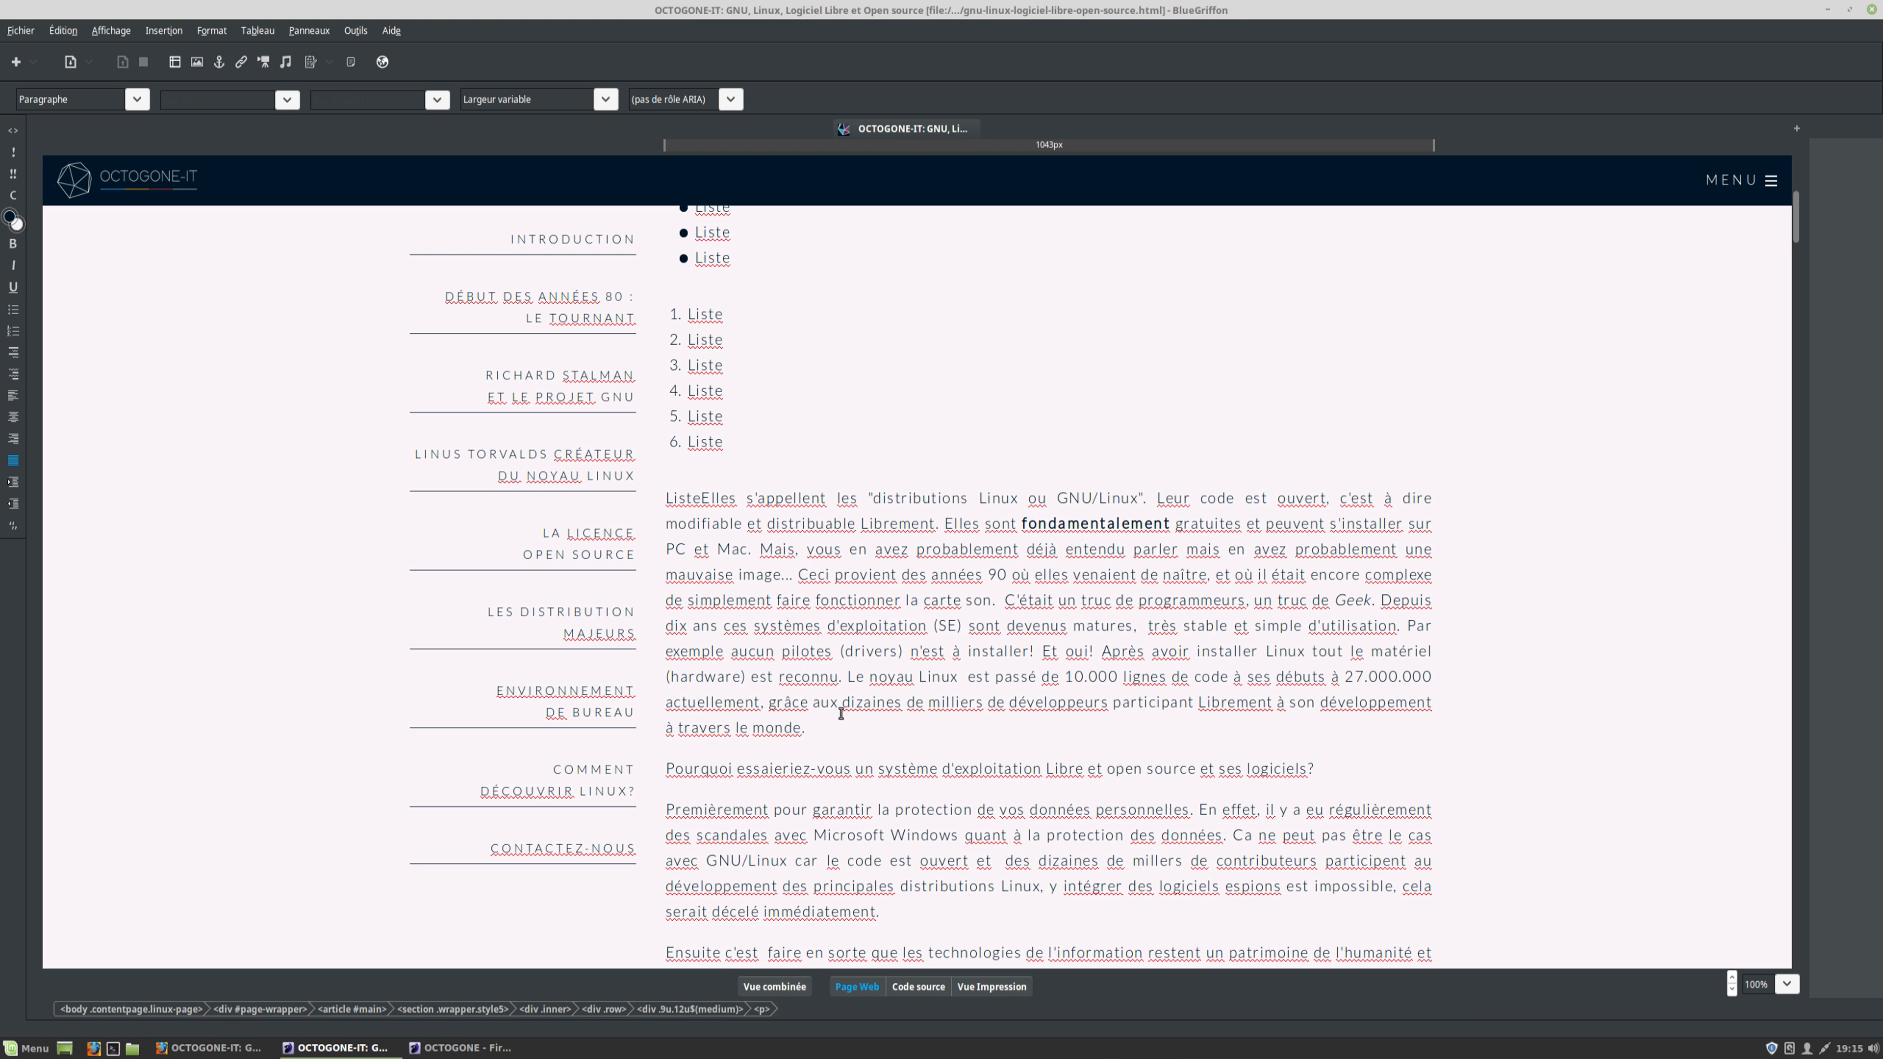
left_click_drag(842, 704, 1107, 706)
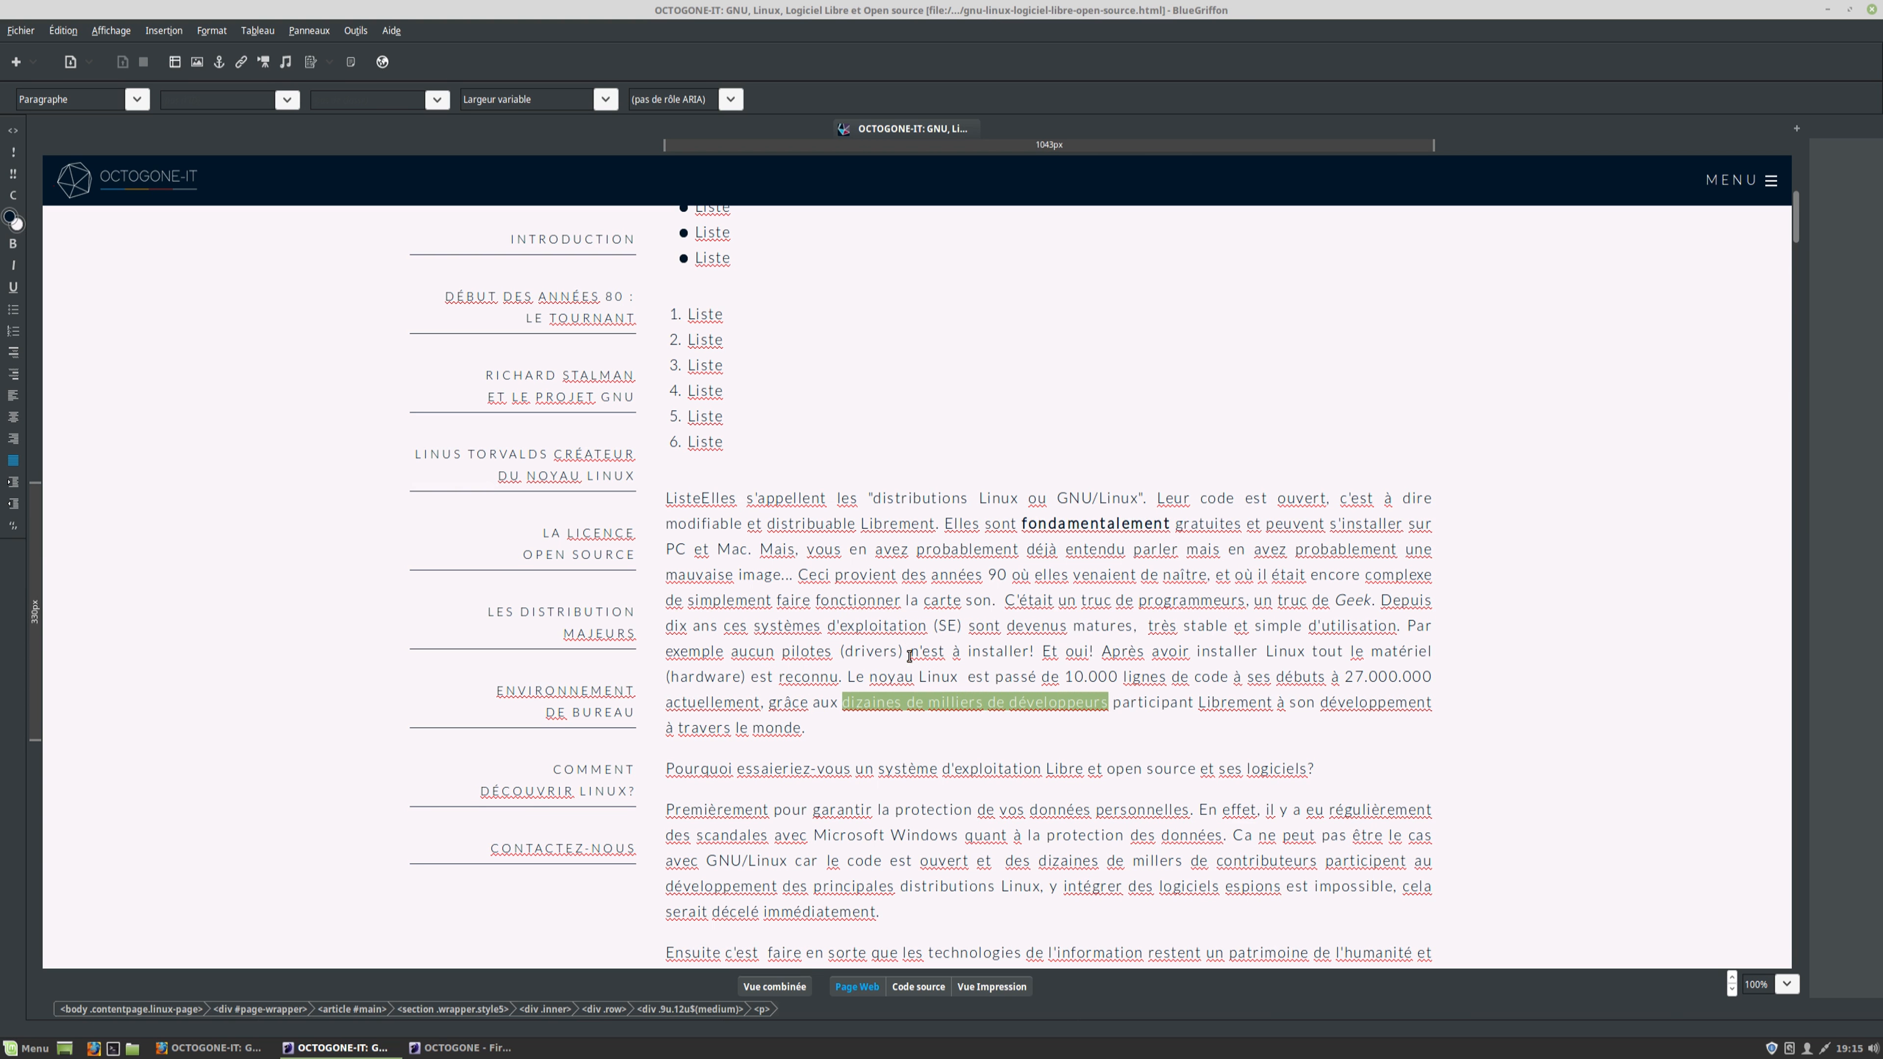
left_click(240, 62)
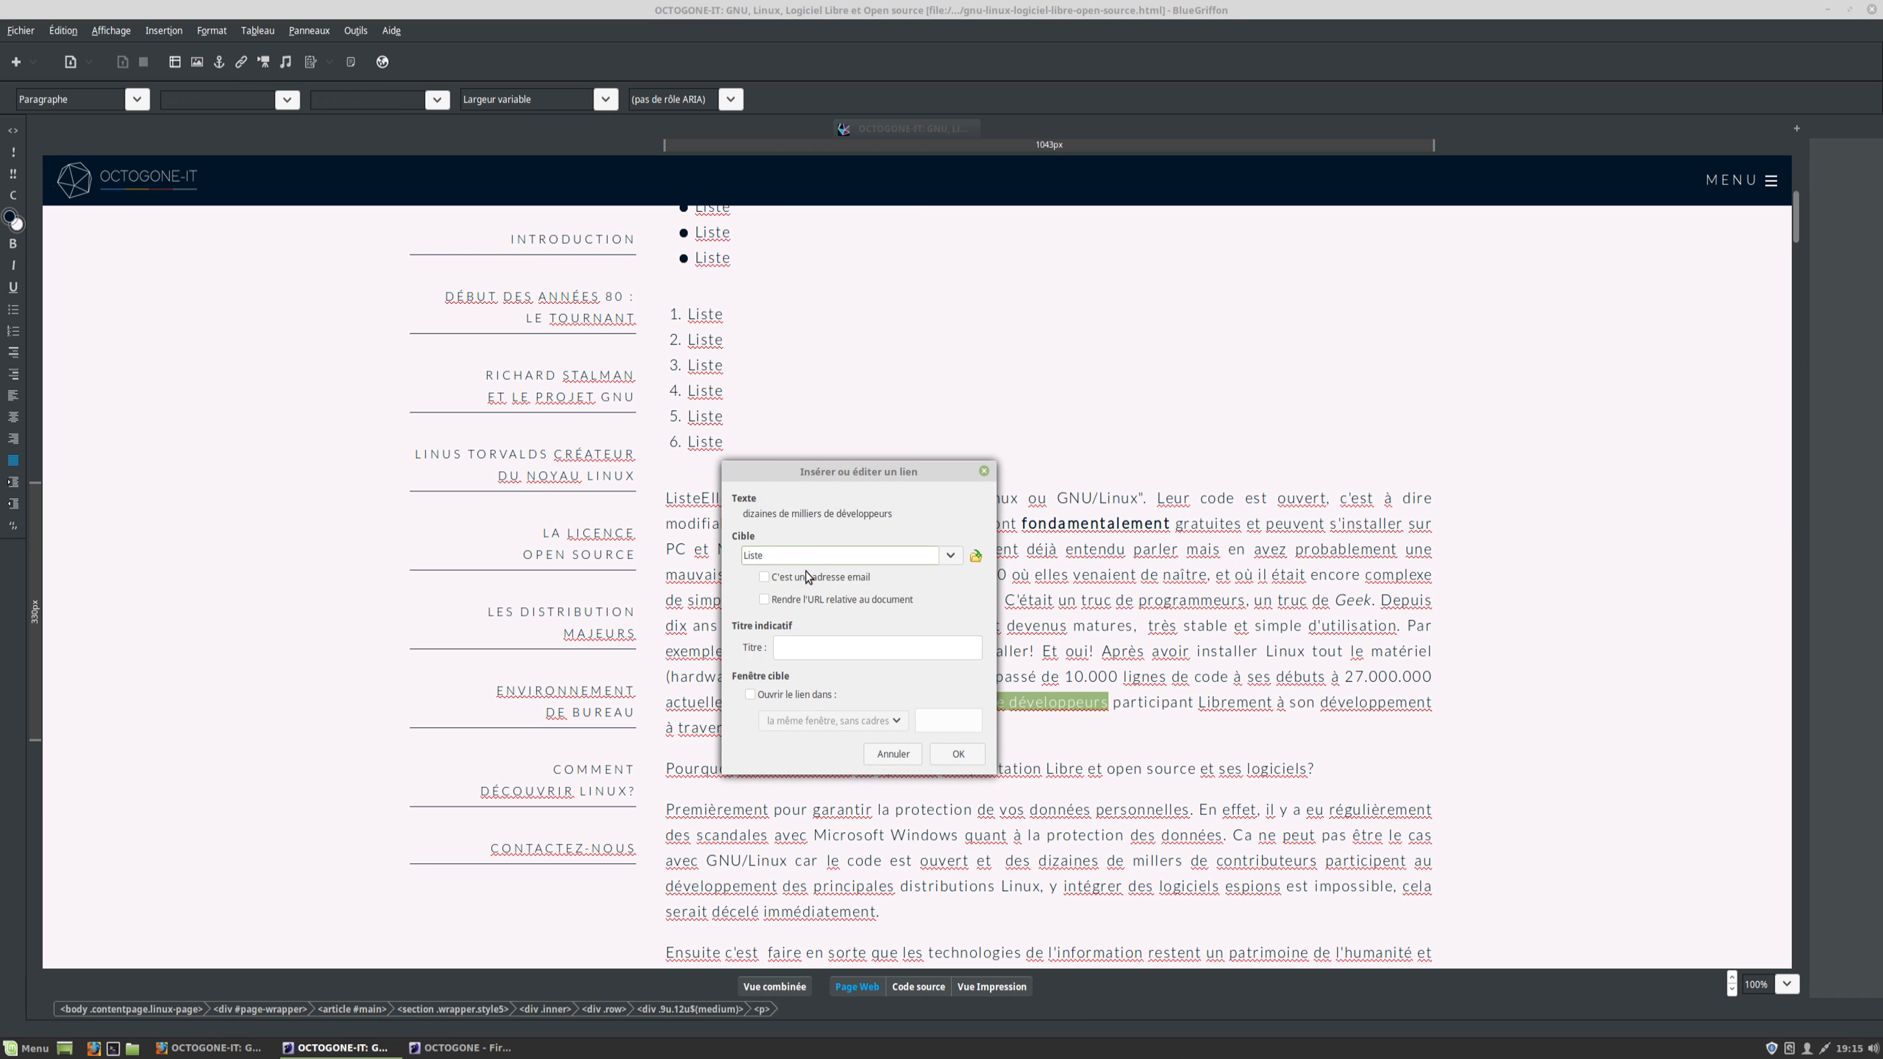
double_click(787, 555)
type("h")
type("ttp://www.octogone-it.be")
Give the link the title octogone-it.be, reusing the domain text from its target address
left_click(803, 651)
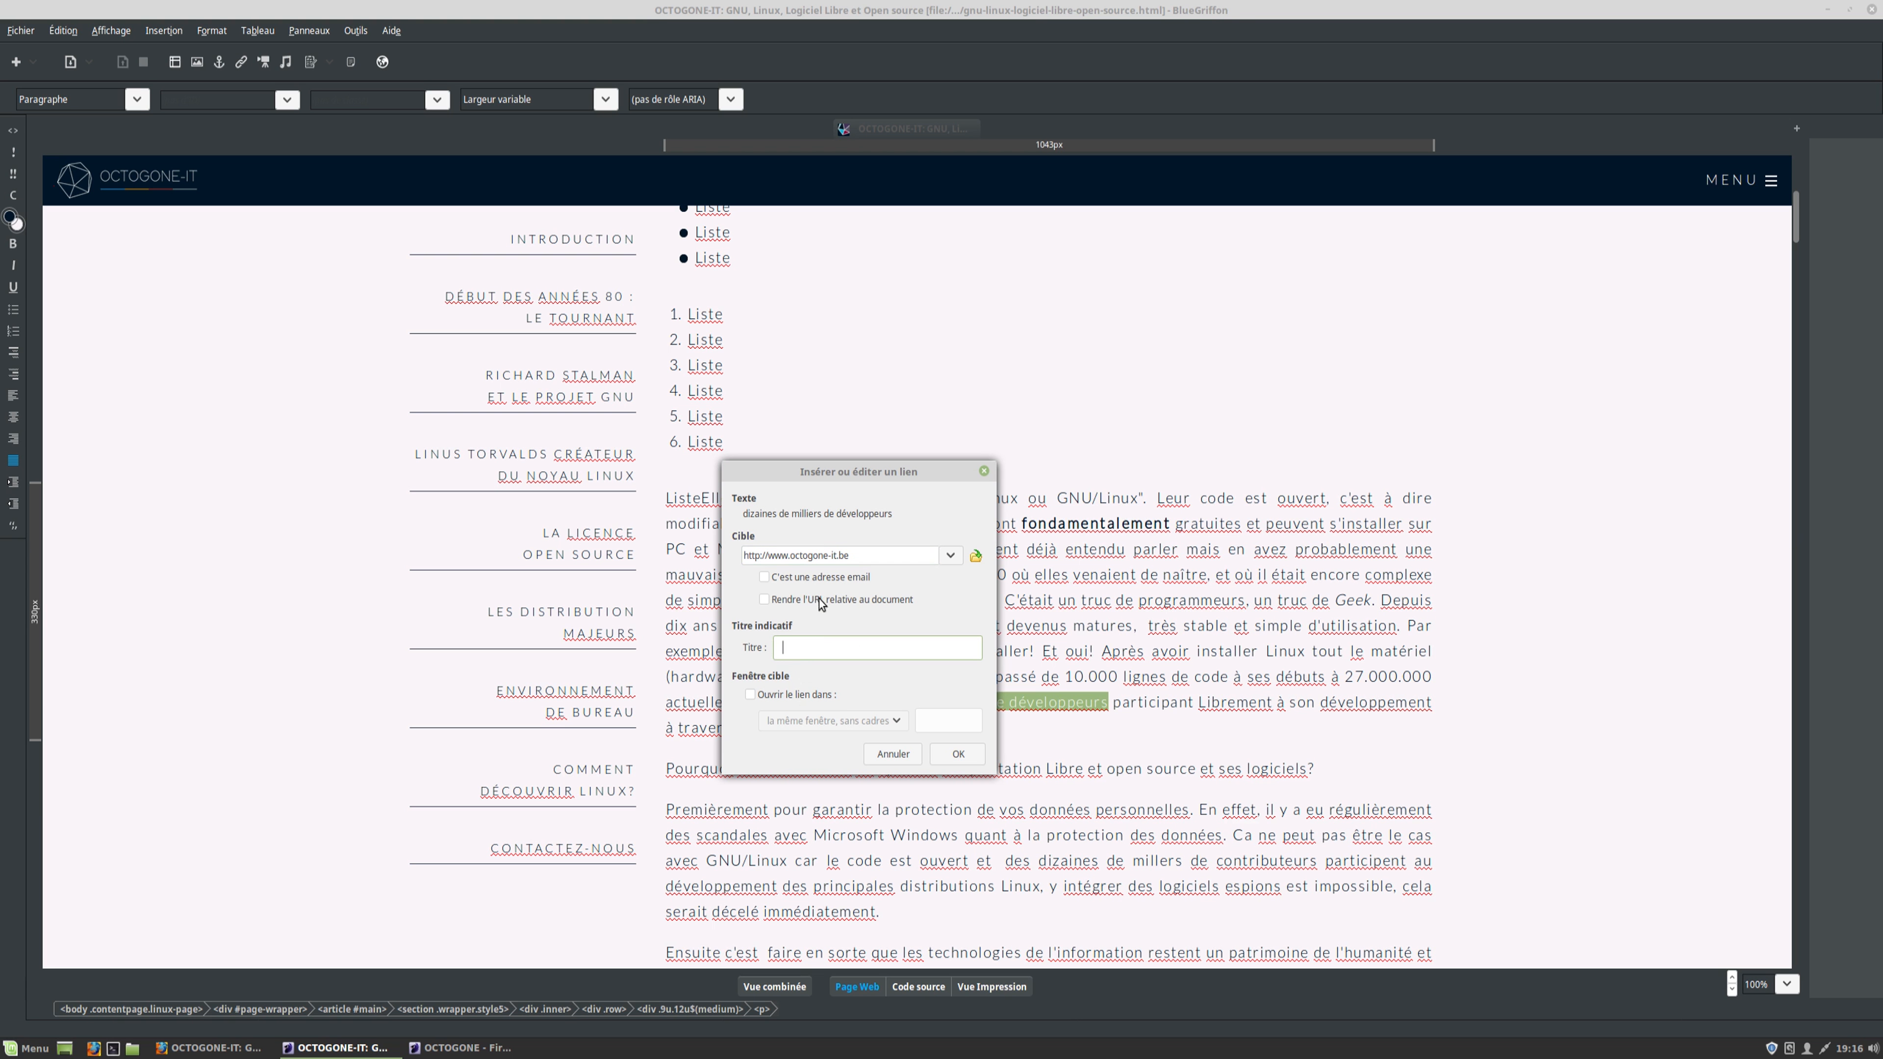
left_click_drag(791, 557, 850, 558)
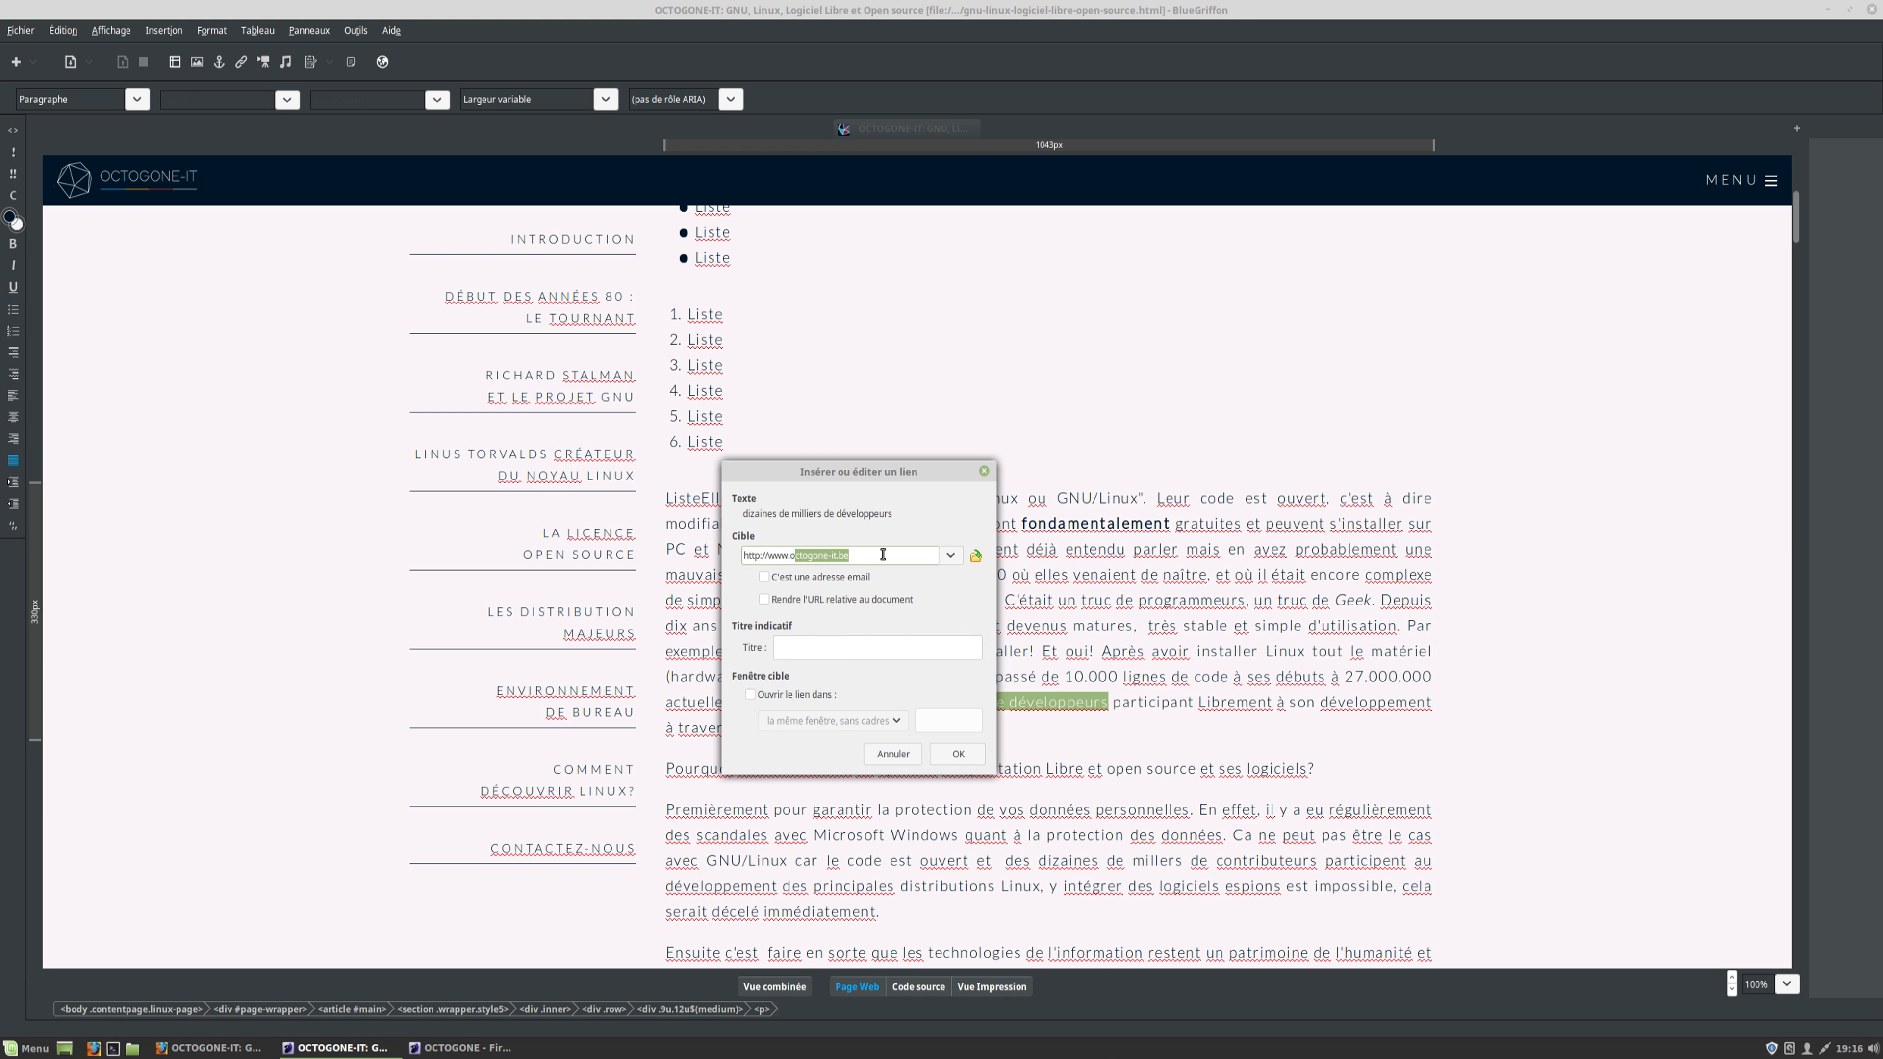
middle_click(829, 648)
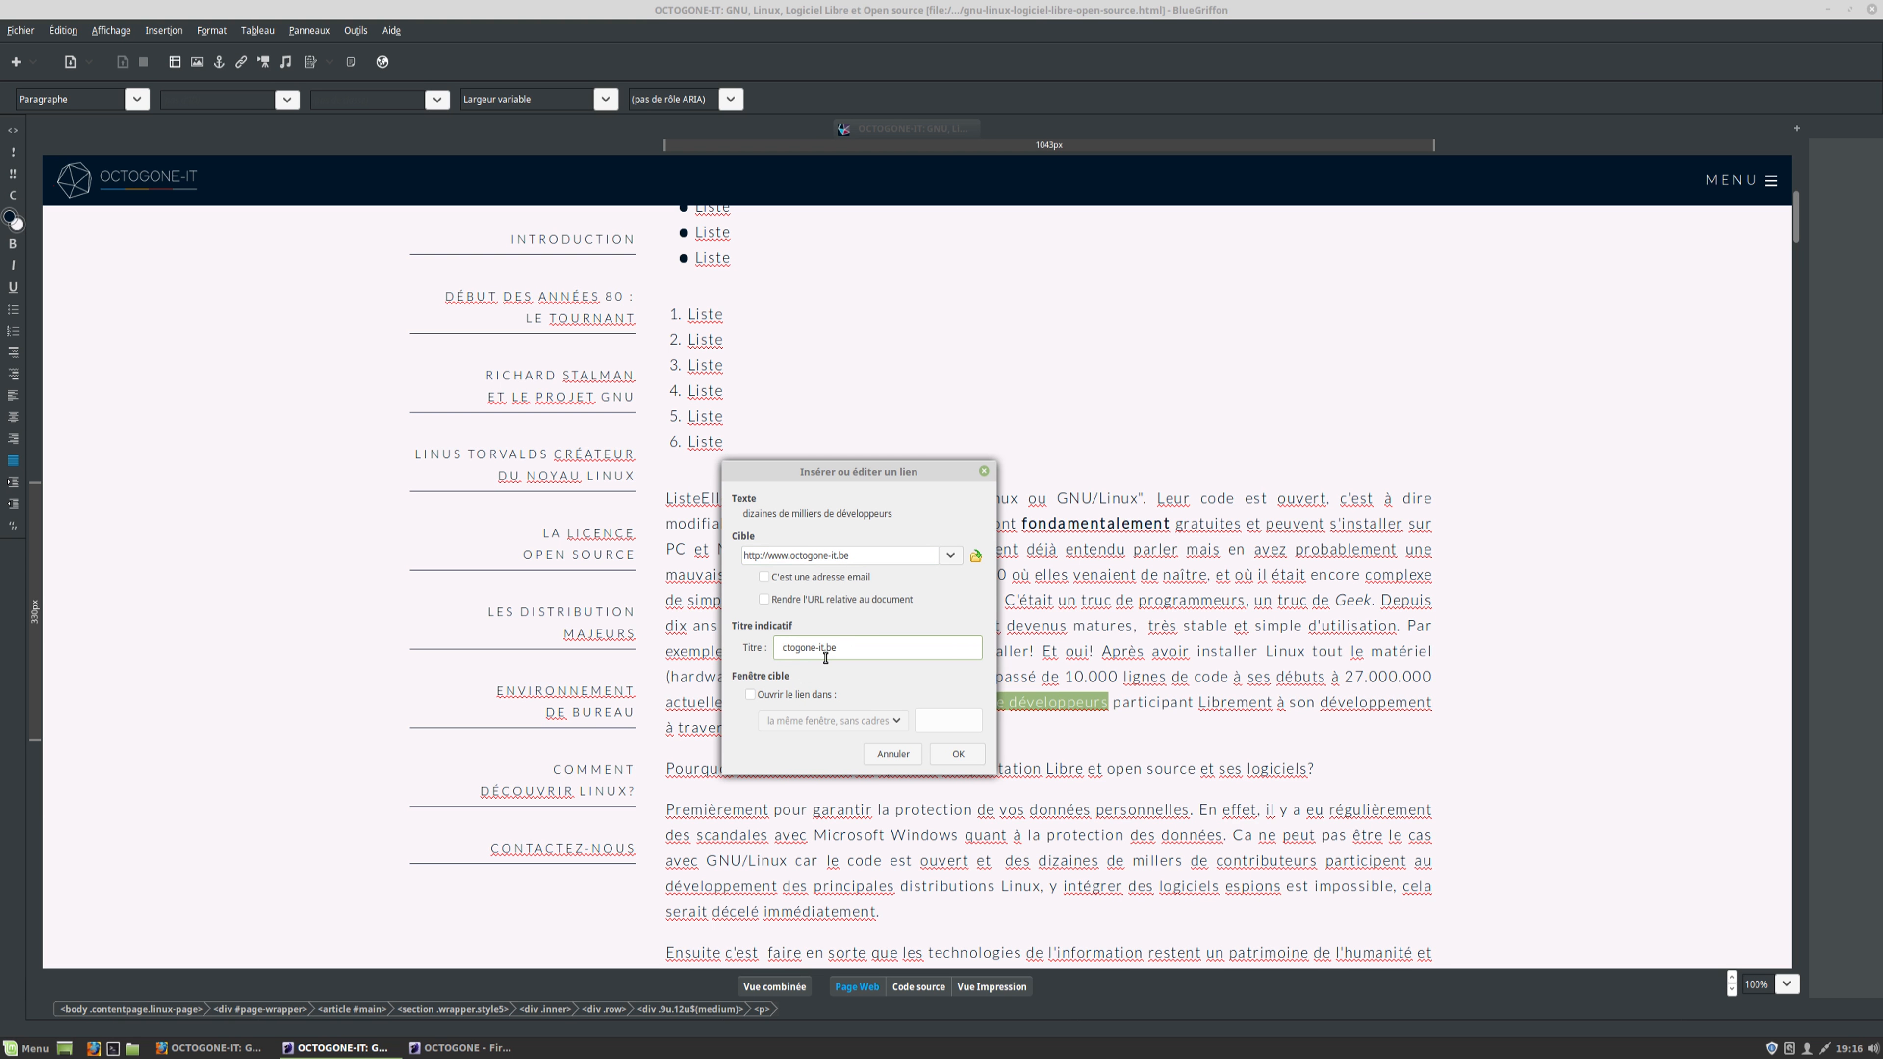
type("o")
Set the link to open in "une nouvelle fenêtre" and insert it on the selected text
left_click(801, 697)
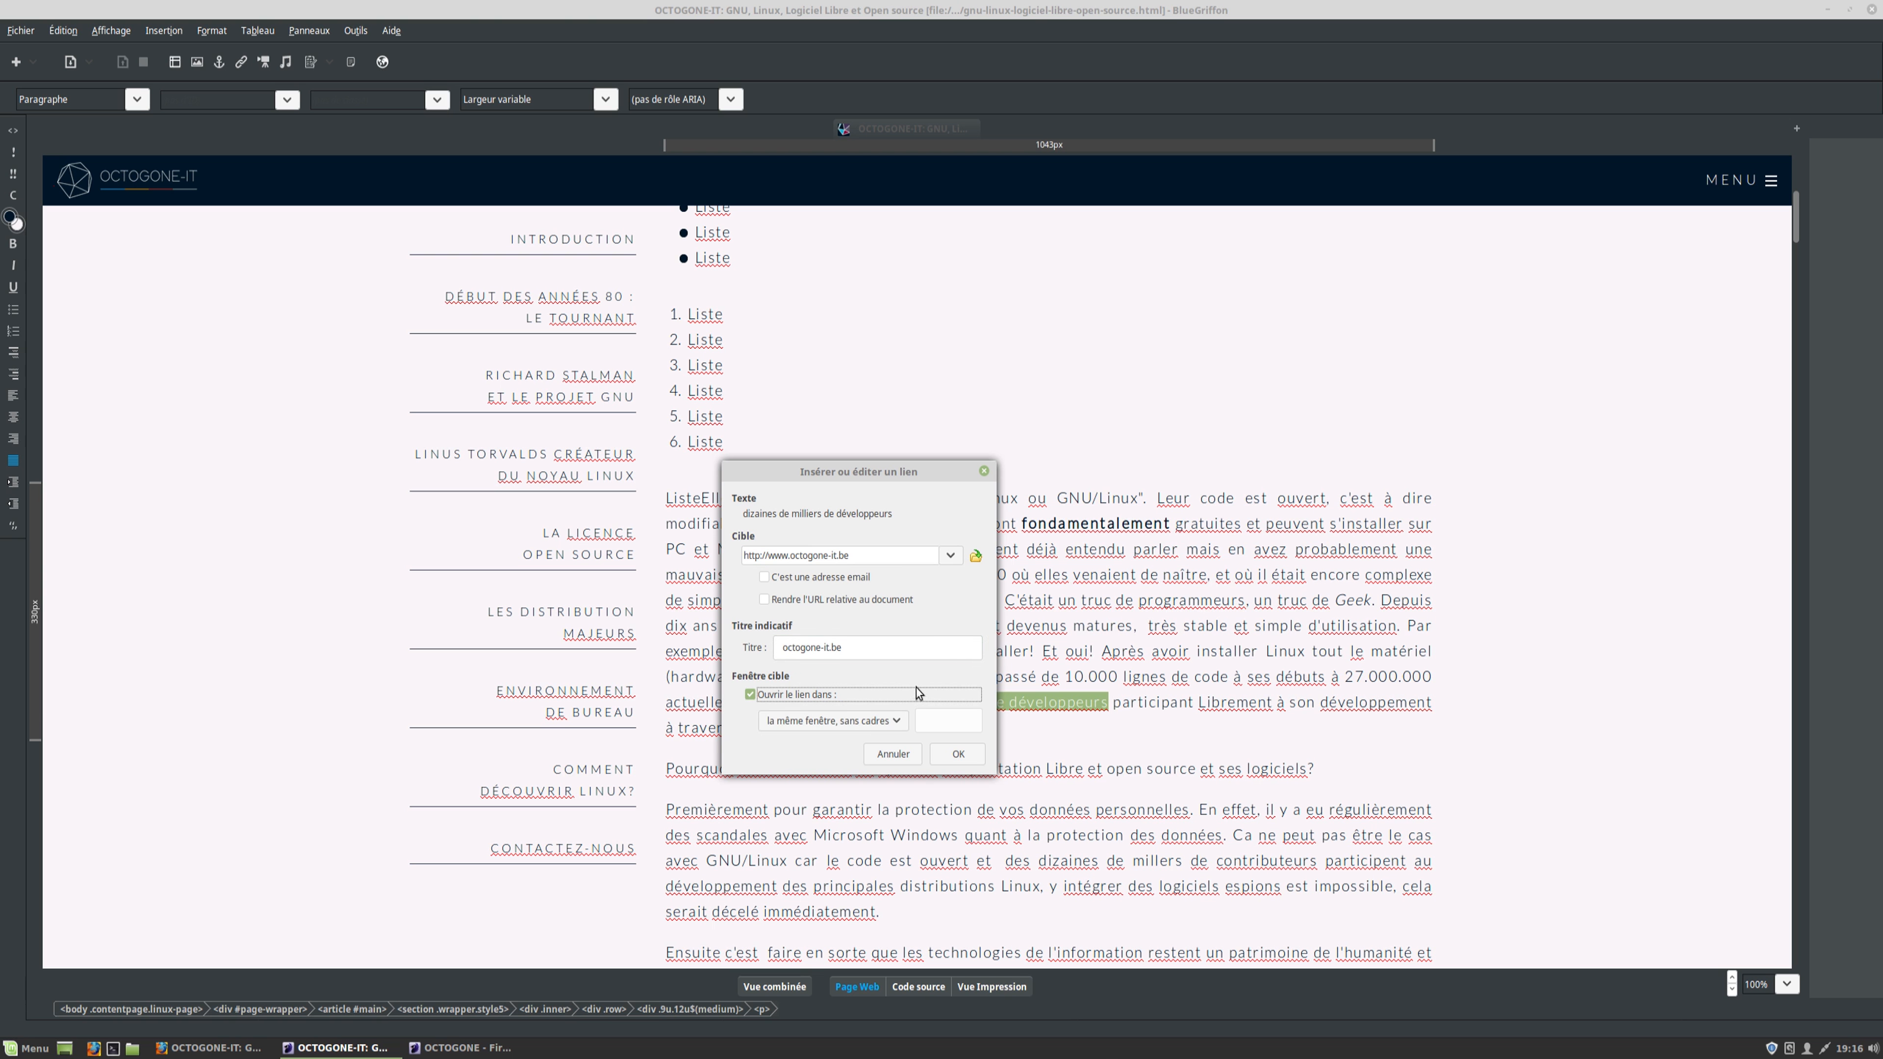
left_click(888, 724)
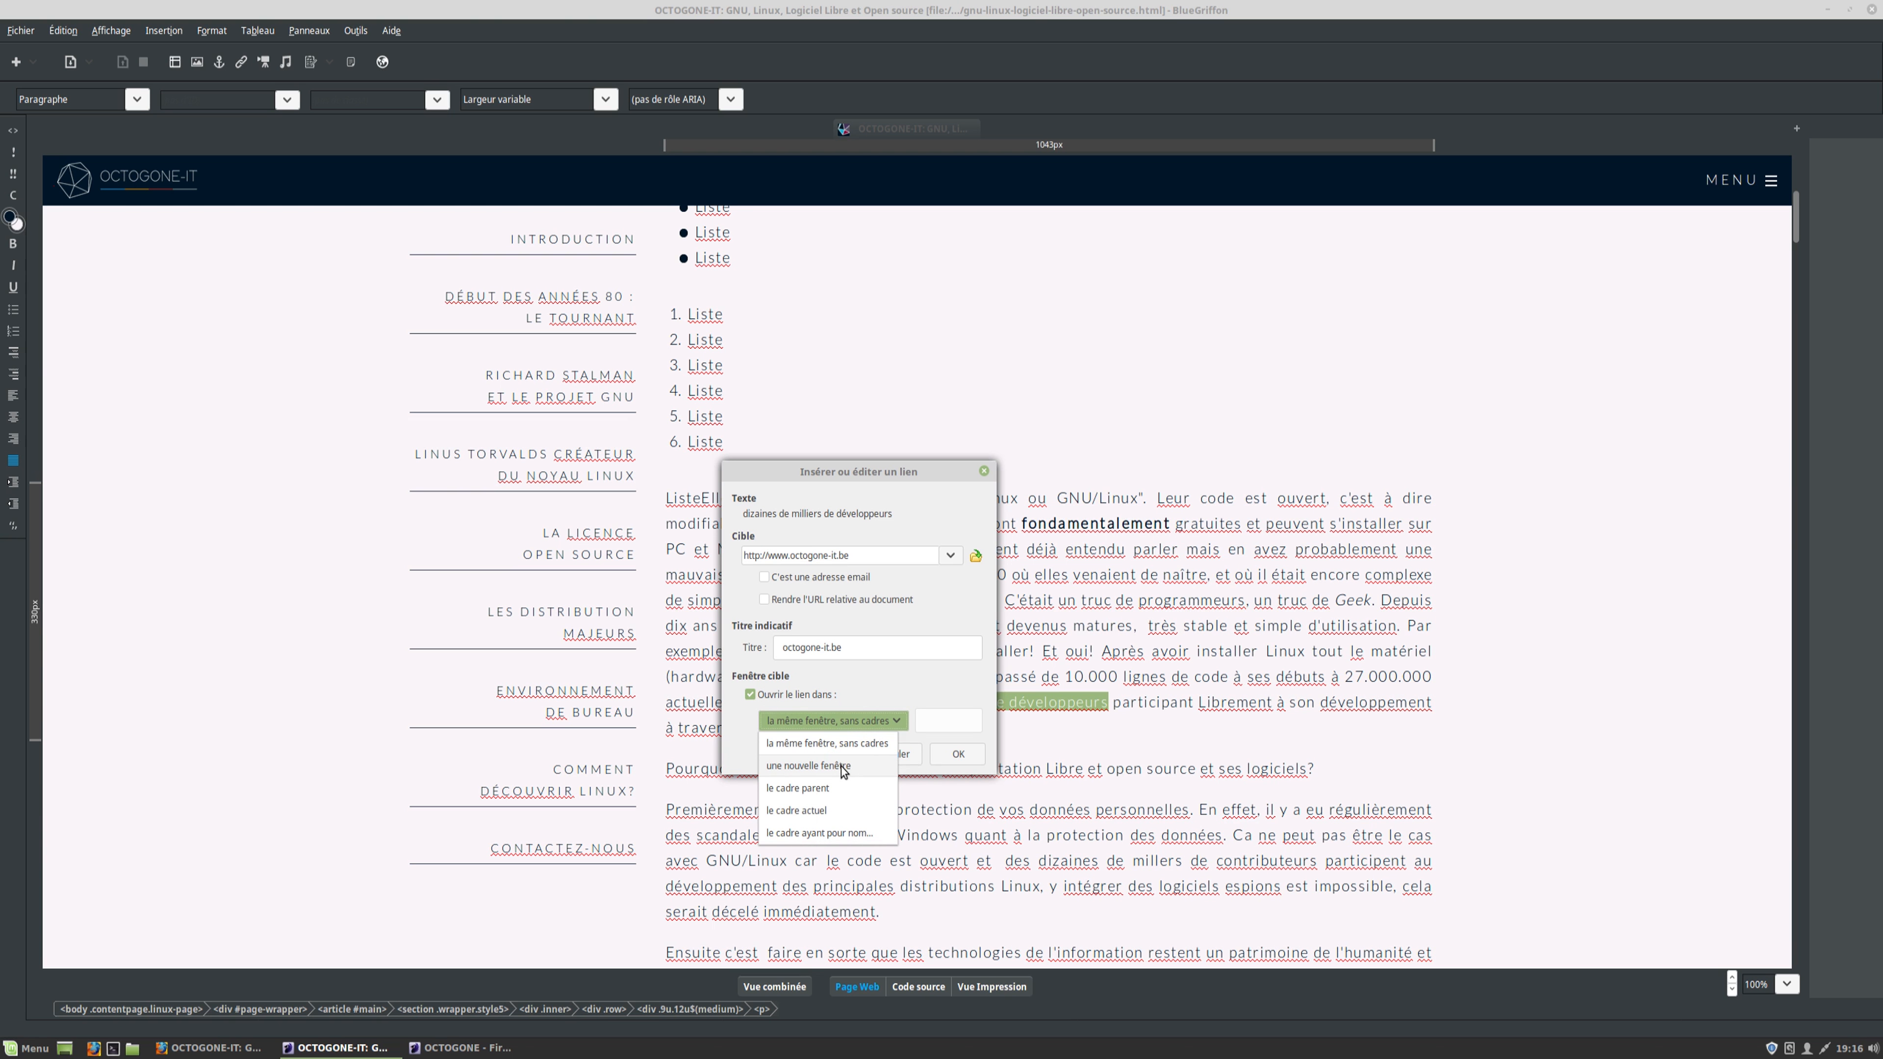
left_click(841, 767)
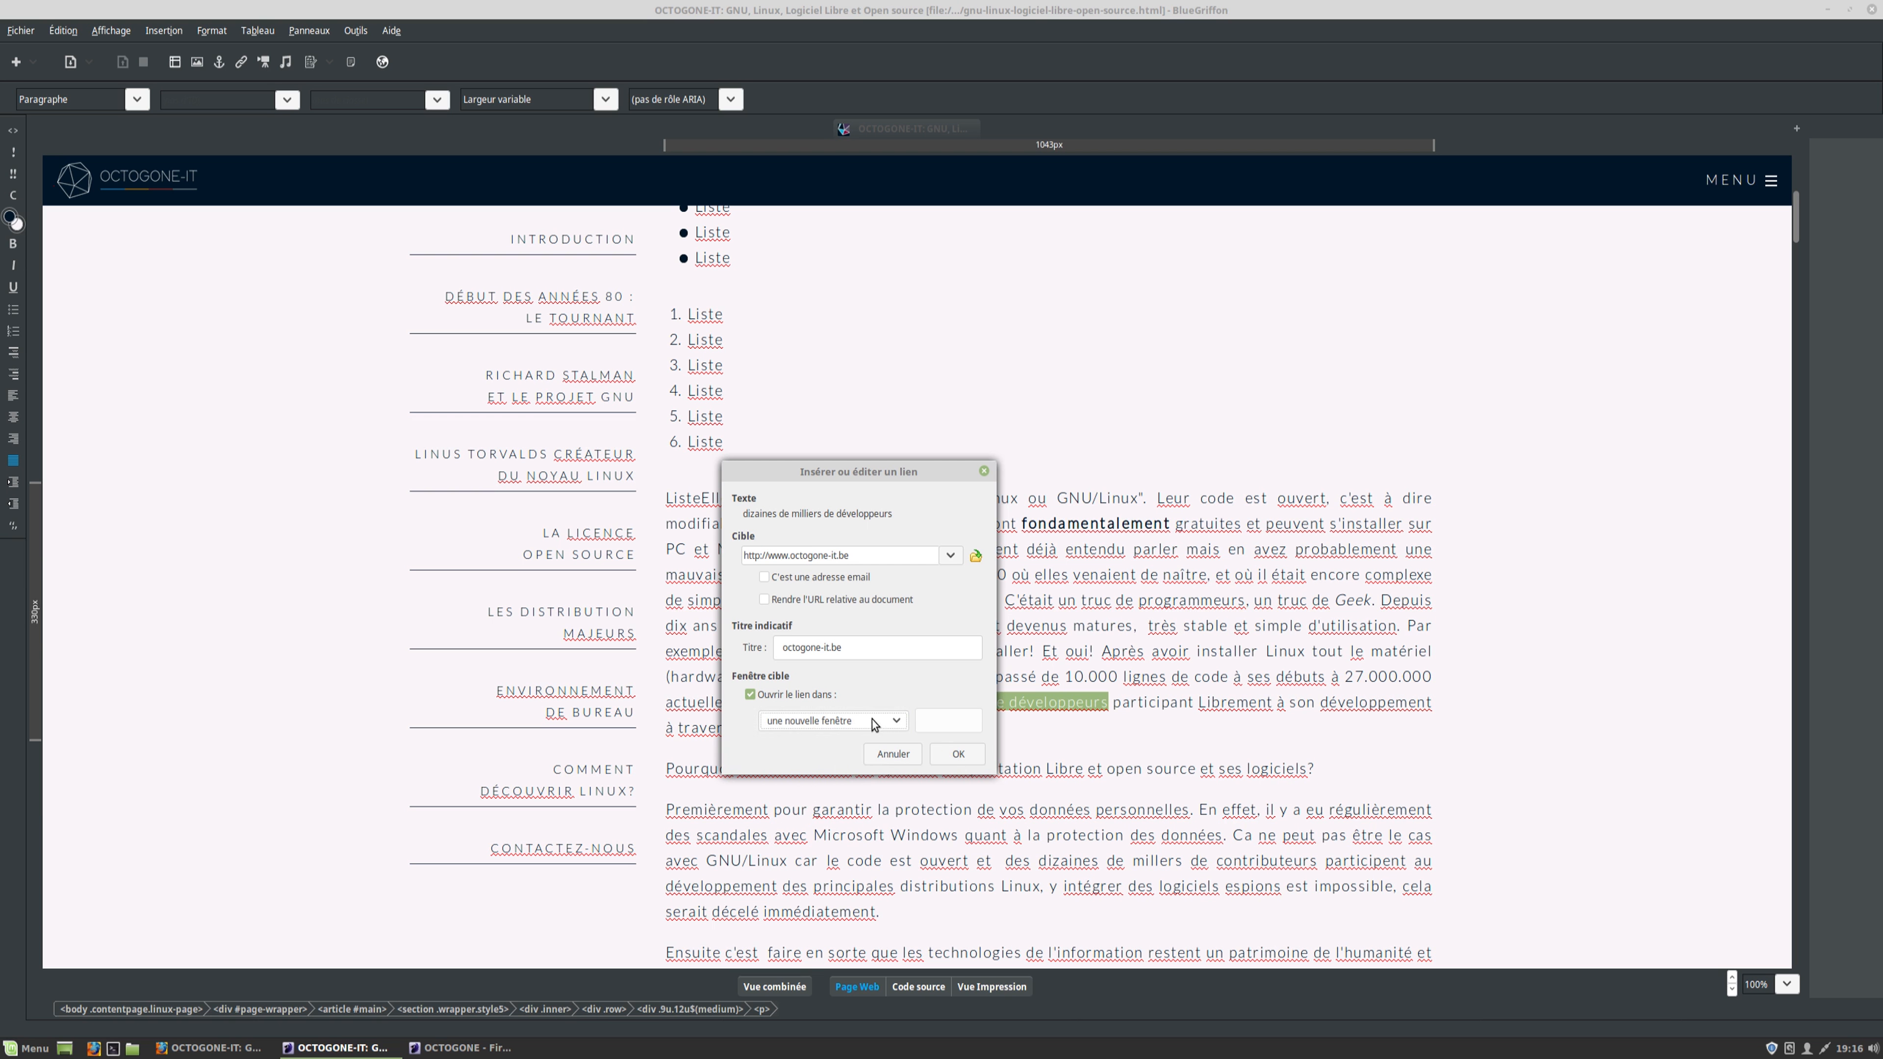
left_click(857, 556)
left_click(958, 755)
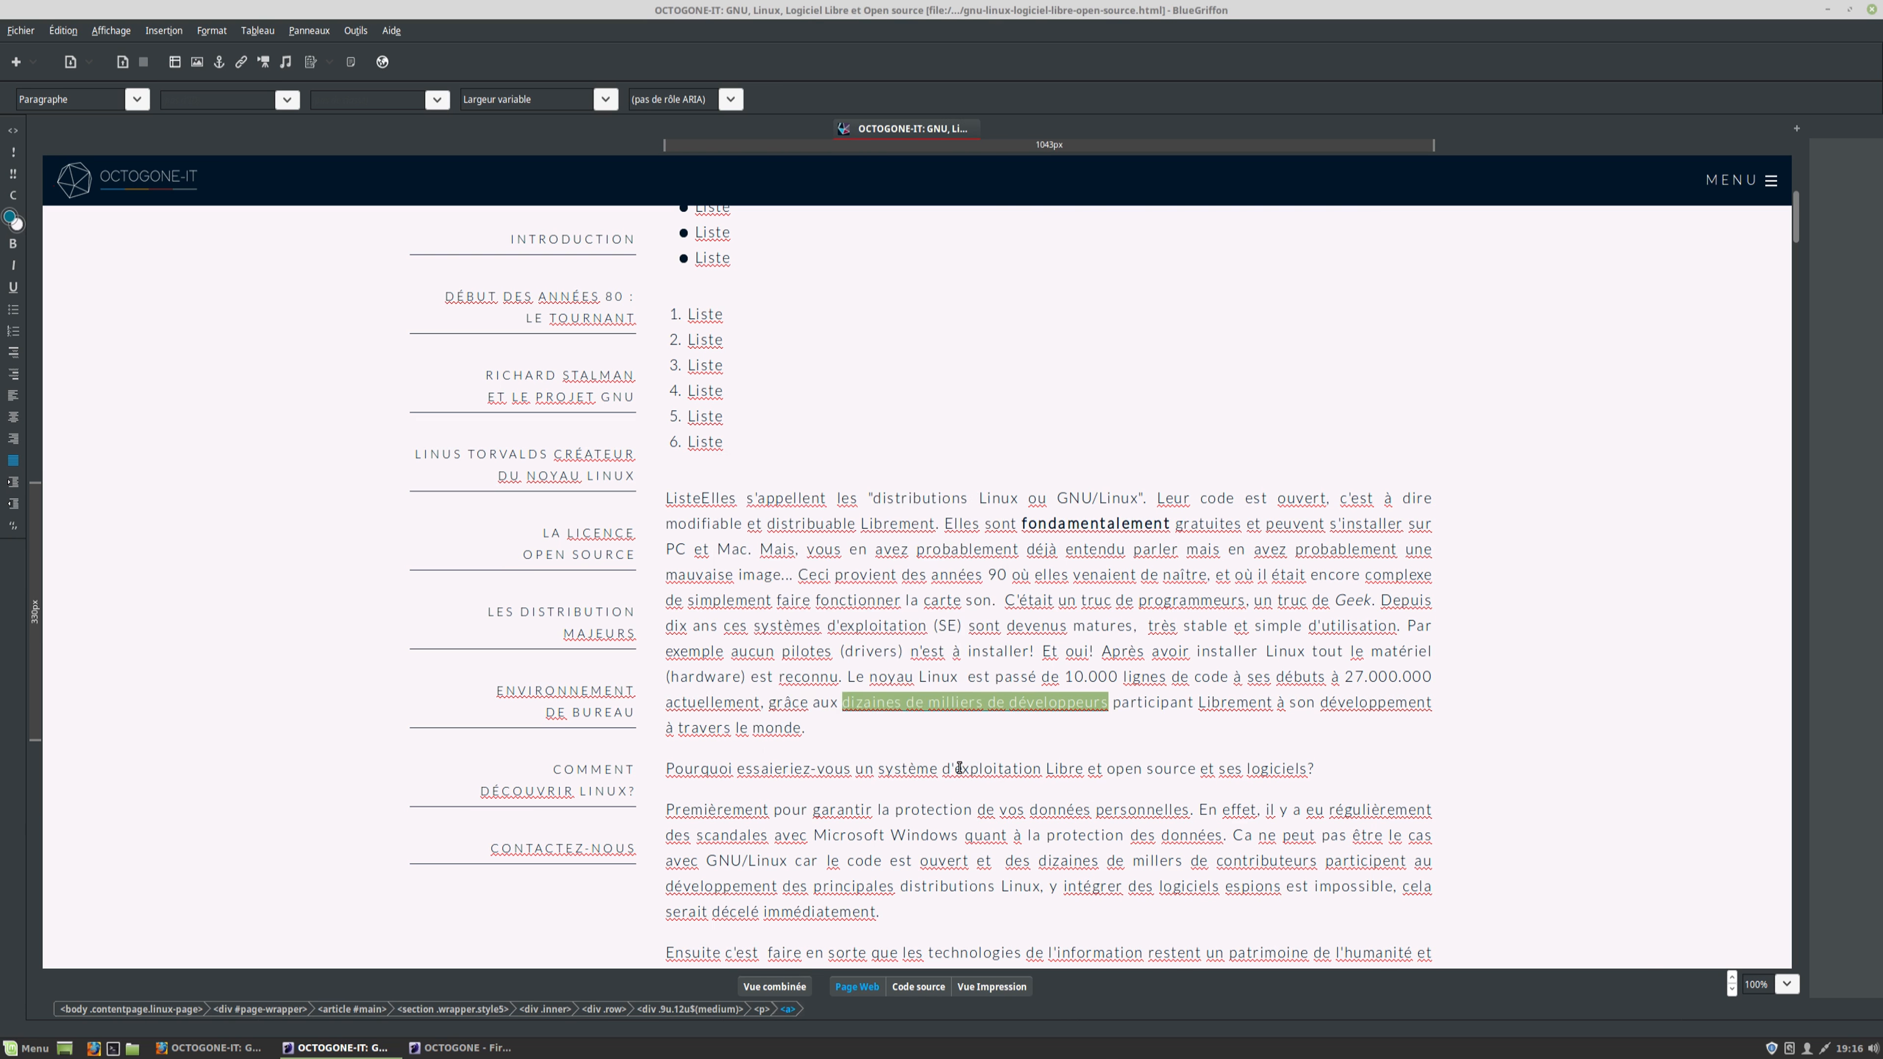
left_click(1007, 659)
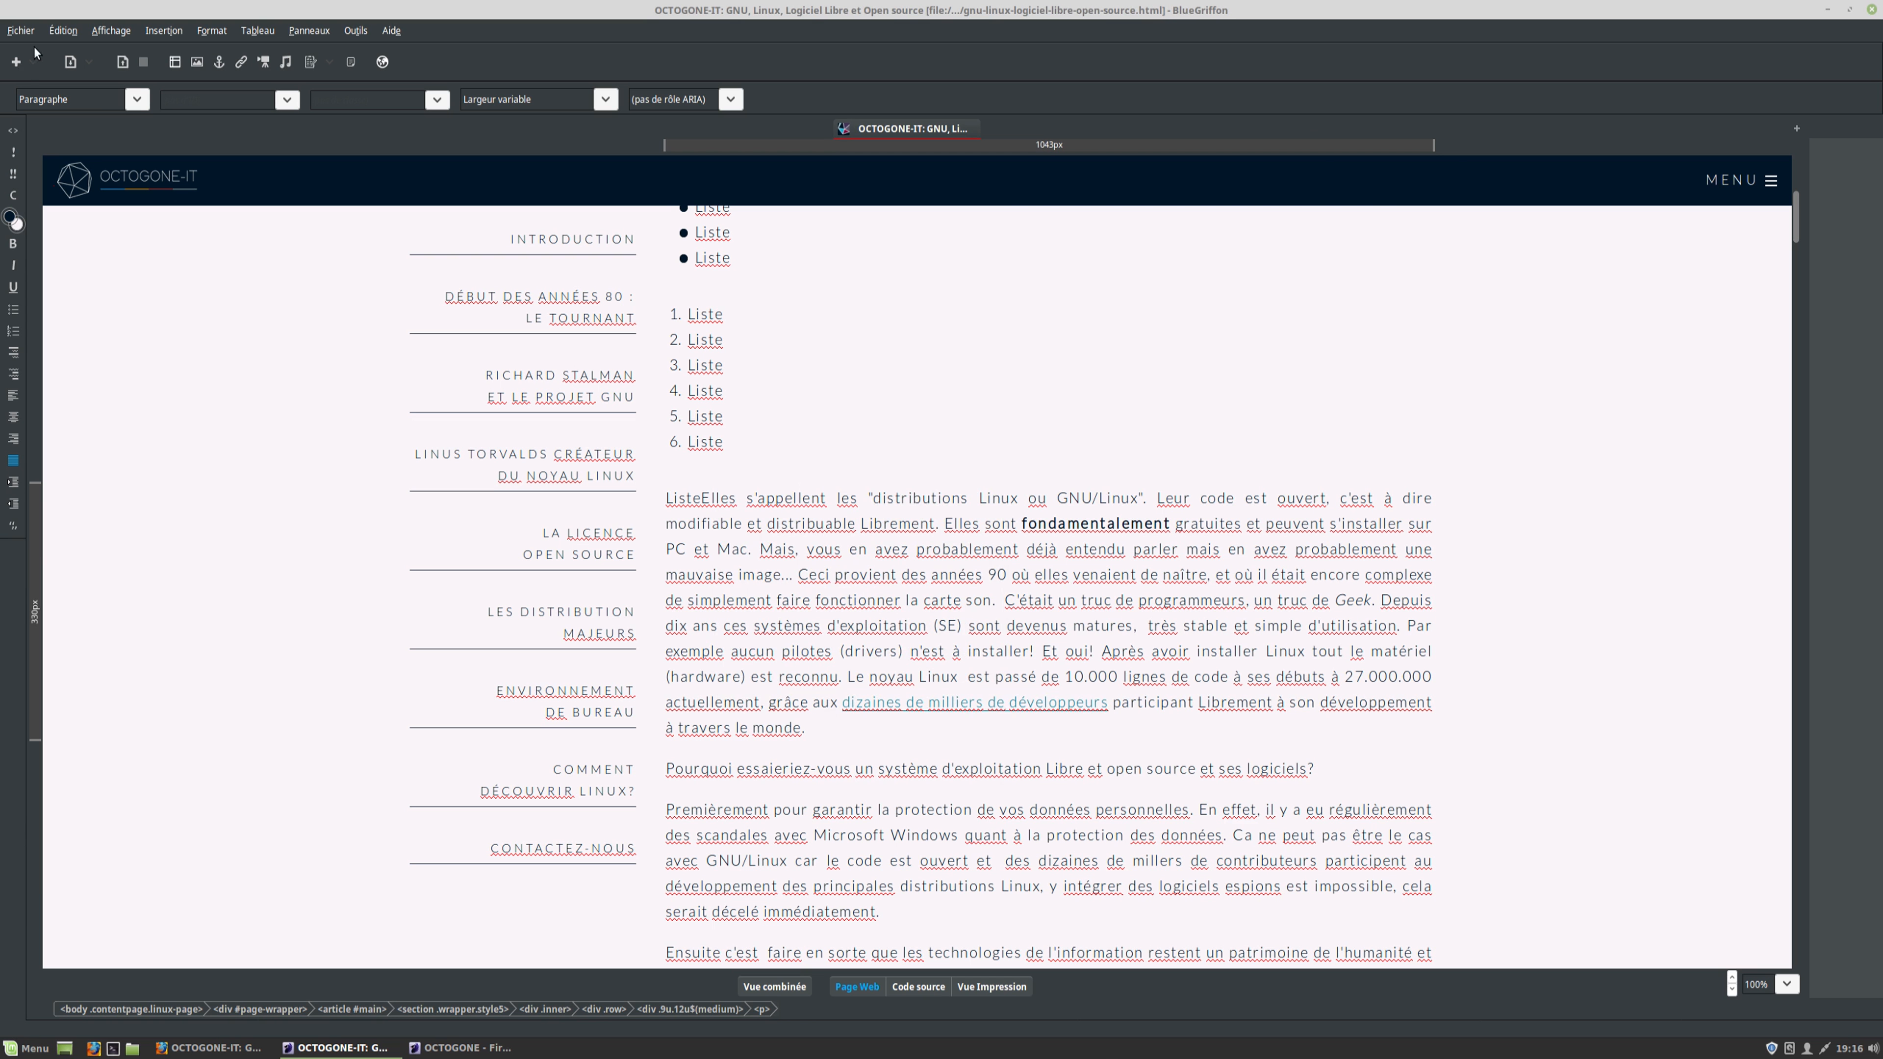
Save the page and upload gnu-linux-logiciel-libre-open-source.html to /www/dev/octo with FireFTP, replacing the existing file
left_click(22, 31)
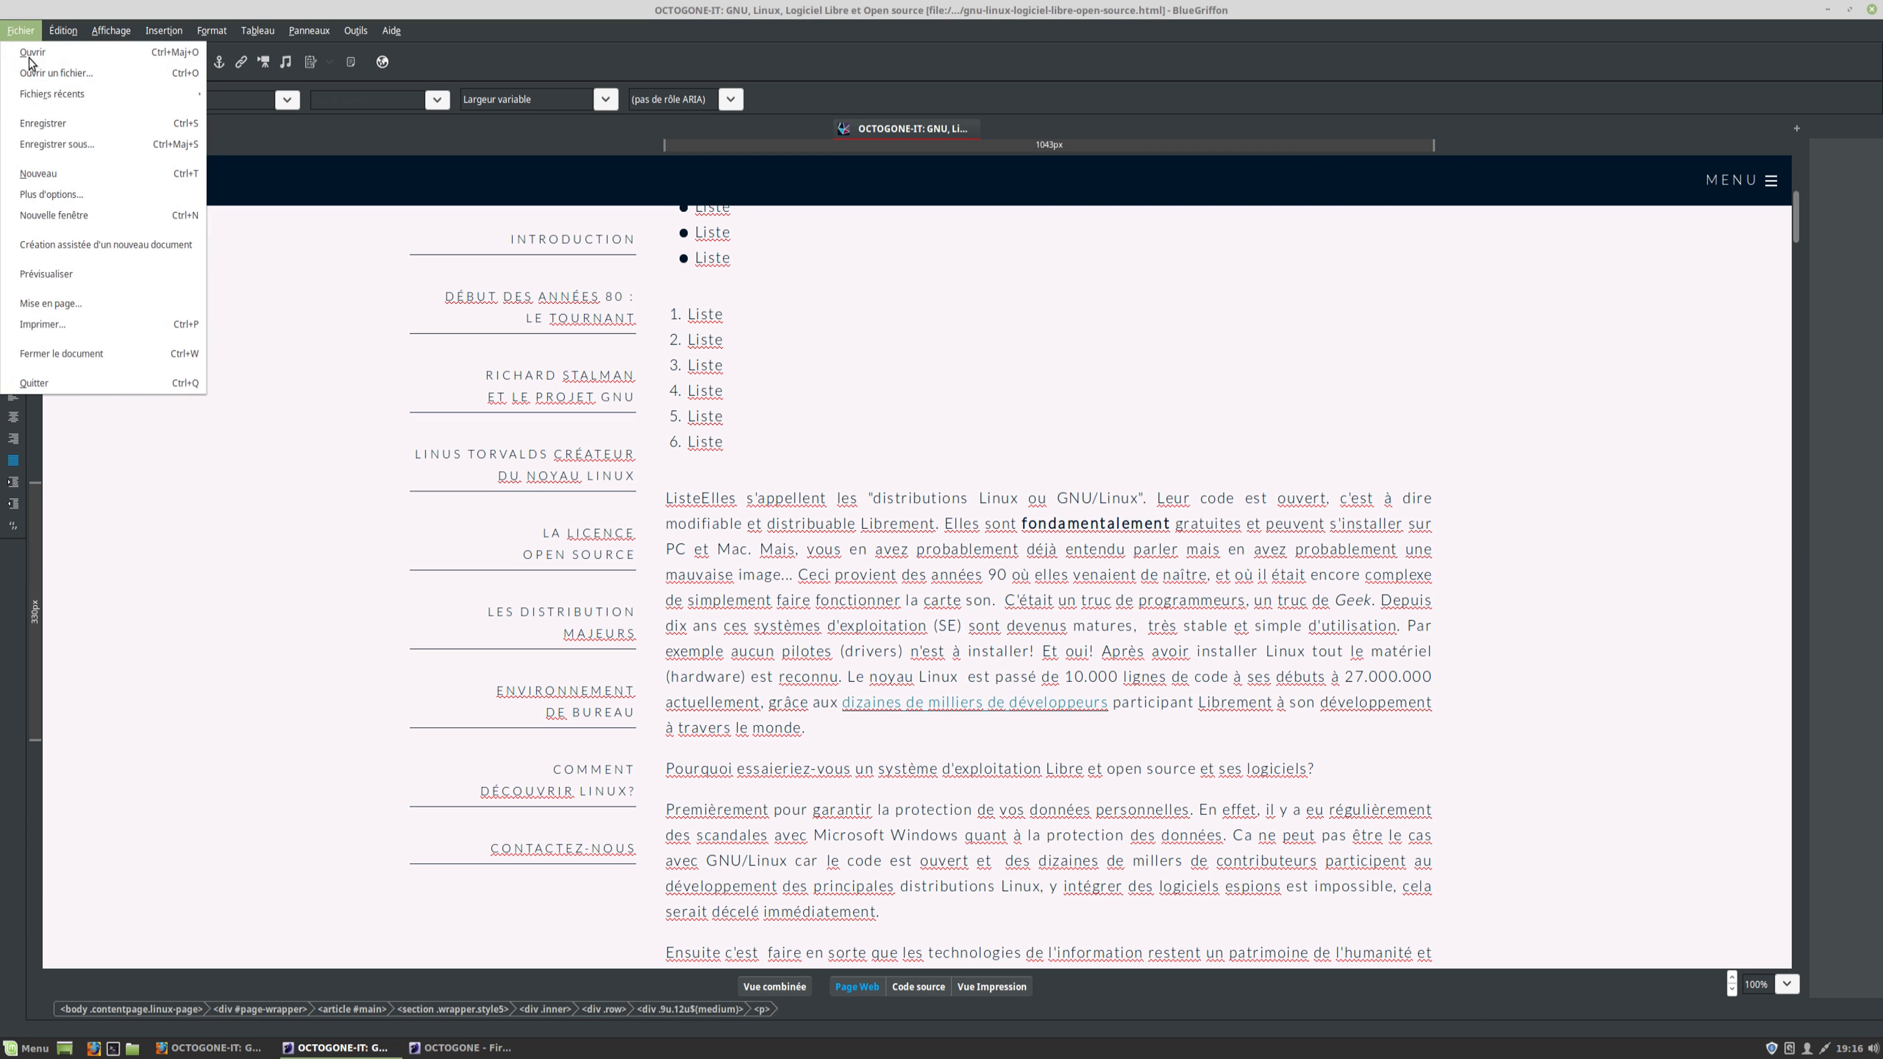
left_click(79, 131)
left_click(444, 1047)
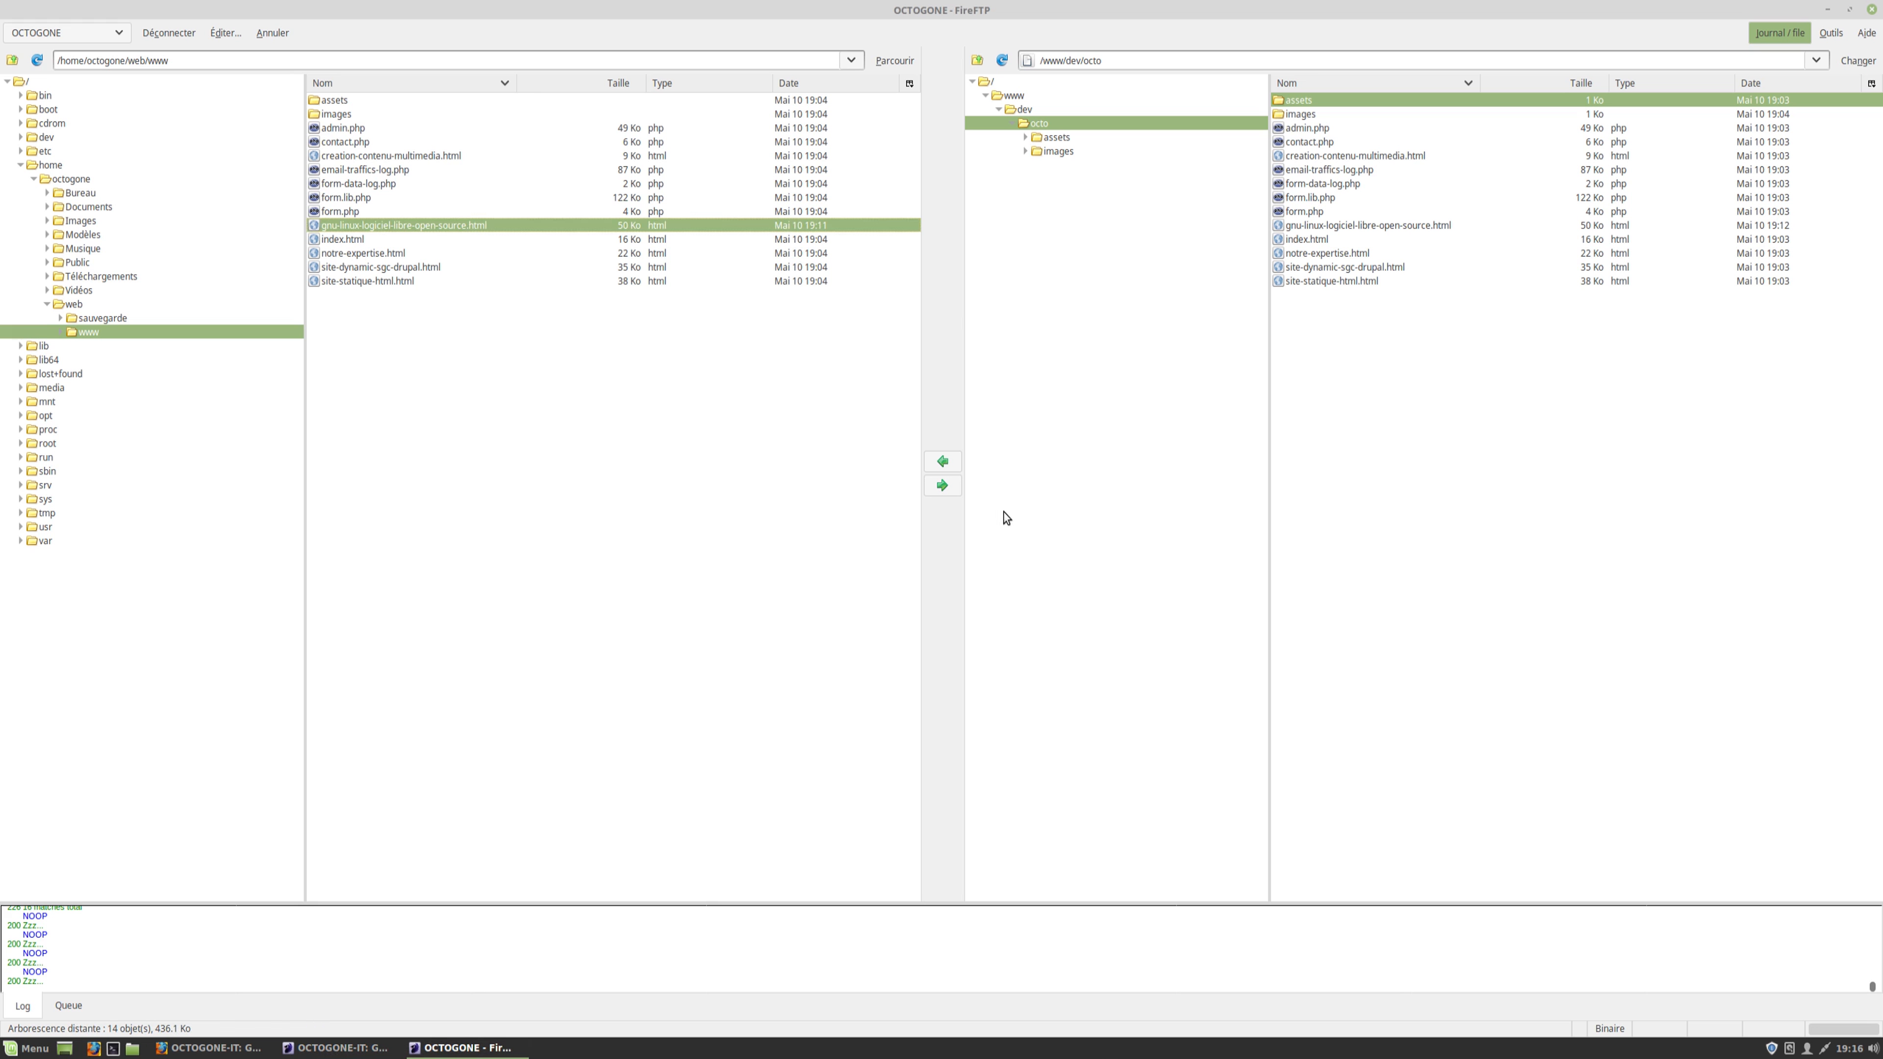
left_click(943, 485)
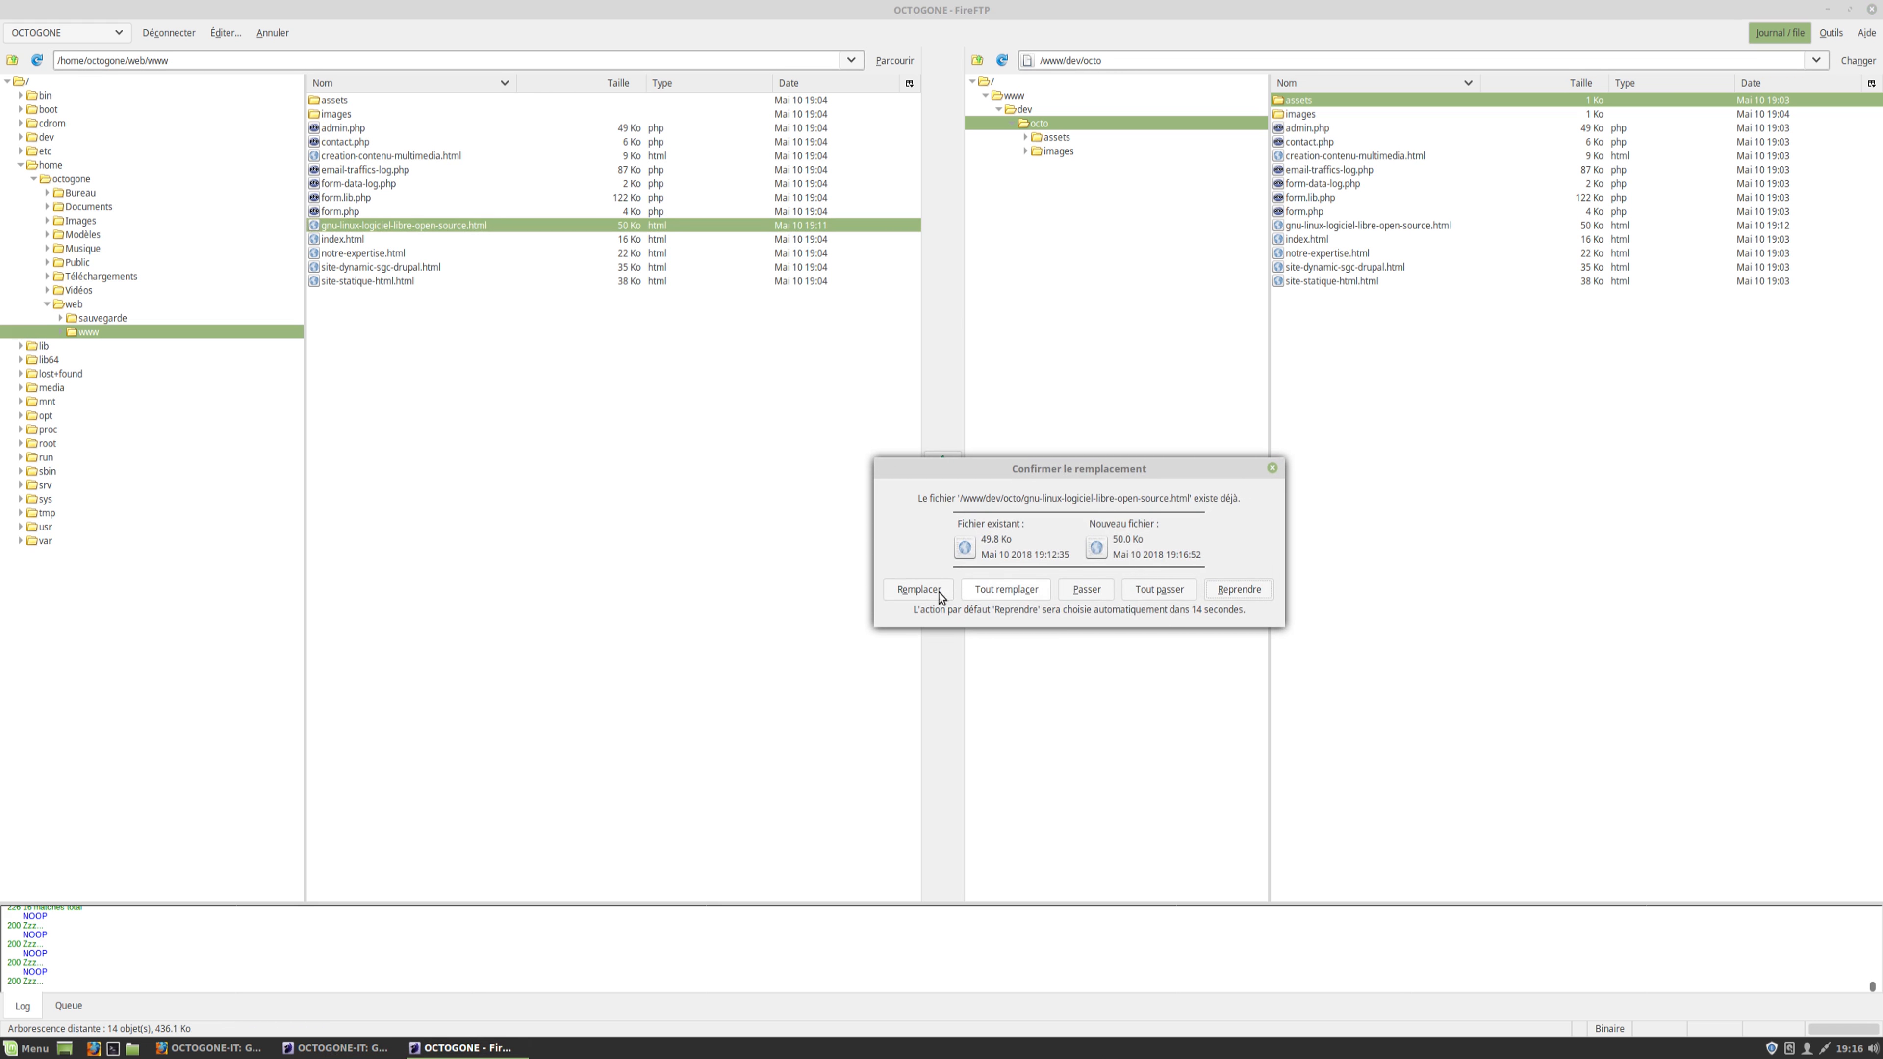
left_click(918, 589)
Switch to Firefox, reload the published page and test the "dizaines de milliers de développeurs" link
left_click(189, 1048)
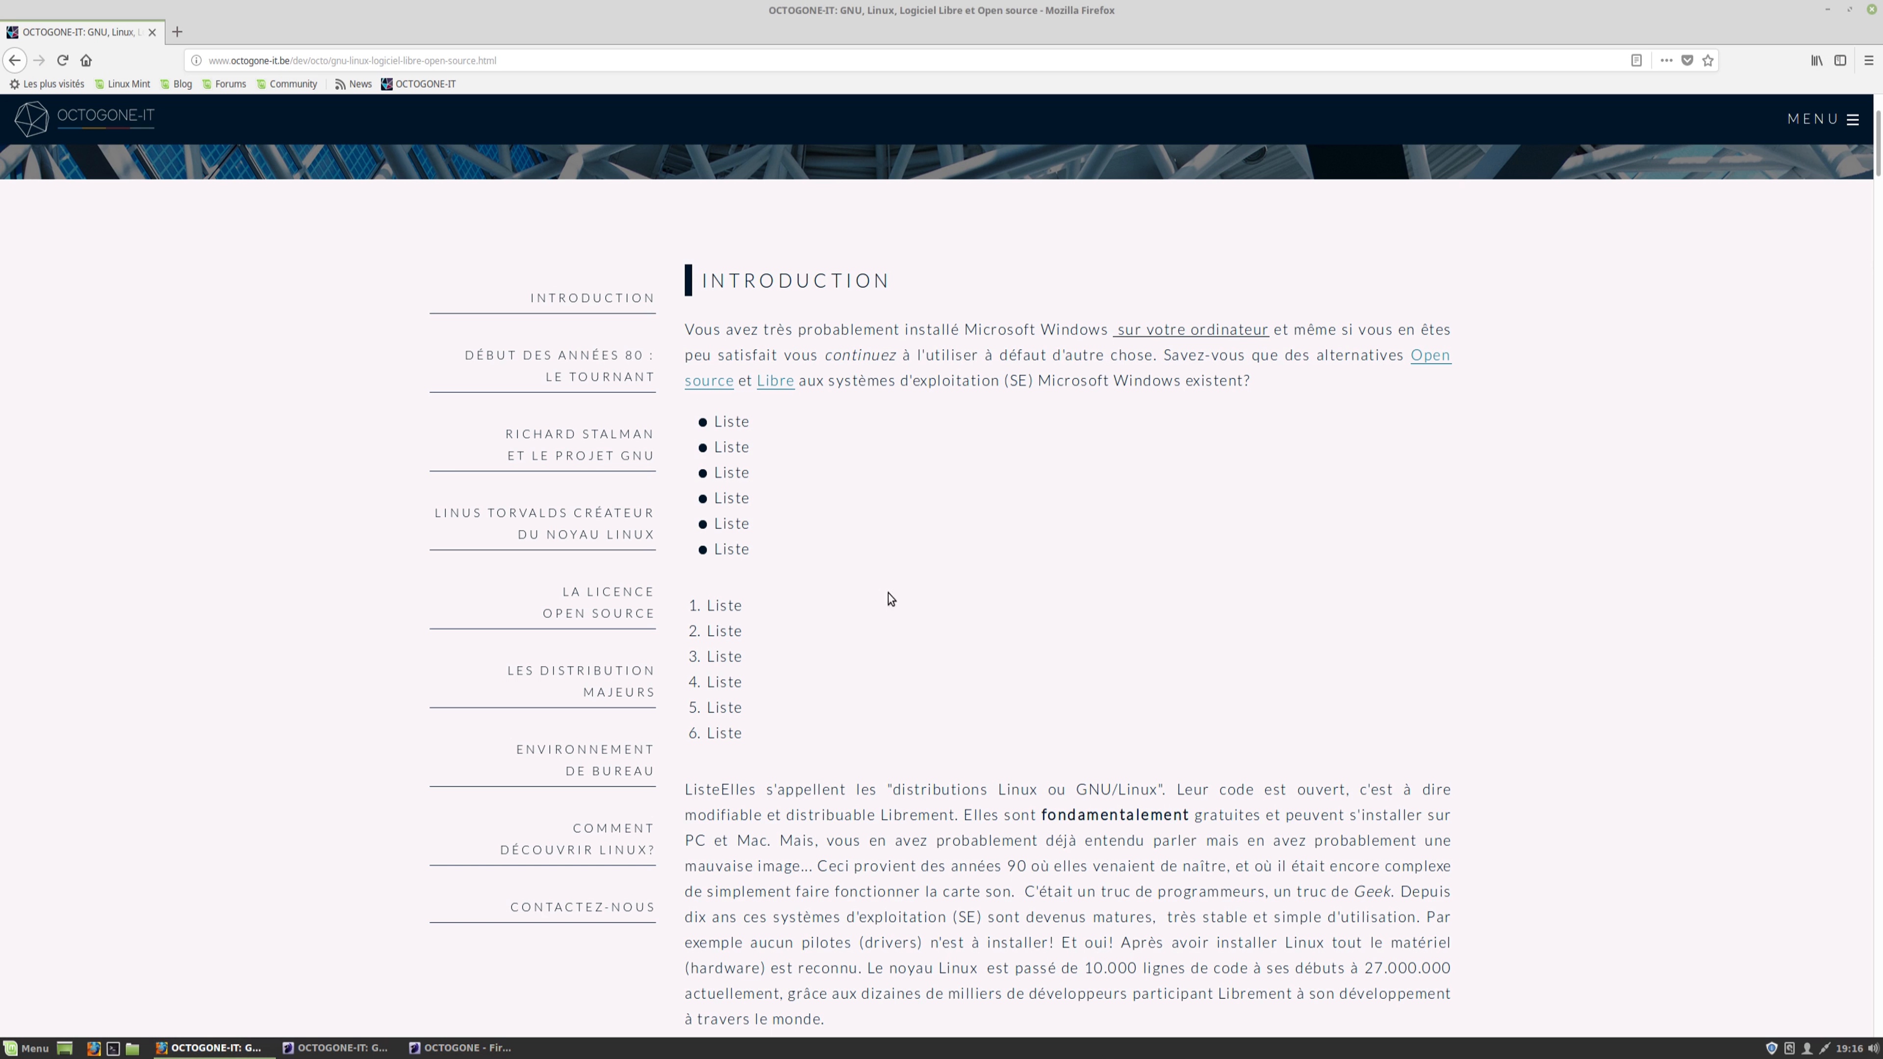
key("F5")
scroll(1176, 637, "down", 3)
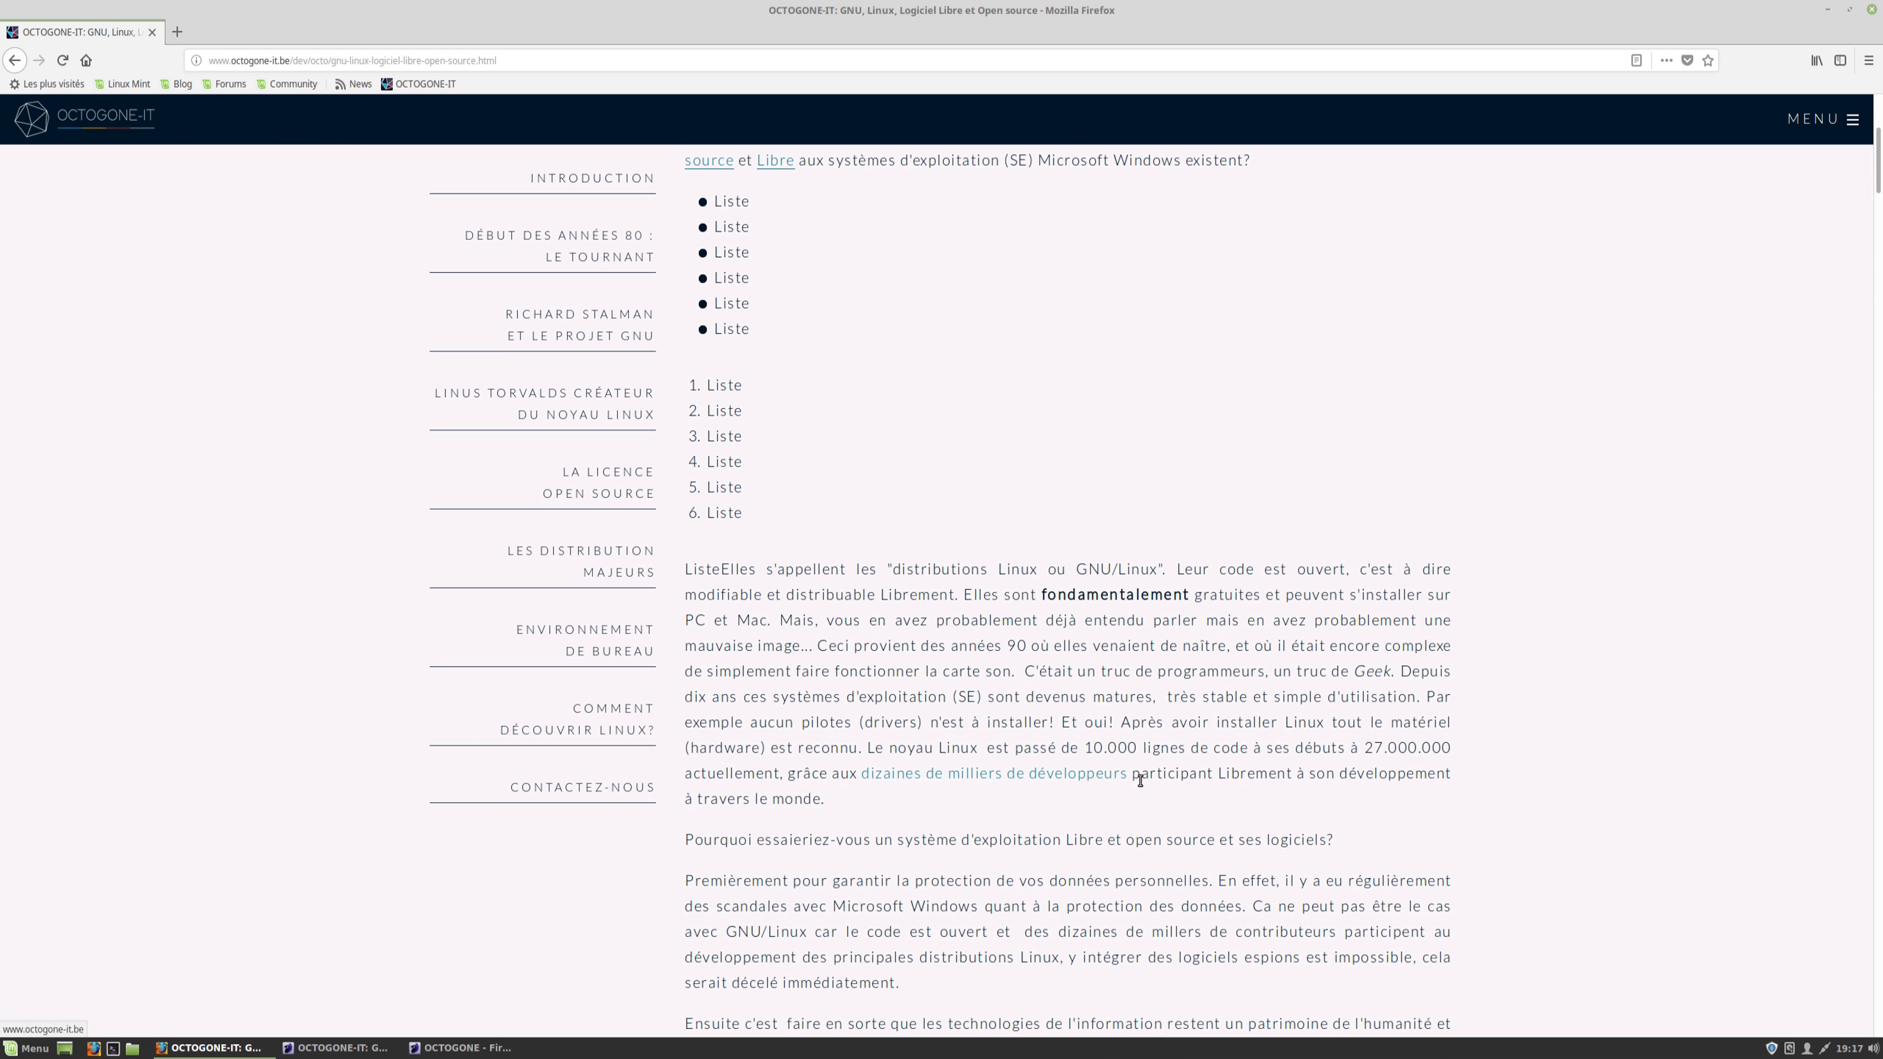
left_click(956, 778)
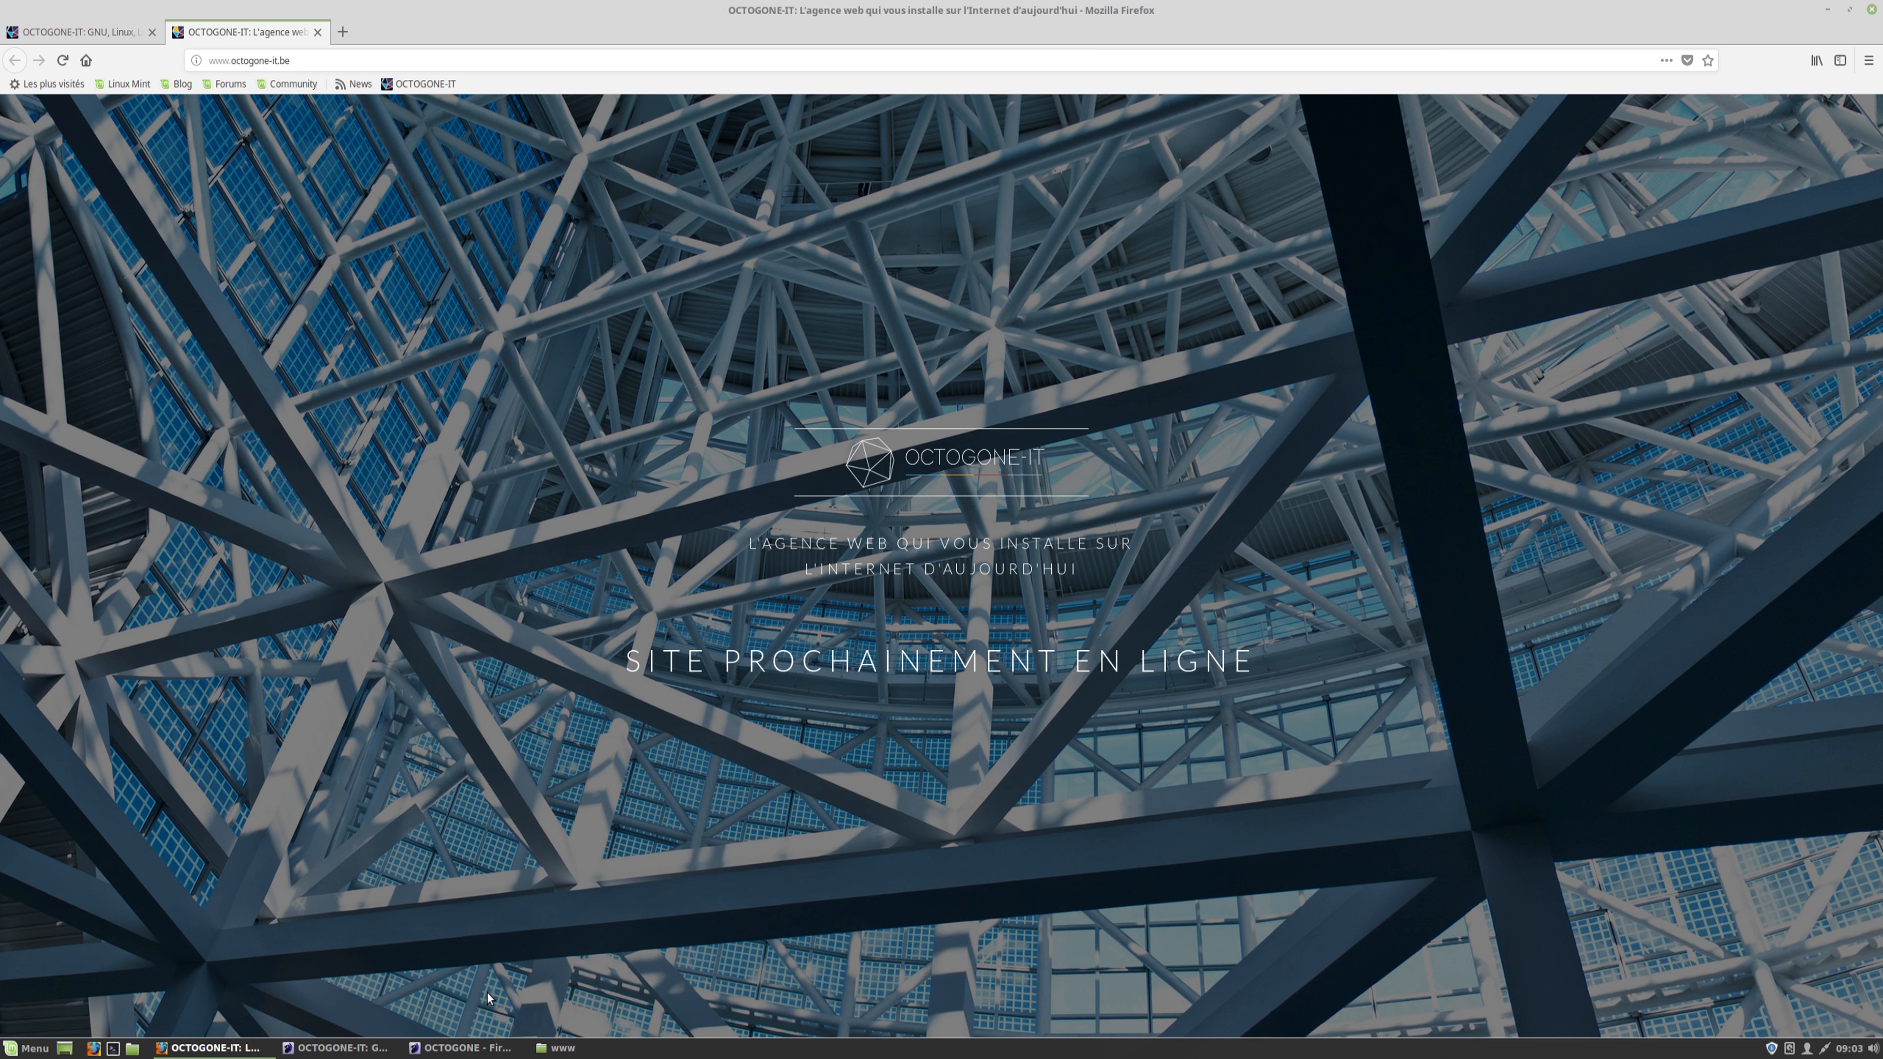
Back in BlueGriffon, copy the Linus Torvalds portrait and paste it at the start of the "Début des années 80" section's first paragraph
mouse_move(440, 1047)
left_click(334, 1048)
scroll(922, 676, "down", 20)
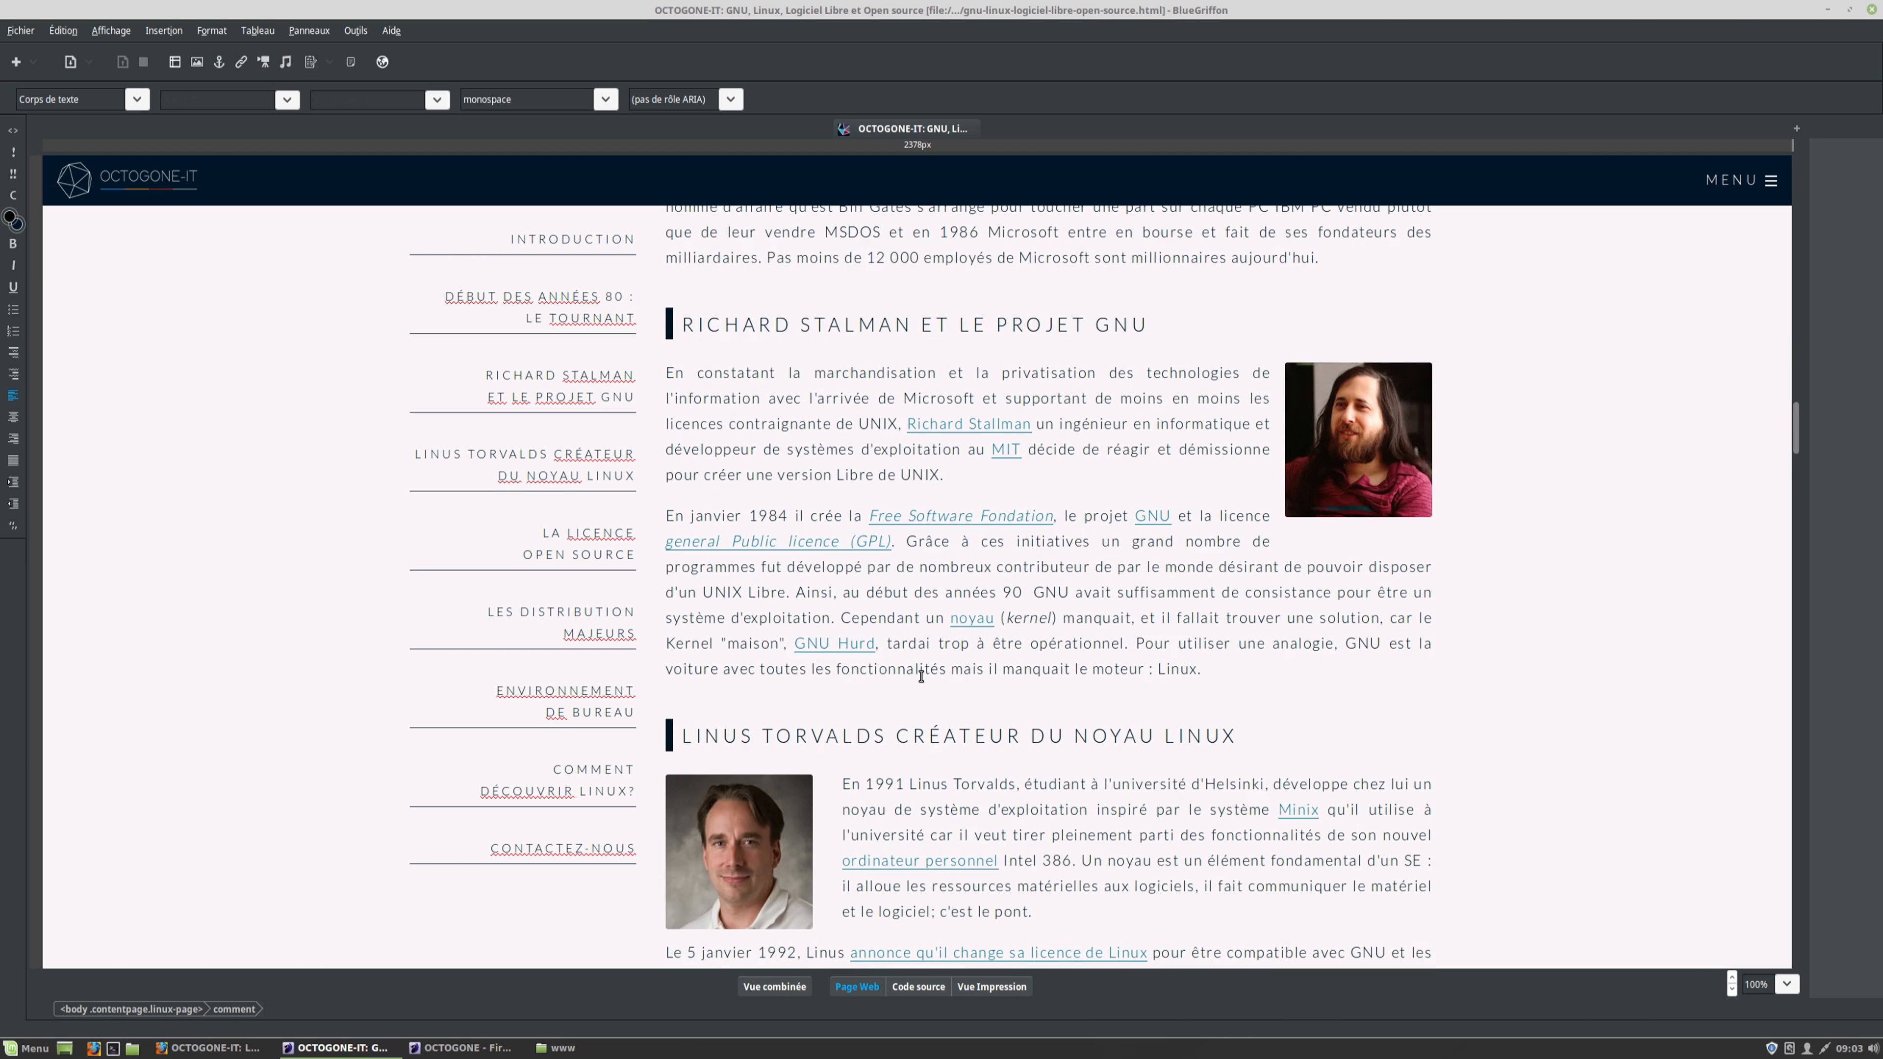
left_click(747, 437)
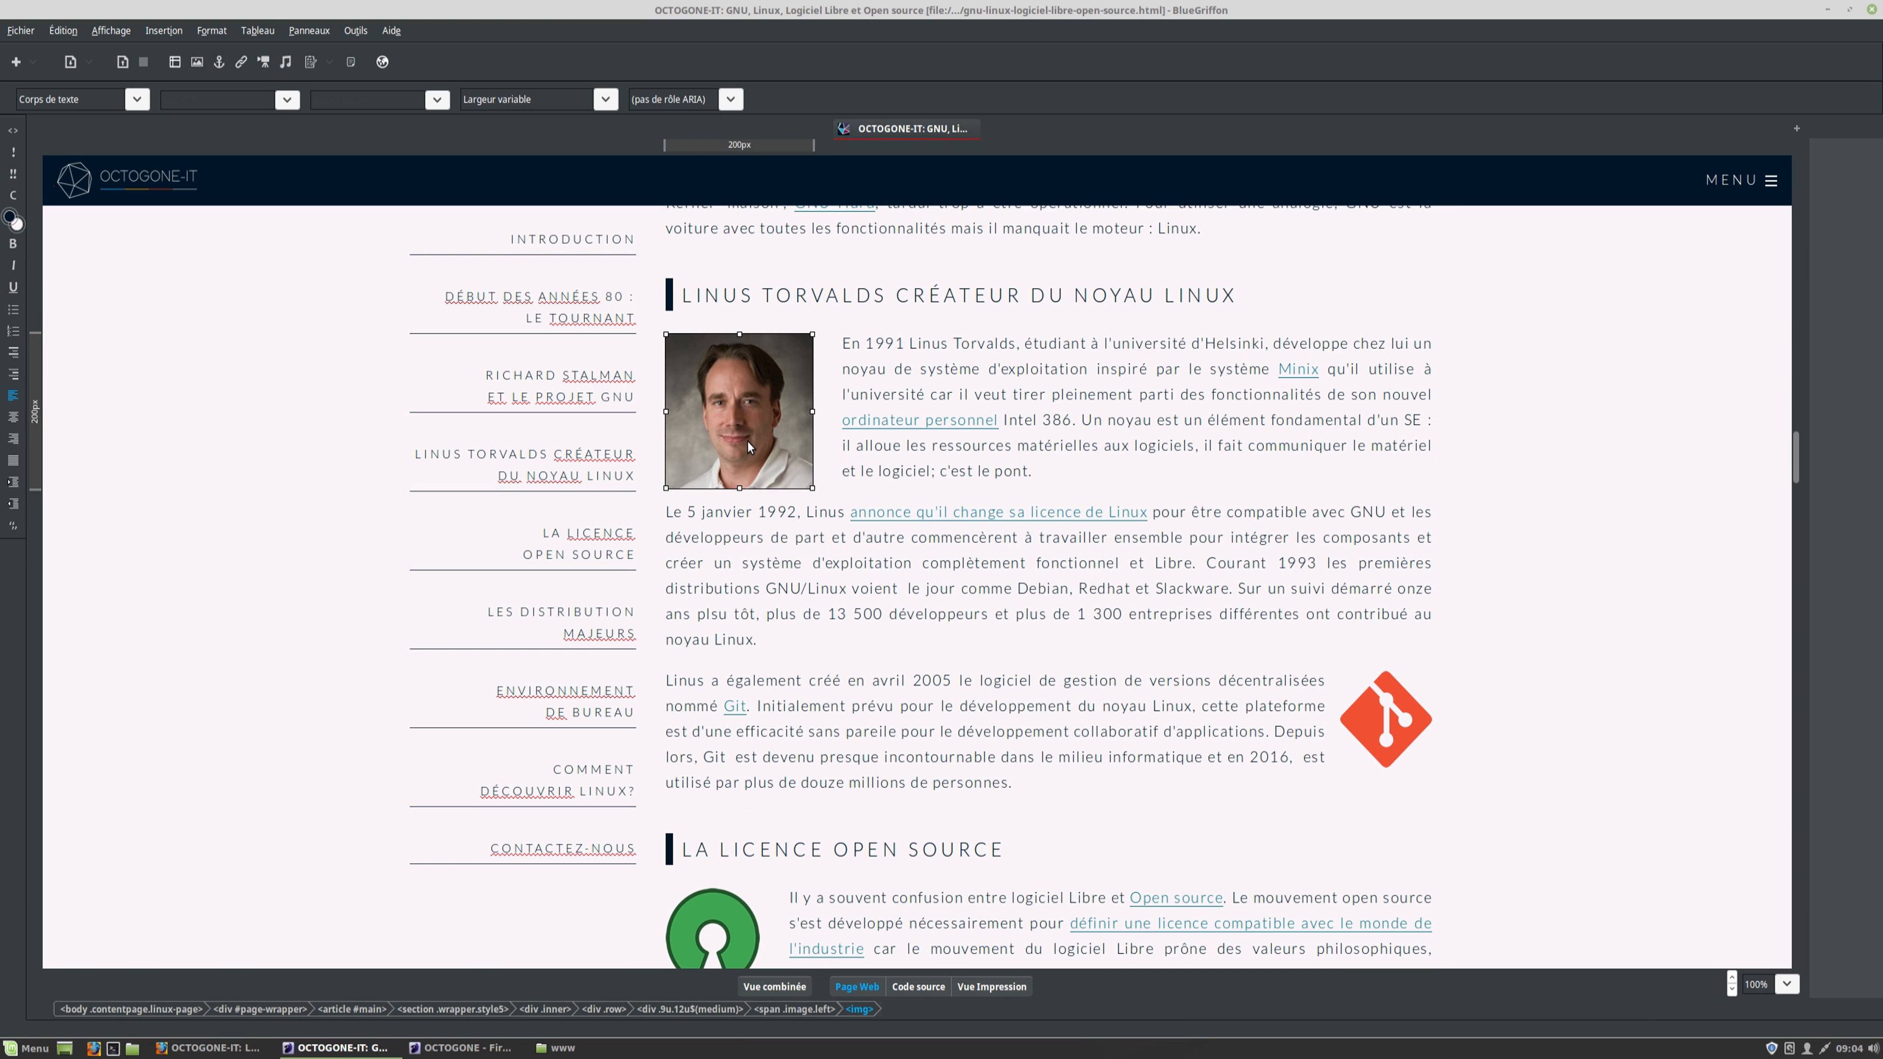
scroll(749, 454, "up", 3)
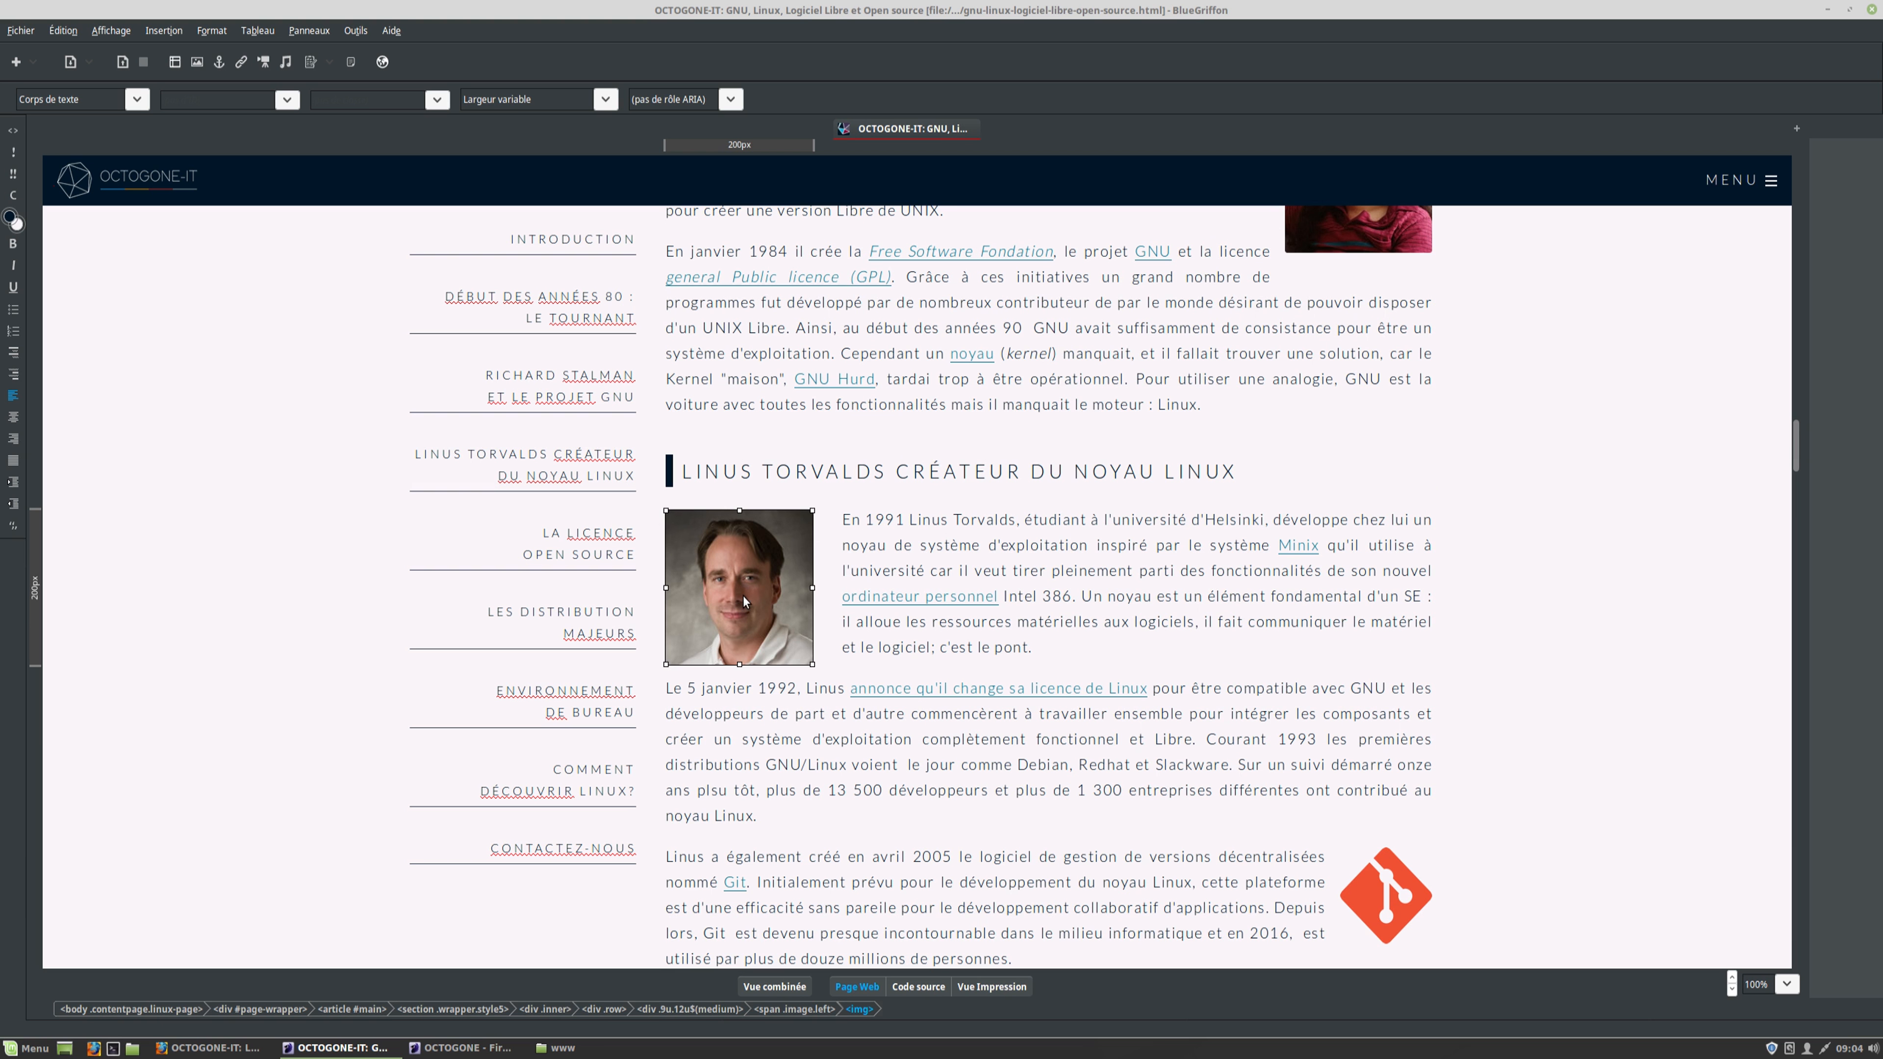
scroll(760, 482, "up", 8)
scroll(759, 486, "up", 20)
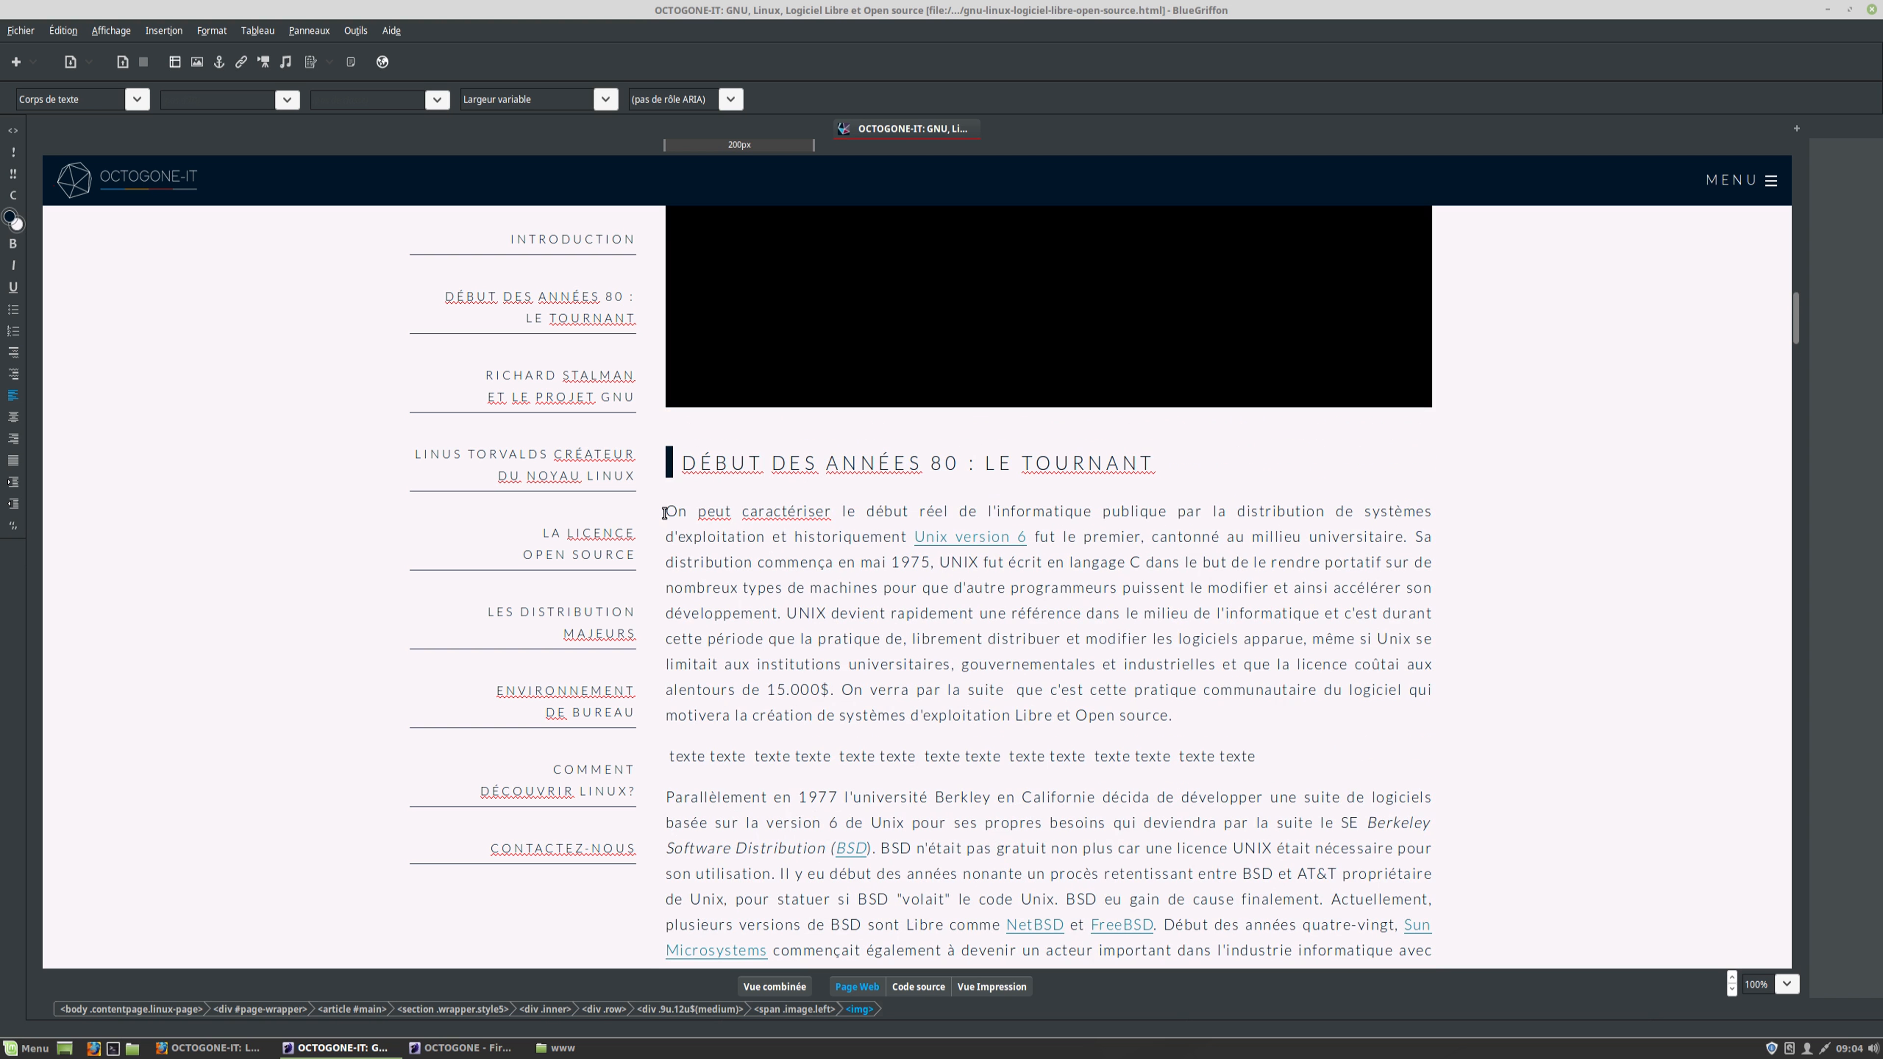
left_click(665, 513)
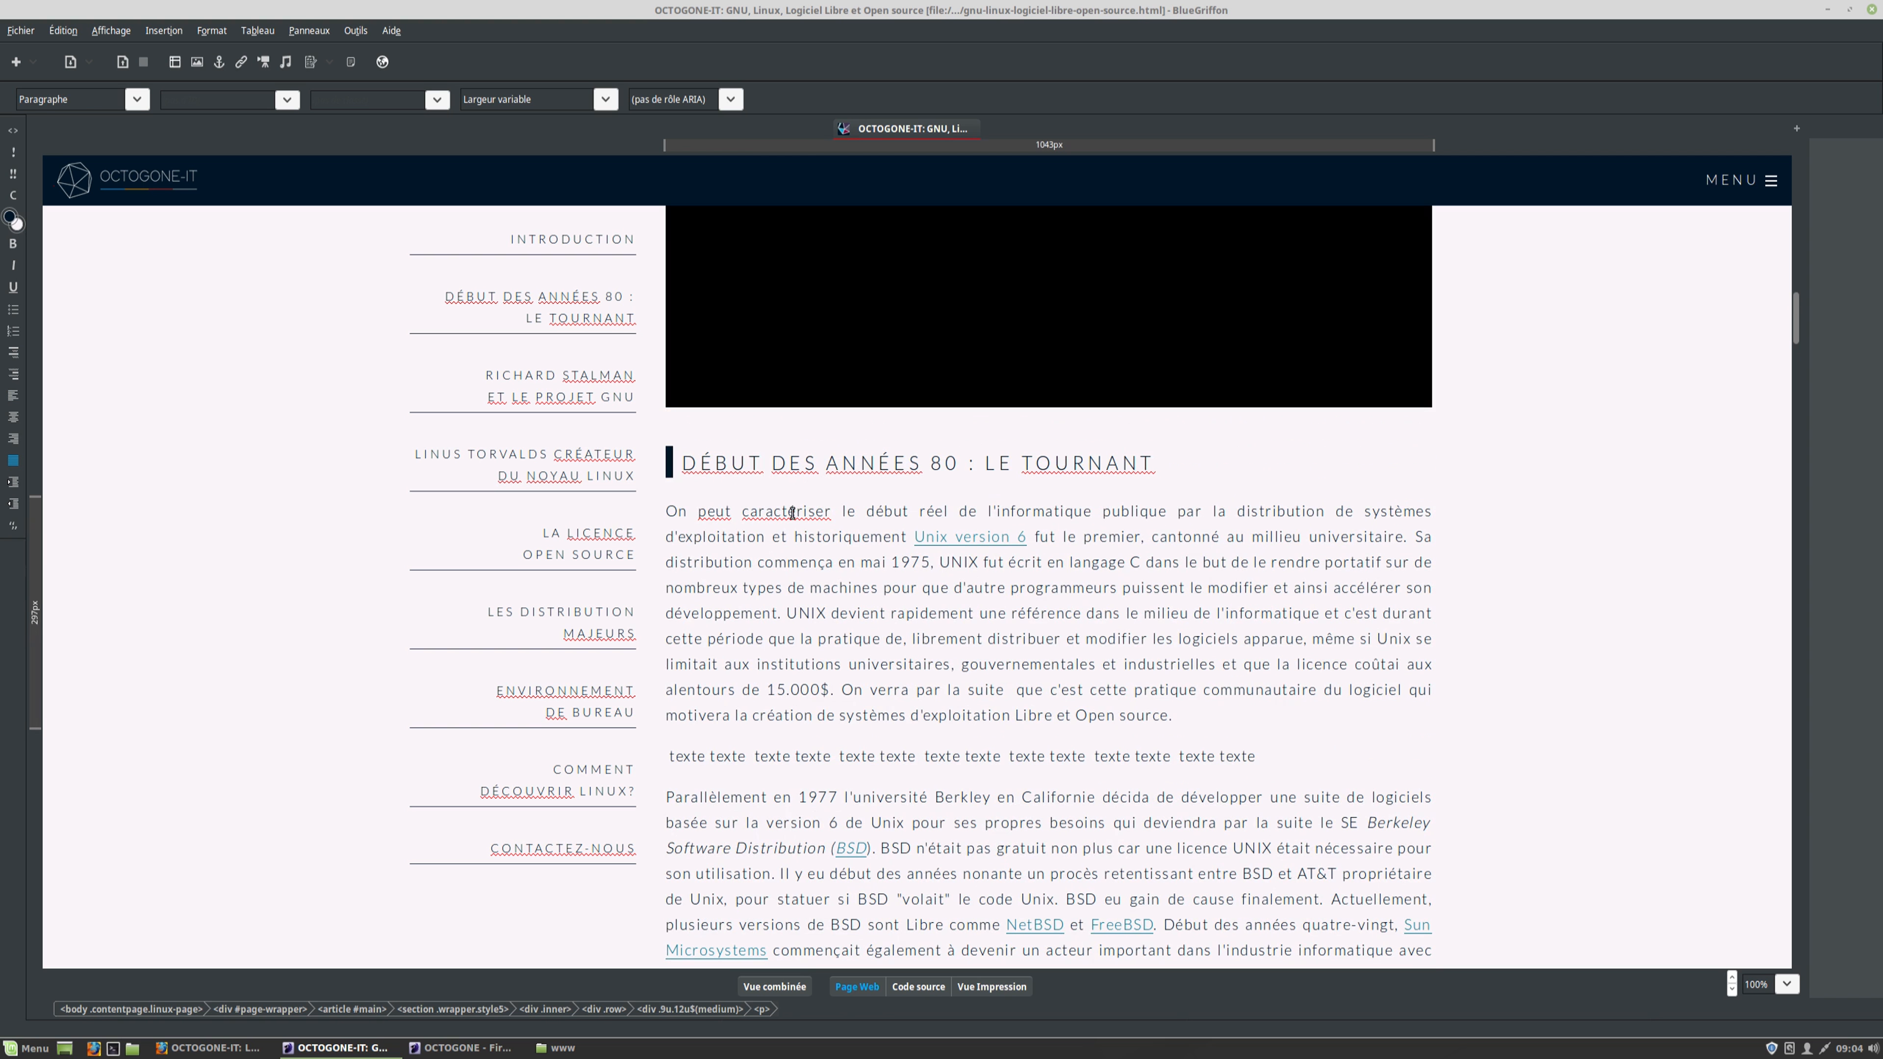
key("ctrl+v")
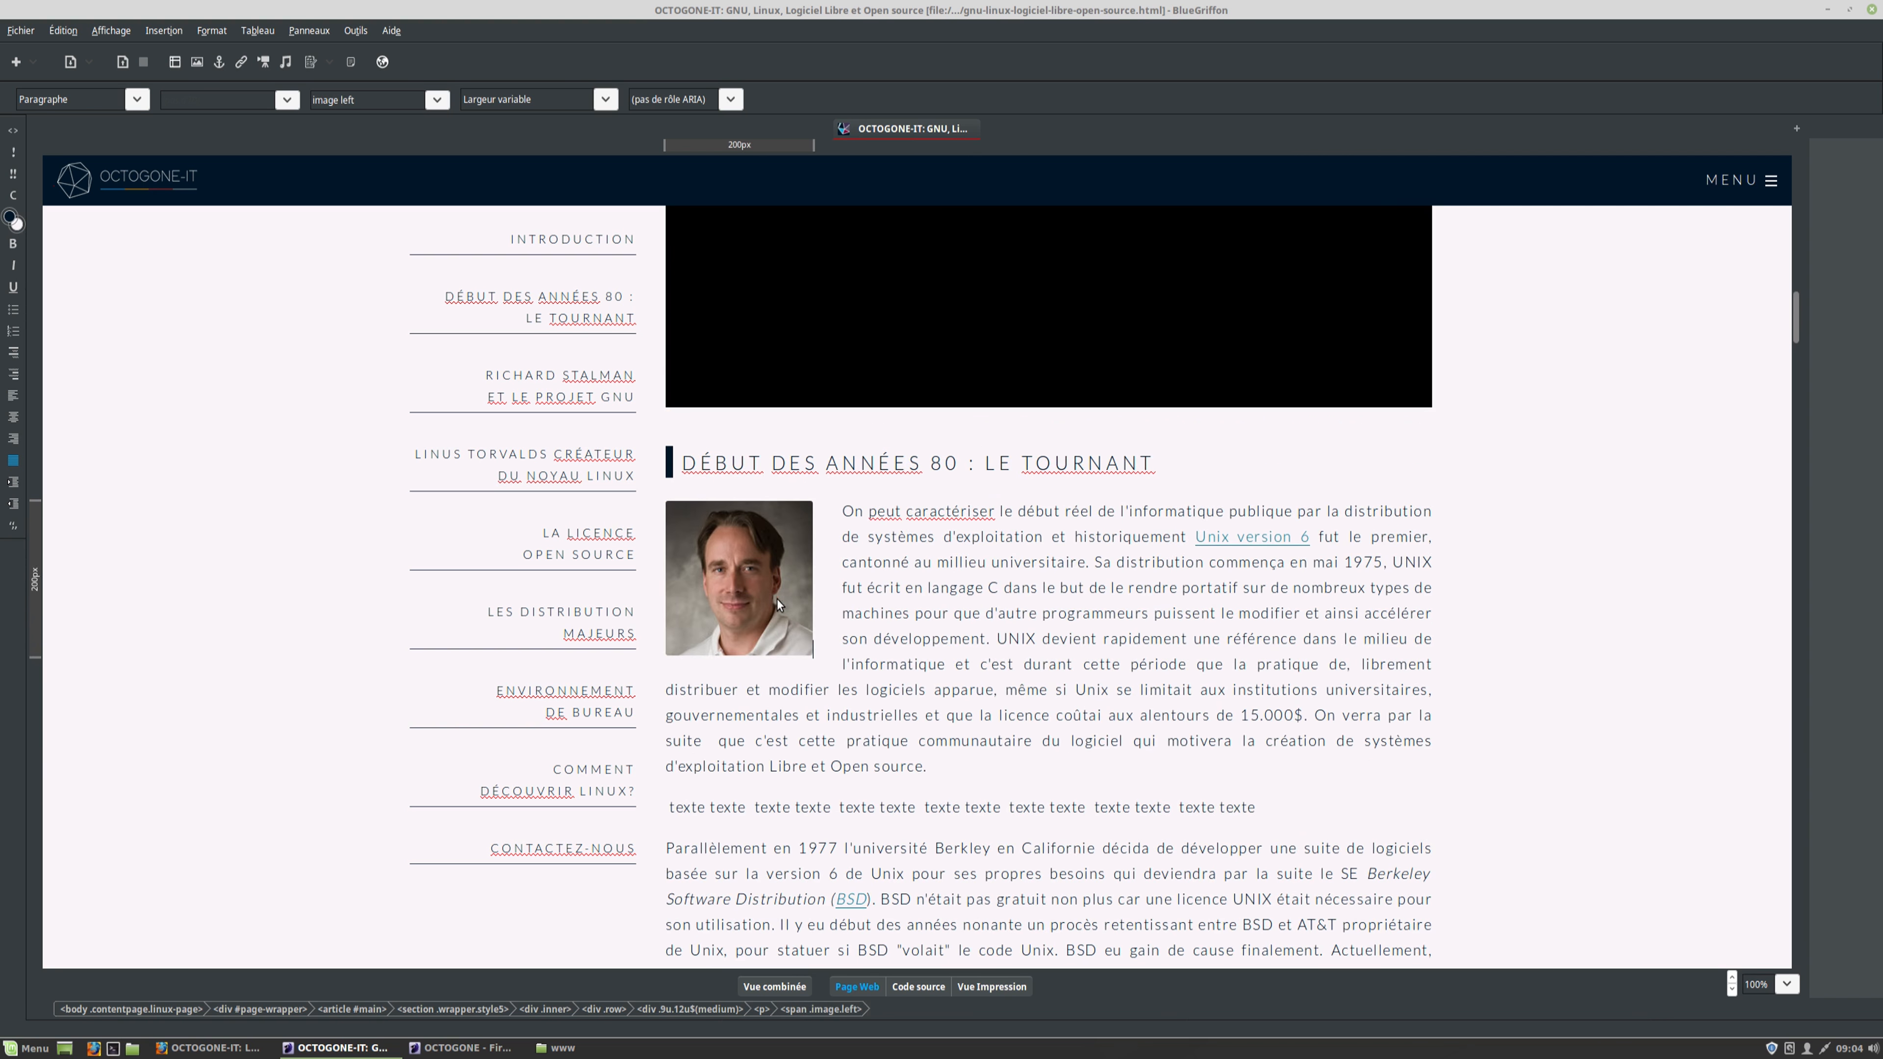
Locate "peut caractériser" from the first "Début des années 80" paragraph in the source code and separate the paragraph text from the image span
left_click_drag(887, 512, 995, 512)
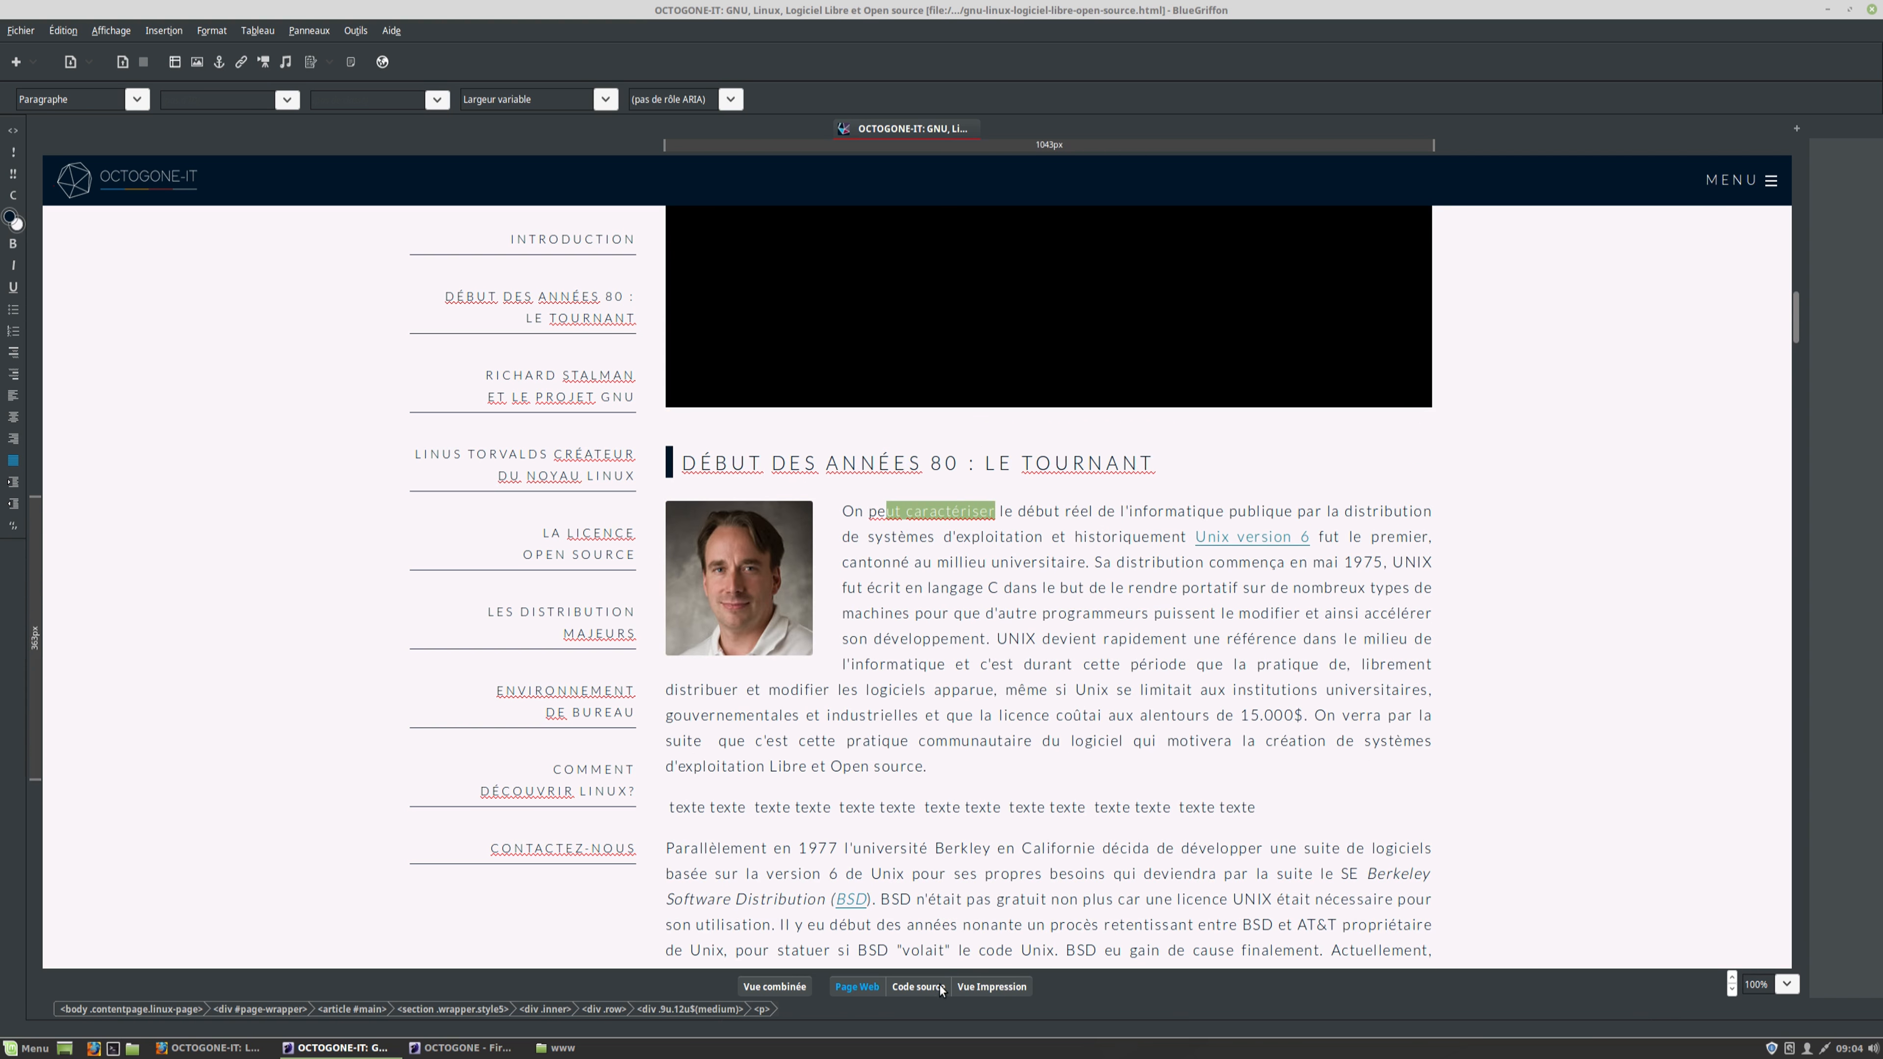
left_click(918, 991)
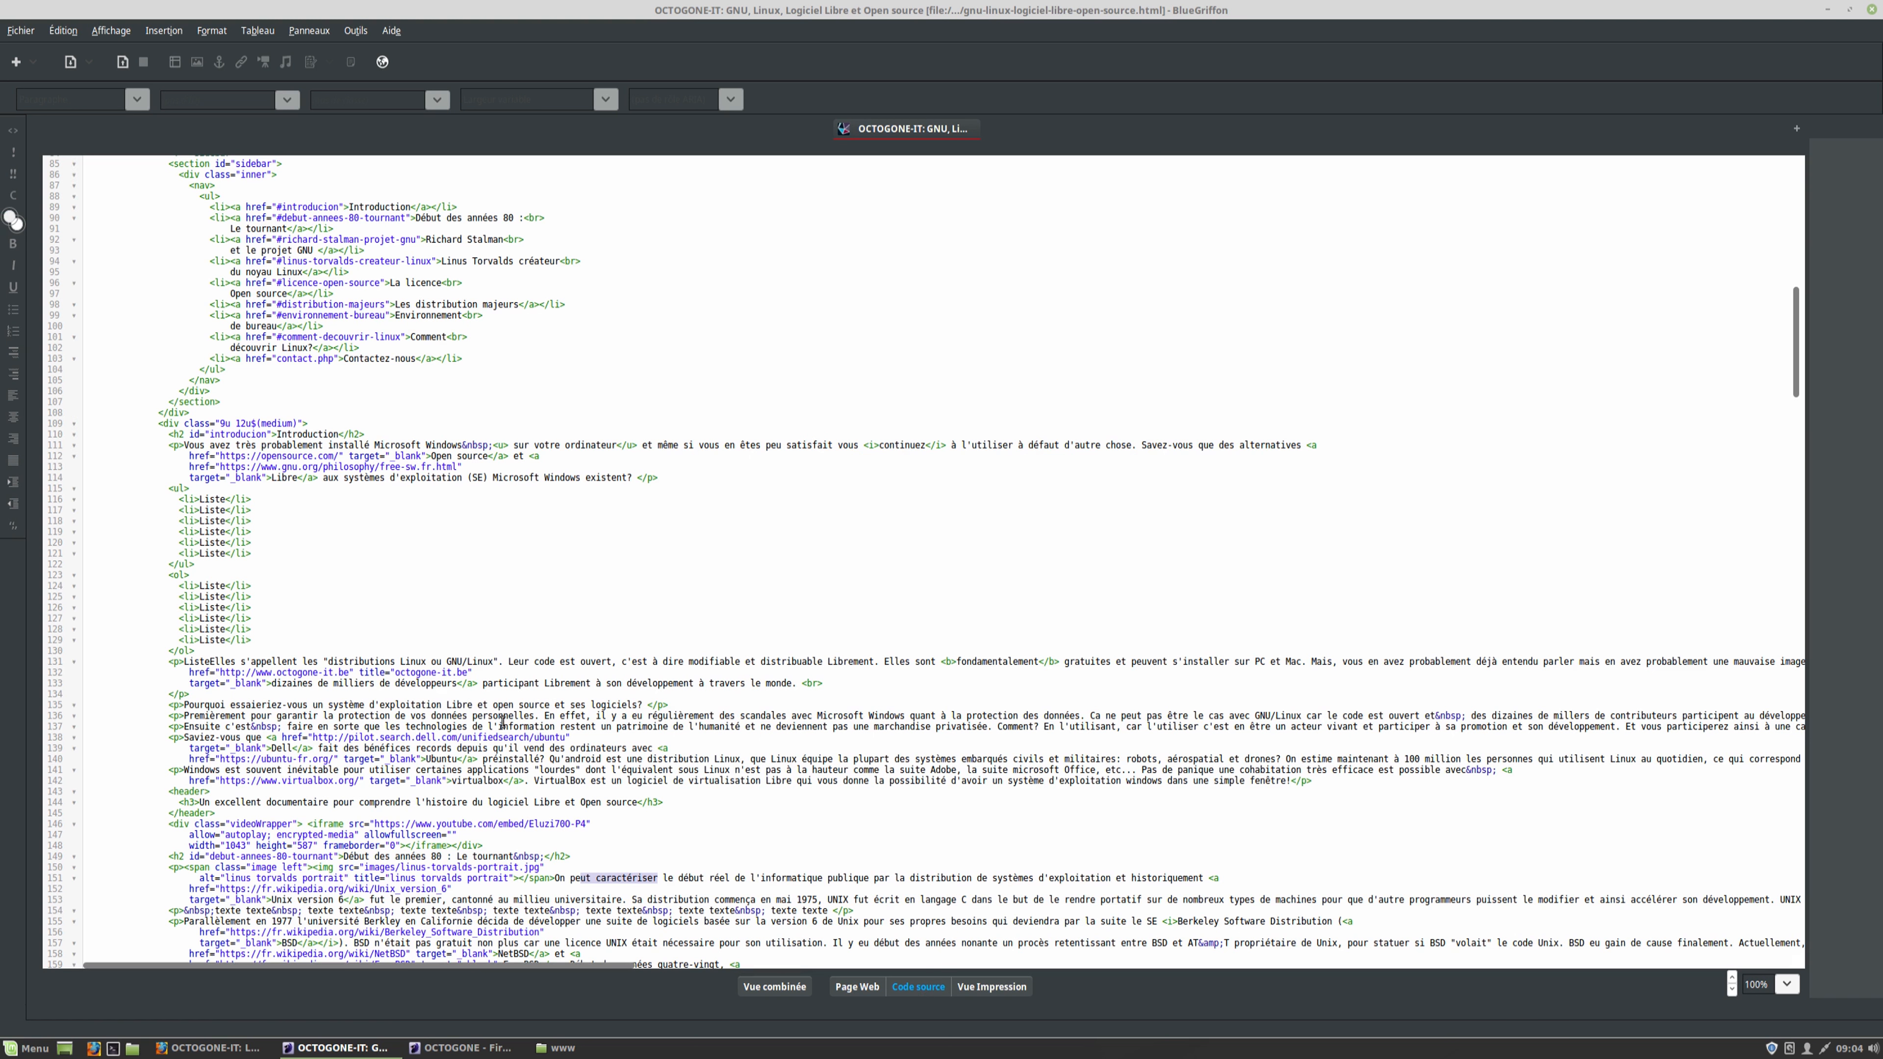
scroll(616, 834, "down", 2)
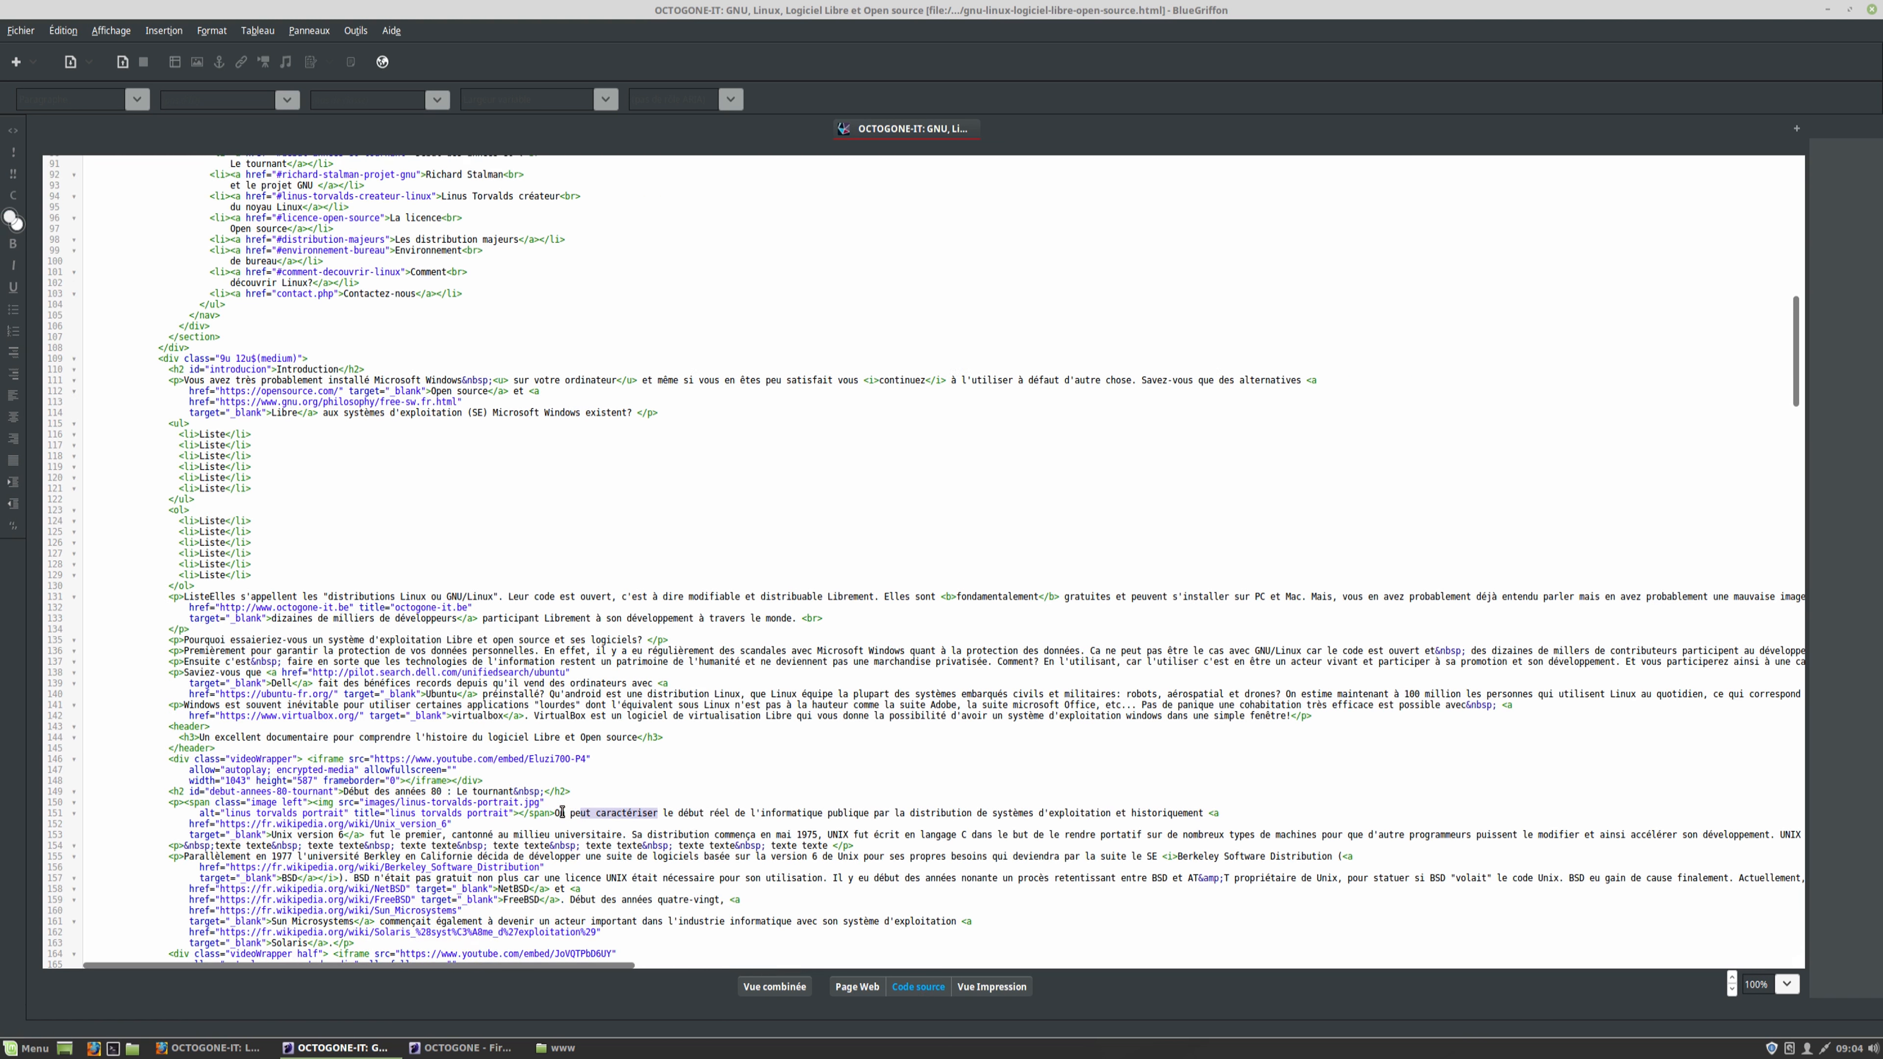
left_click(555, 813)
key("Return")
key("Return")
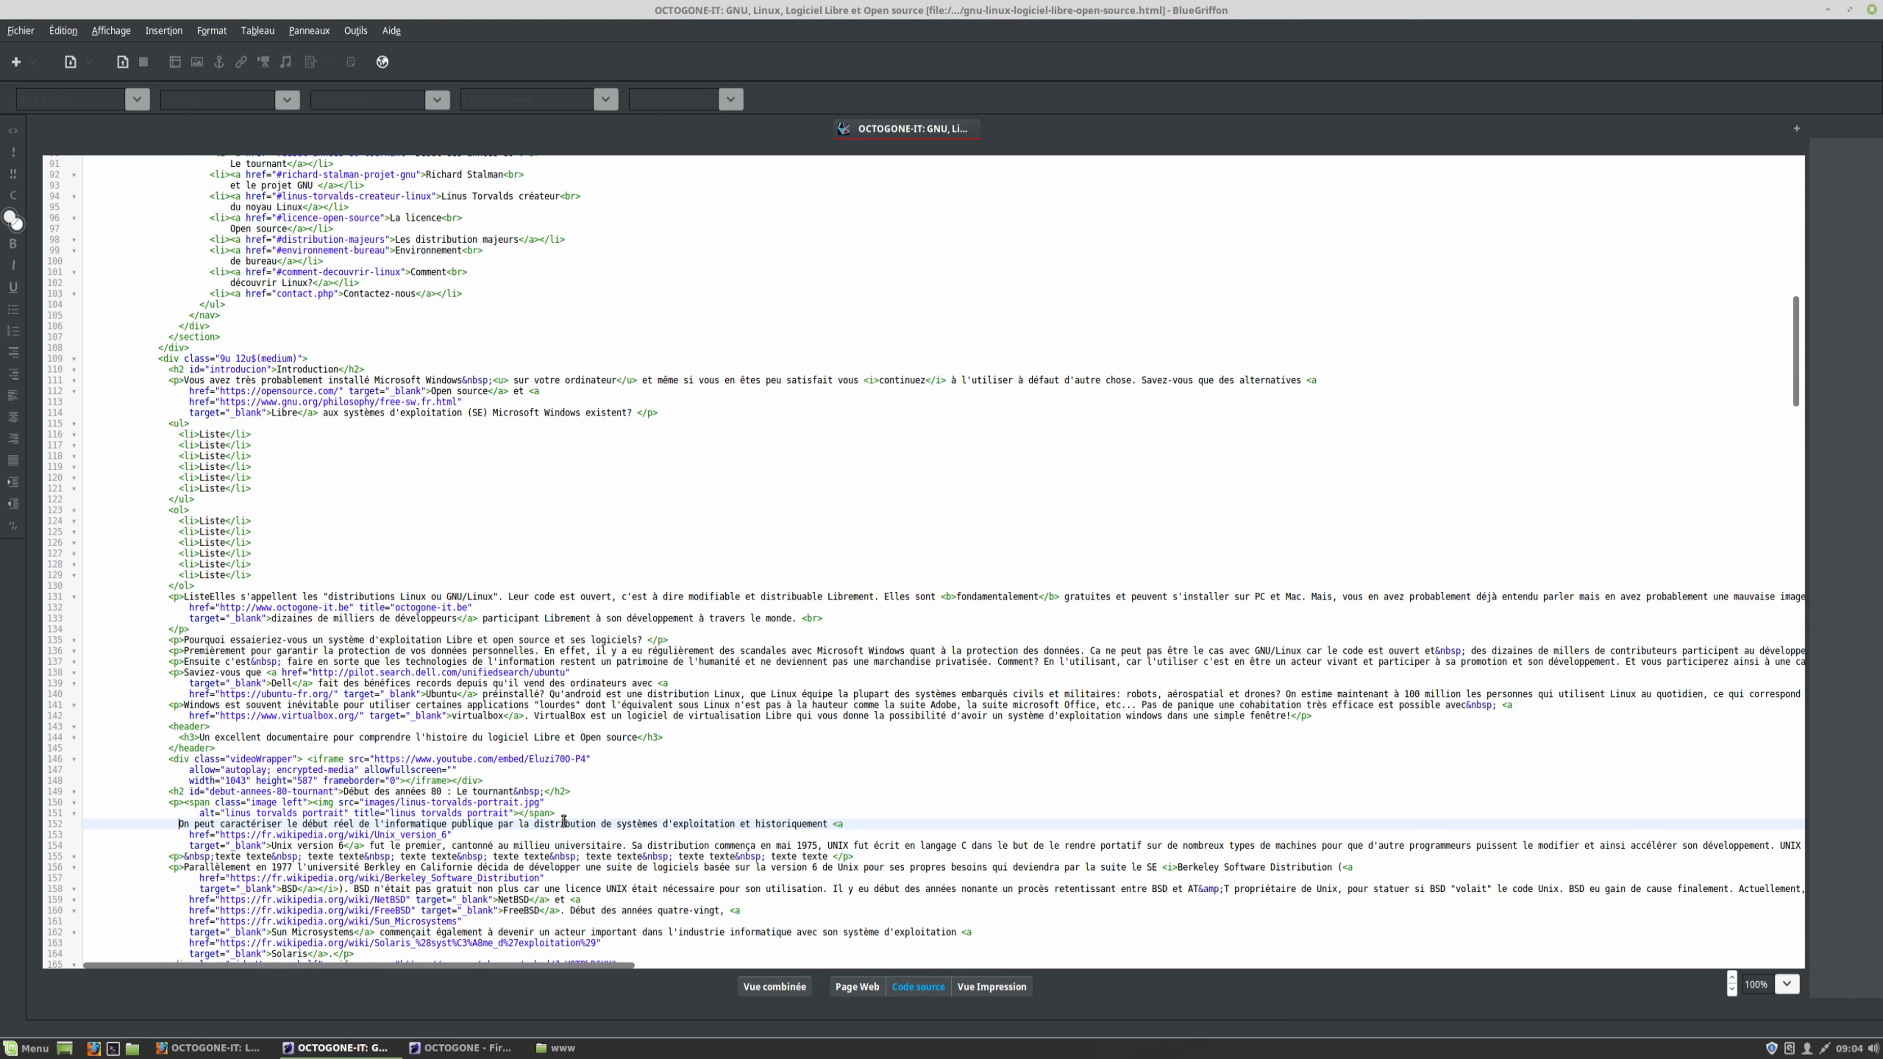
Put the portrait's opening span tag, its img tag and the closing span tag on separate lines in the source code
left_click(186, 802)
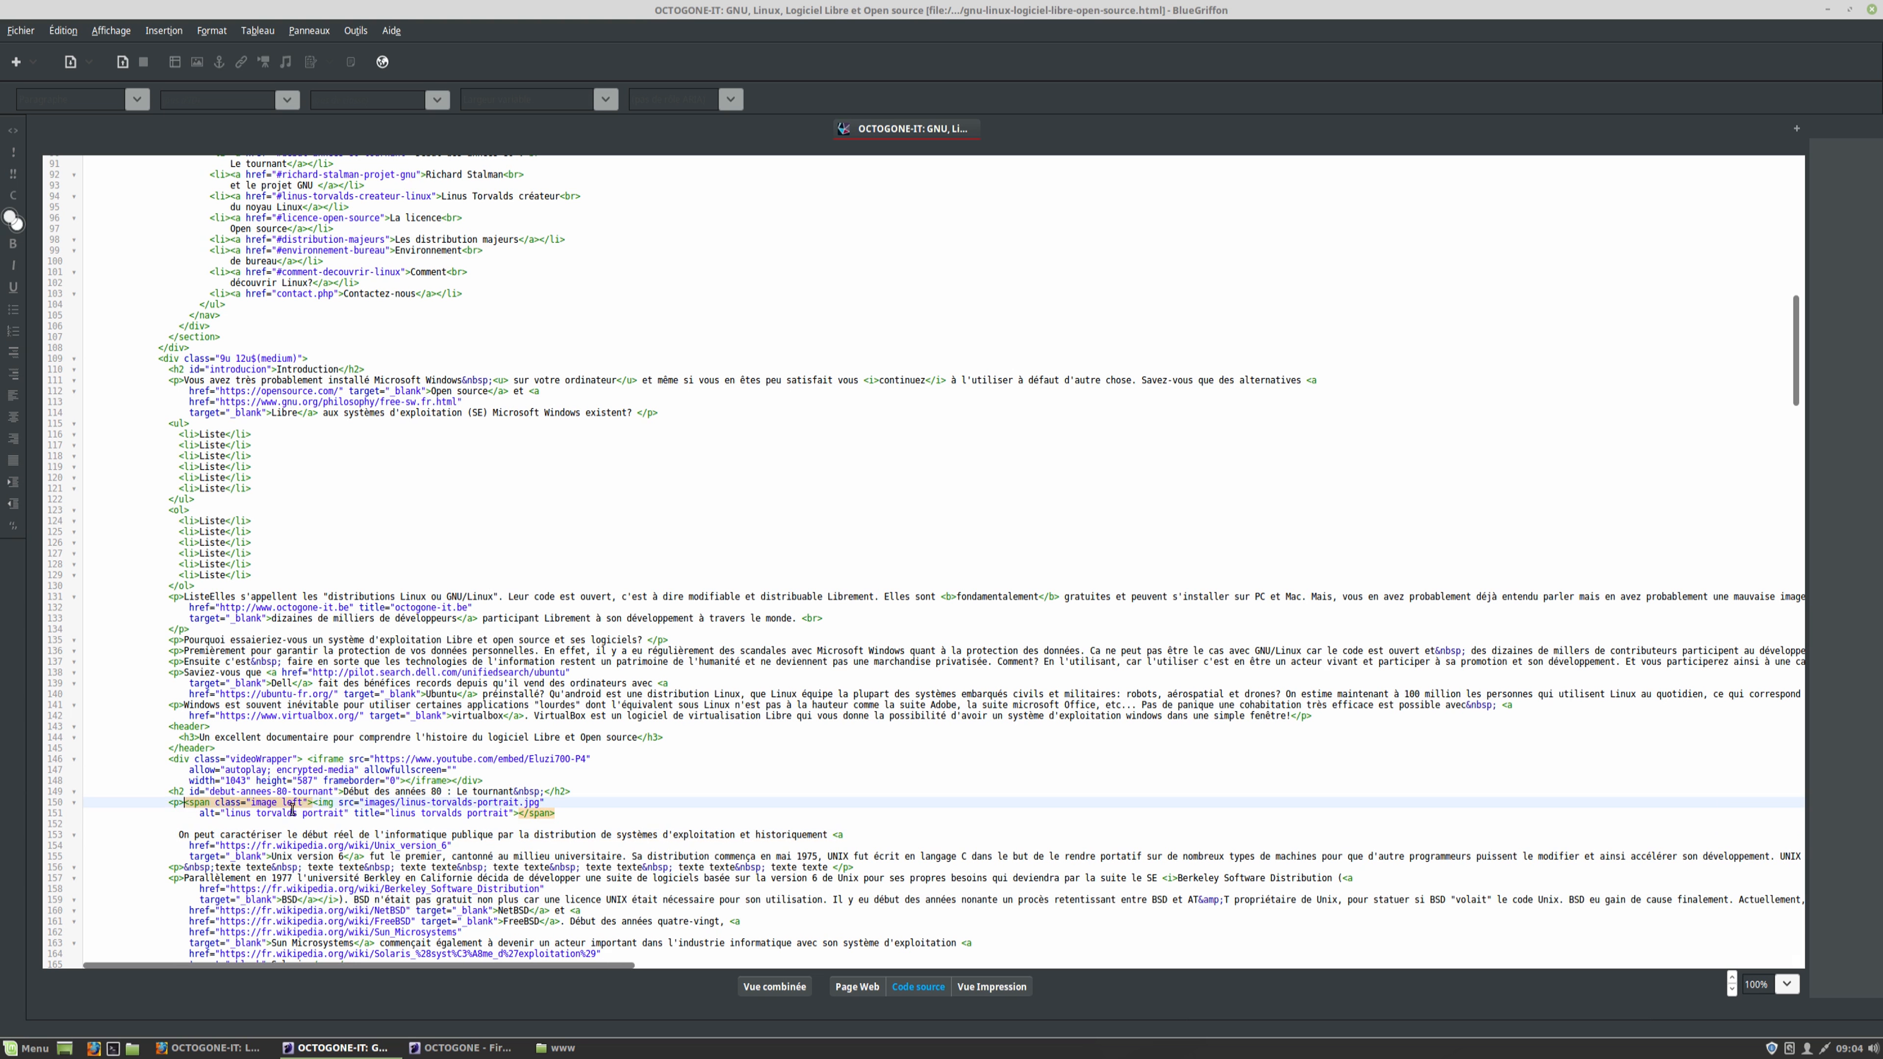
key("Return")
key("Return")
left_click(310, 824)
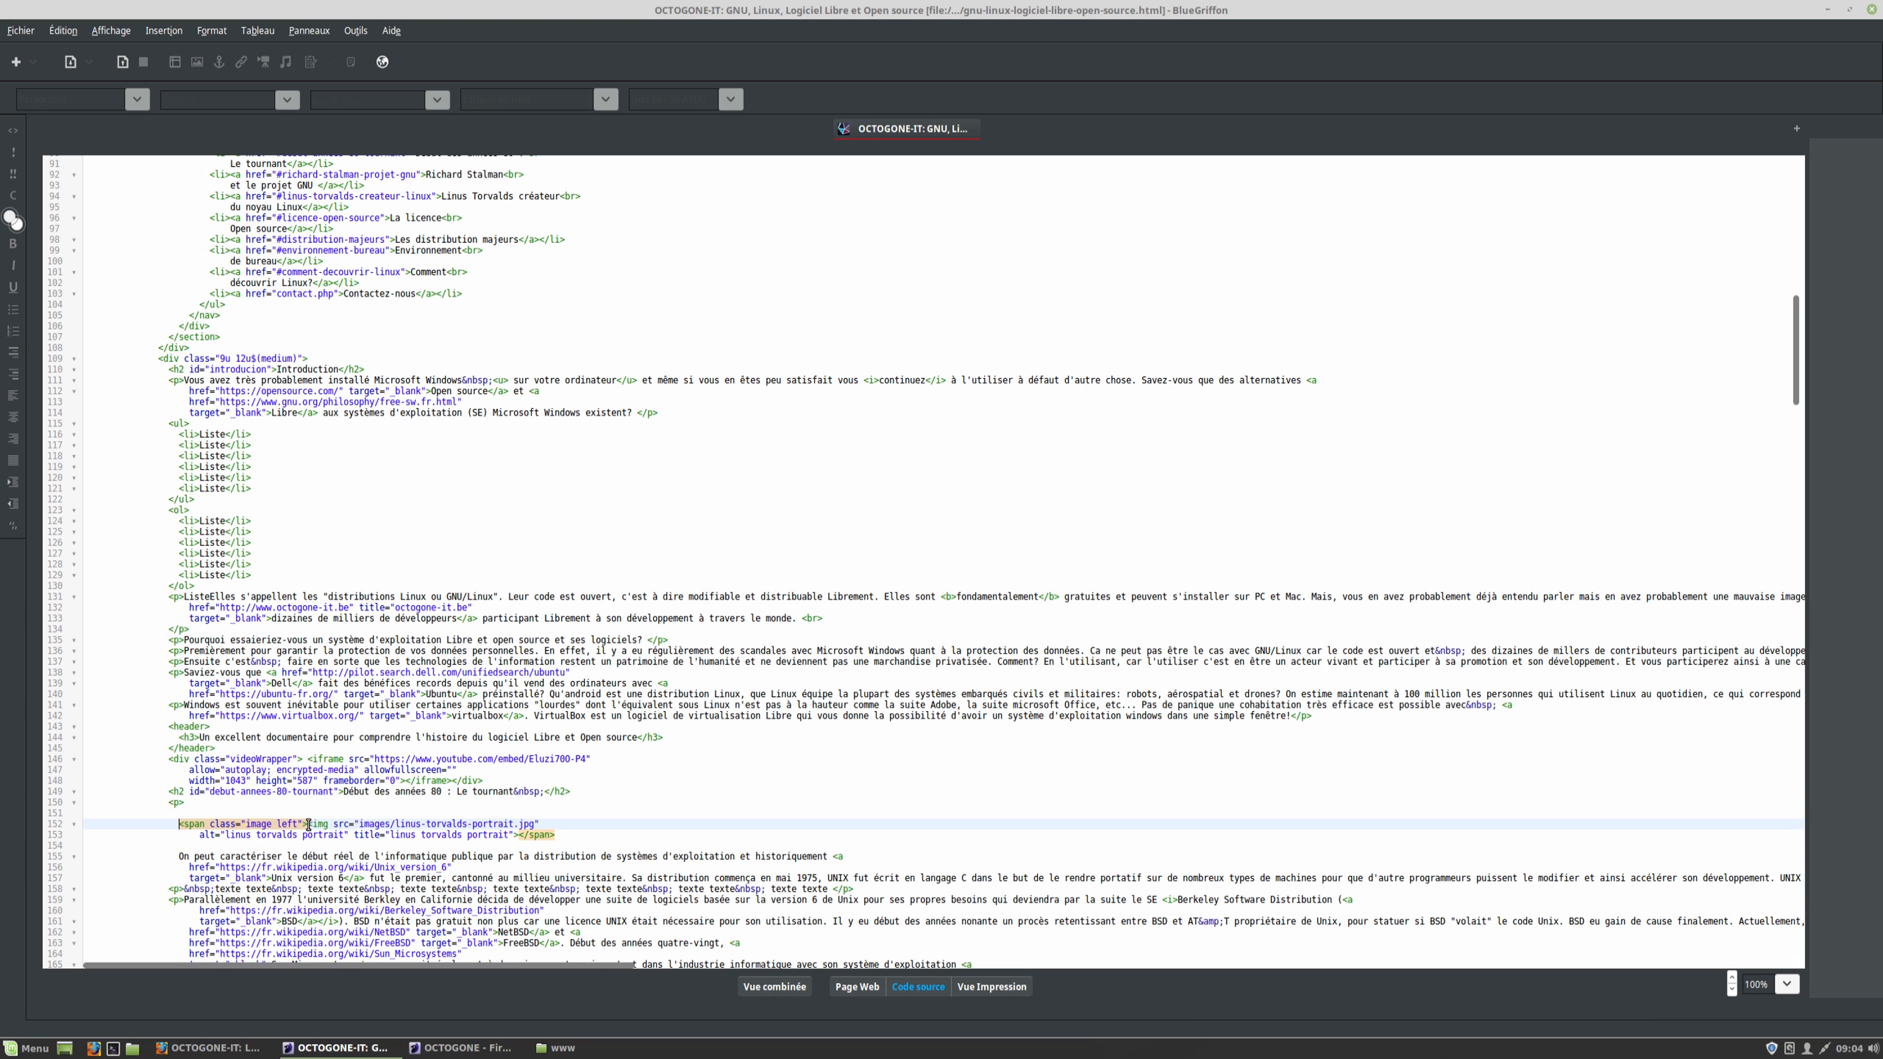
key("Return")
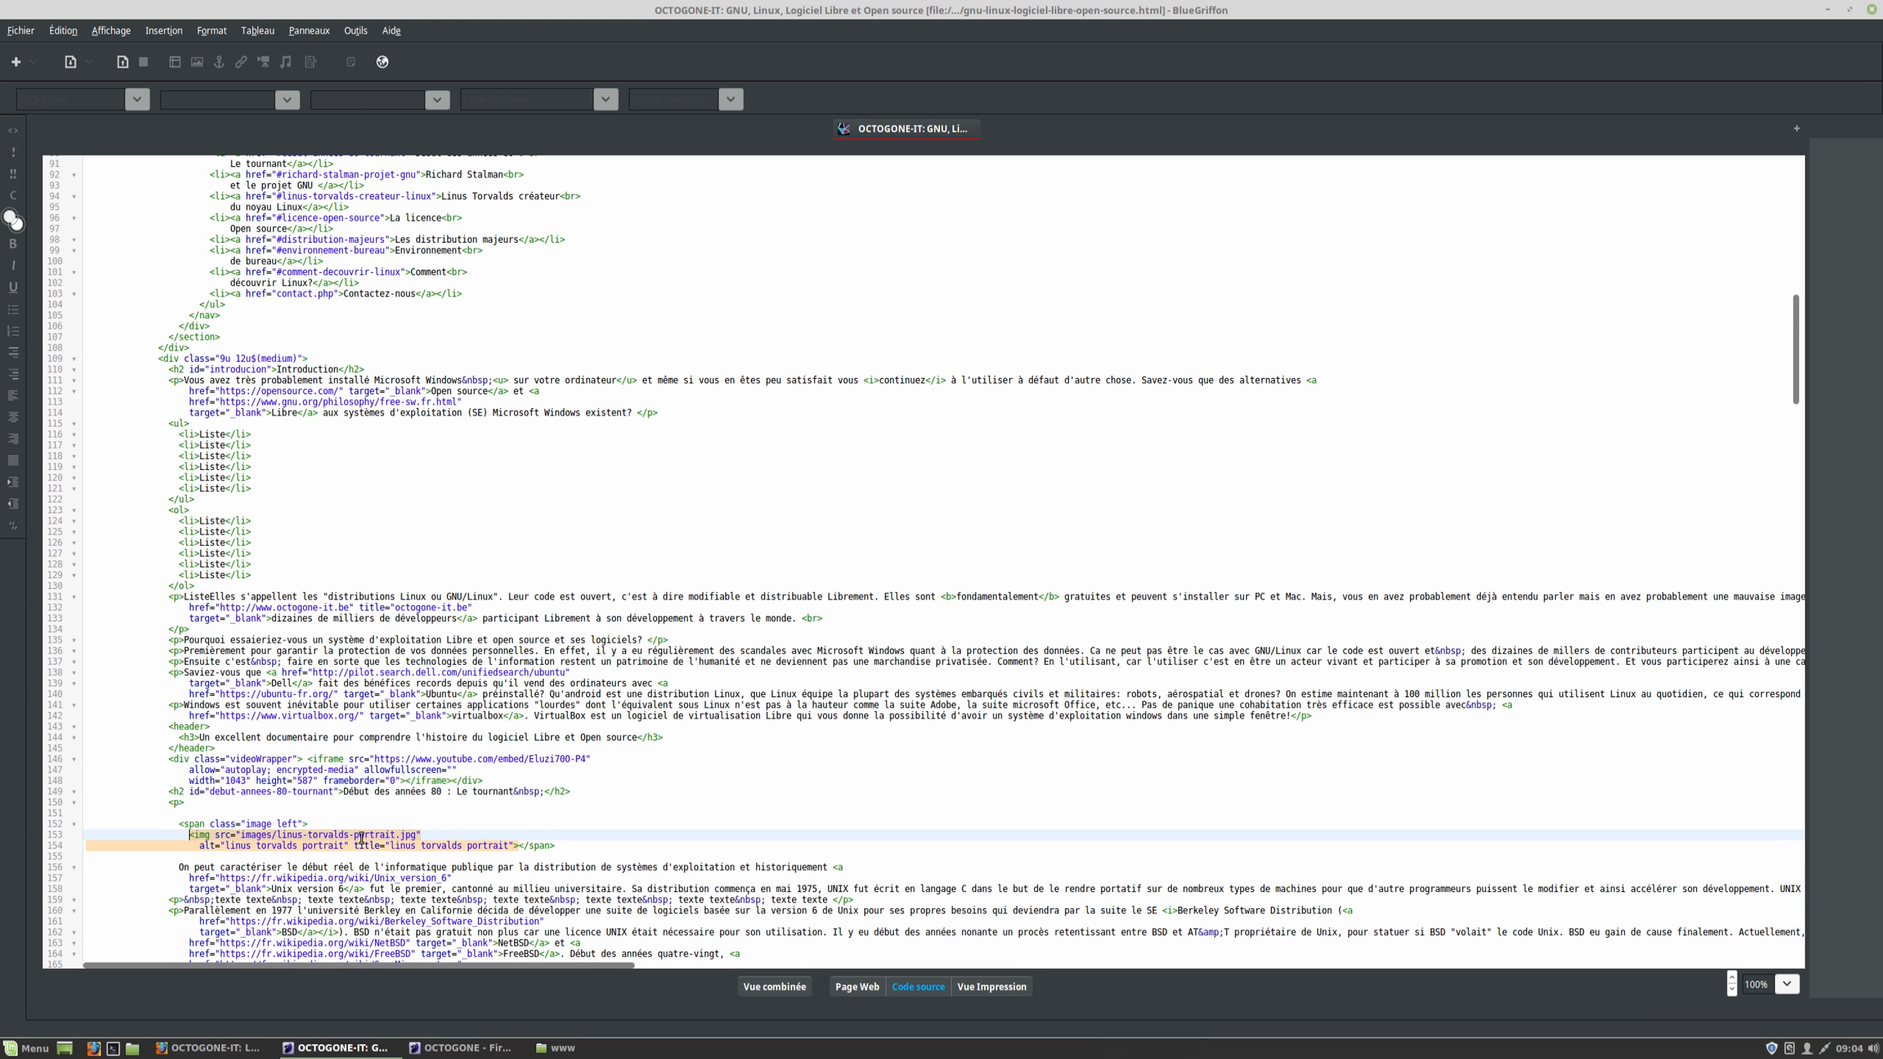
left_click(520, 845)
key("Return")
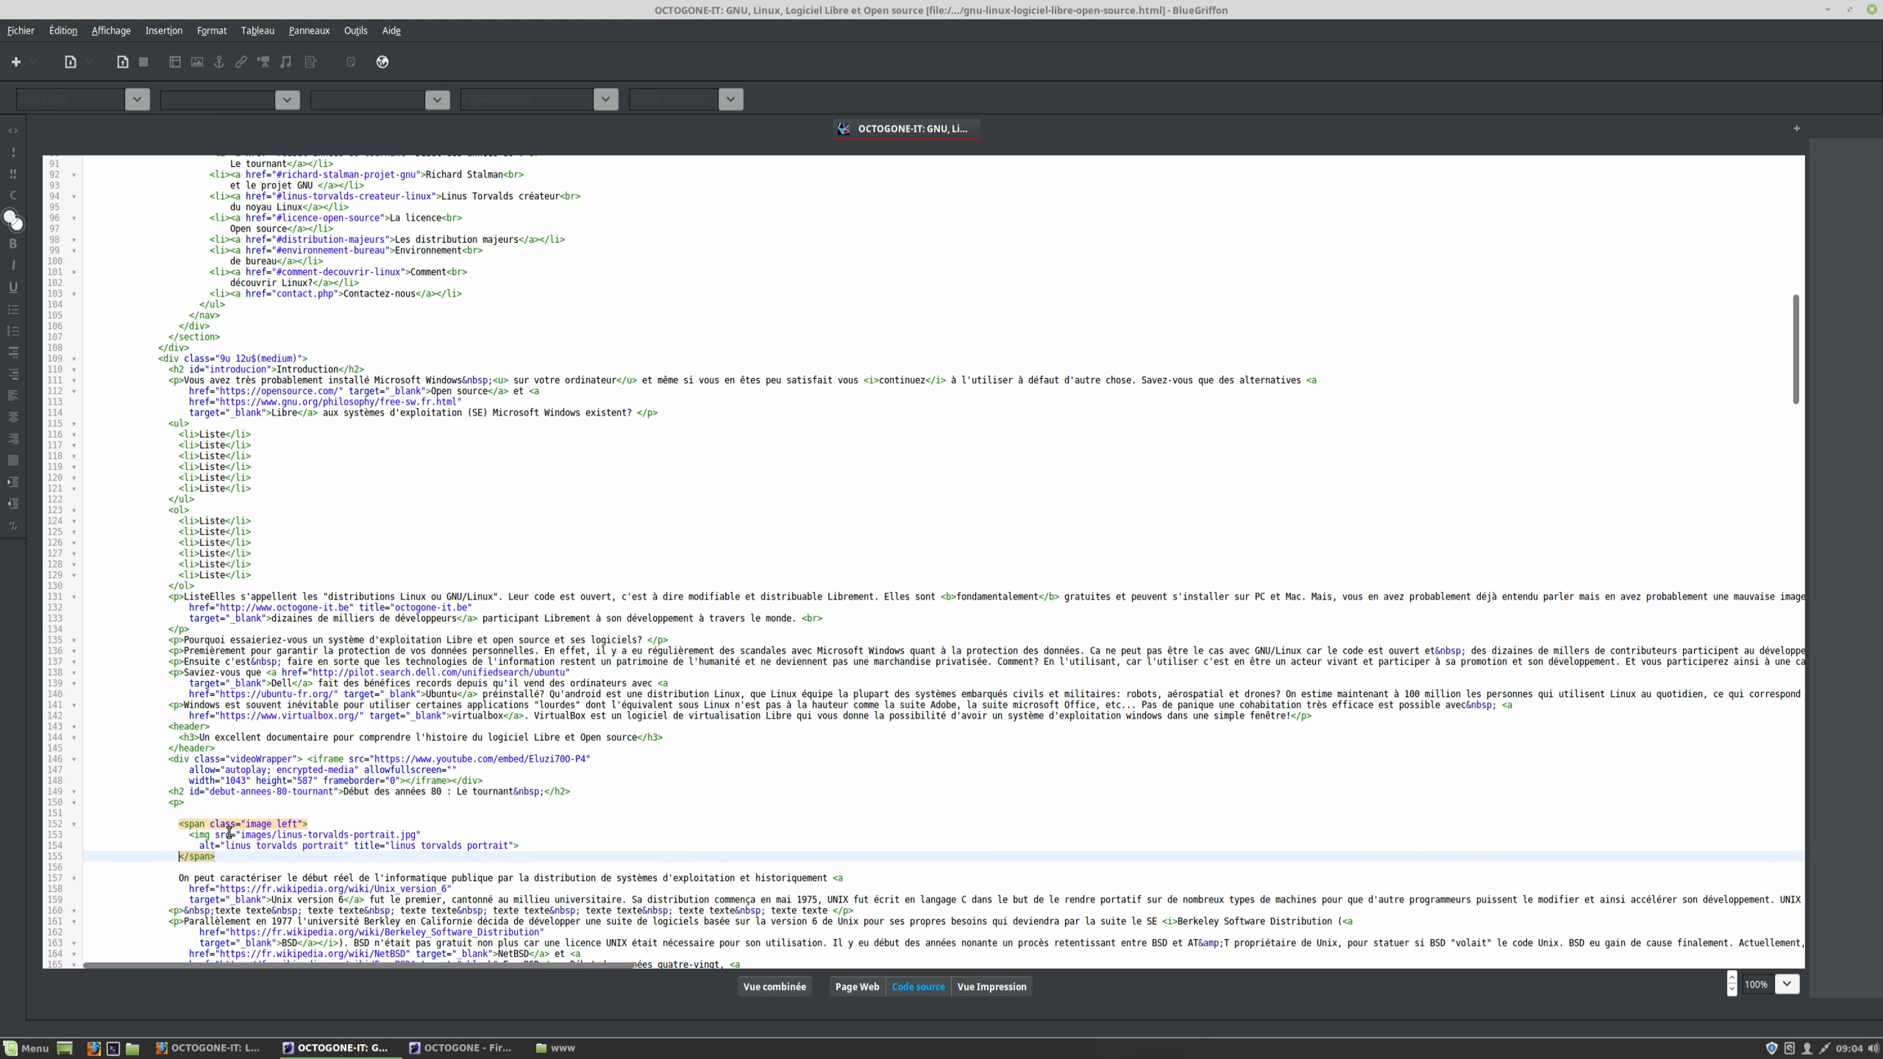
Highlight the portrait's img tag, its source path images/linus-torvalds-portrait.jpg and the images/ folder part of the path
left_click_drag(187, 835, 539, 848)
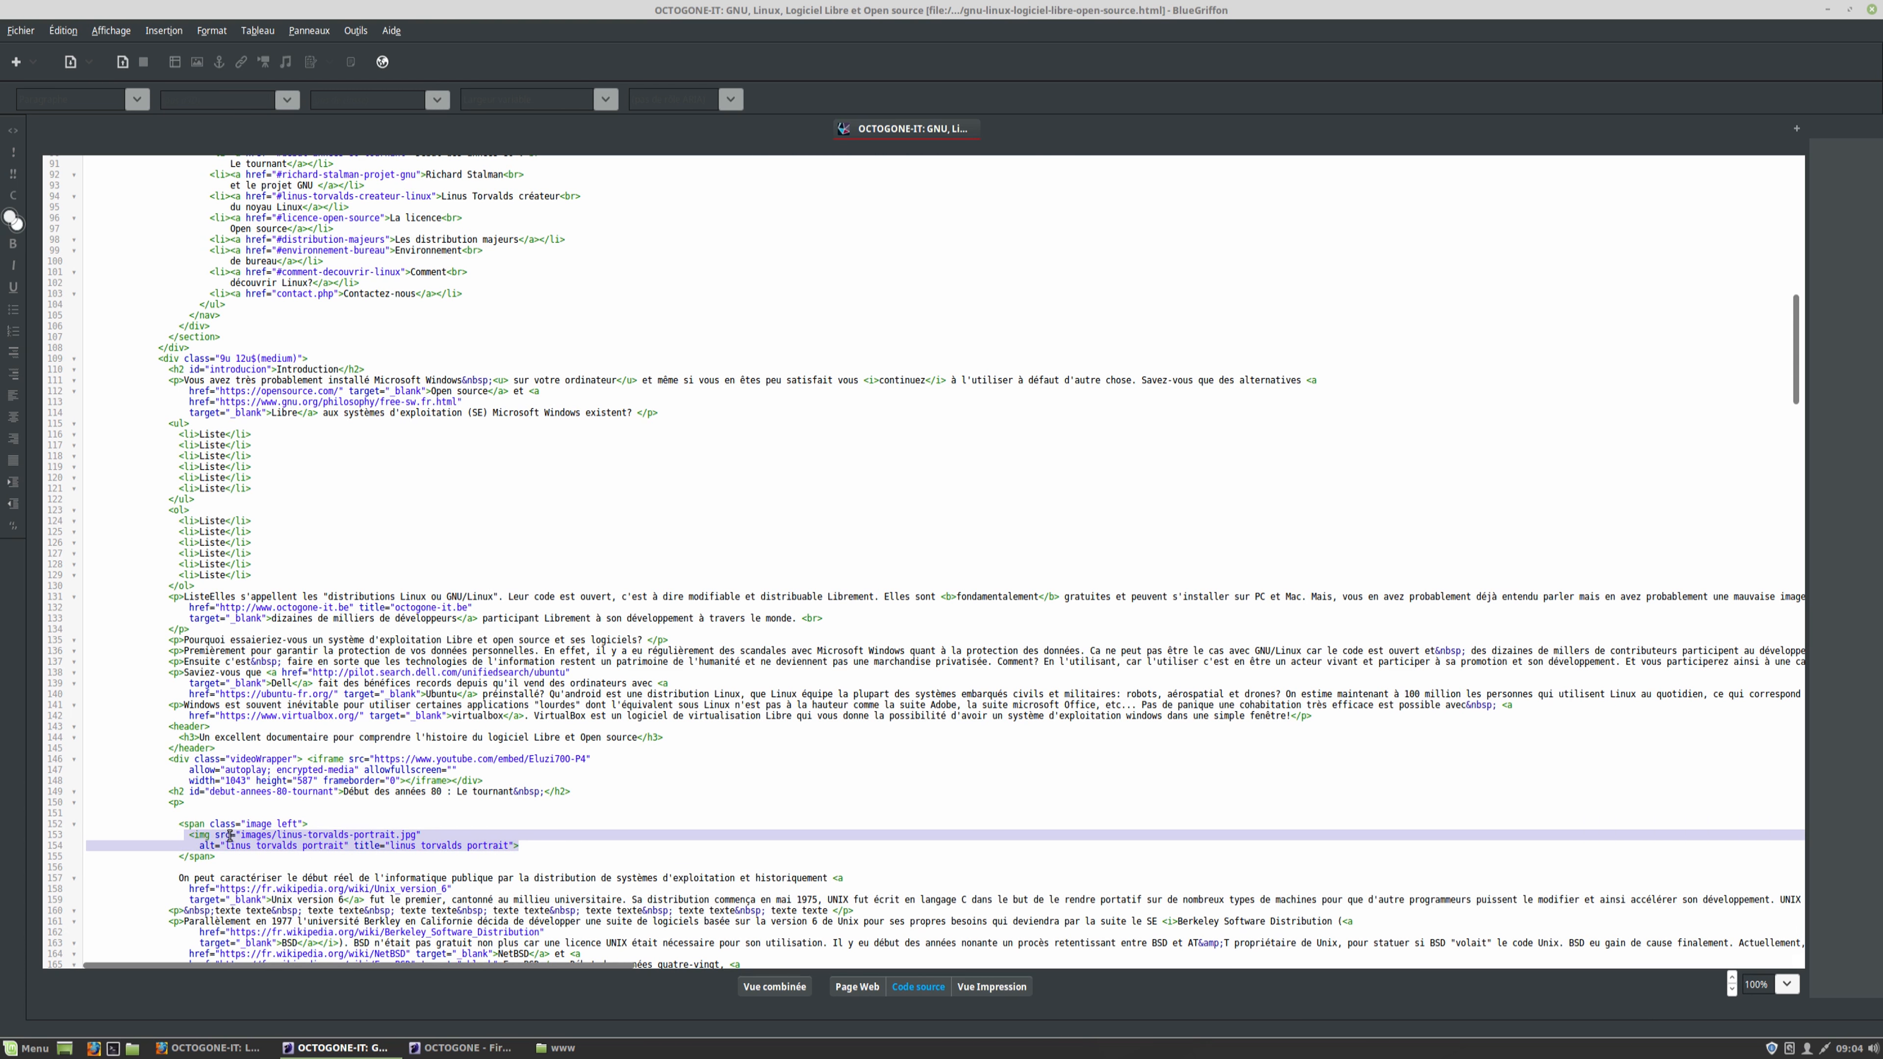
left_click_drag(241, 836, 418, 833)
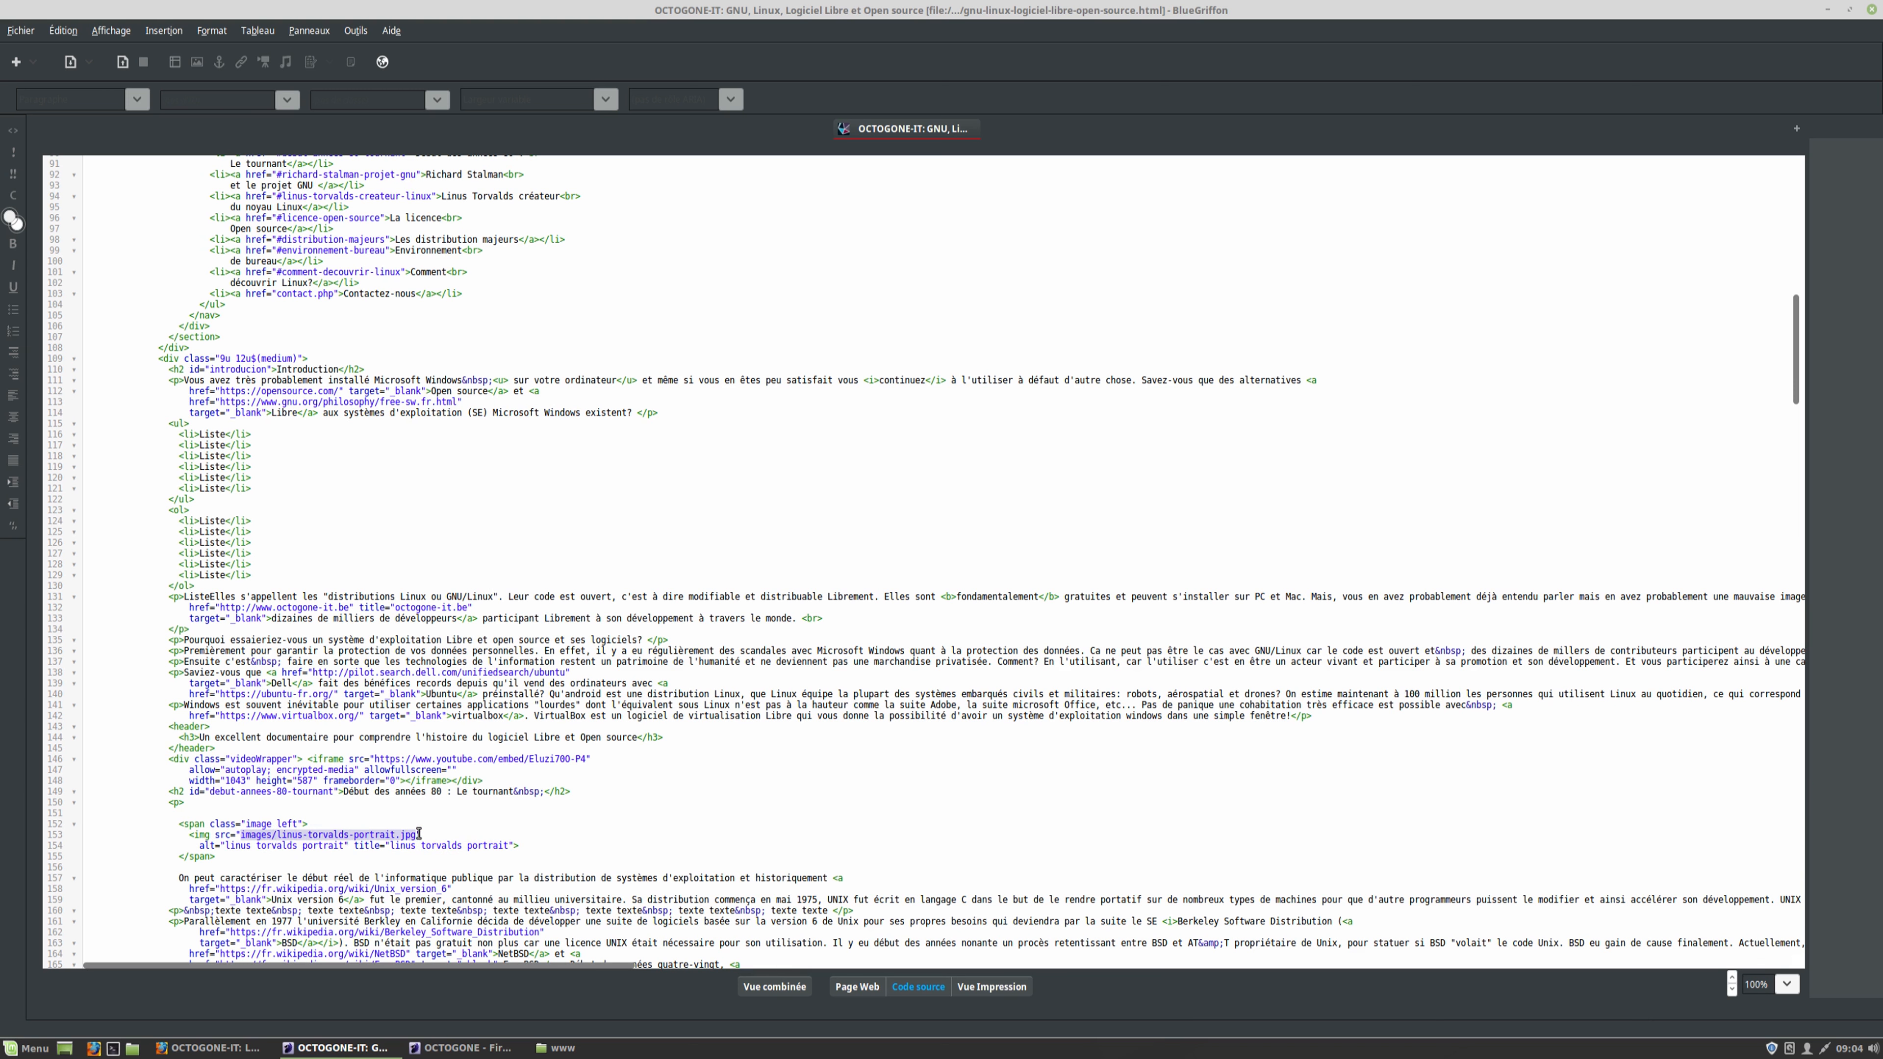
left_click(276, 838)
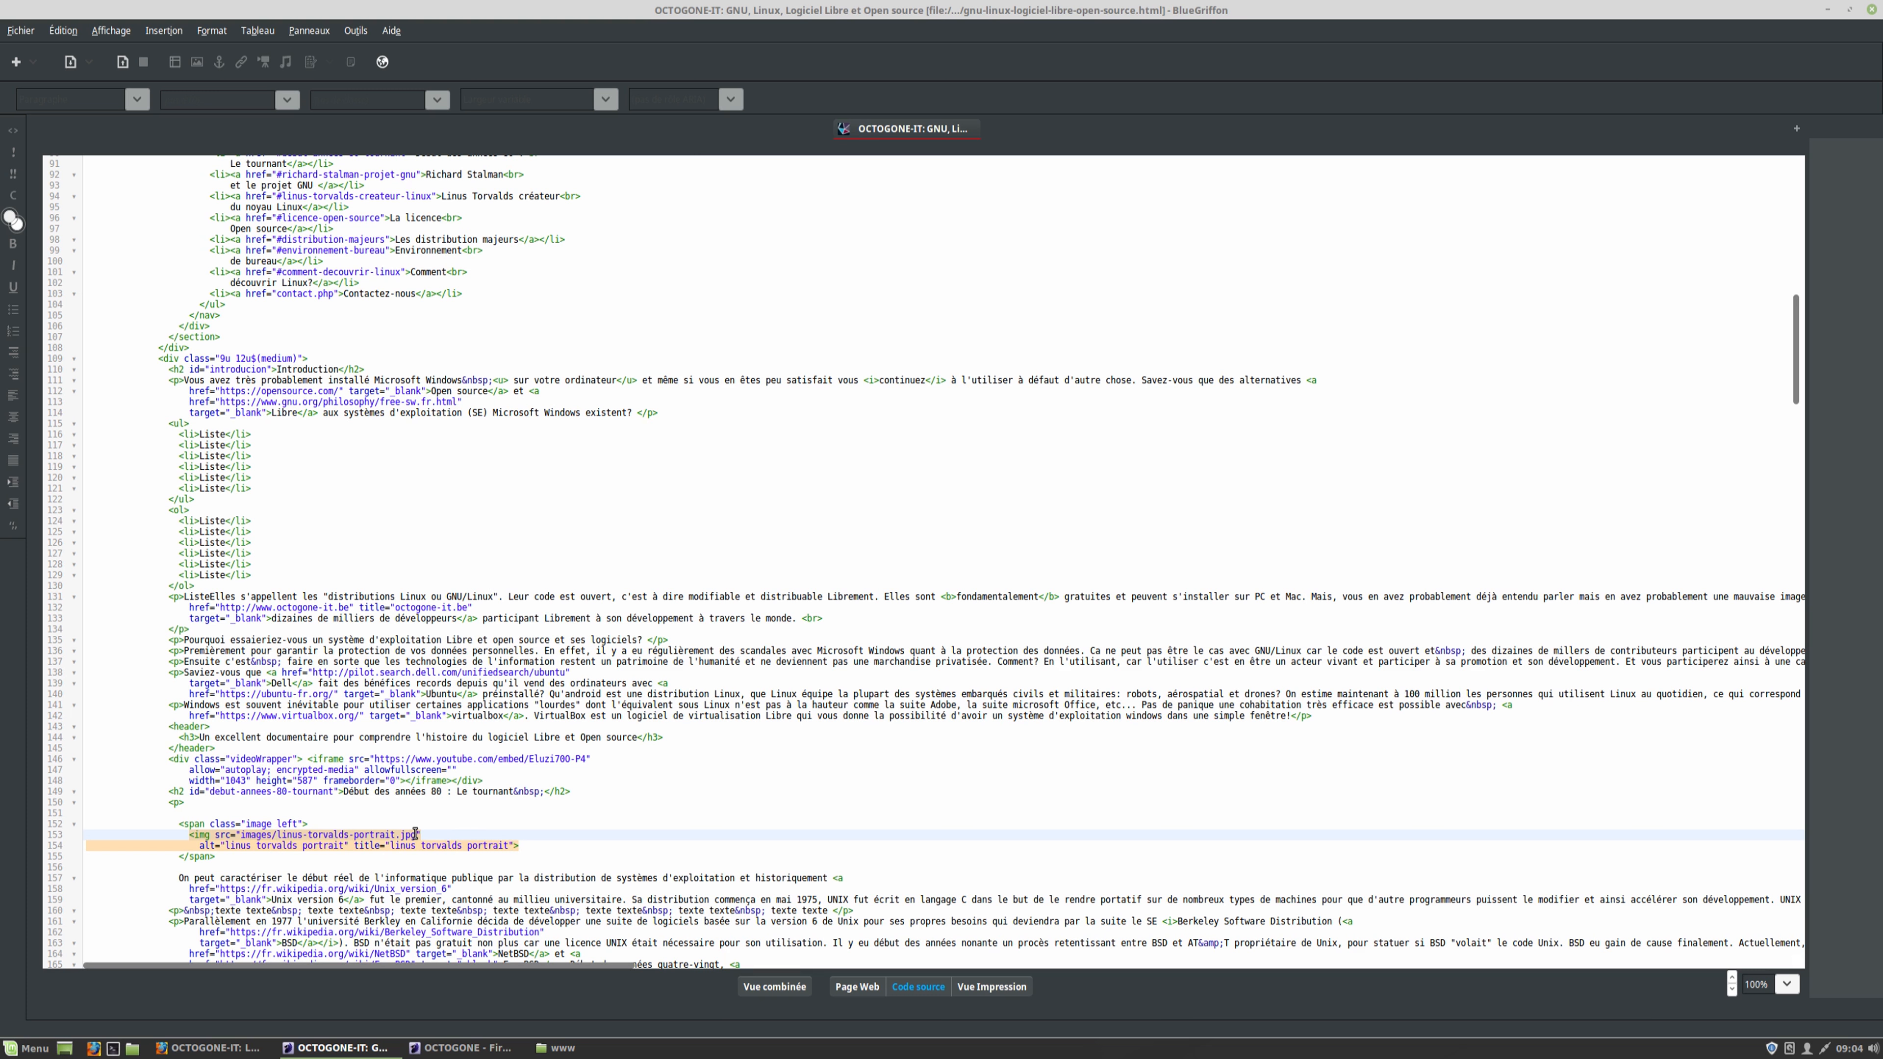
left_click_drag(276, 834, 241, 837)
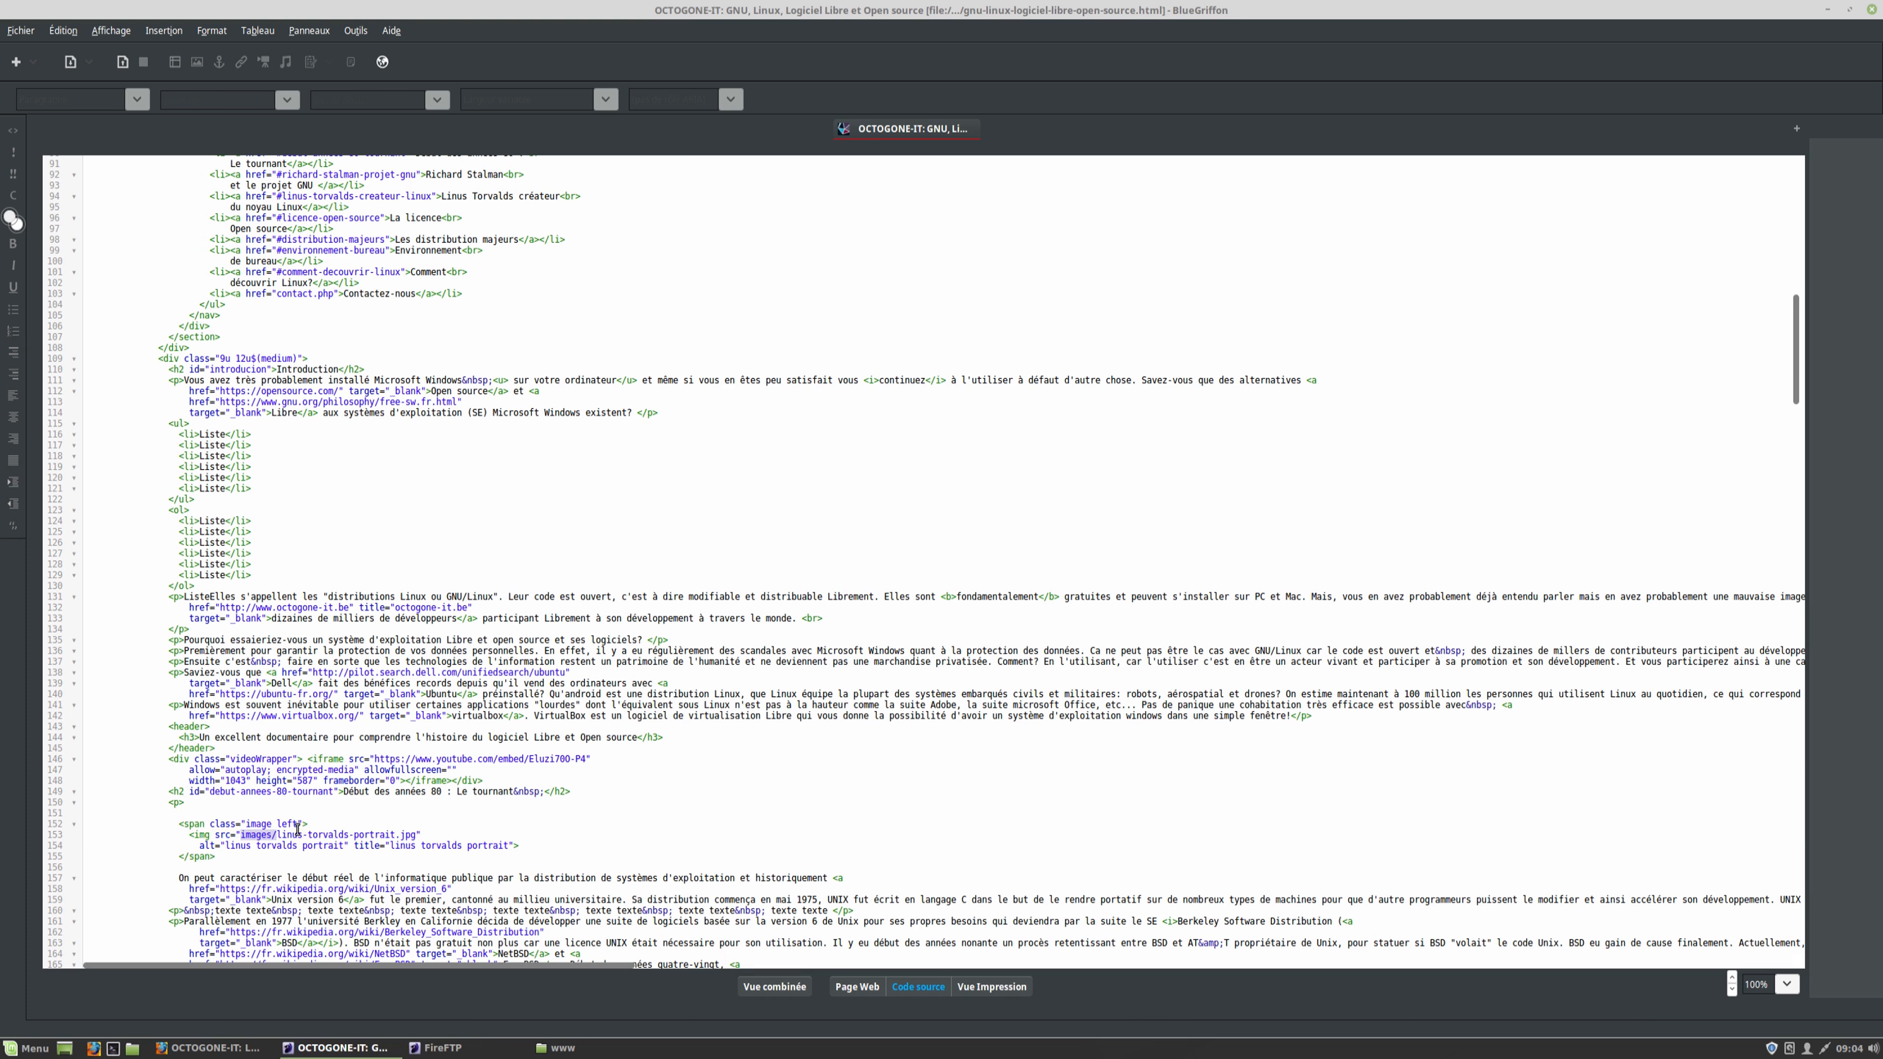
Switch to the file manager, locate linus-torvalds-portrait.jpg in the site's images folder and return to the www folder
left_click(573, 1048)
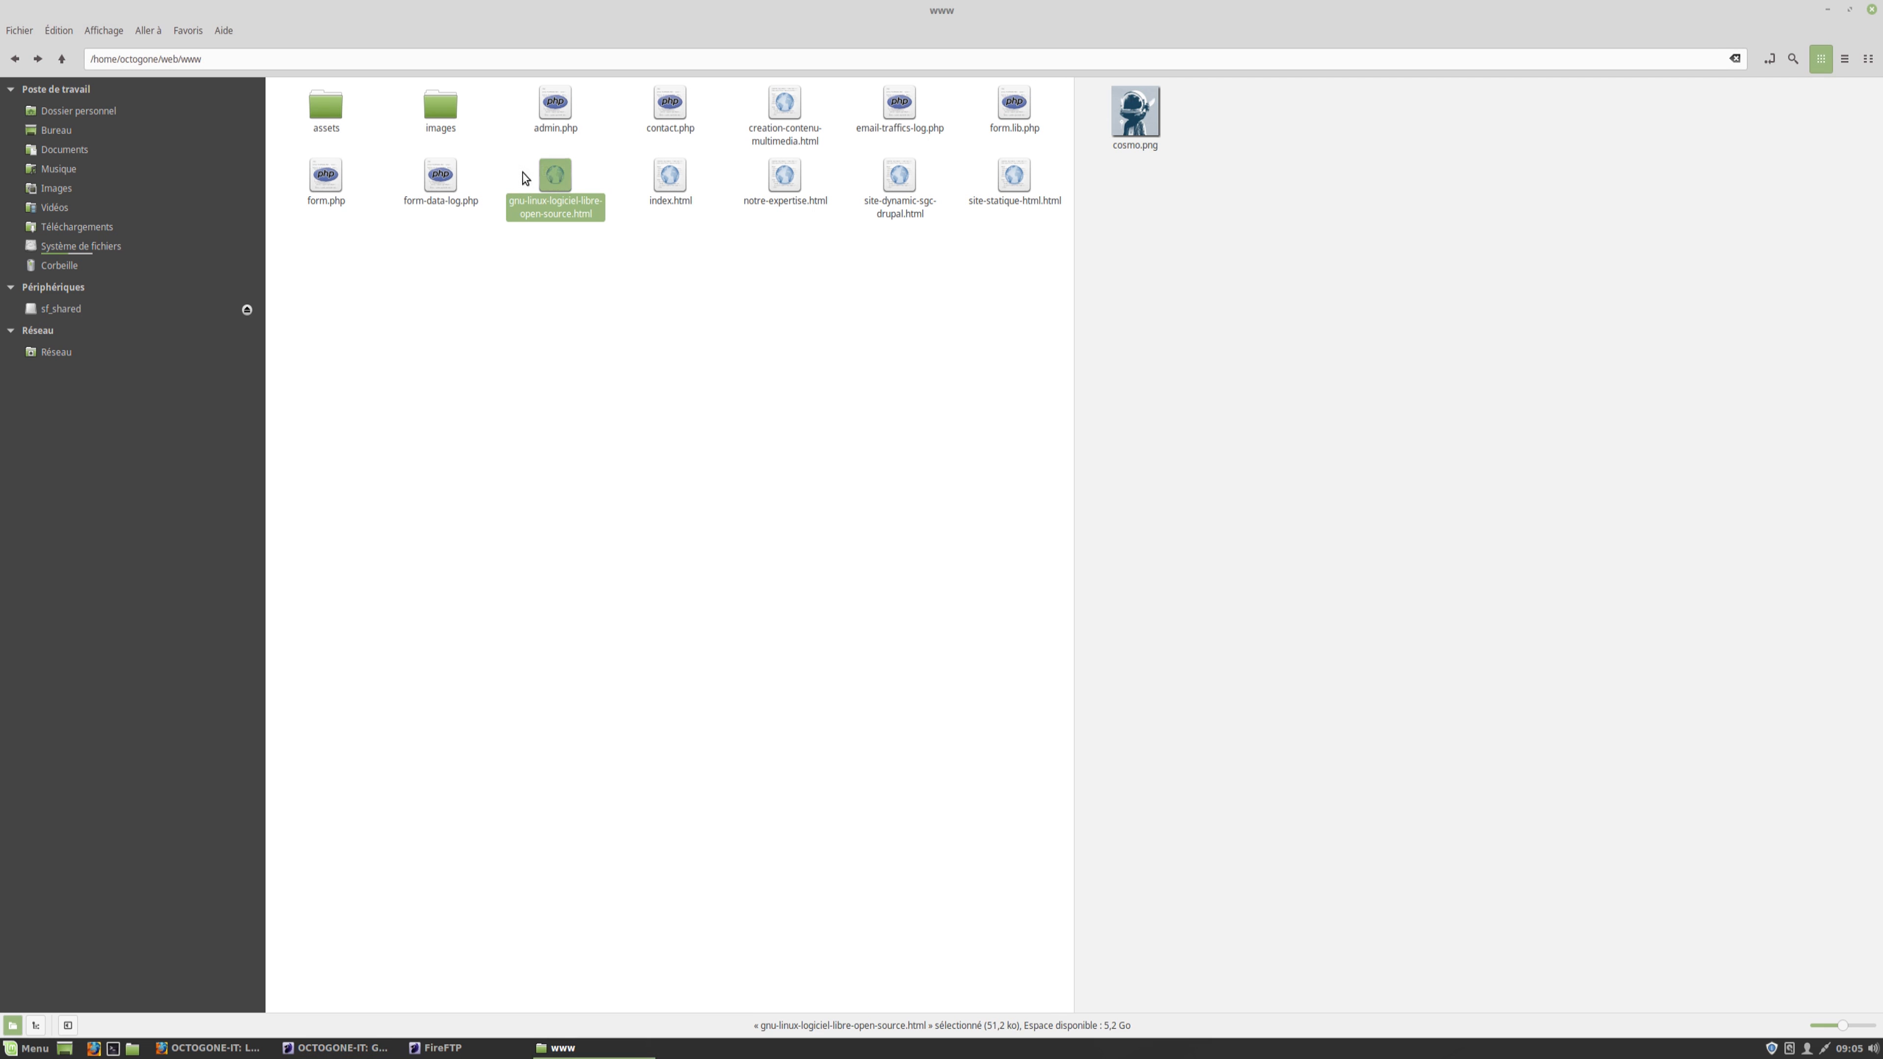
left_click(482, 139)
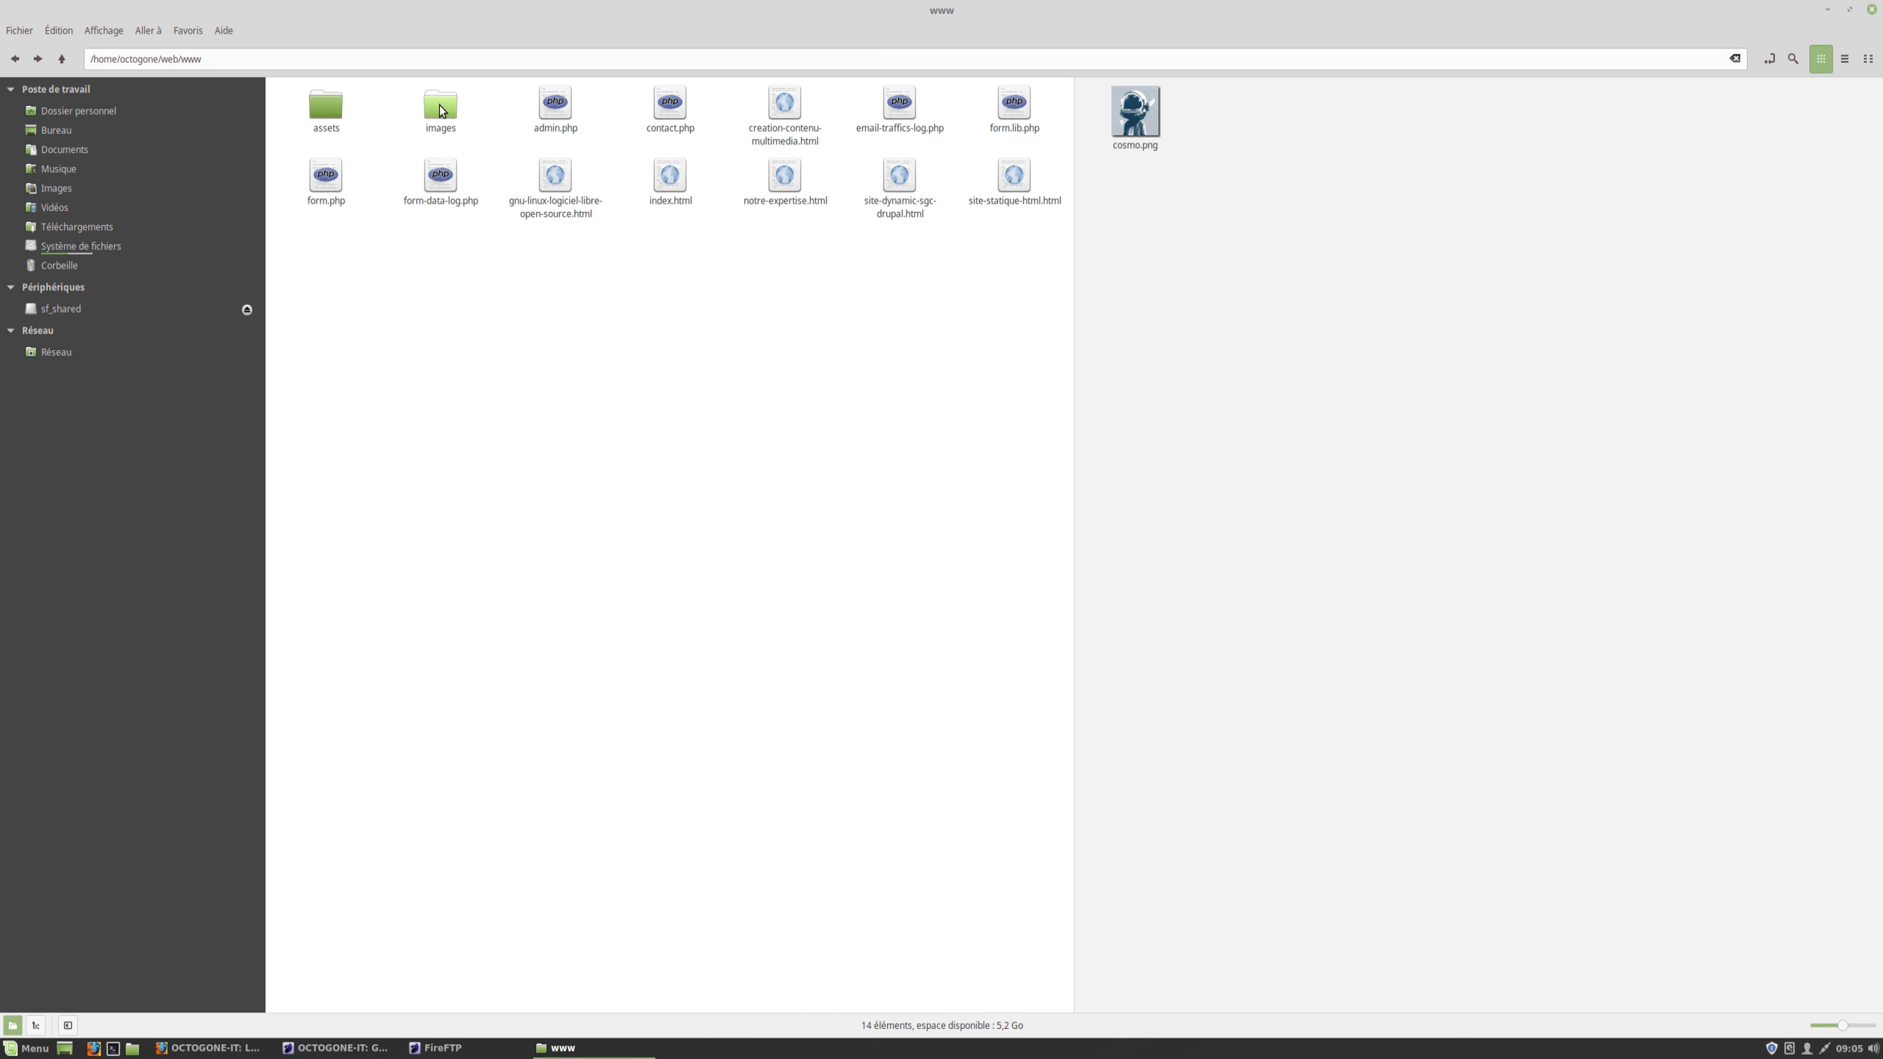
double_click(440, 110)
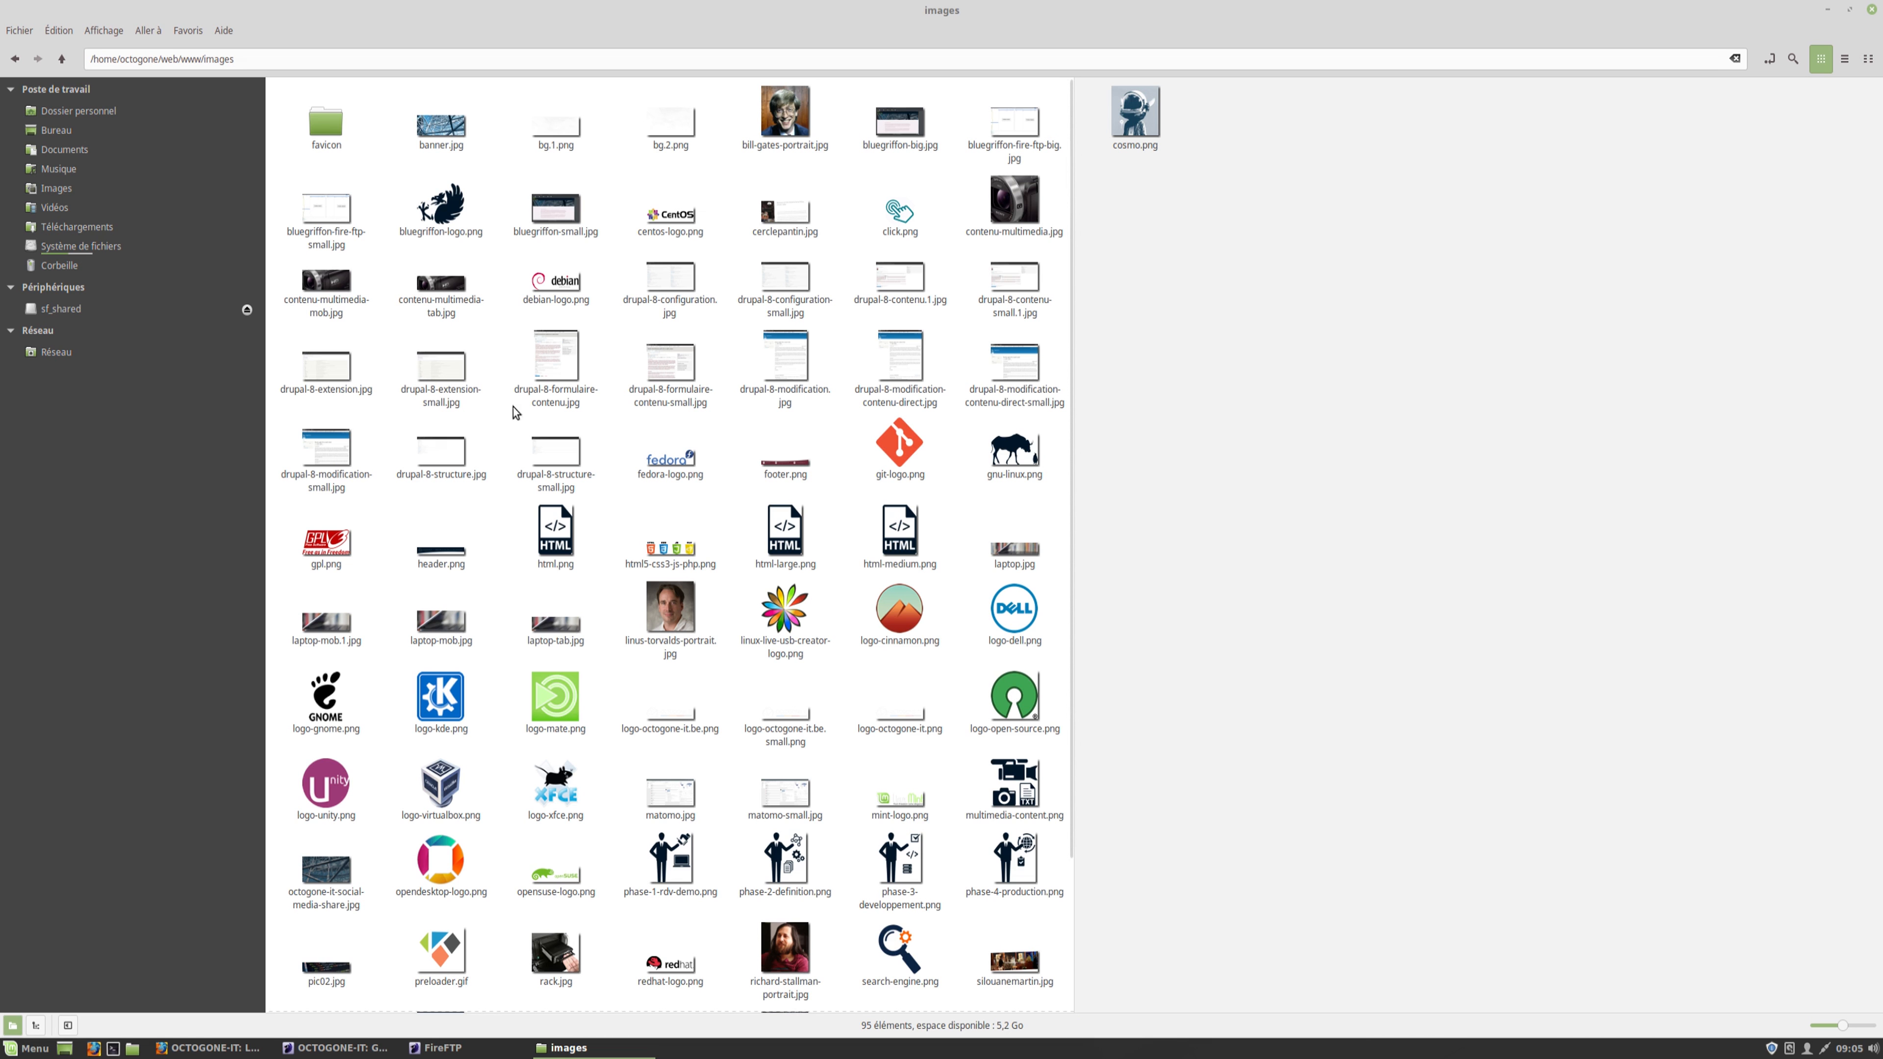
left_click(671, 619)
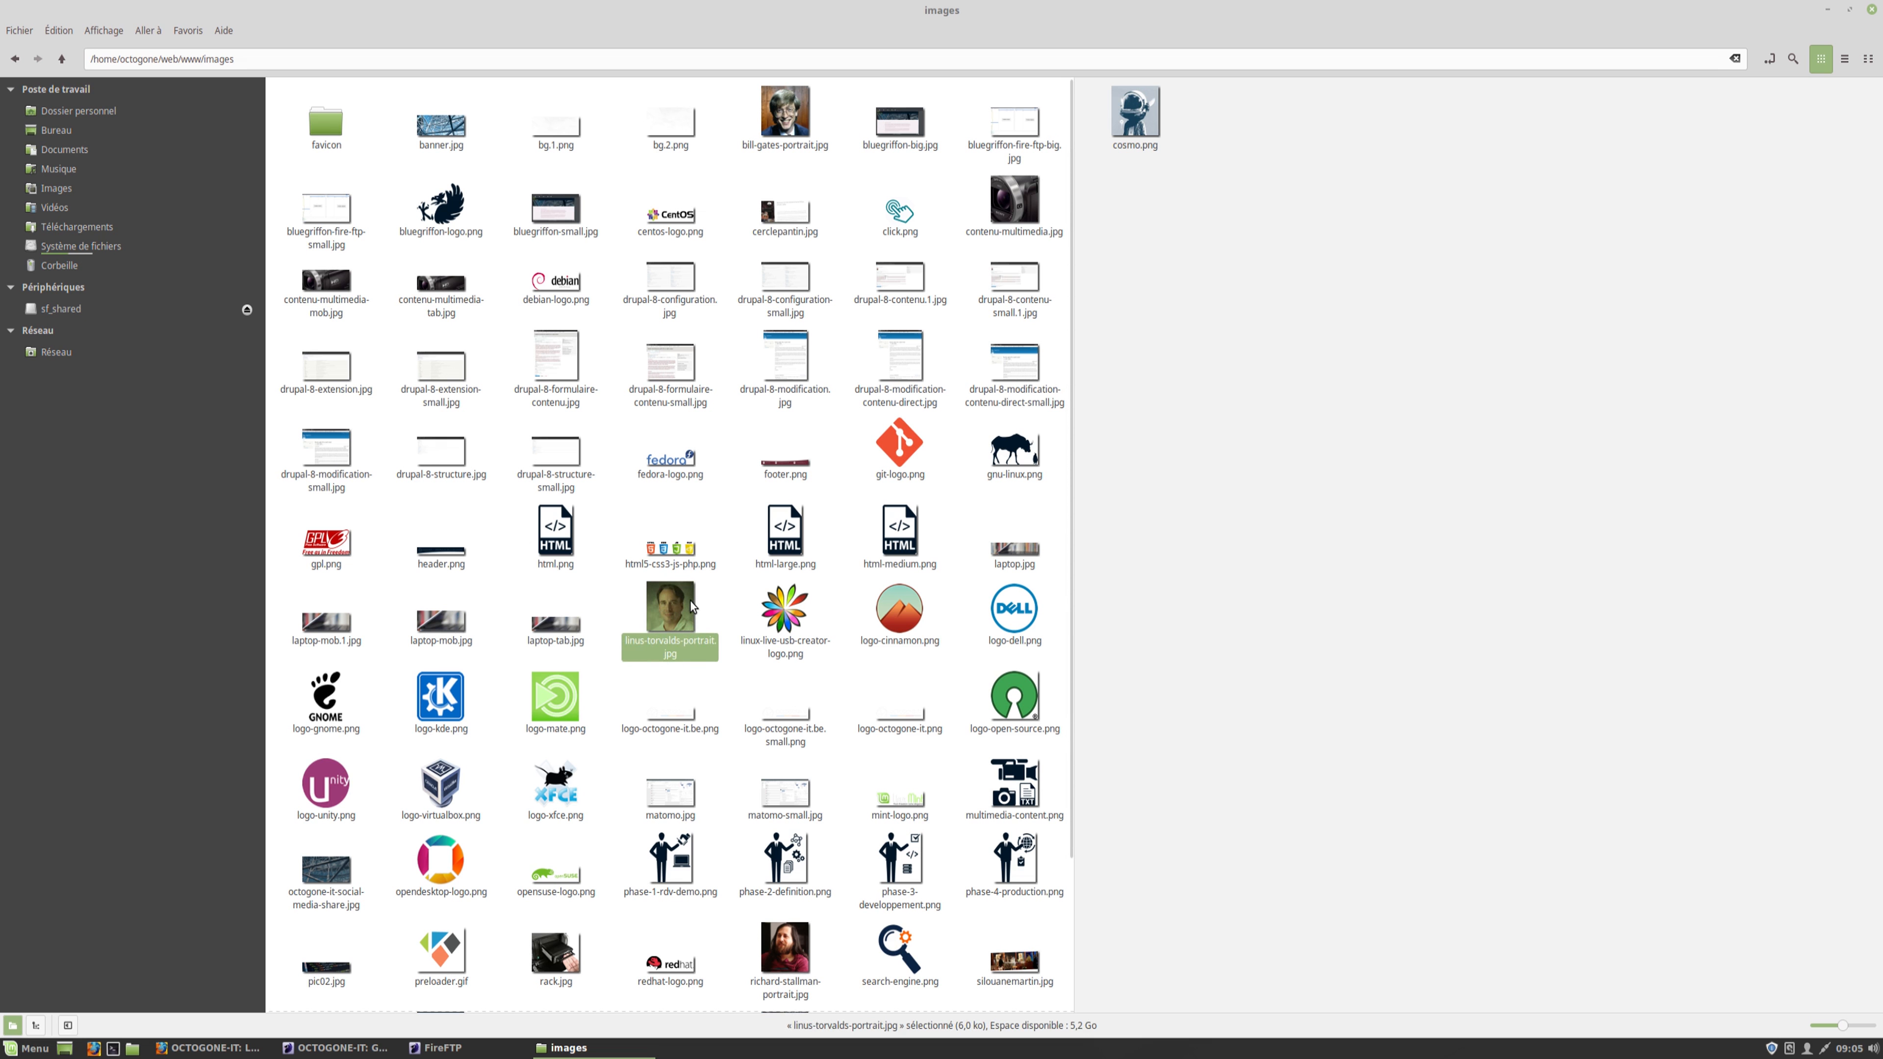
key("alt+Up")
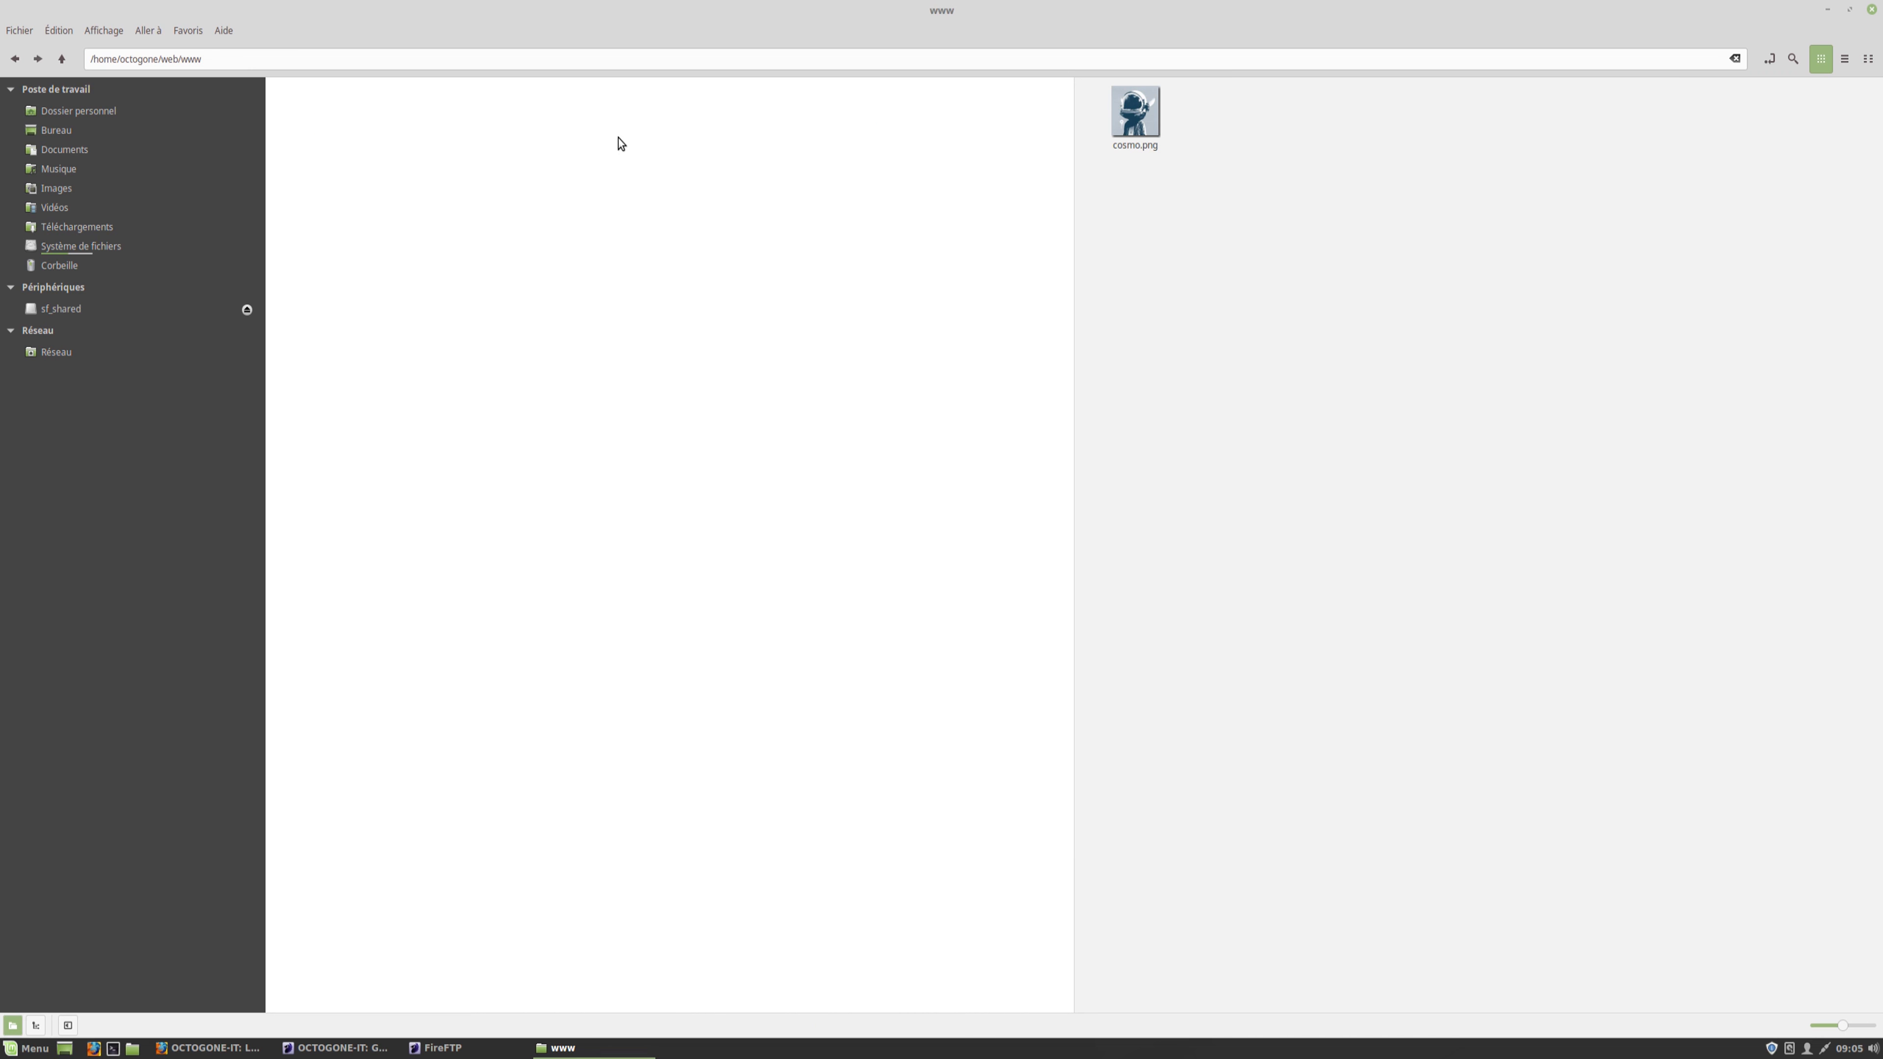
Open the images folder and copy cosmo.png into it from the sf_shared folder
double_click(437, 112)
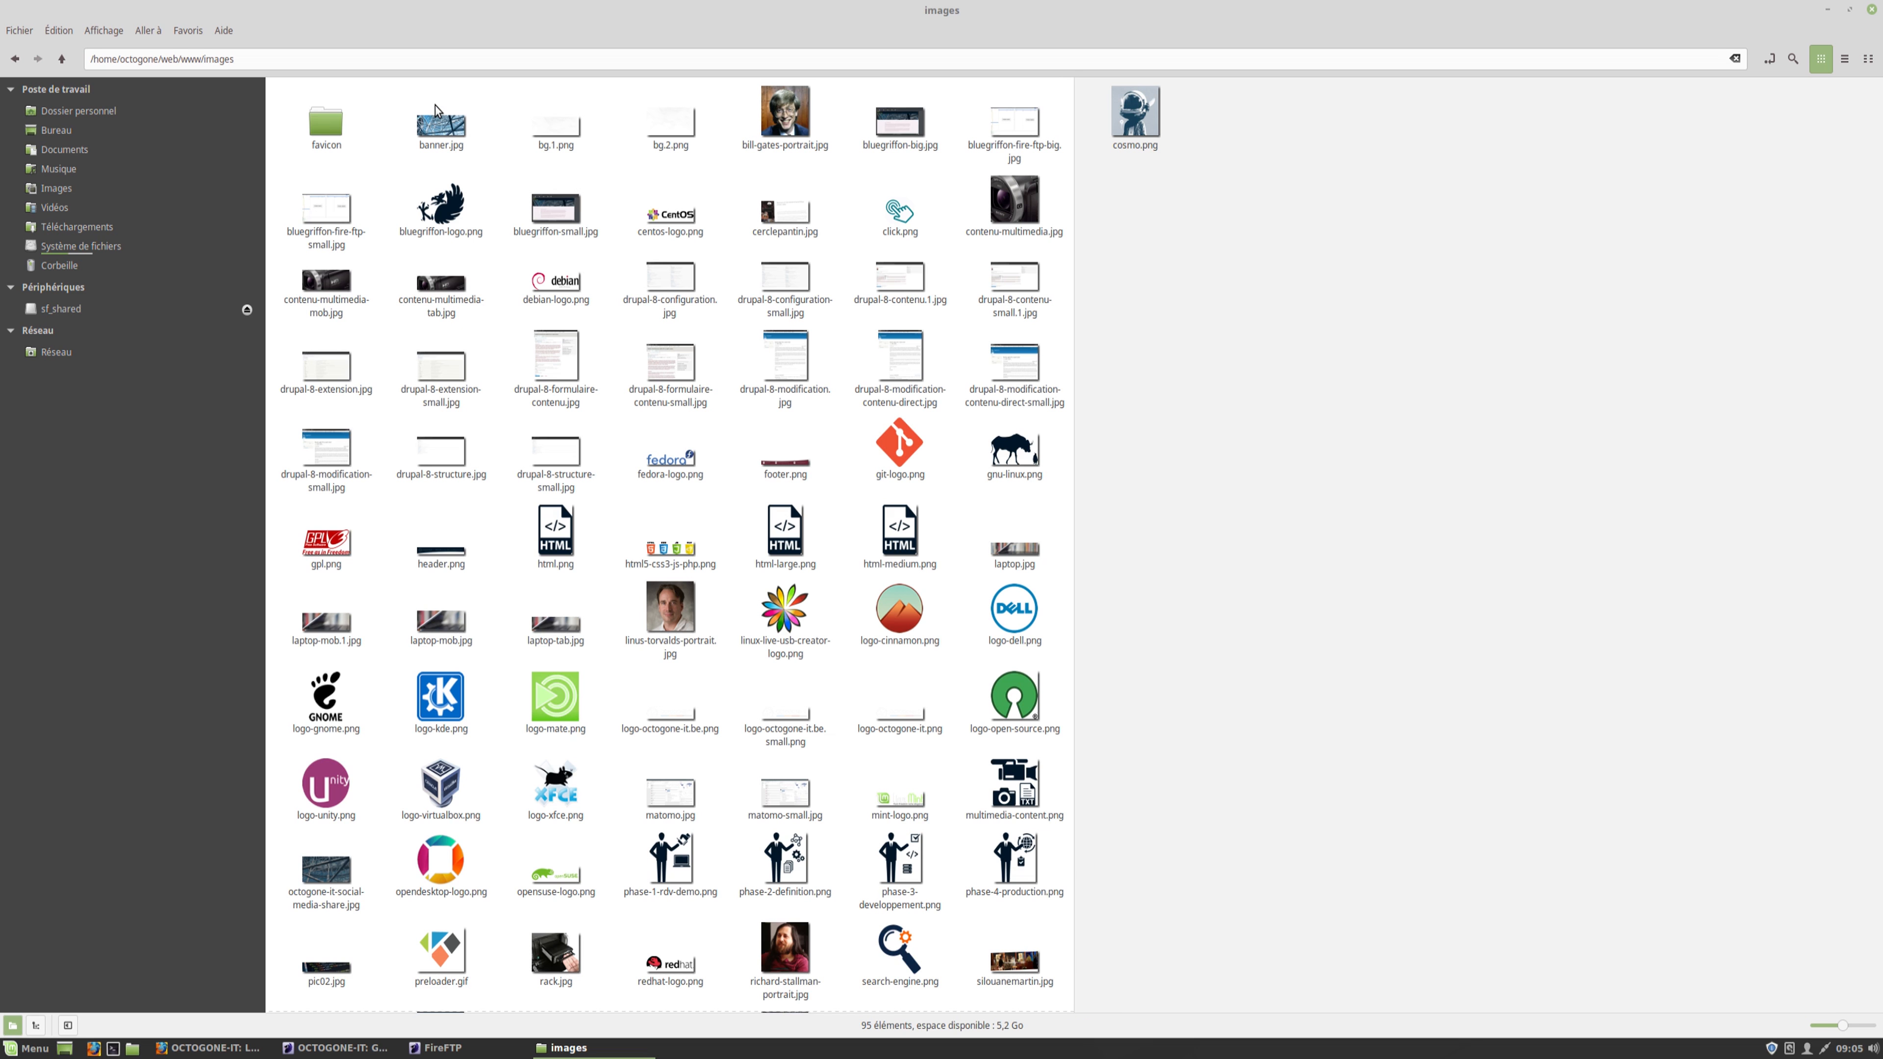
left_click(1128, 122)
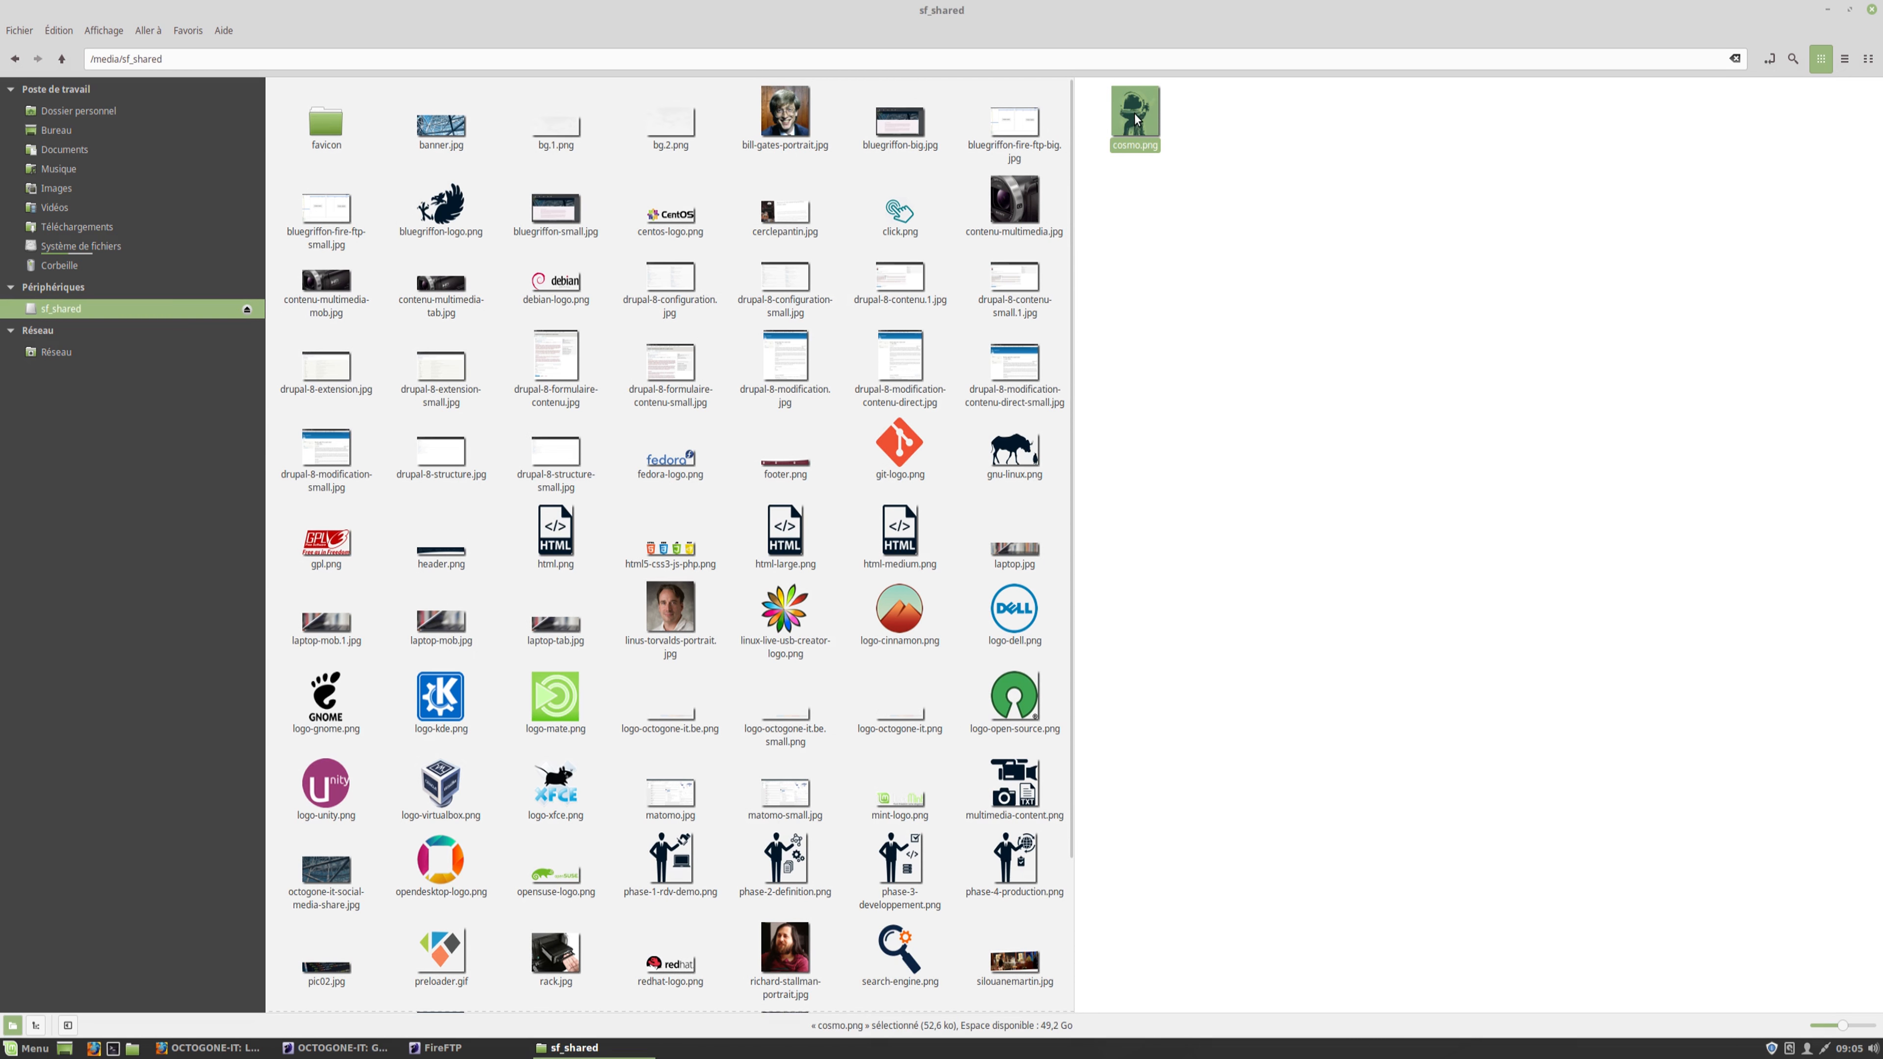
left_click_drag(1129, 123, 694, 432)
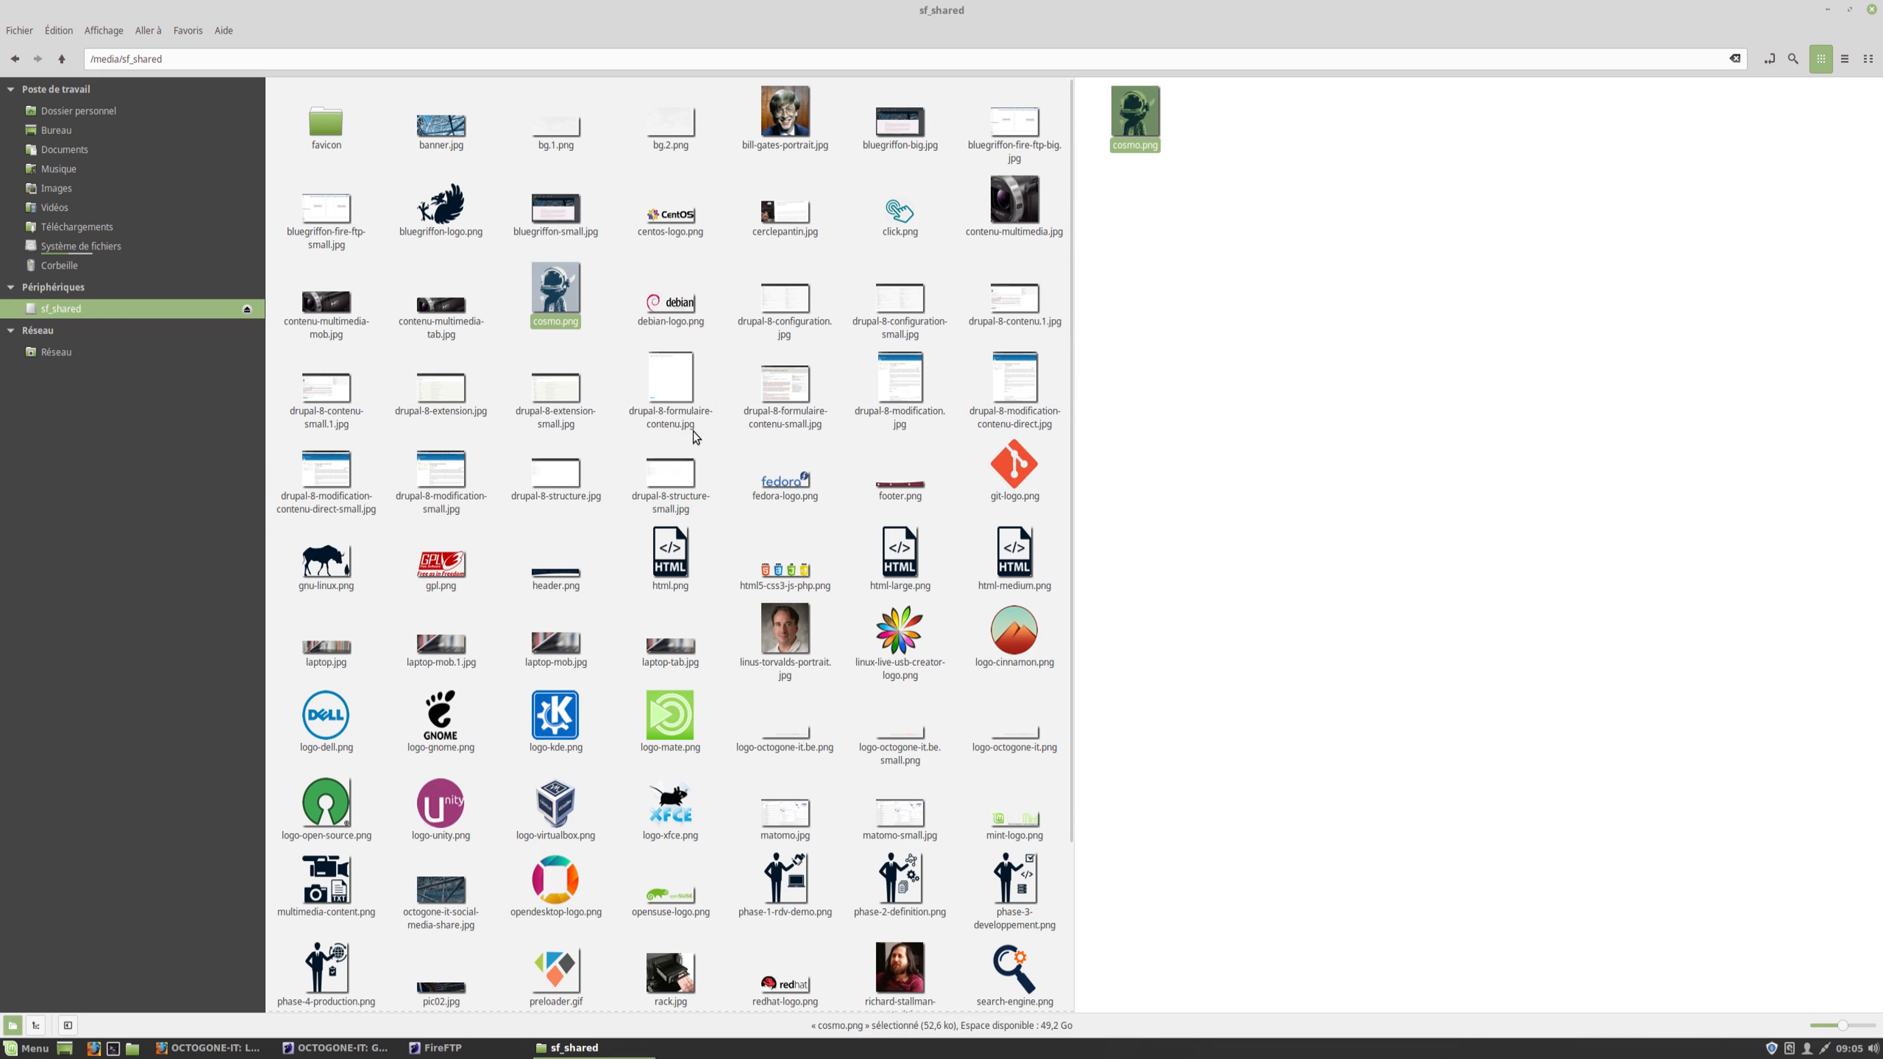
Copy the full file name cosmo.png from the new image in the images folder without renaming it
left_click(567, 321)
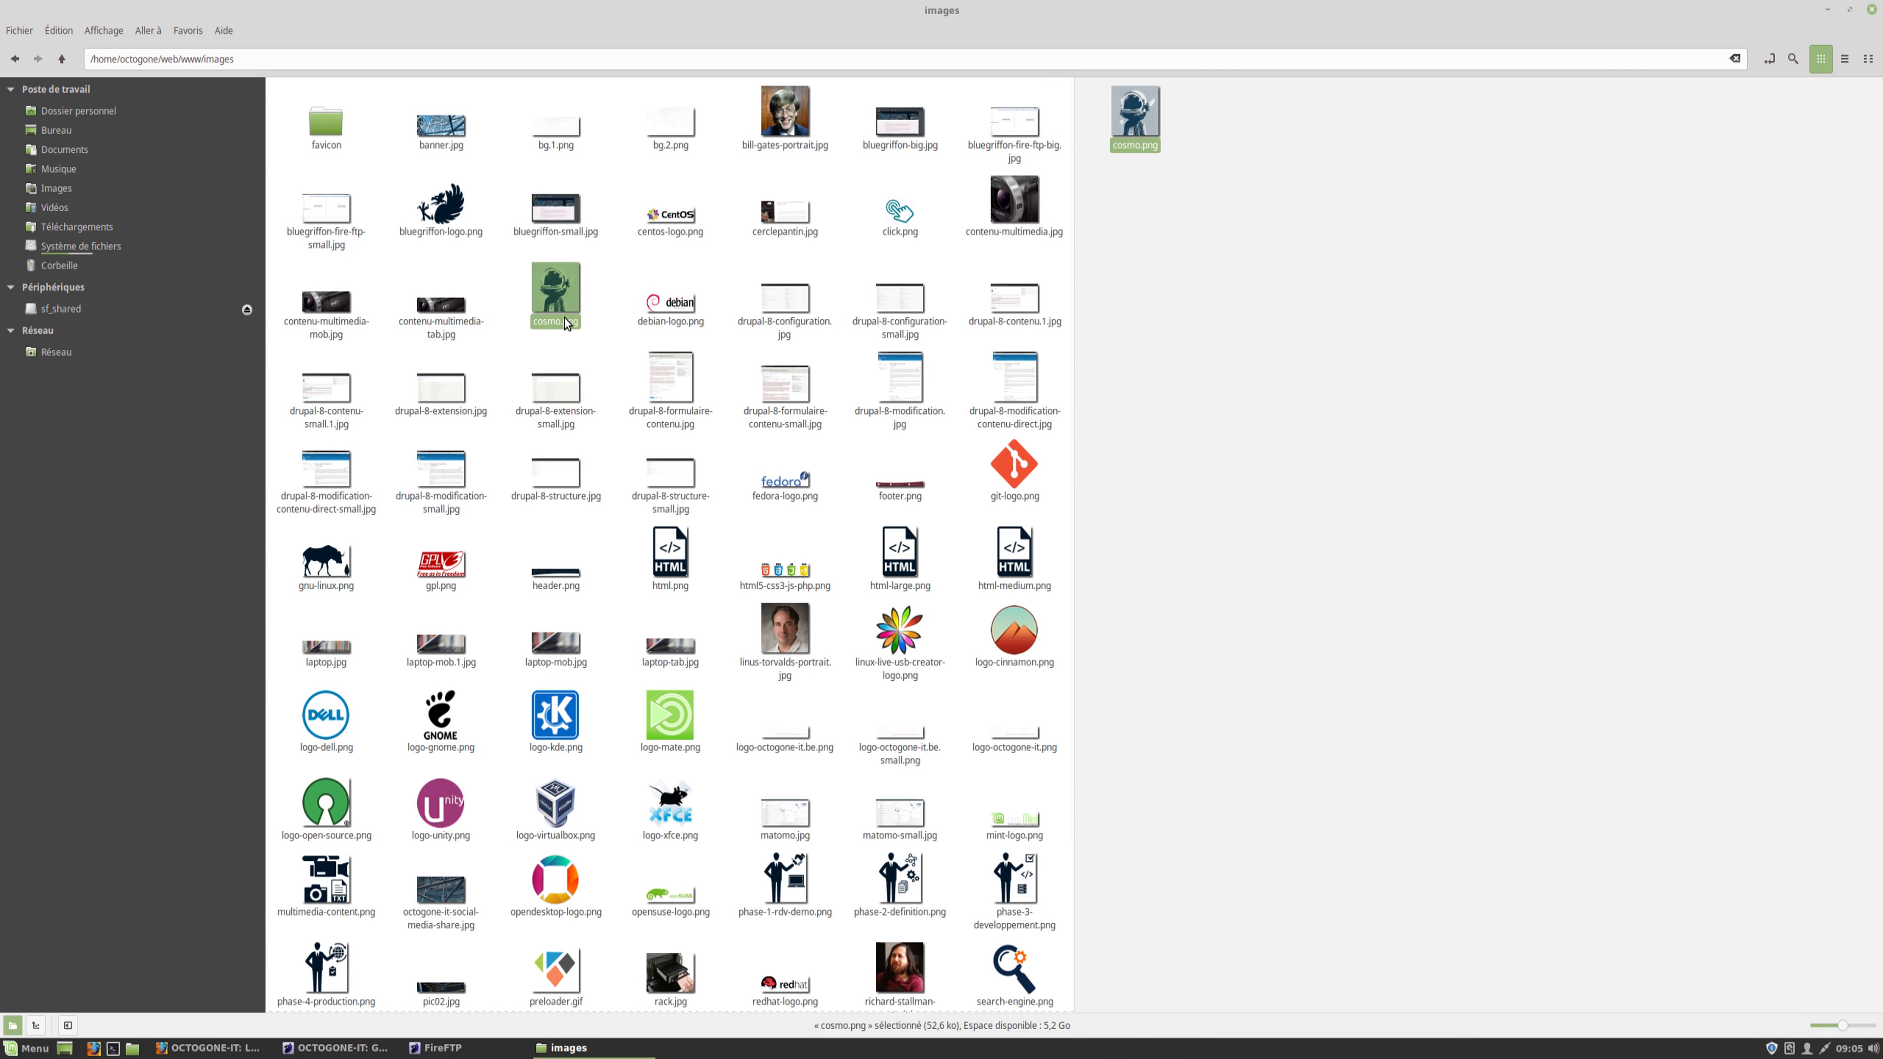
left_click(567, 322)
left_click(583, 321, "shift")
key("ctrl+c")
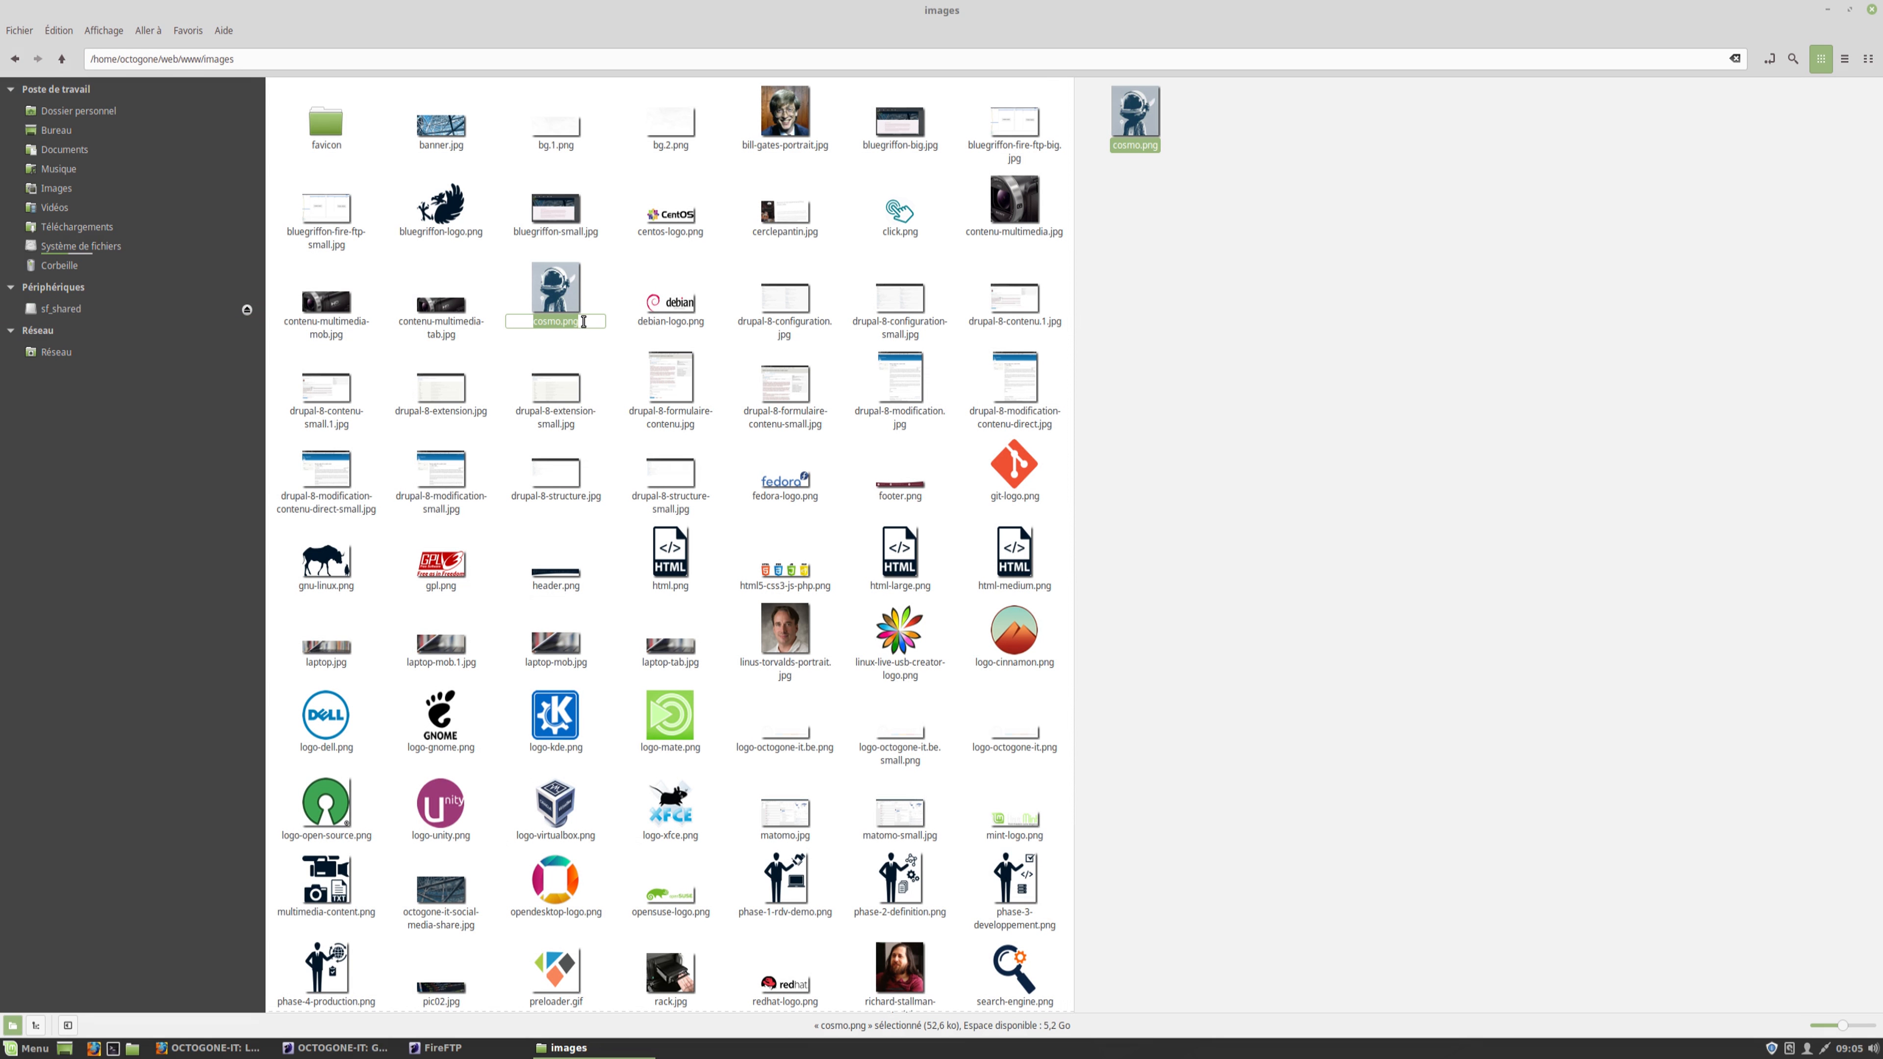
left_click(609, 366)
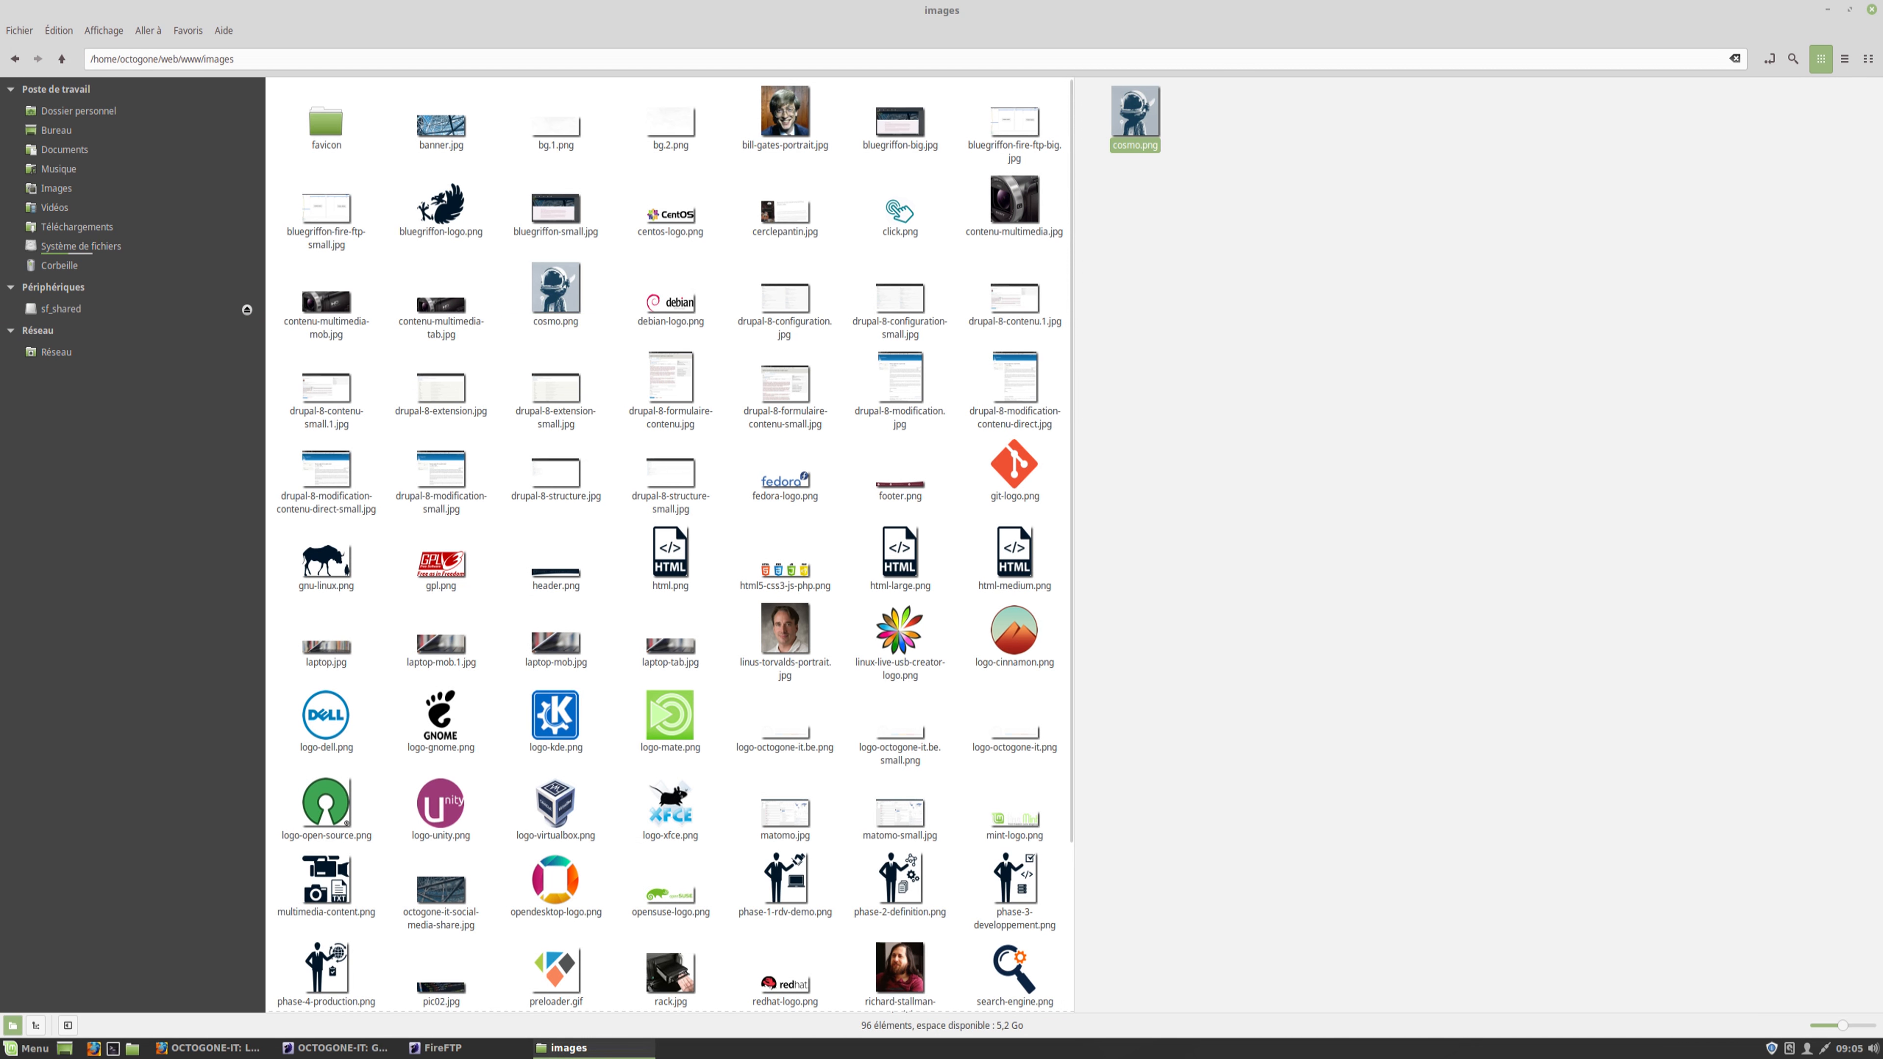
Back in BlueGriffon, replace linus-torvalds-portrait.jpg with cosmo.png in the img tag's source path
left_click(337, 1048)
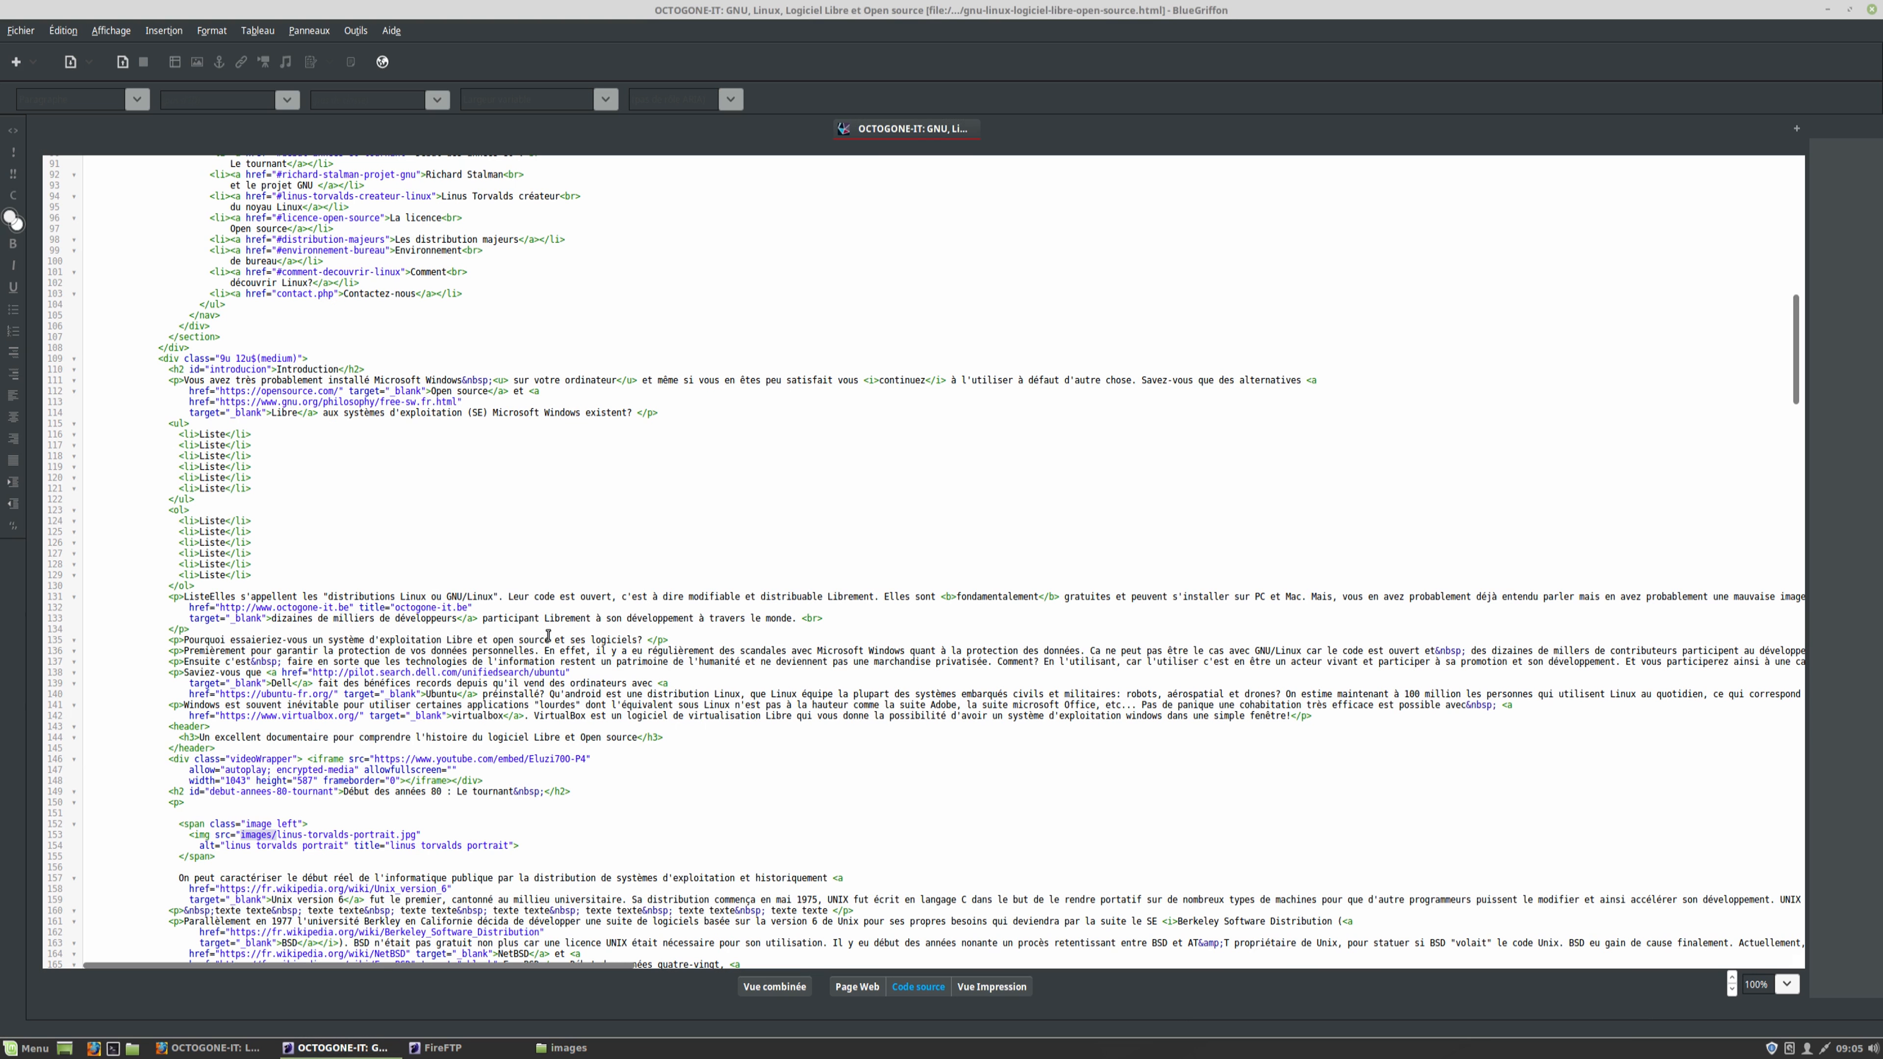
double_click(410, 836)
left_click_drag(416, 835, 278, 835)
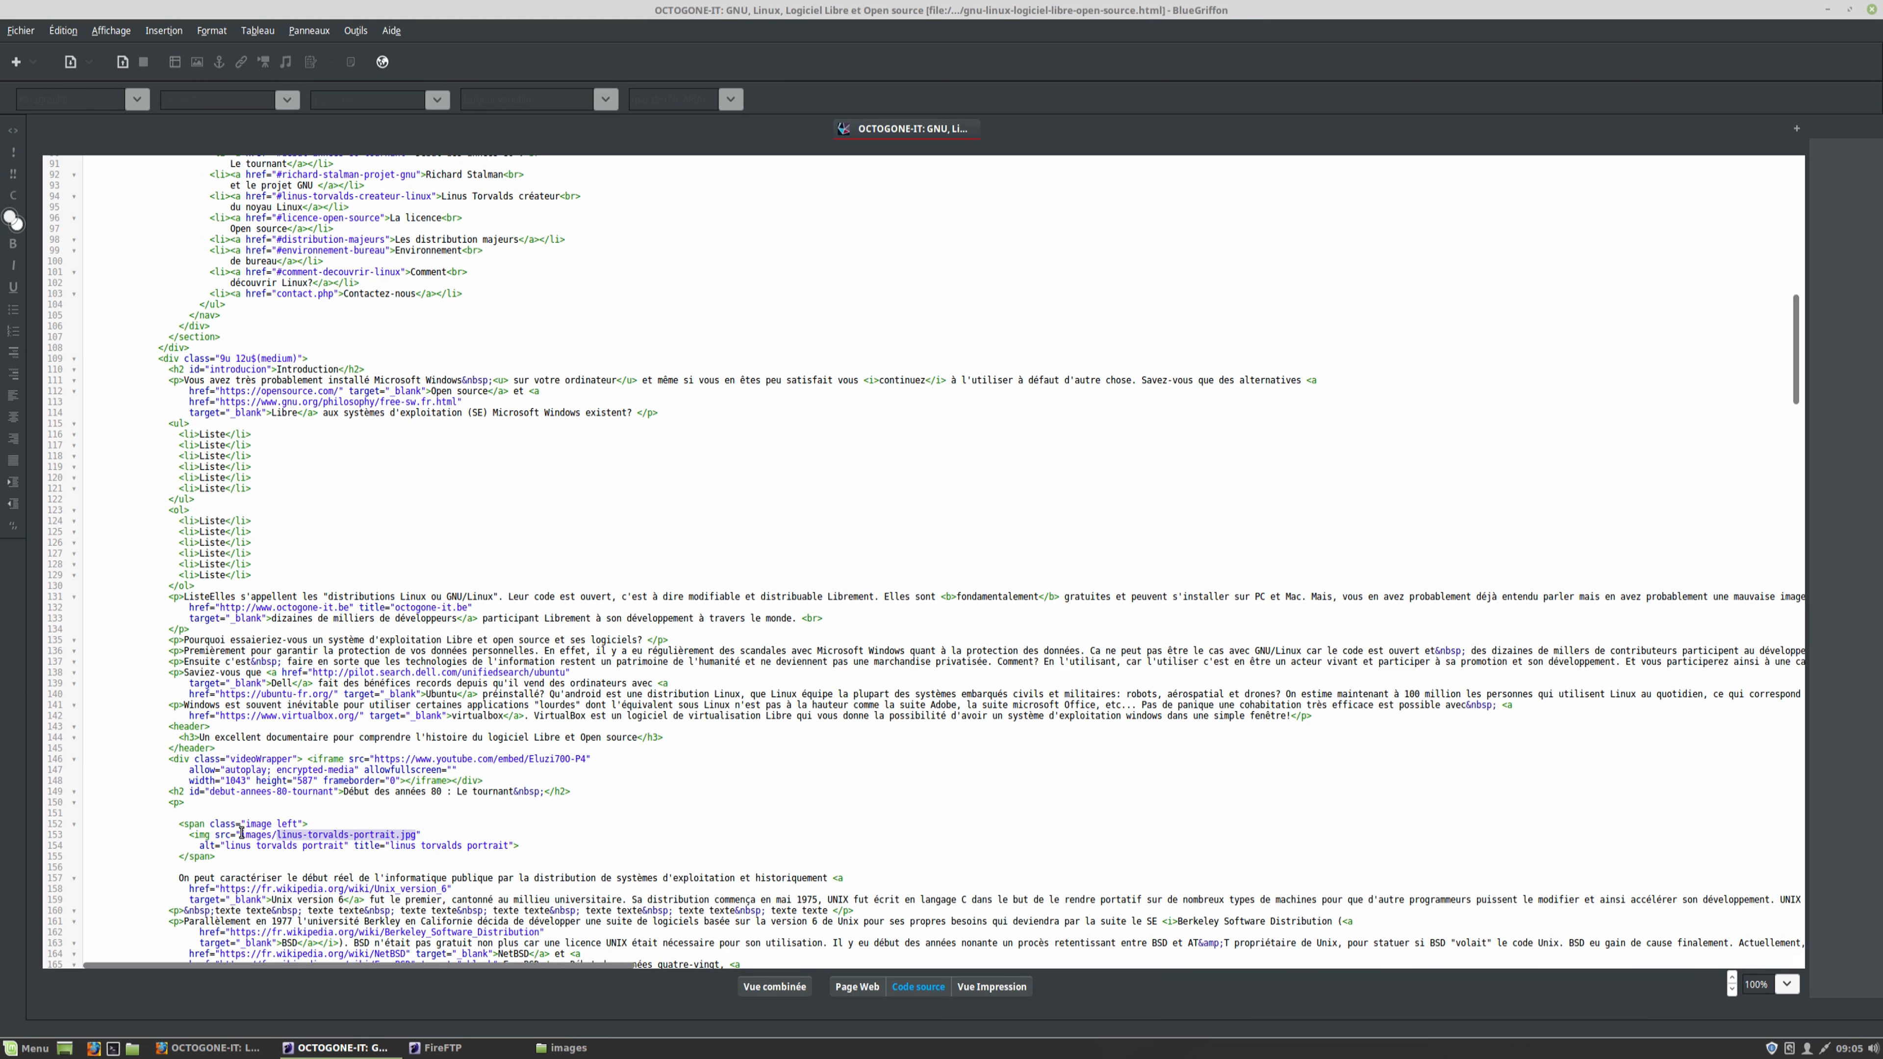
key("ctrl+v")
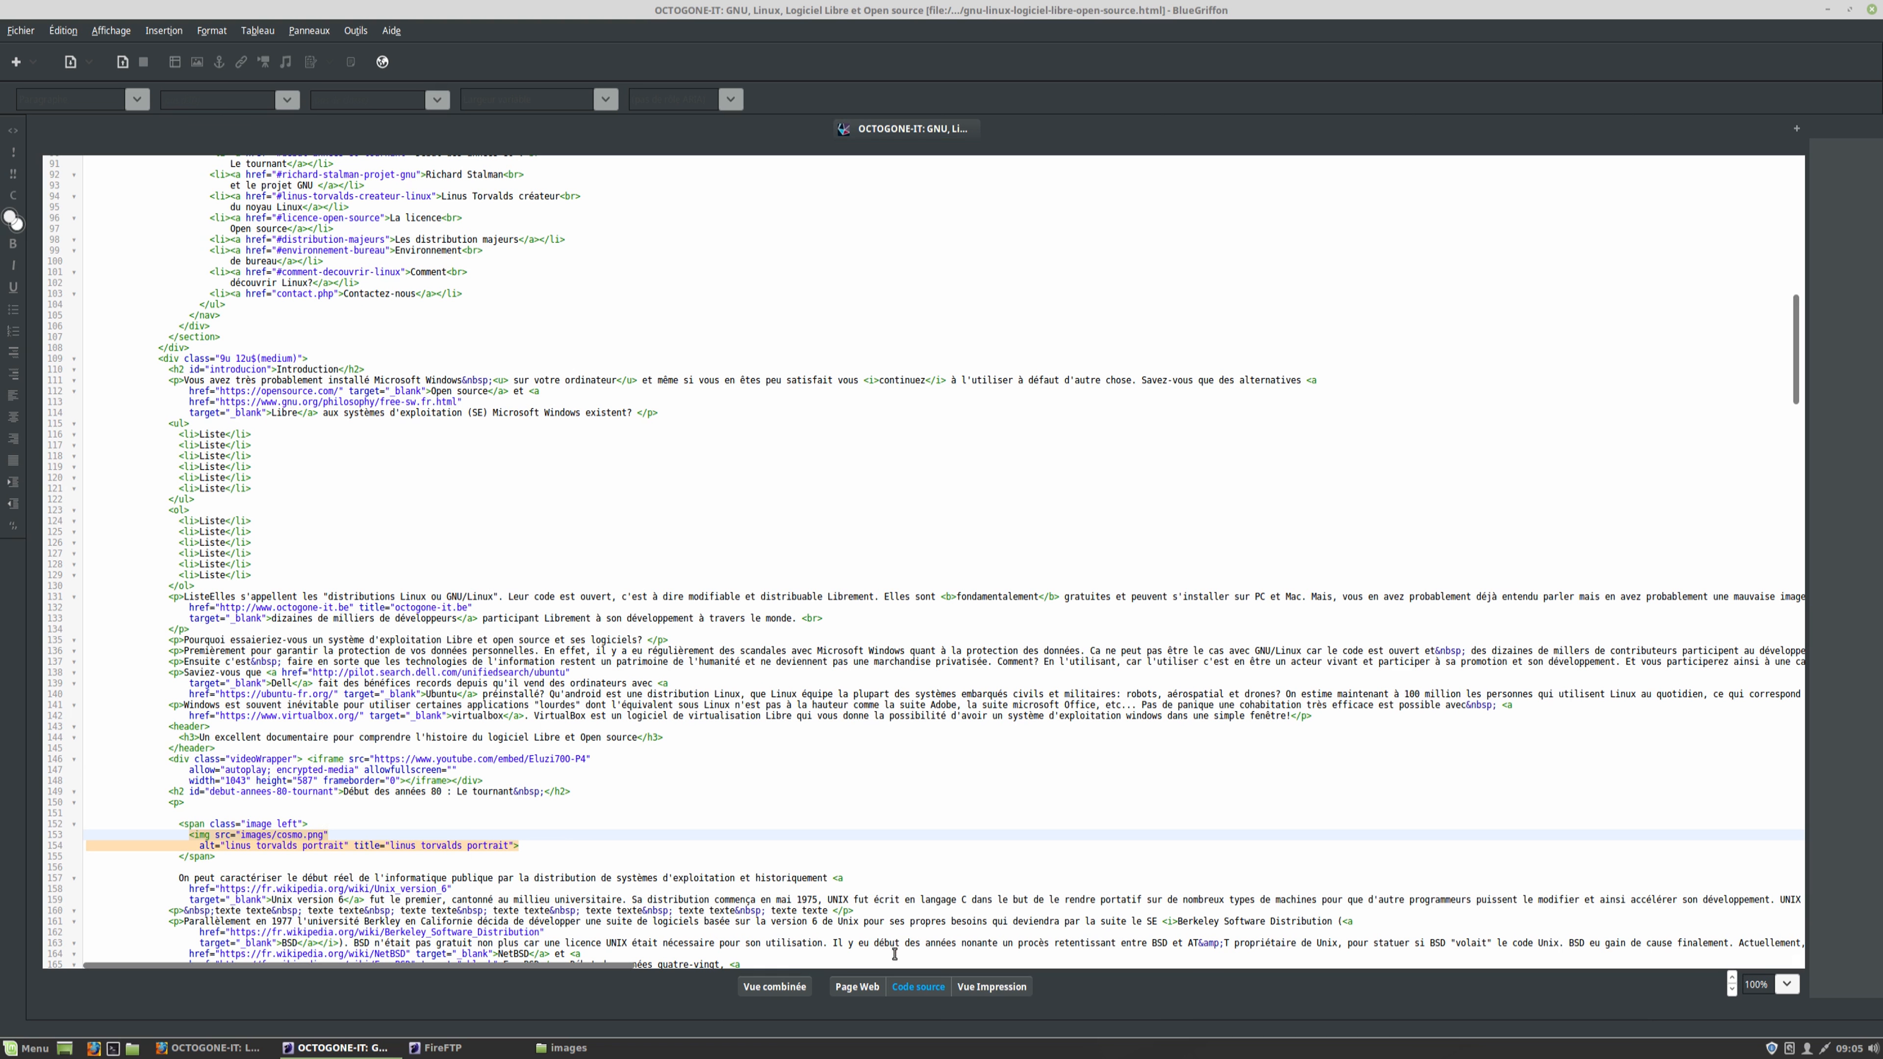
Return to the visual page view, check the replaced picture in the "Début des années 80" section and save the page
left_click(863, 985)
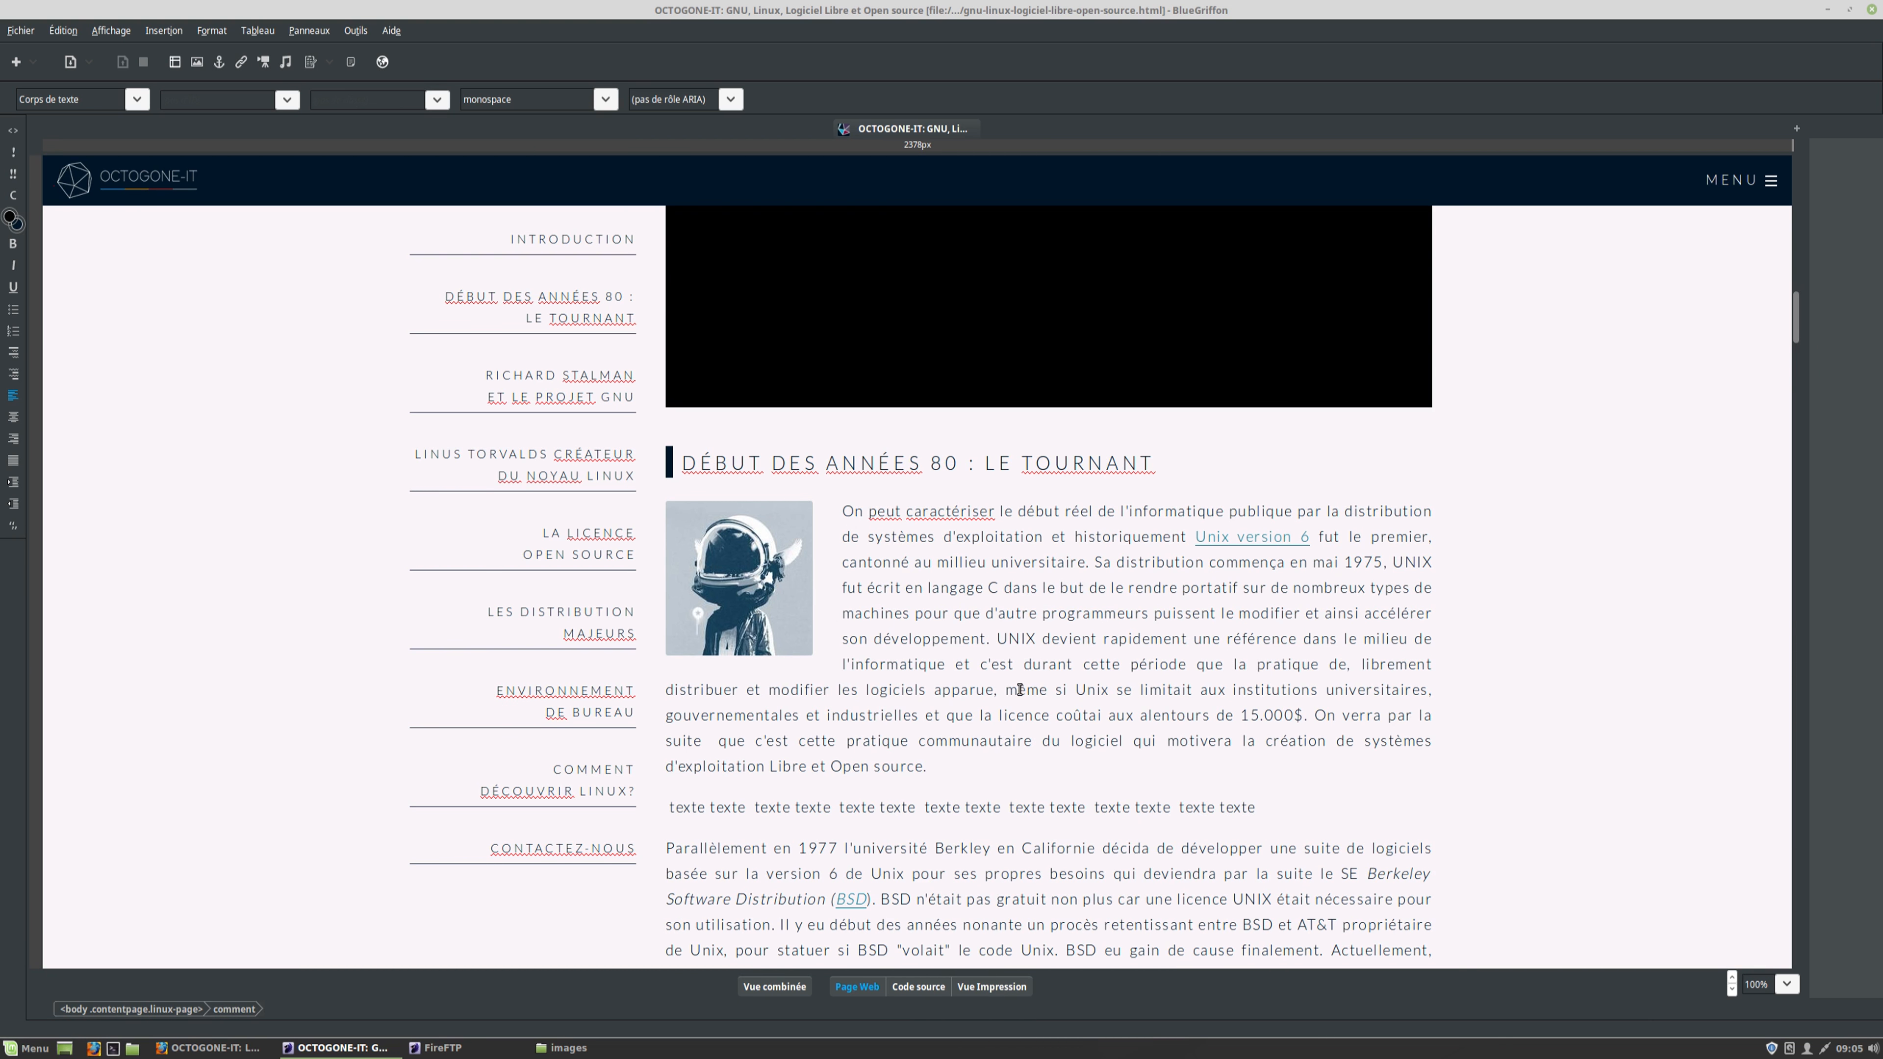
scroll(1020, 690, "down", 3)
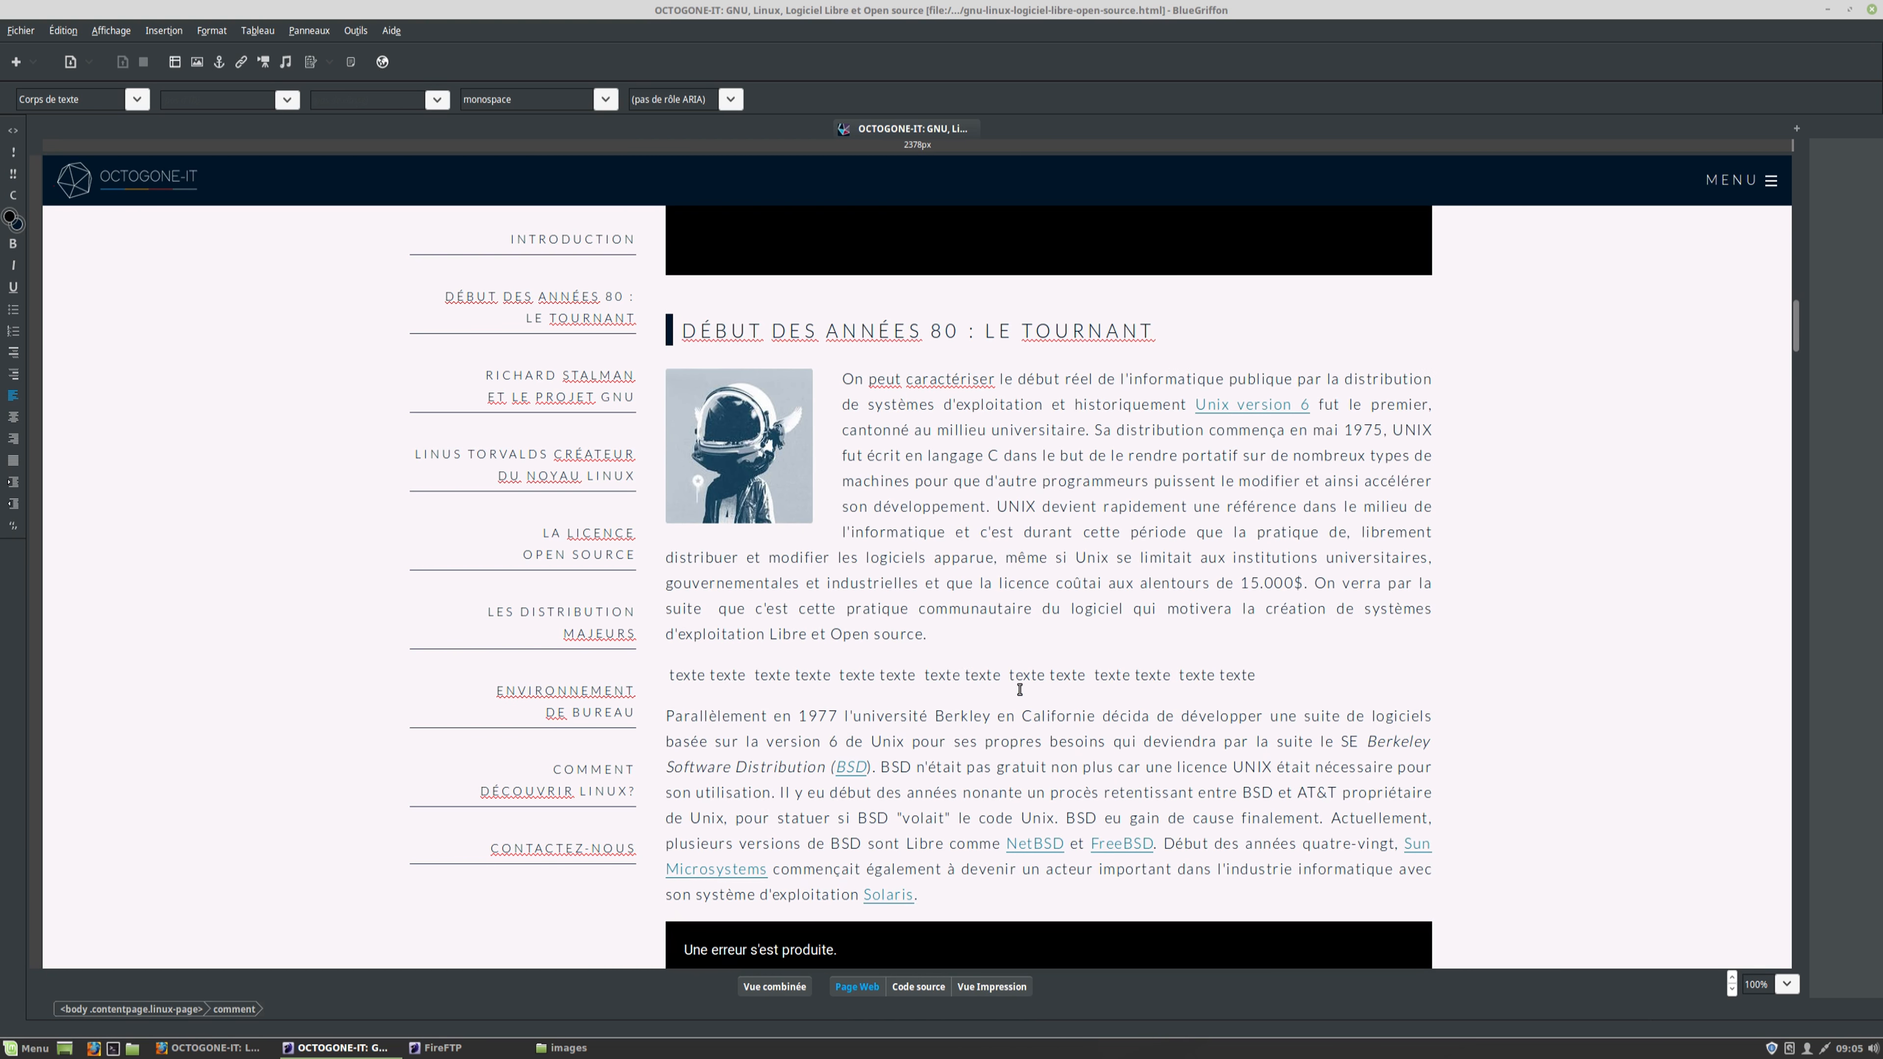
double_click(991, 676)
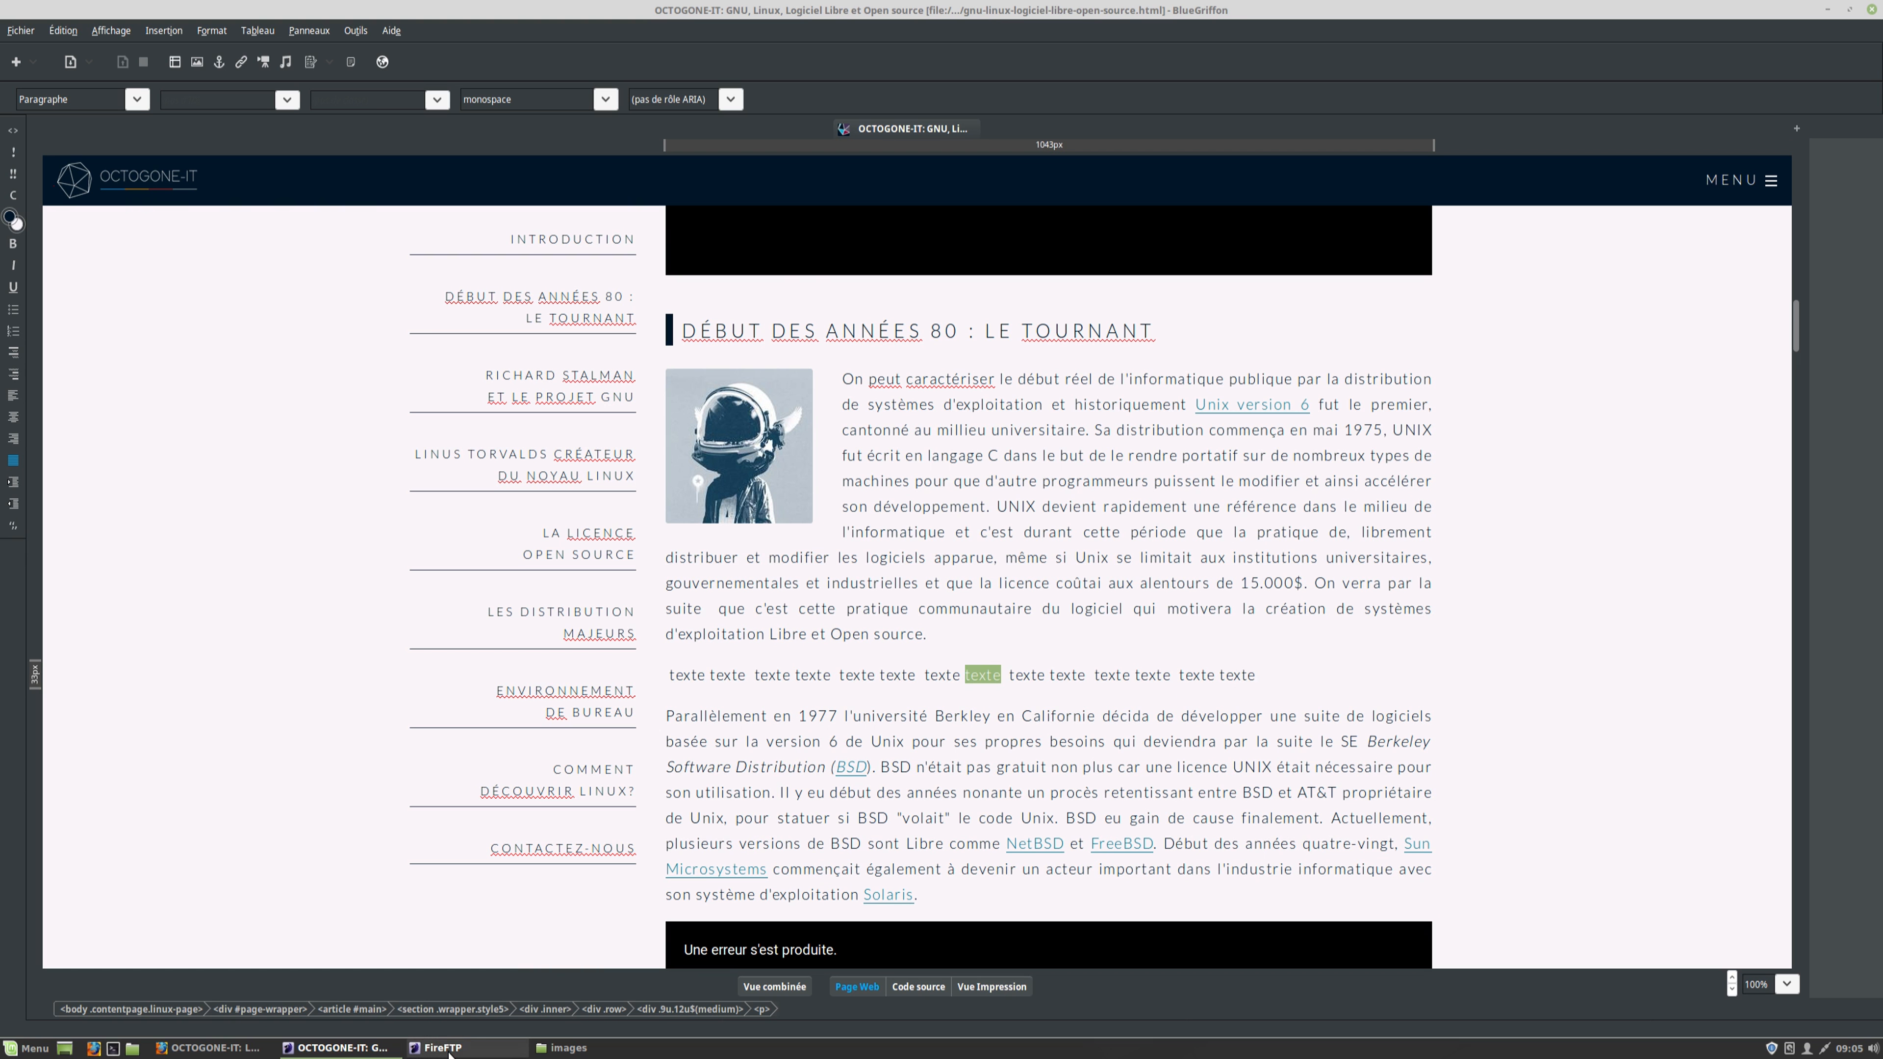
Switch to FireFTP and upload gnu-linux-logiciel-libre-open-source.html to /www/dev/octo, replacing the existing file
left_click(475, 1046)
left_click(464, 341)
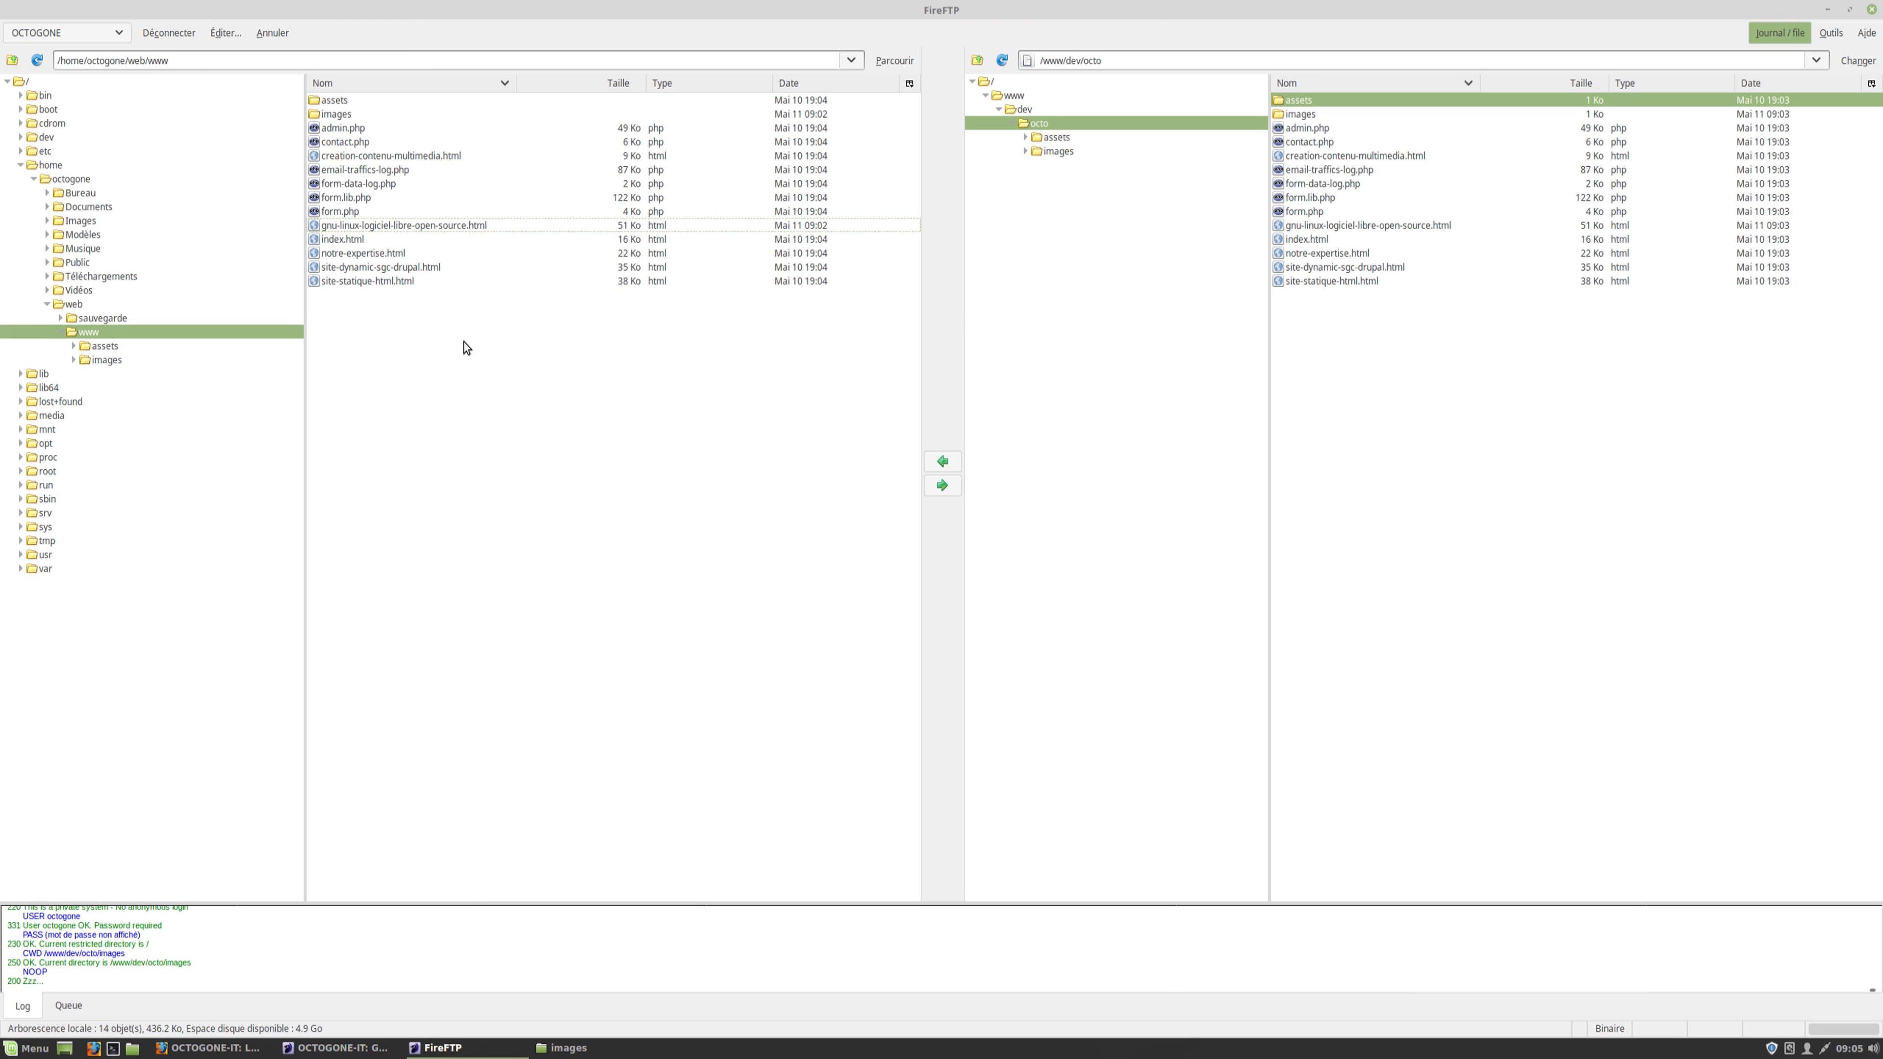
left_click(391, 227)
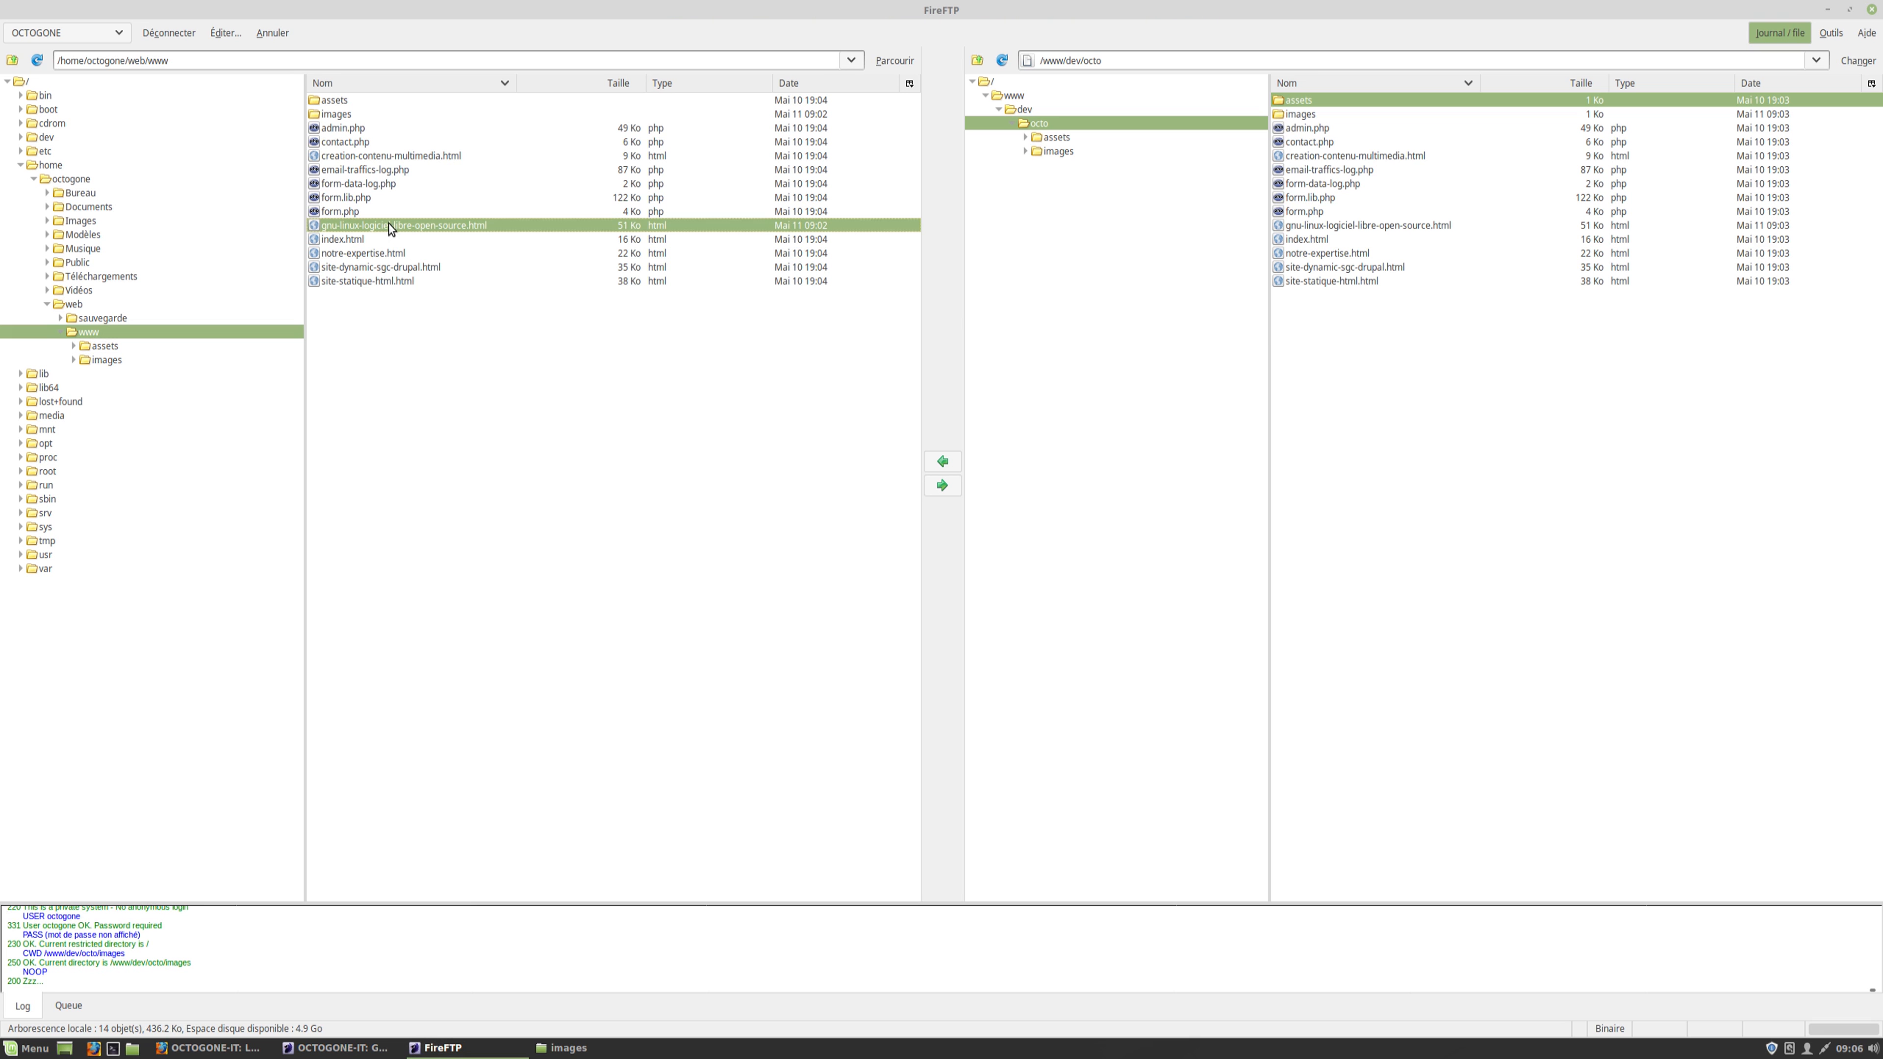
left_click(943, 486)
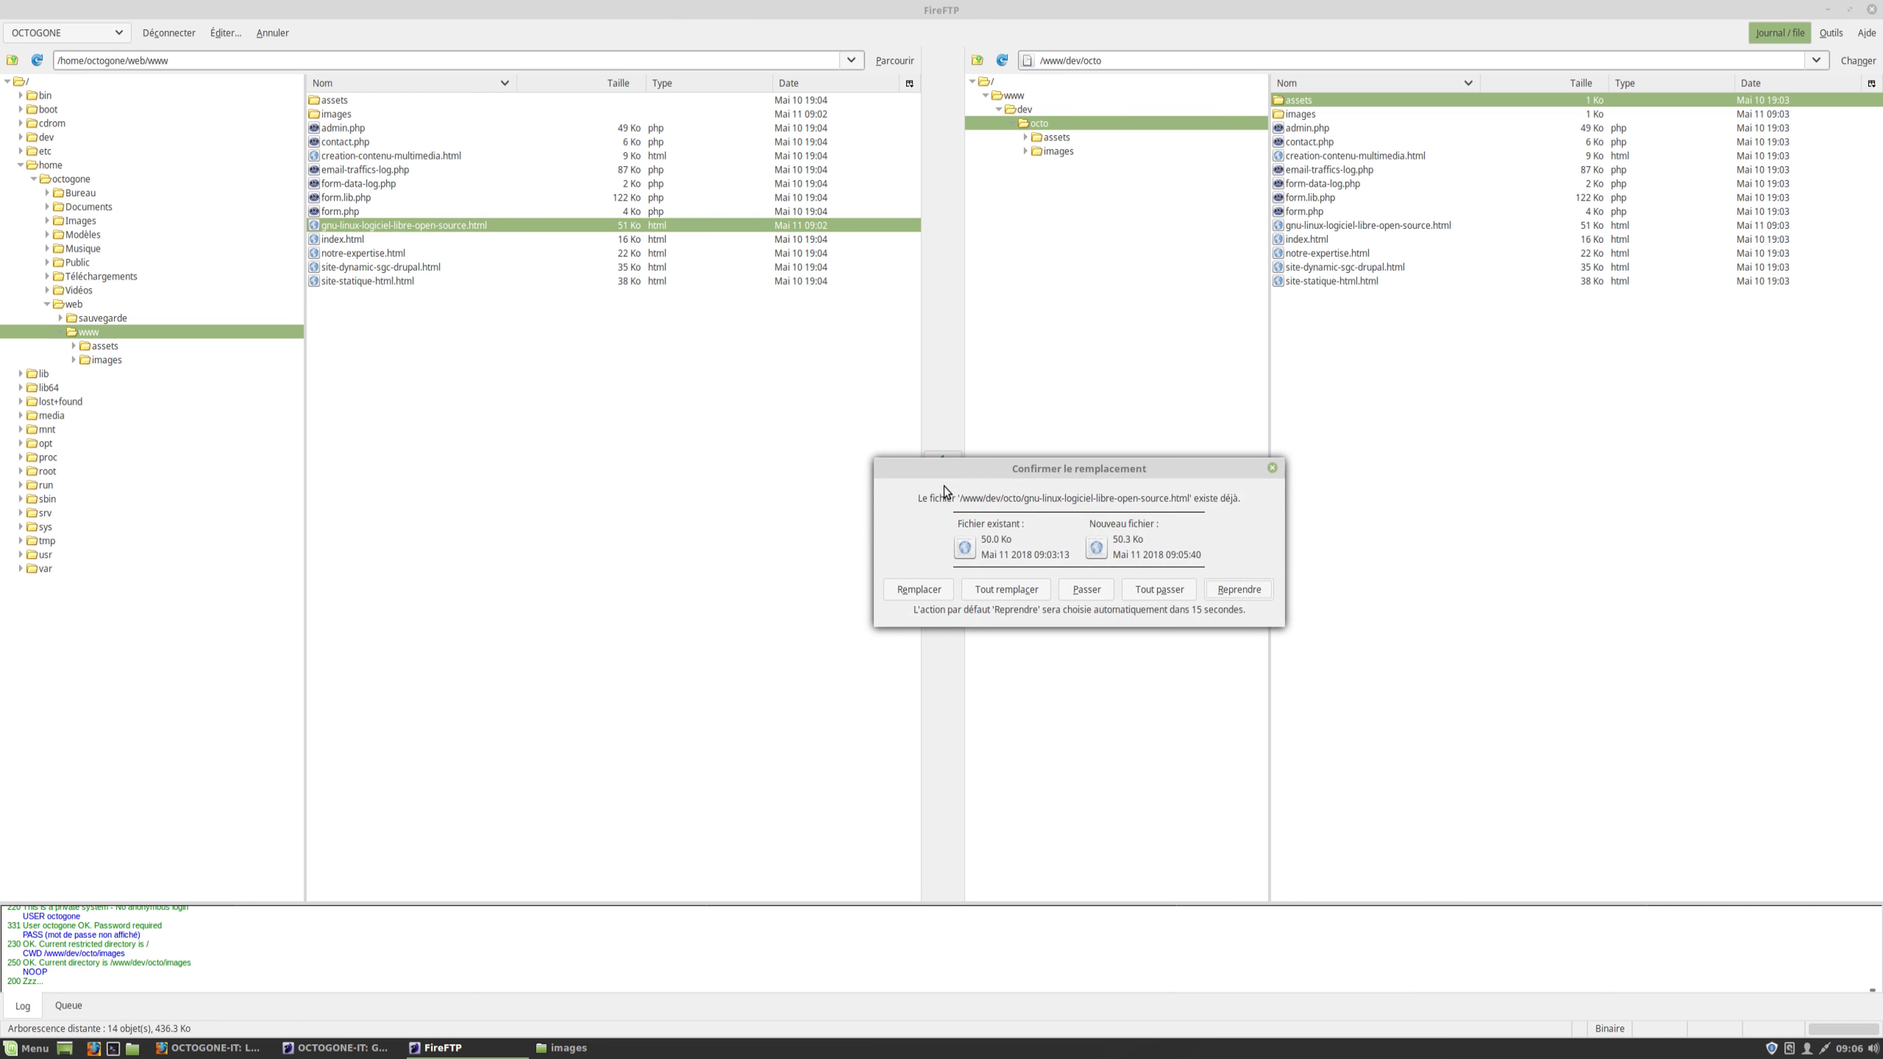
left_click(918, 592)
Switch to Firefox and reload the published gnu-linux-logiciel-libre-open-source.html page to check the picture in the "Début des années 80" section
left_click(258, 1052)
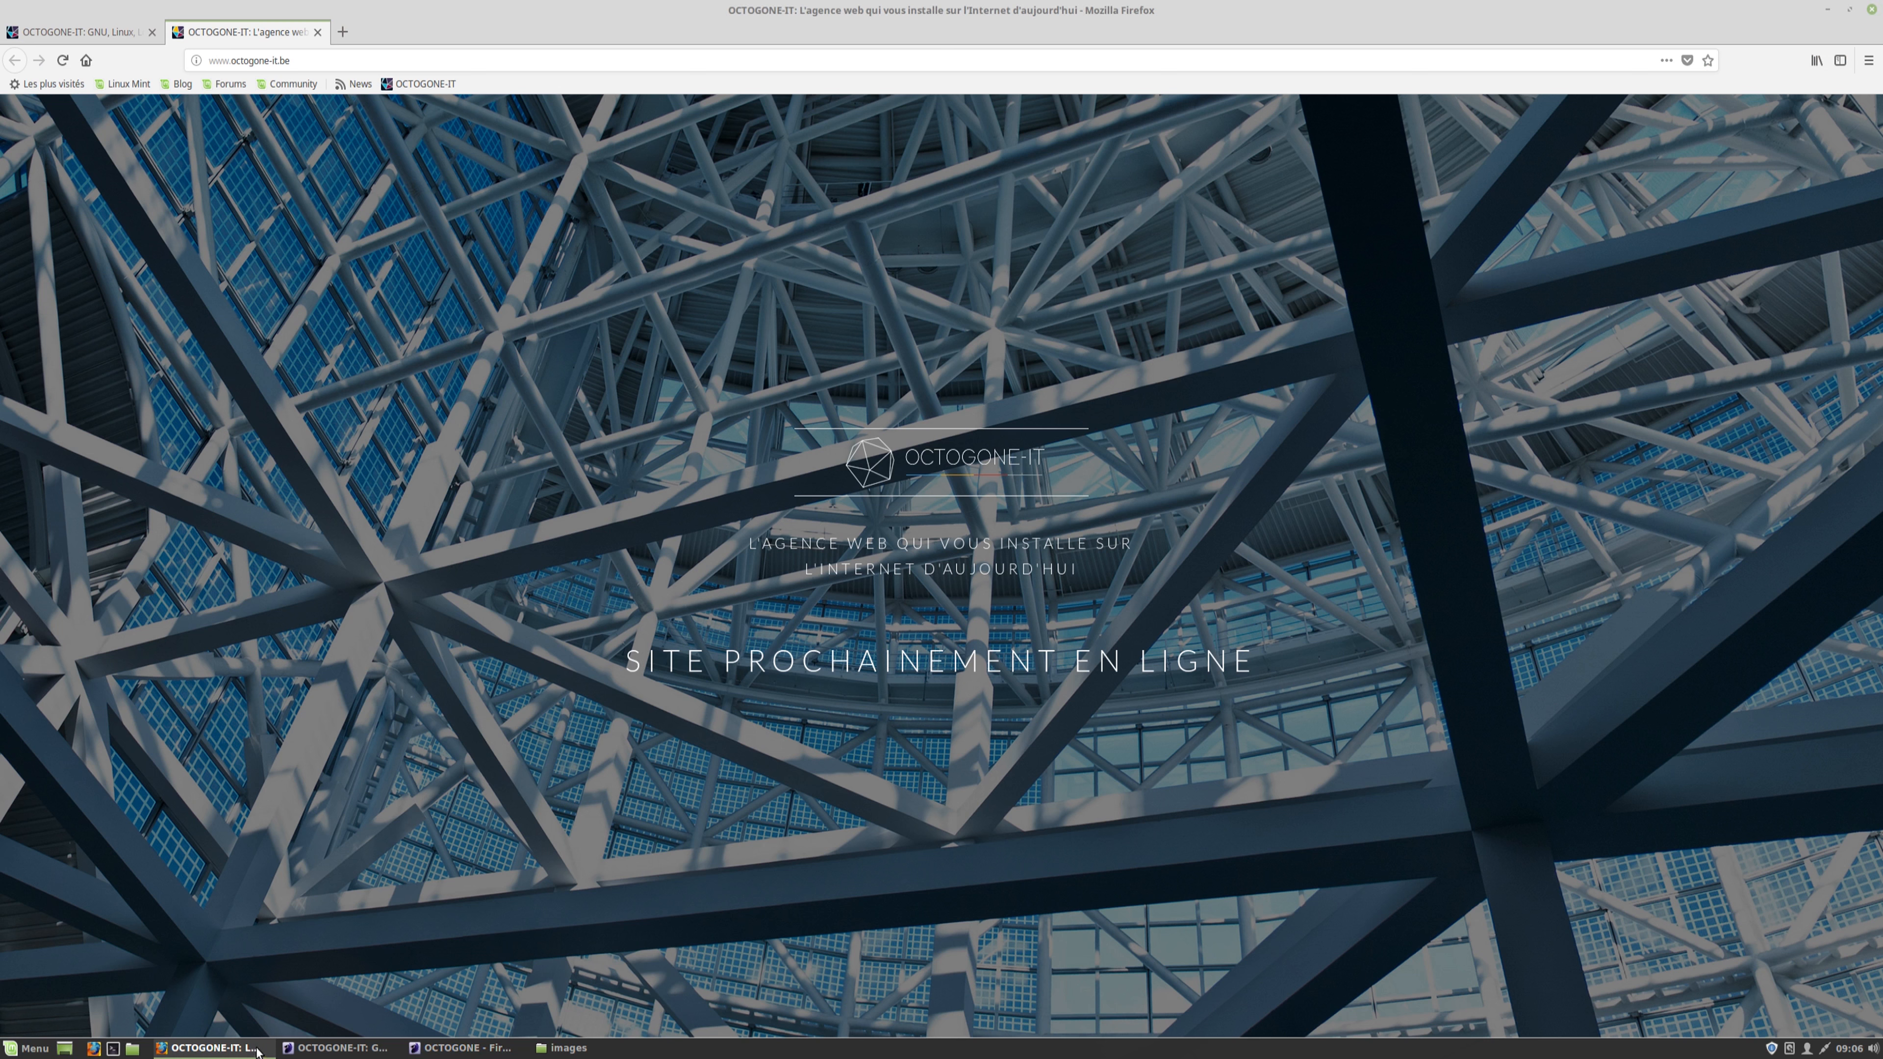
left_click(86, 33)
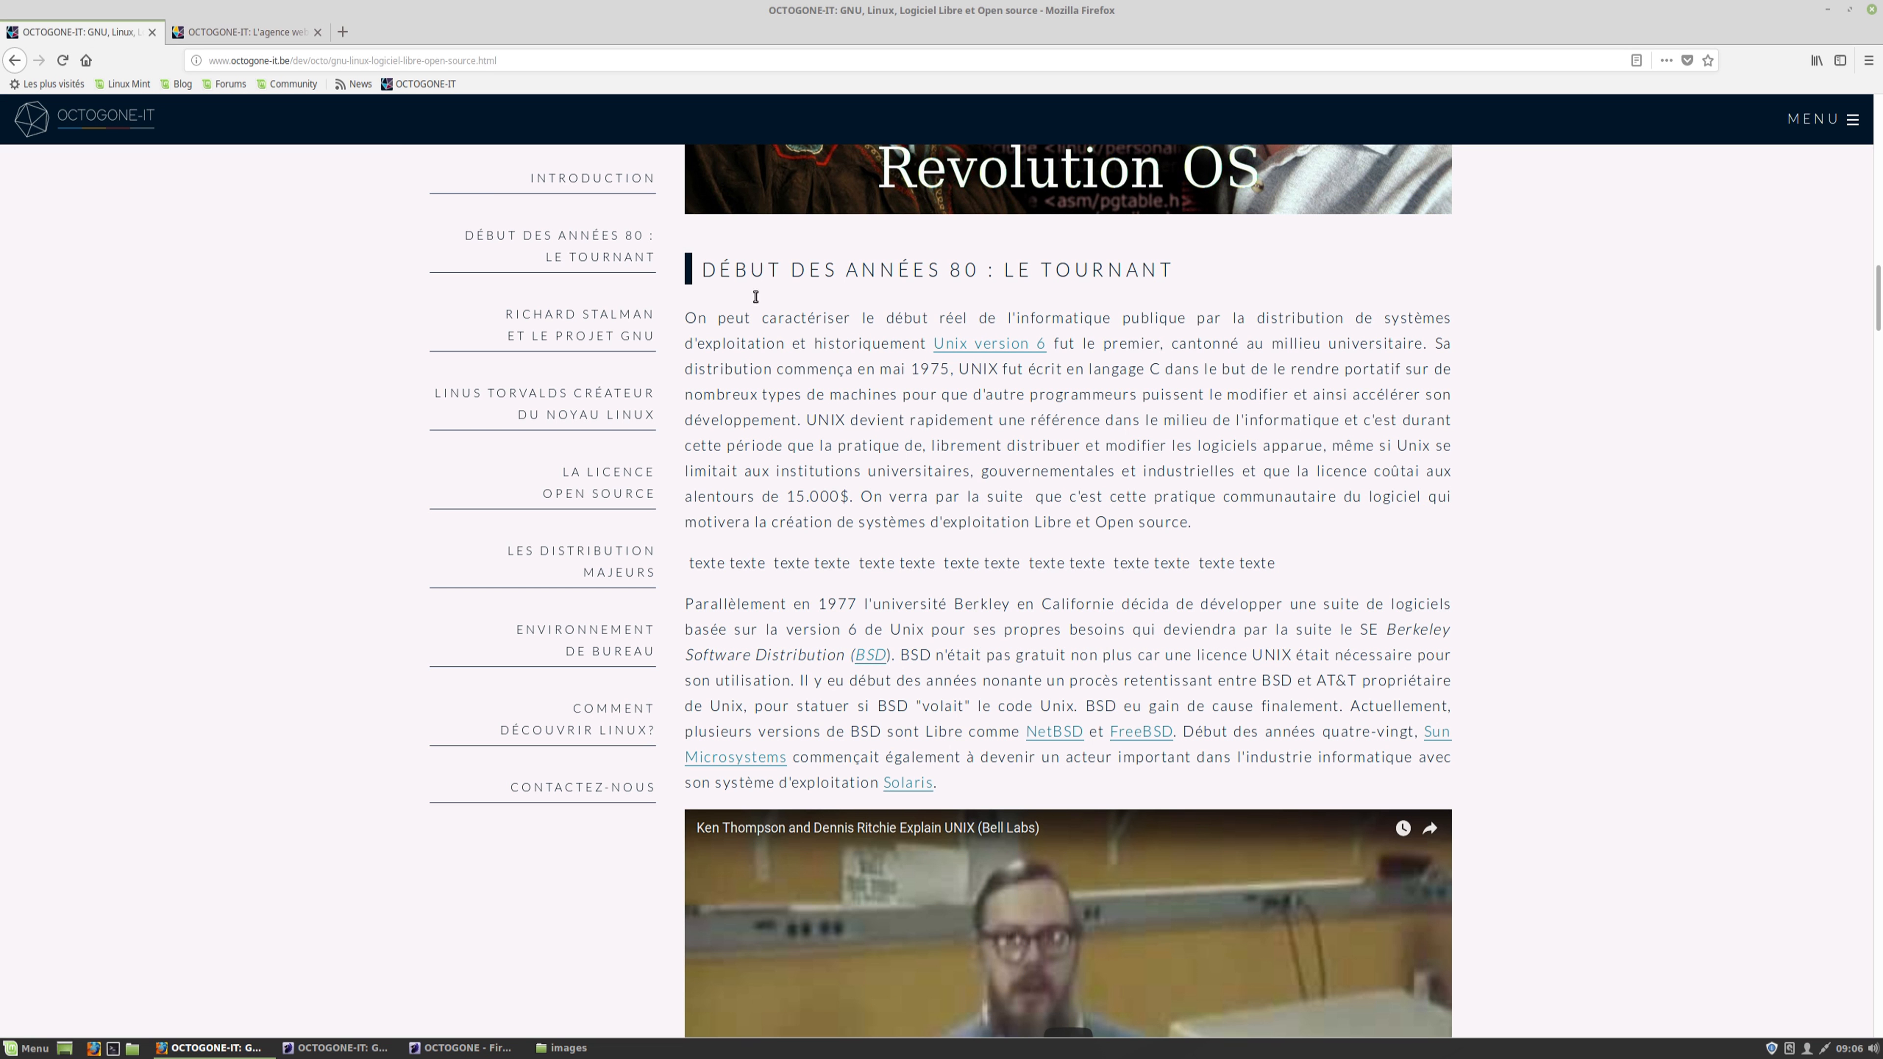
scroll(923, 489, "up", 2)
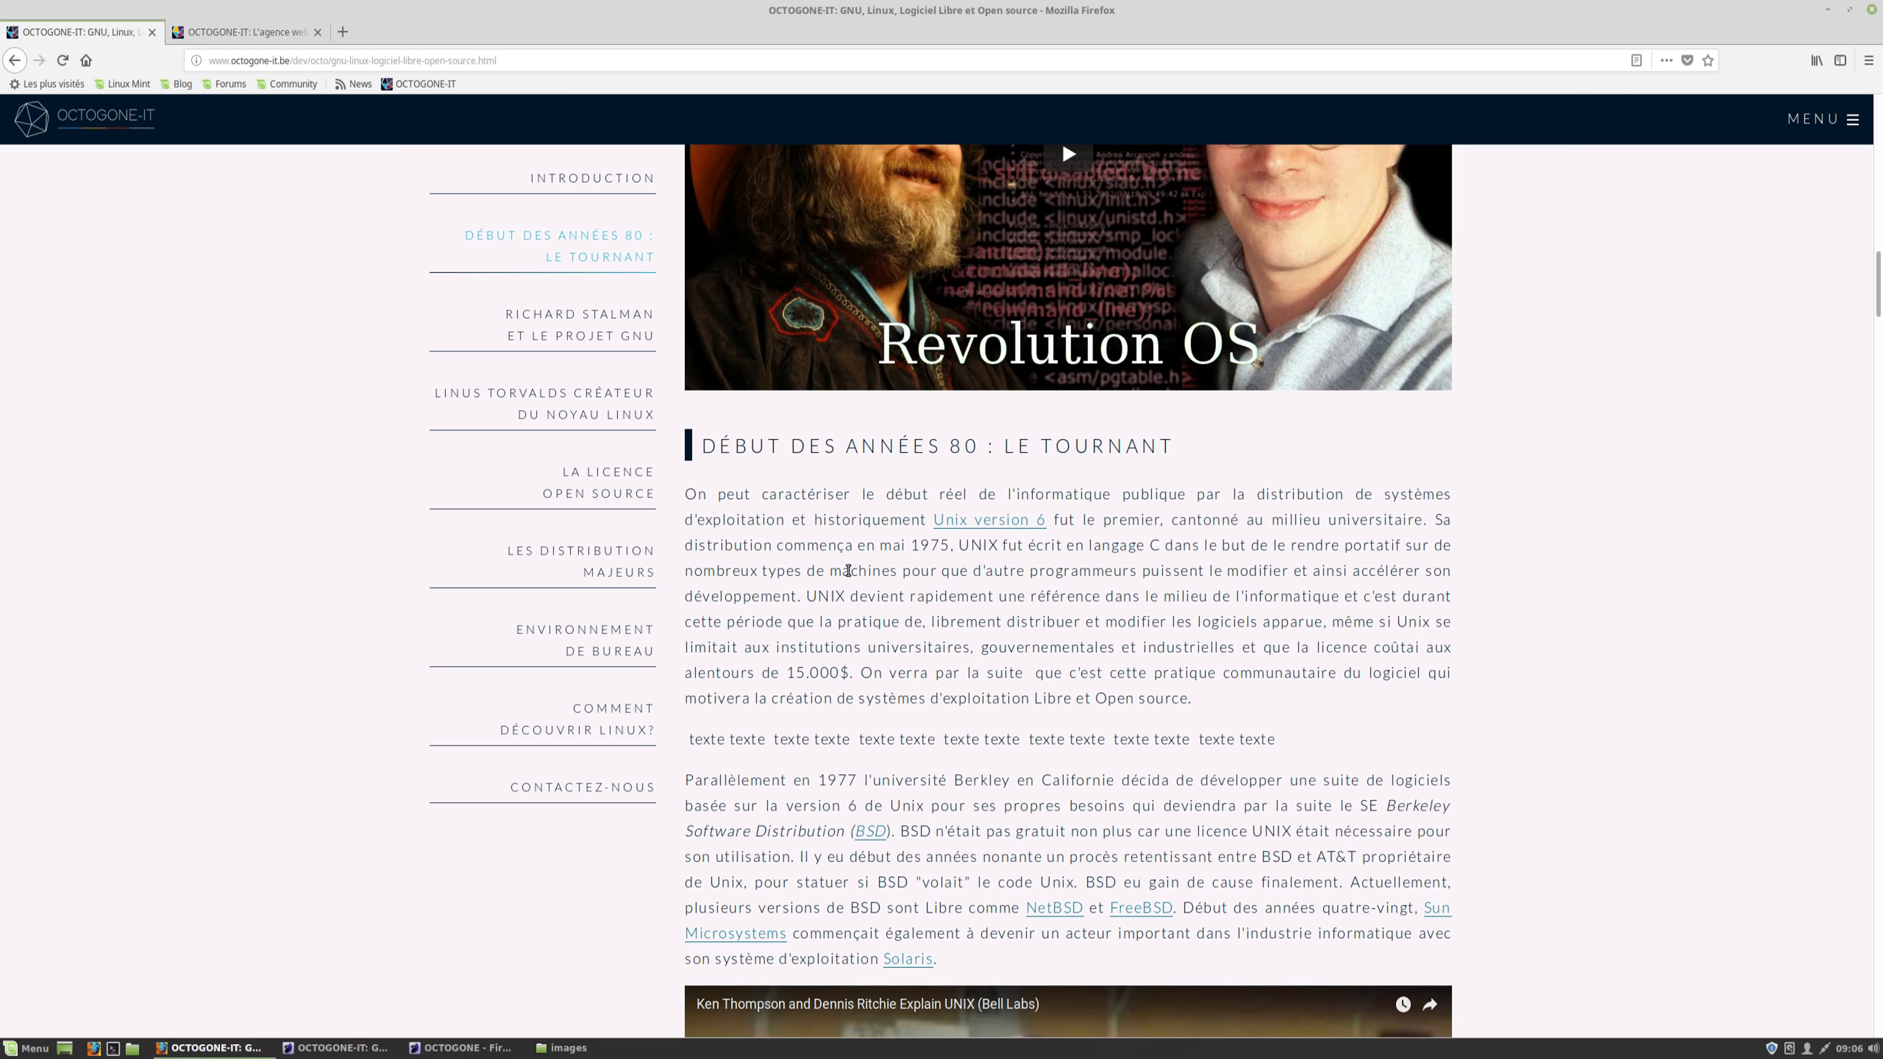
key("F5")
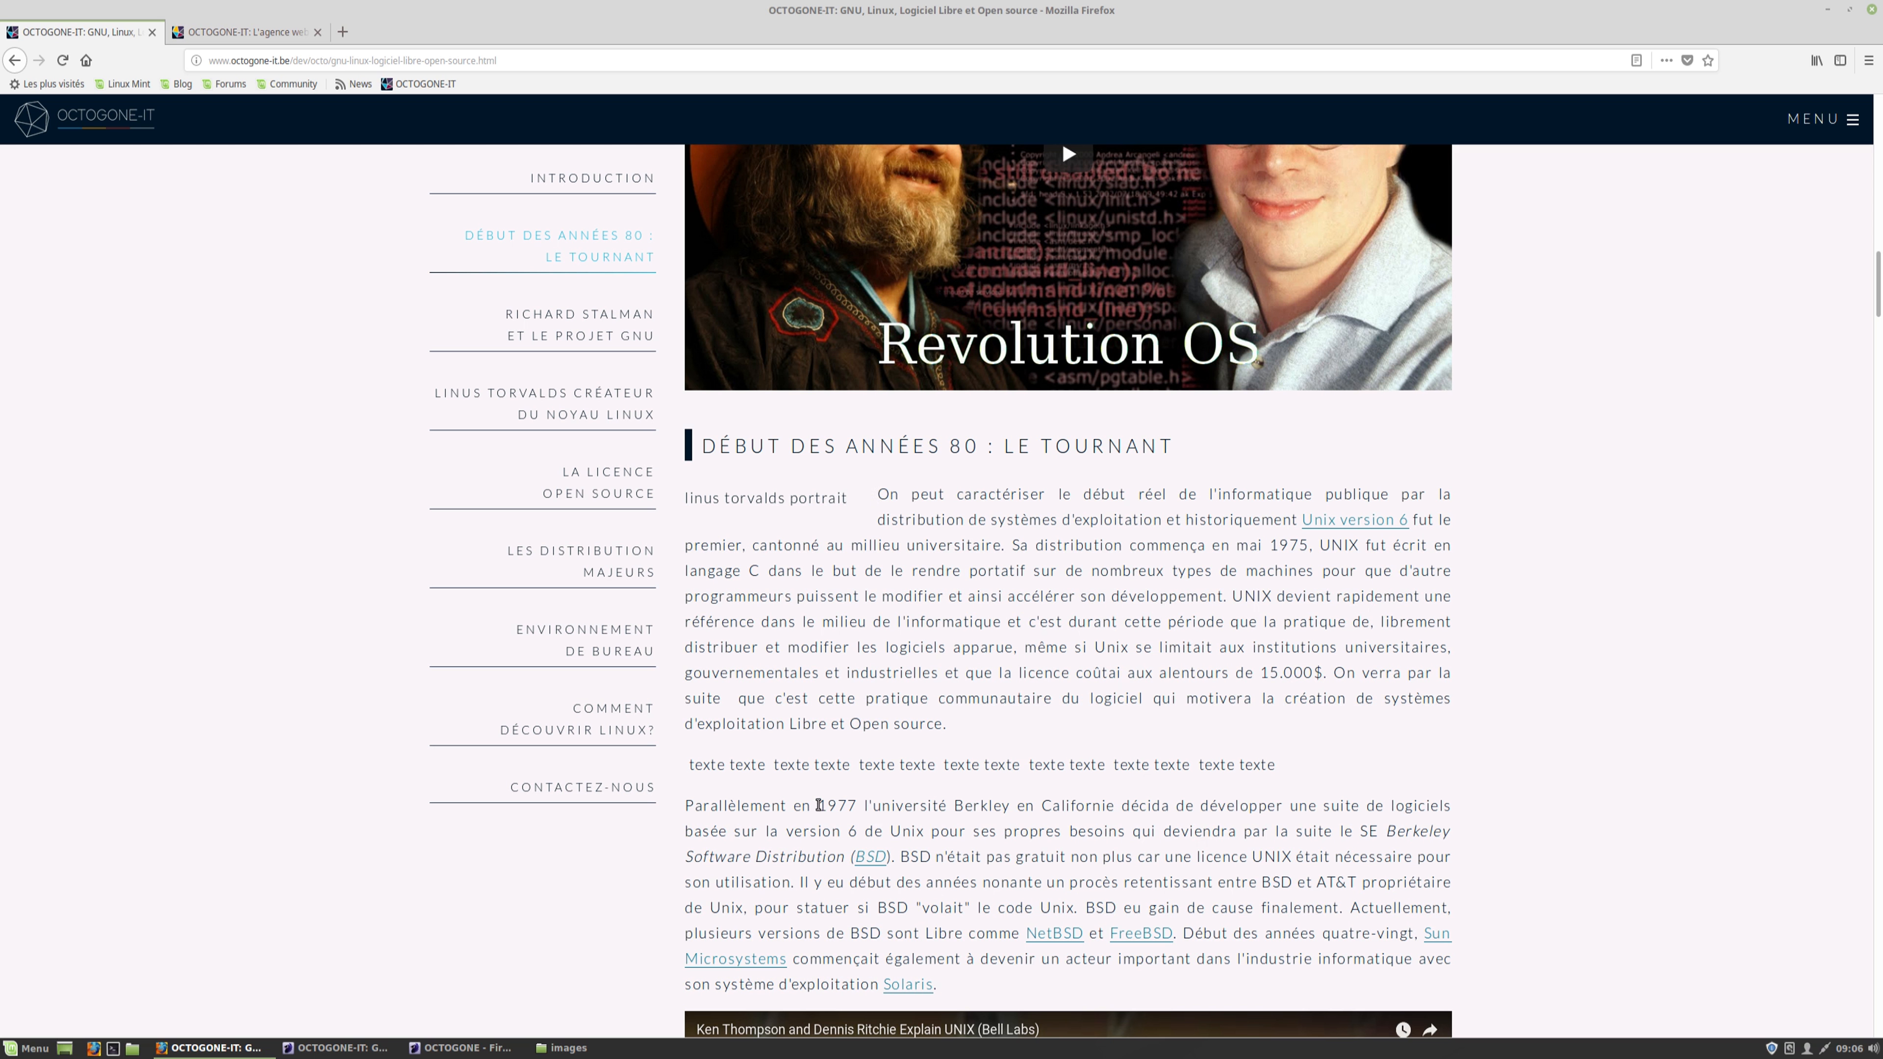
Switch to FireFTP and upload cosmo.png from the local images folder to /www/dev/octo/images
left_click(445, 1048)
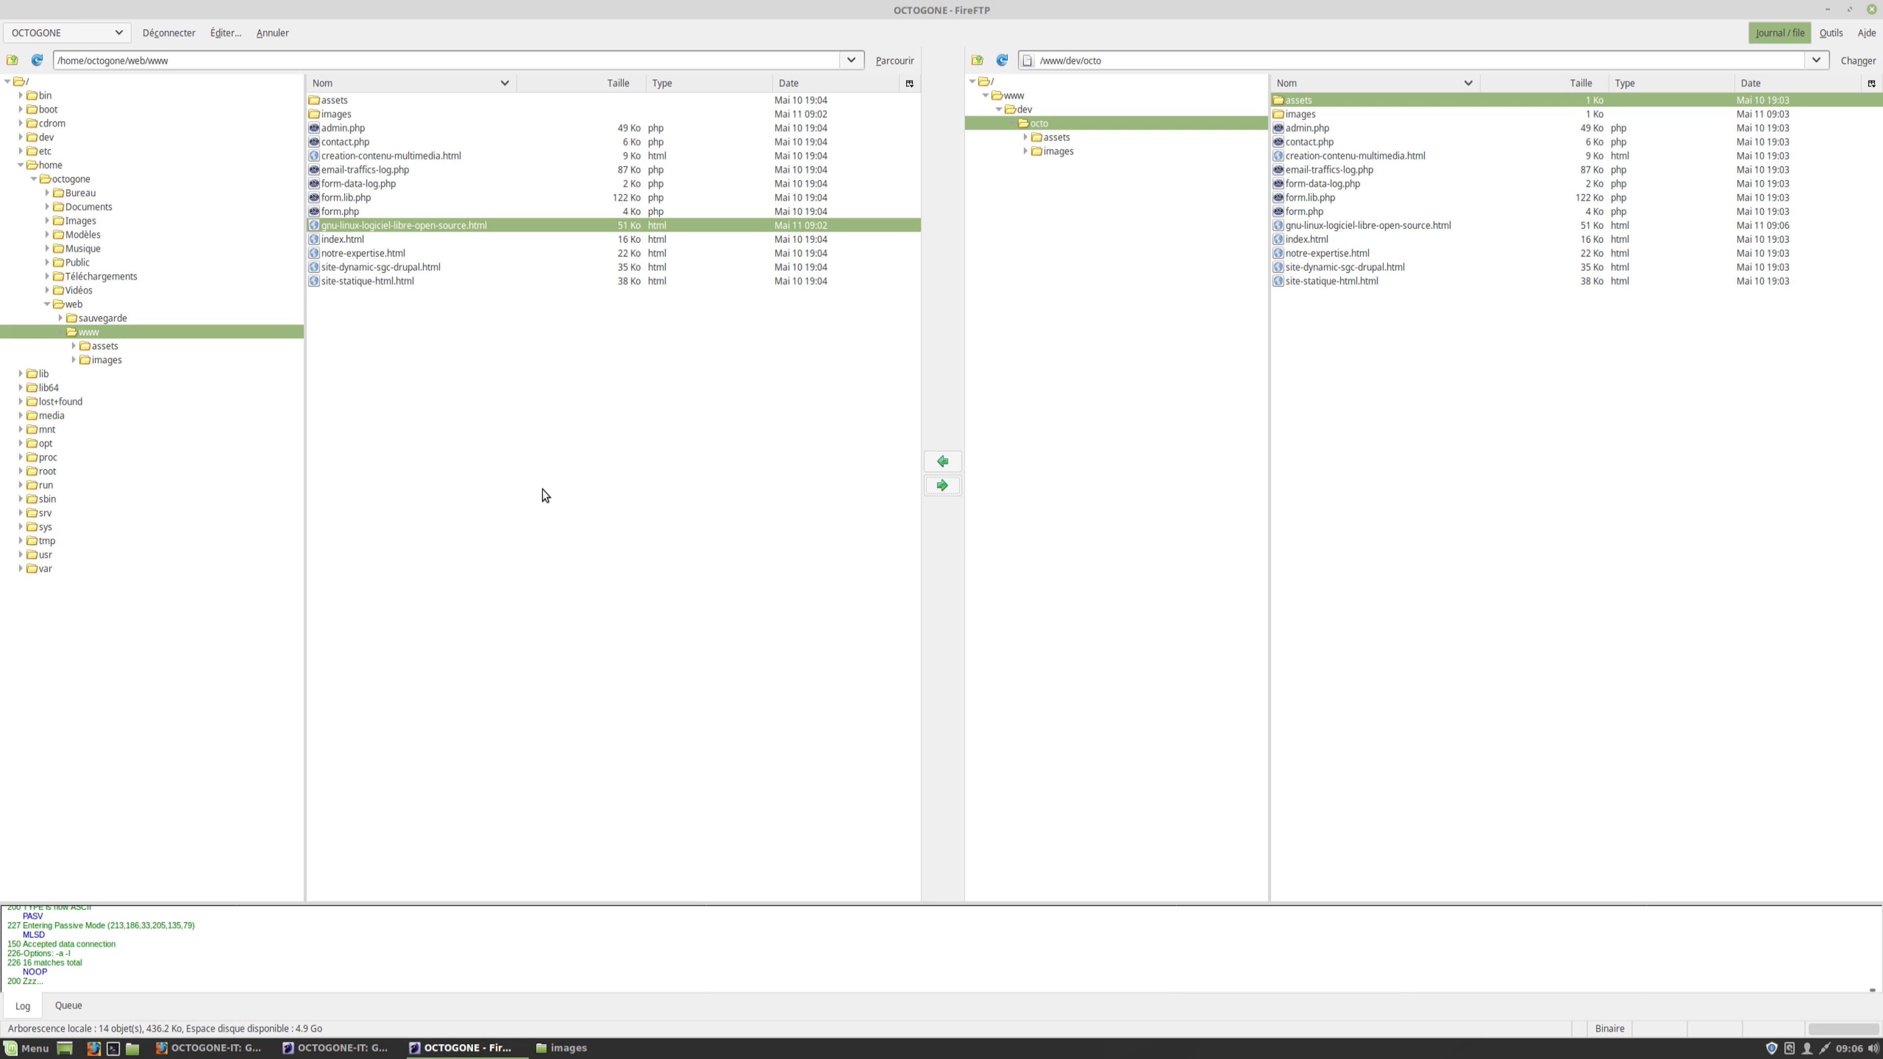
left_click(330, 115)
double_click(330, 114)
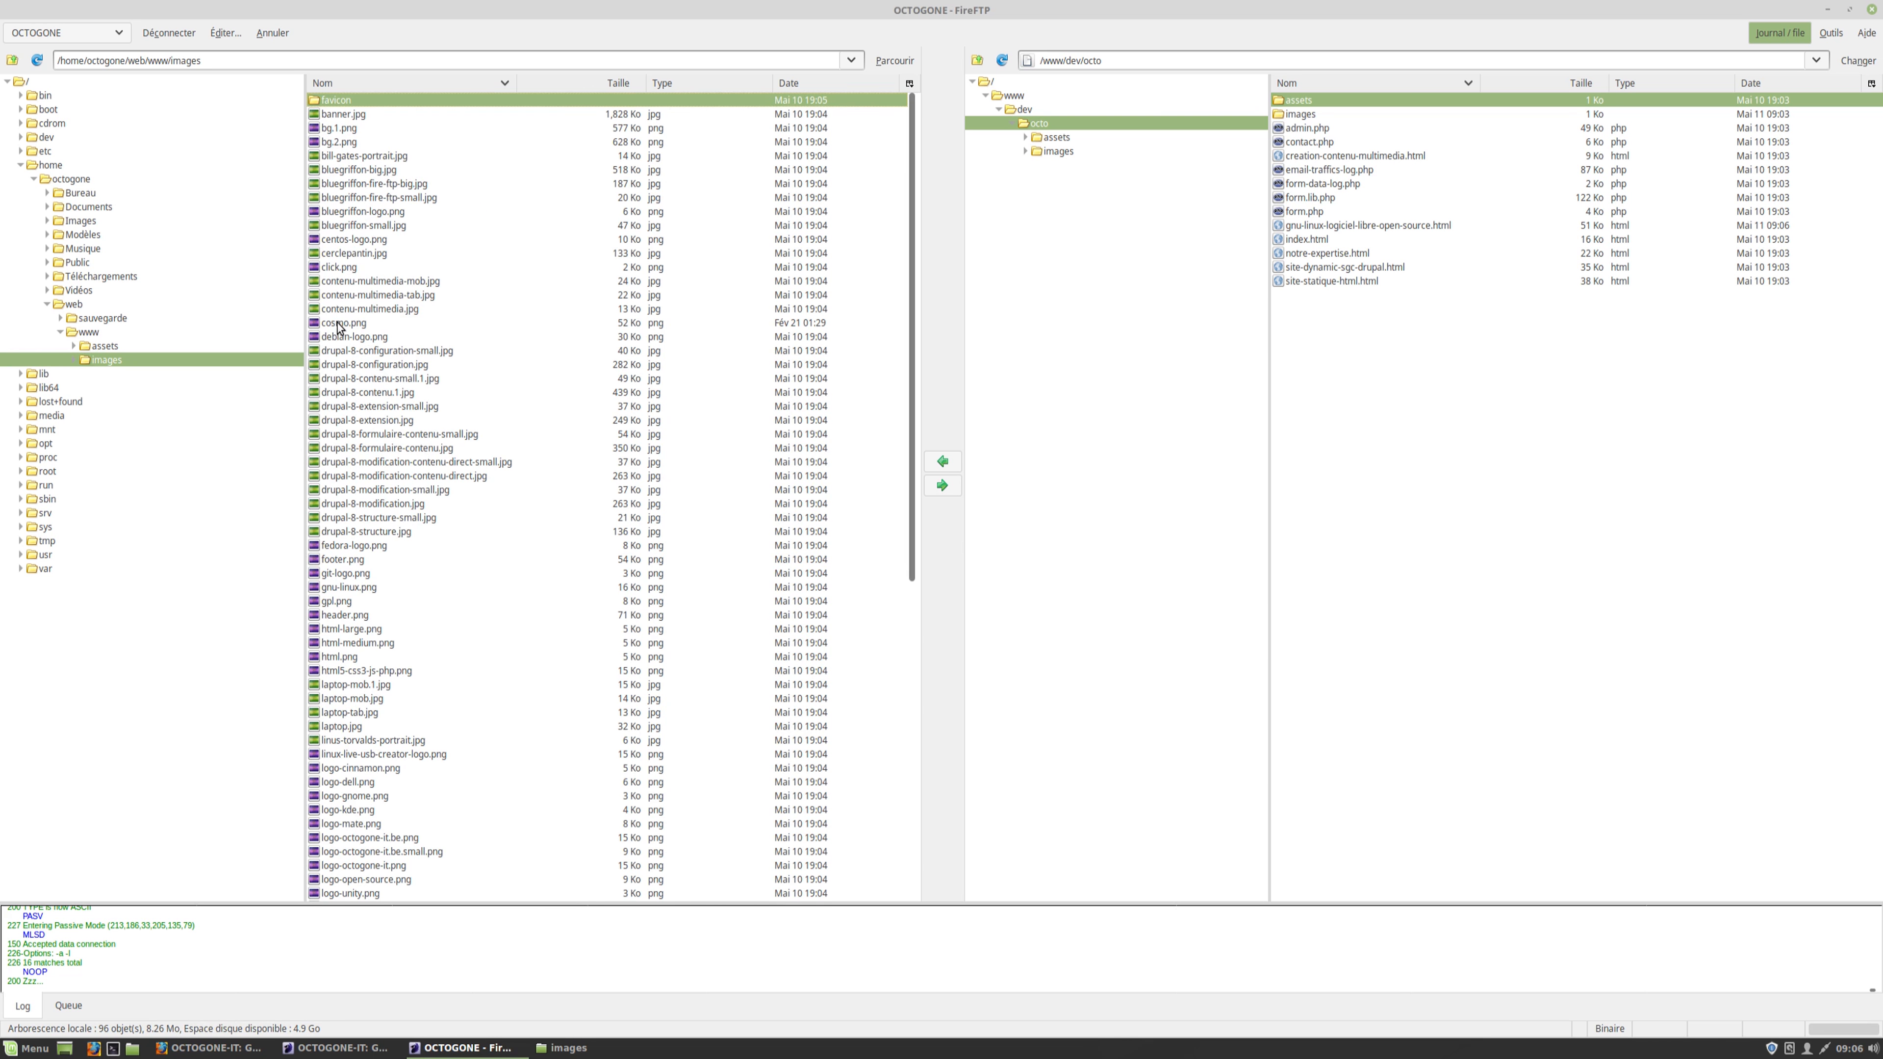
left_click(326, 324)
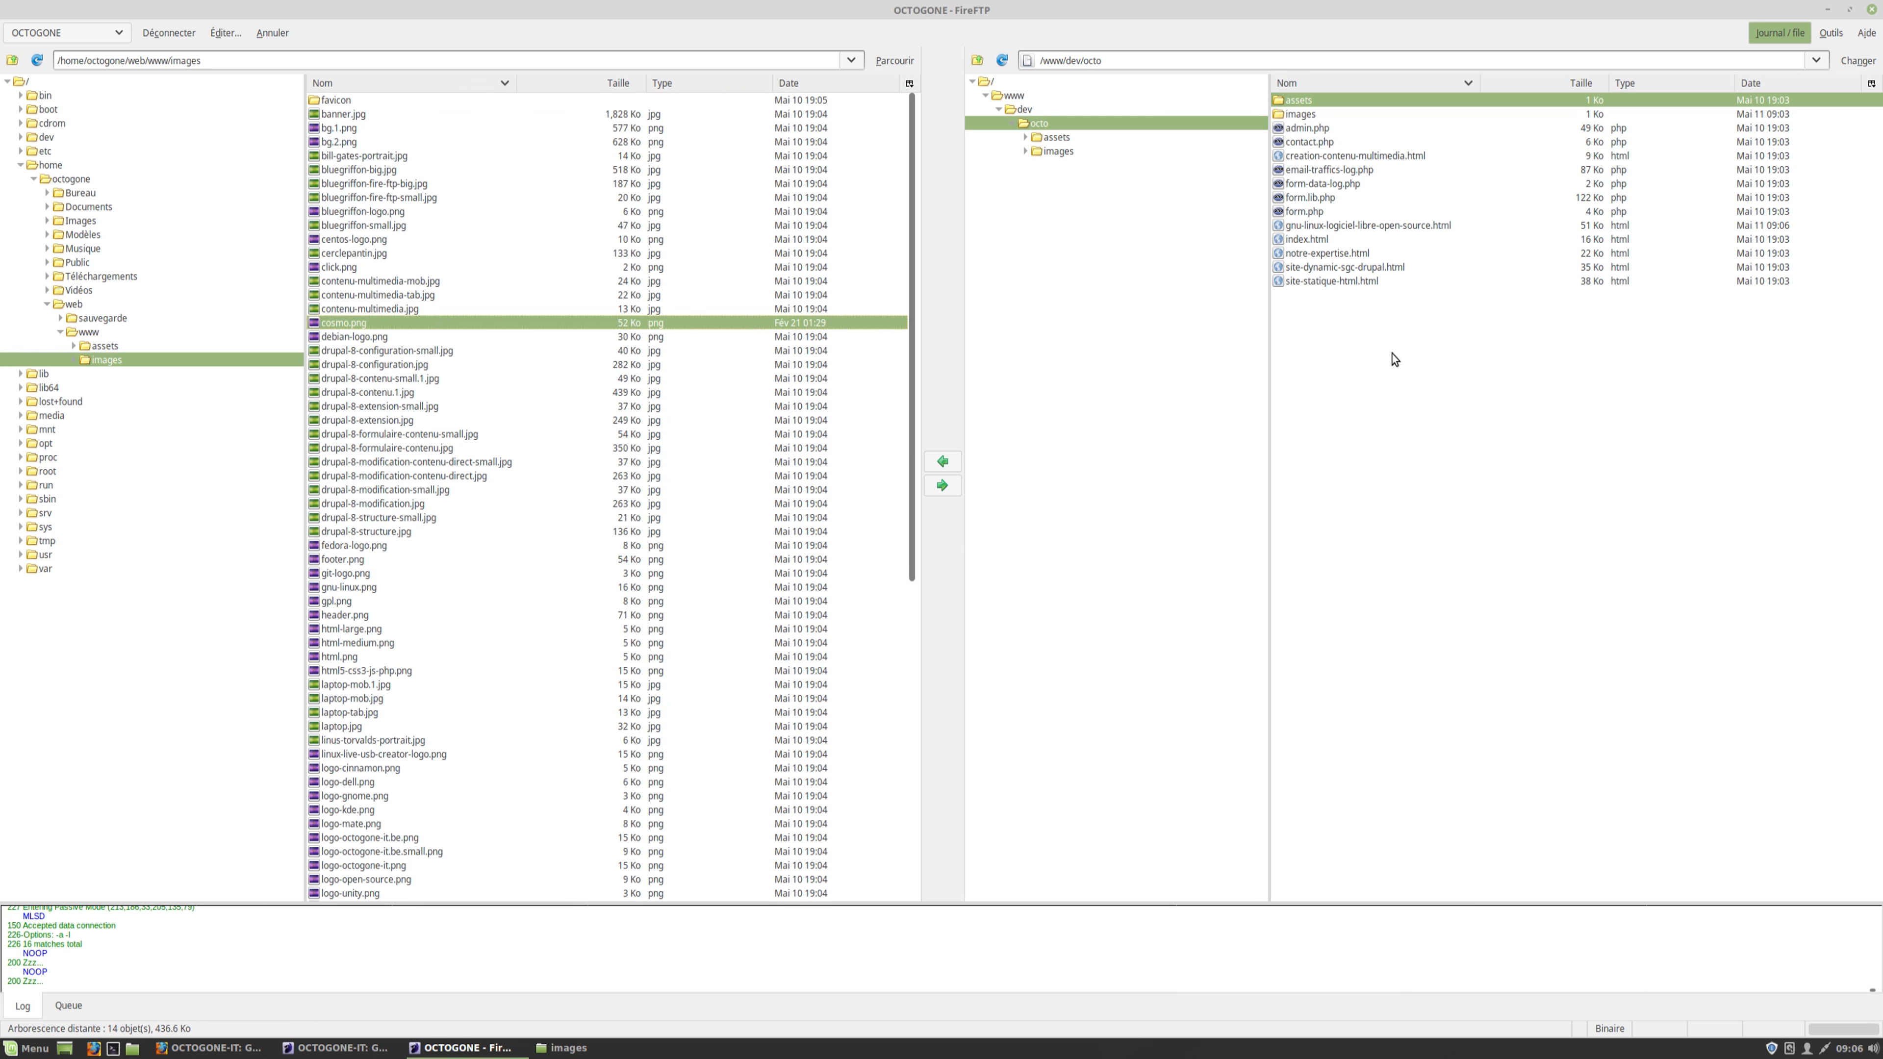
left_click(1387, 341)
double_click(1296, 115)
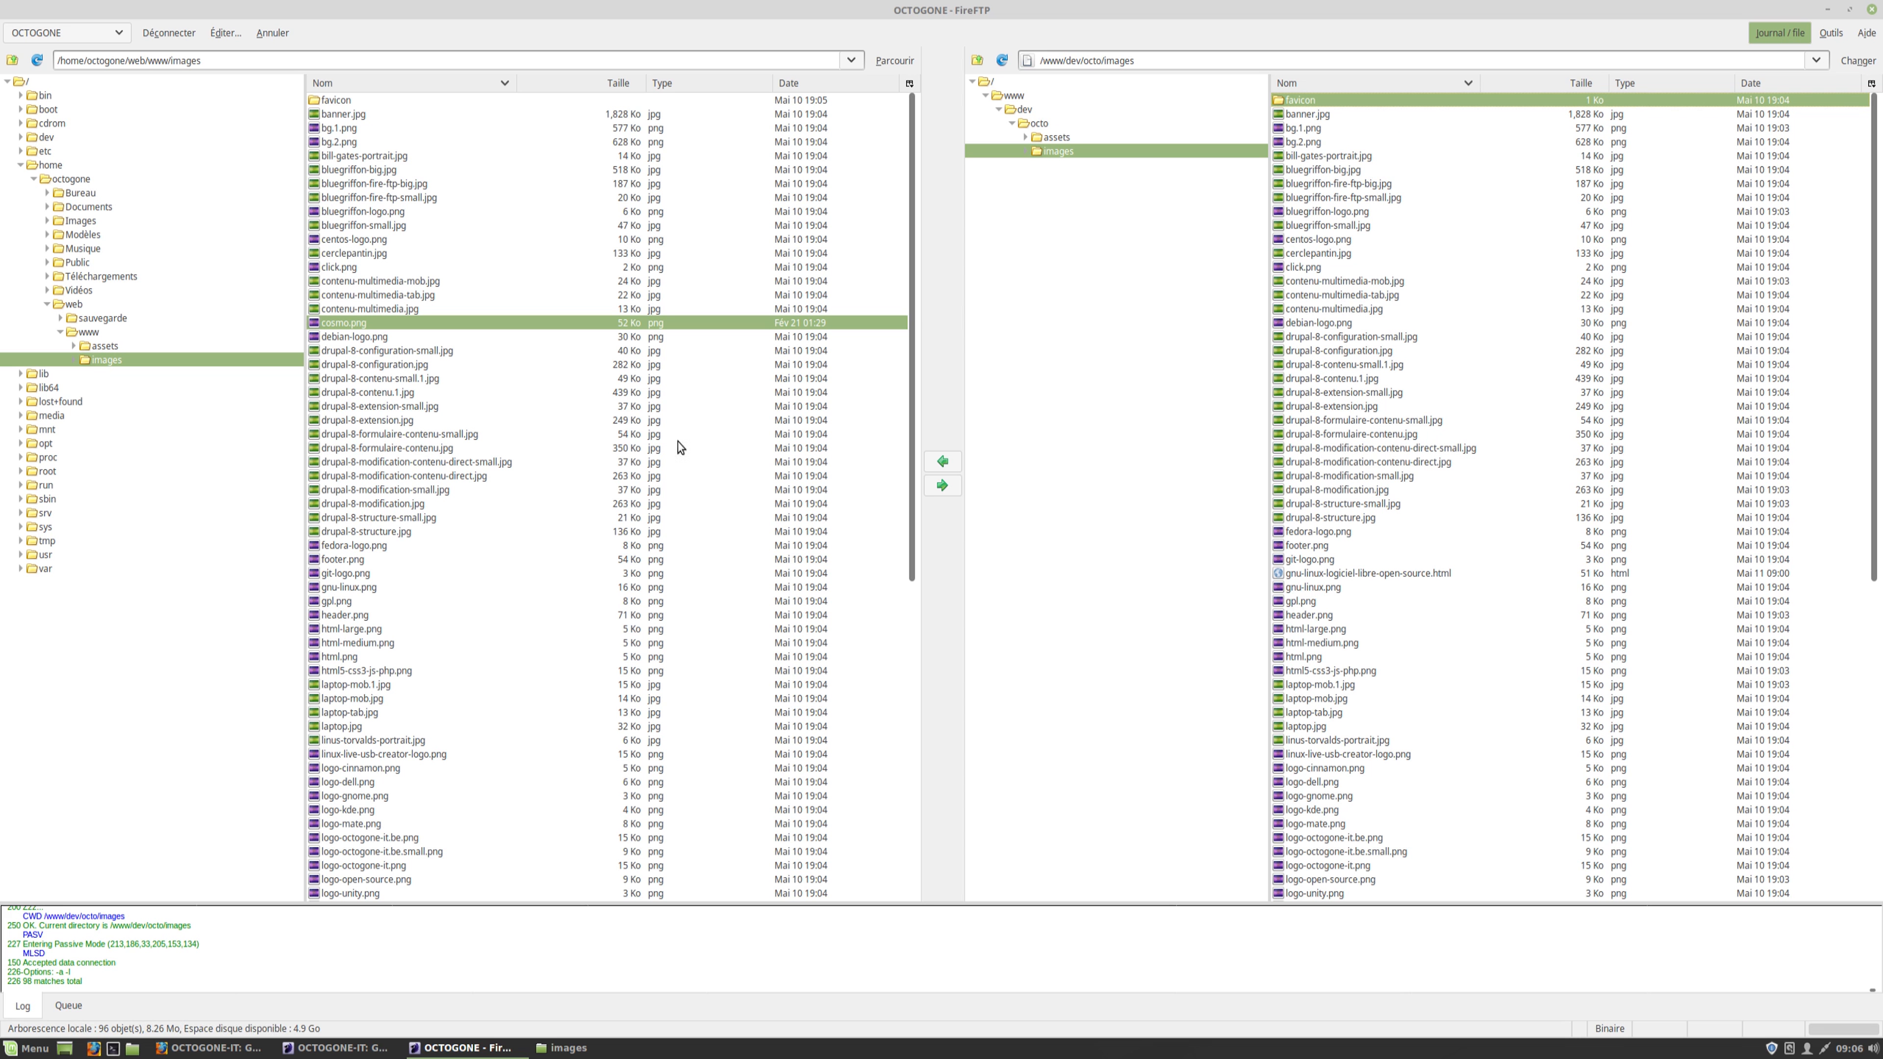
left_click(943, 487)
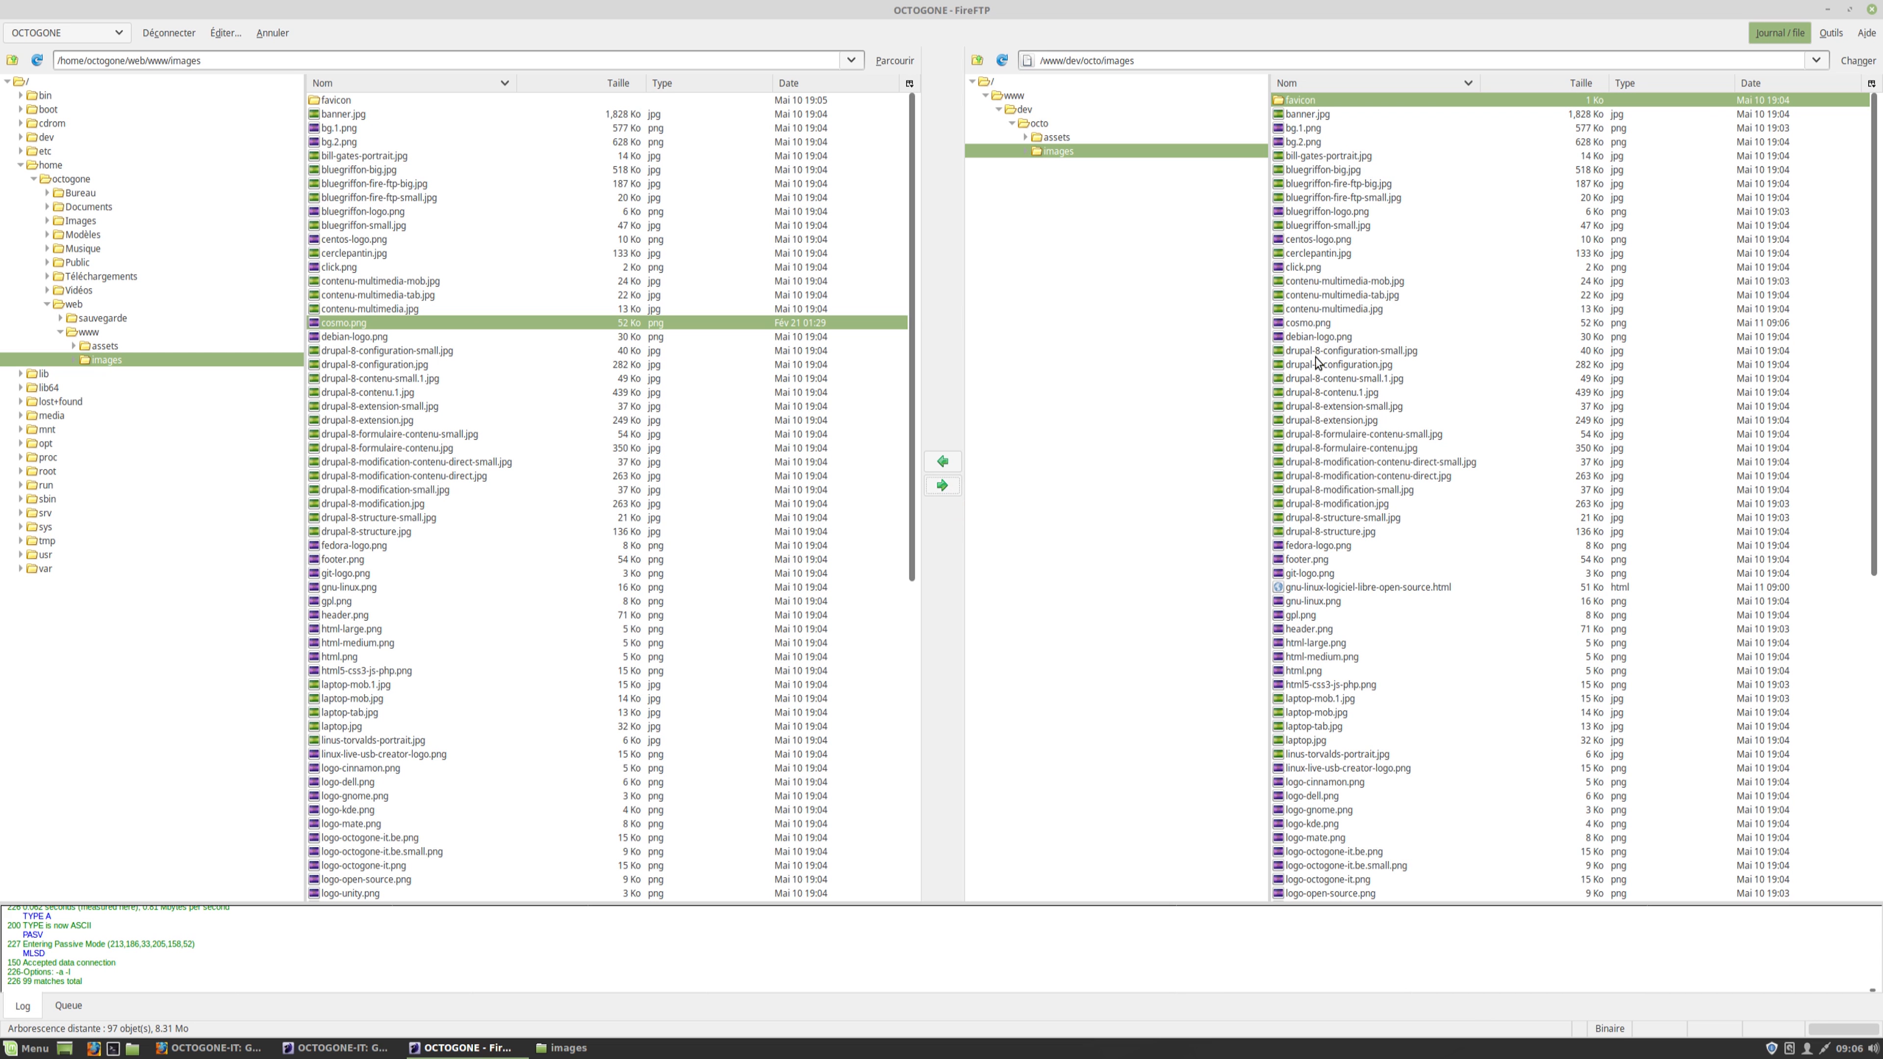
Check cosmo.png in the remote images folder, then switch to Firefox and reload the published page to check the picture
left_click(1299, 325)
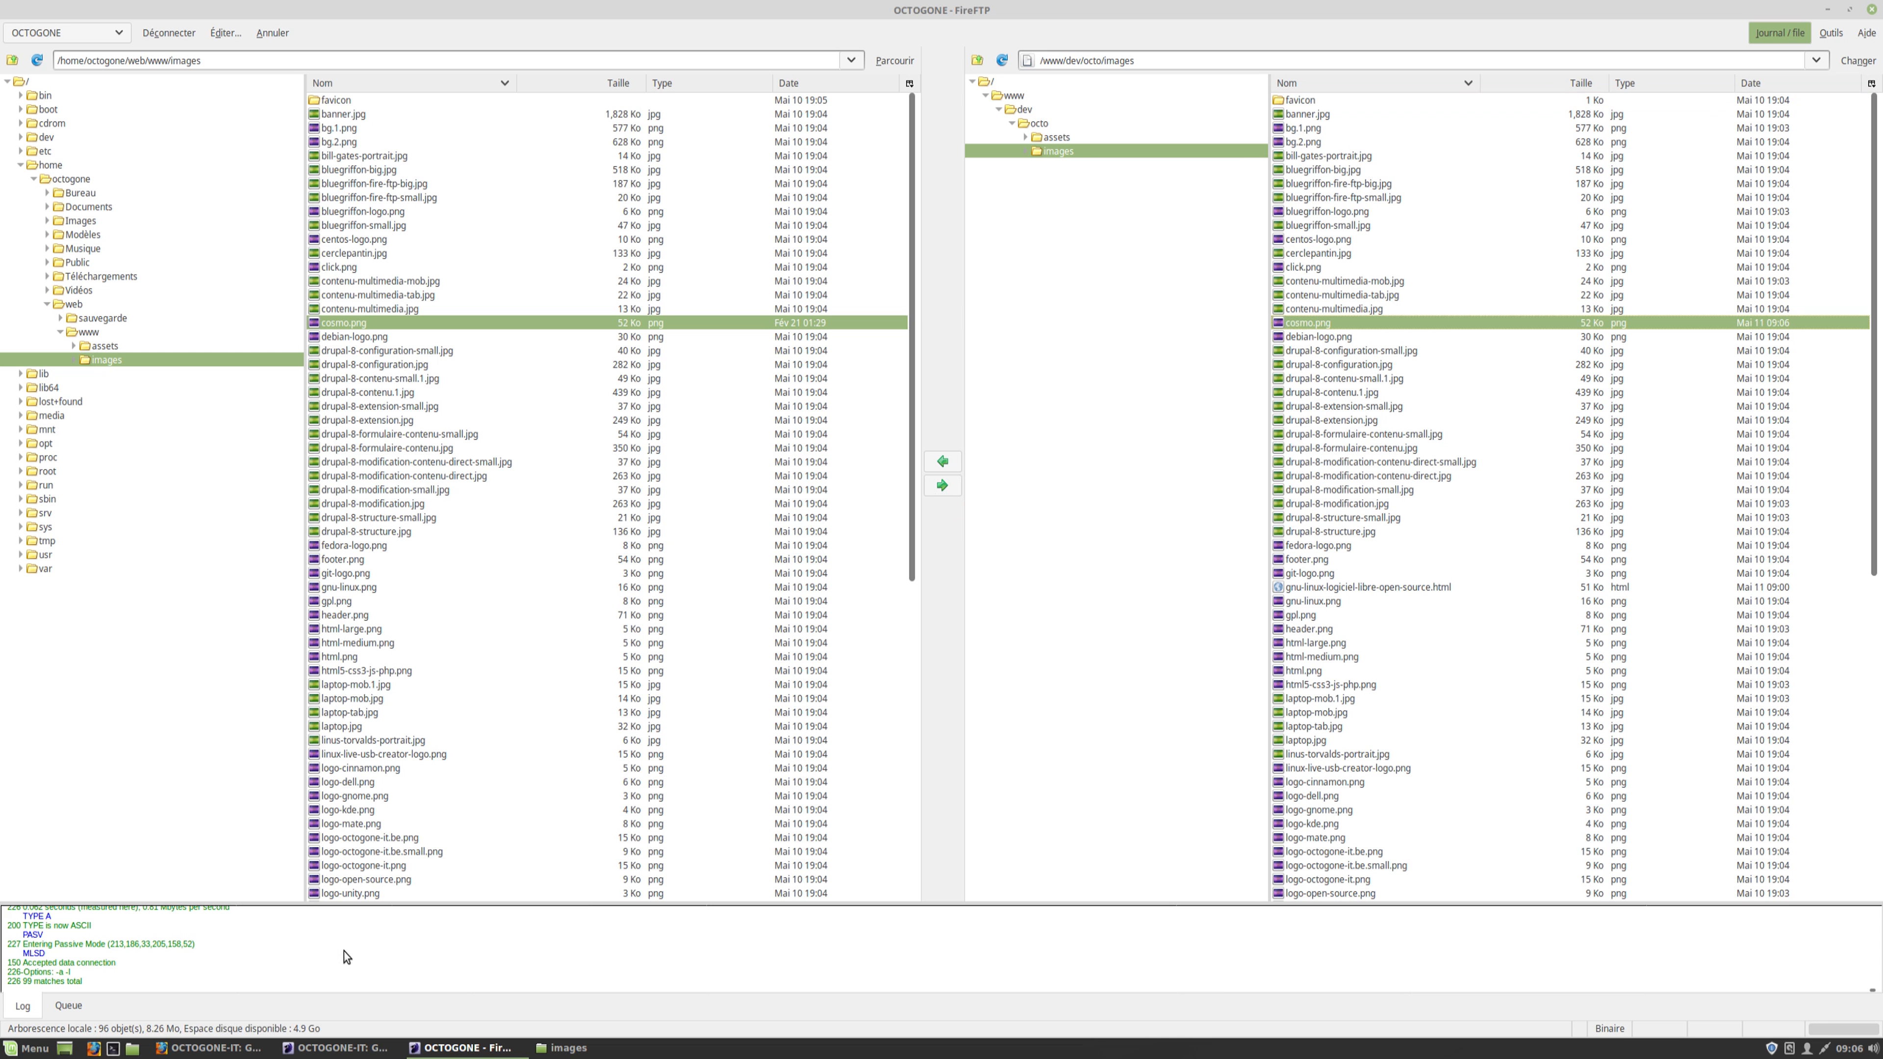
left_click(212, 1048)
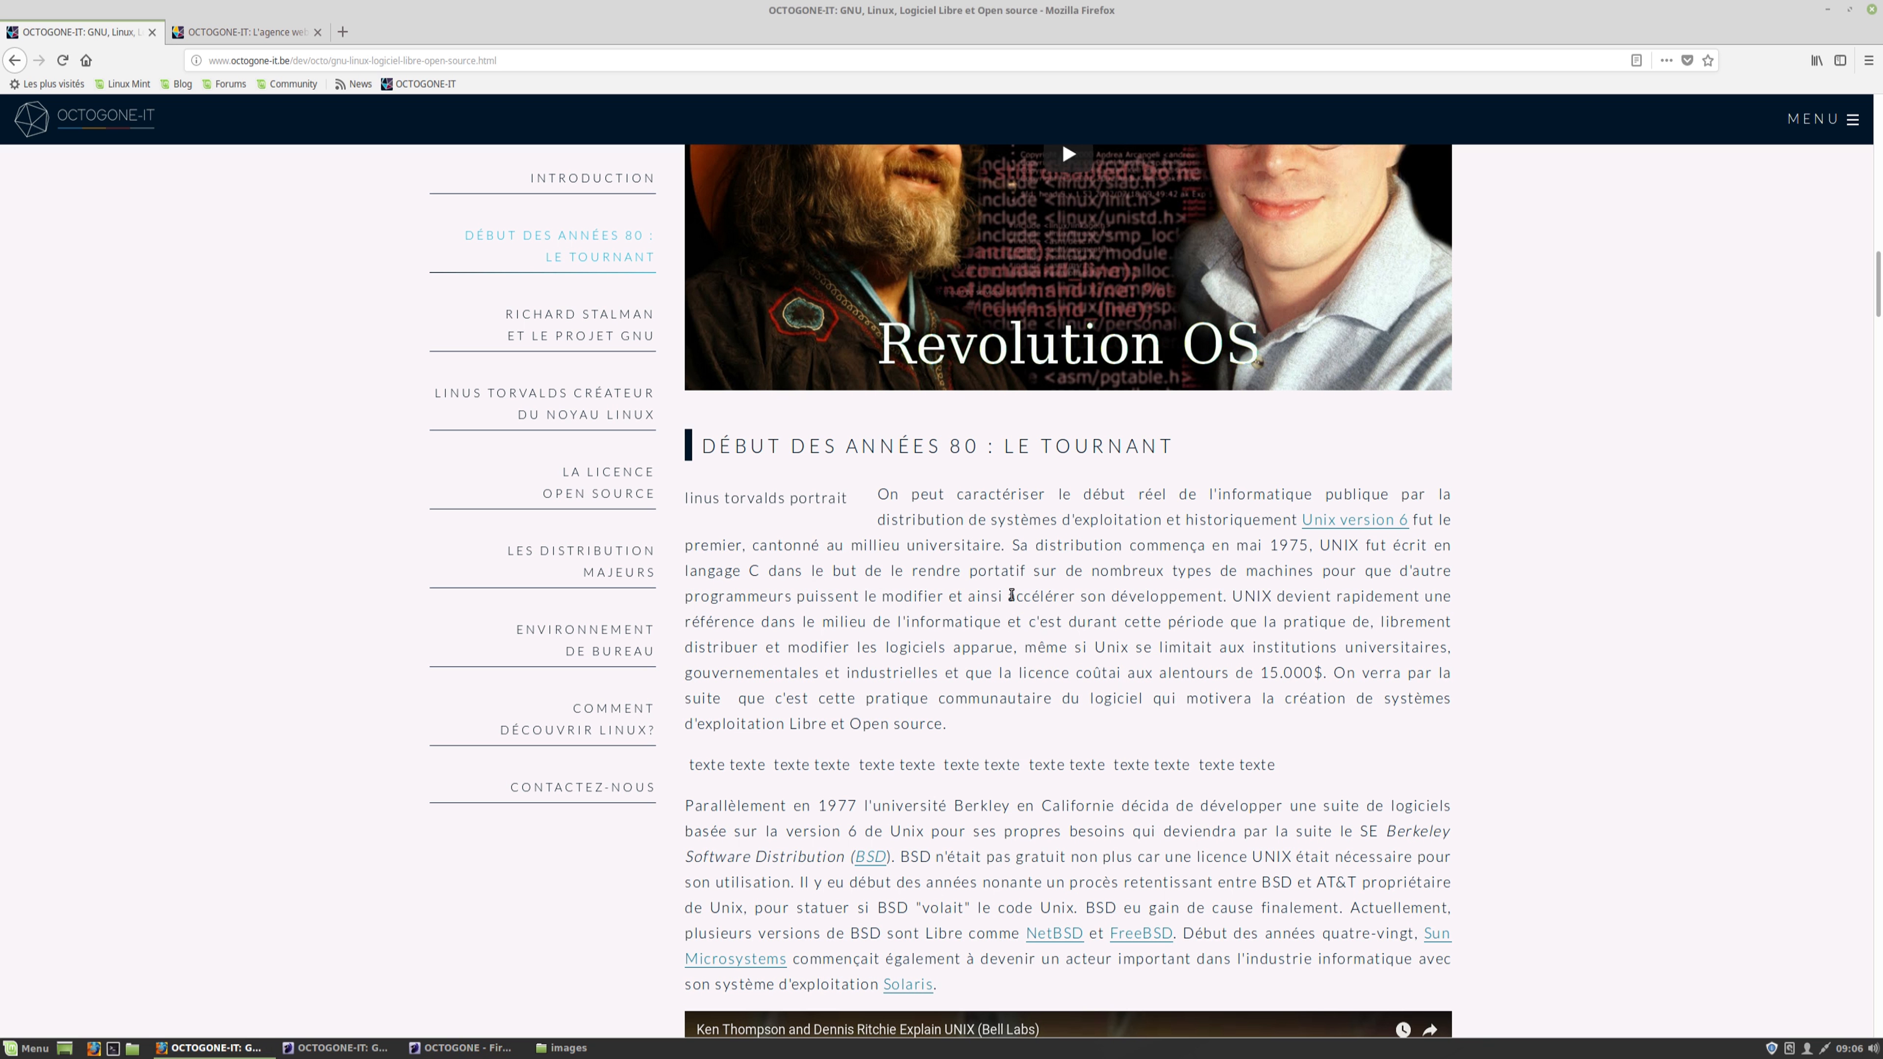
key("F5")
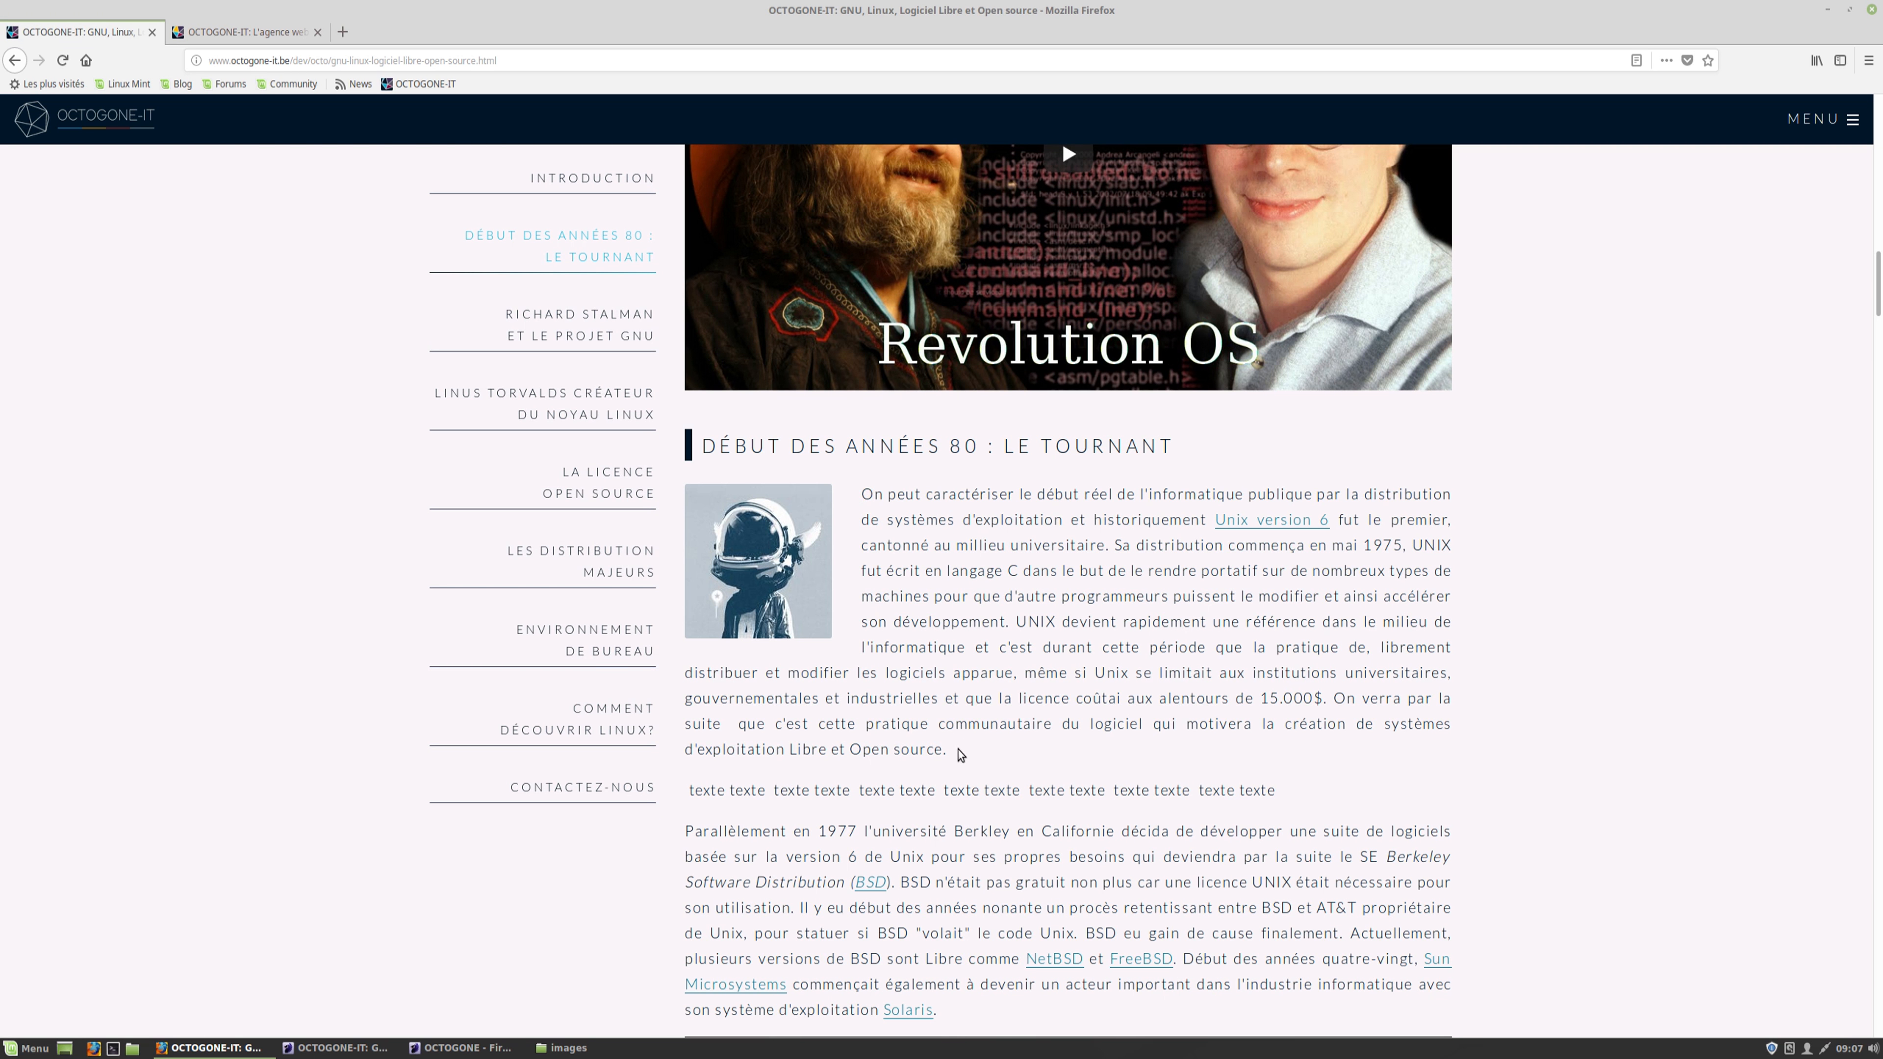
Switch to BlueGriffon and insert a new paragraph after the first paragraph of the "Début des années 80" section
left_click(359, 1052)
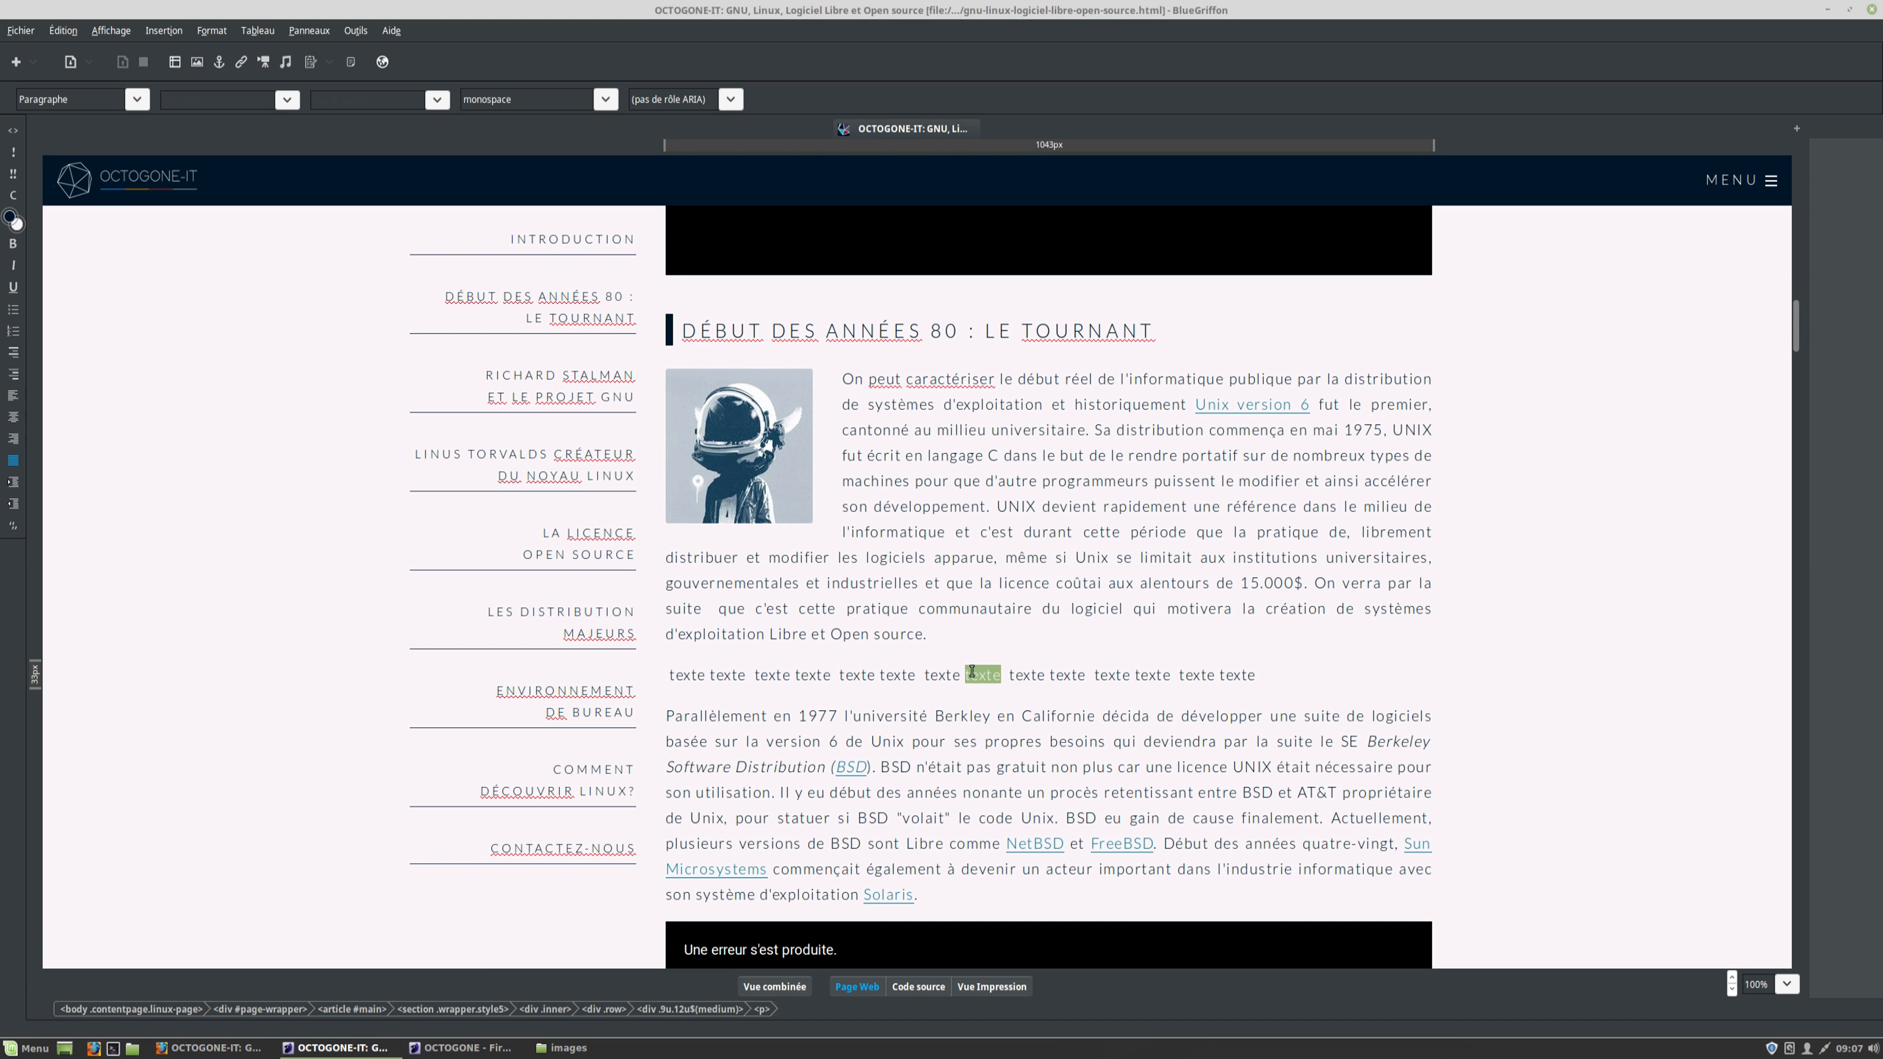
left_click(955, 634)
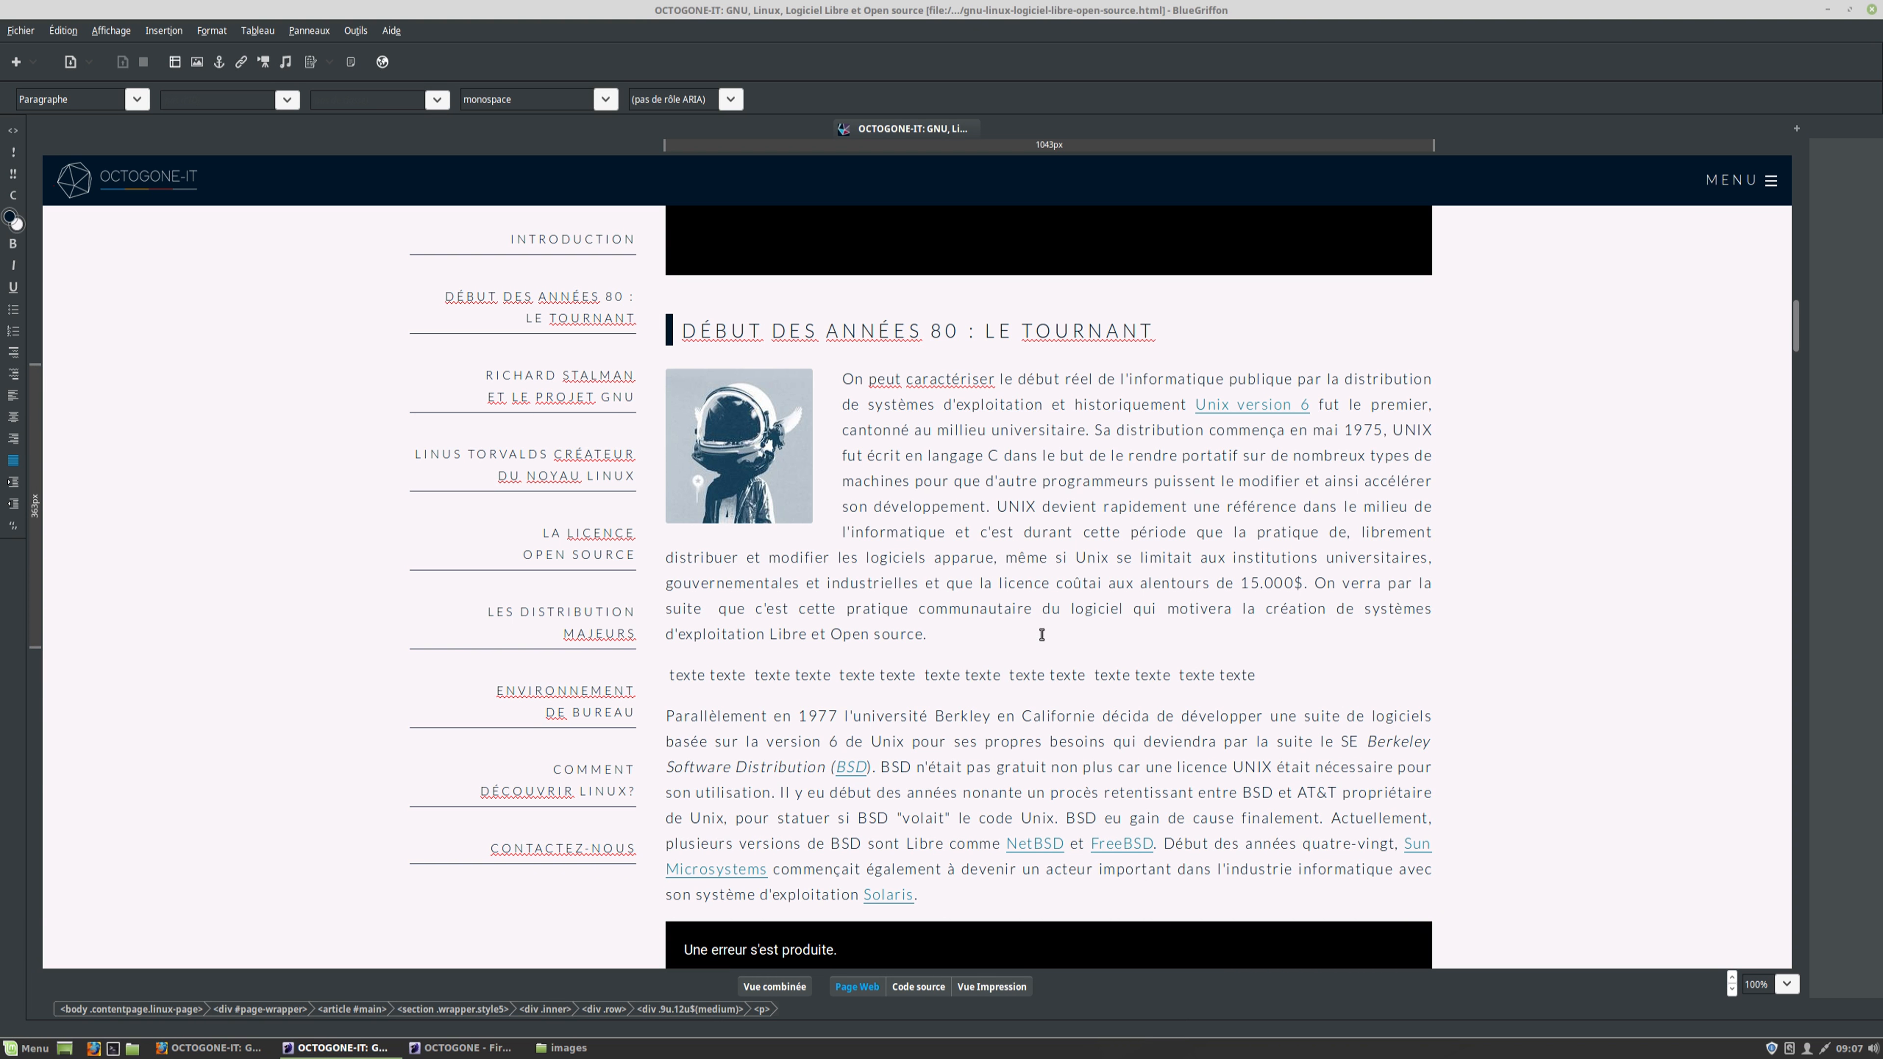
key("Return")
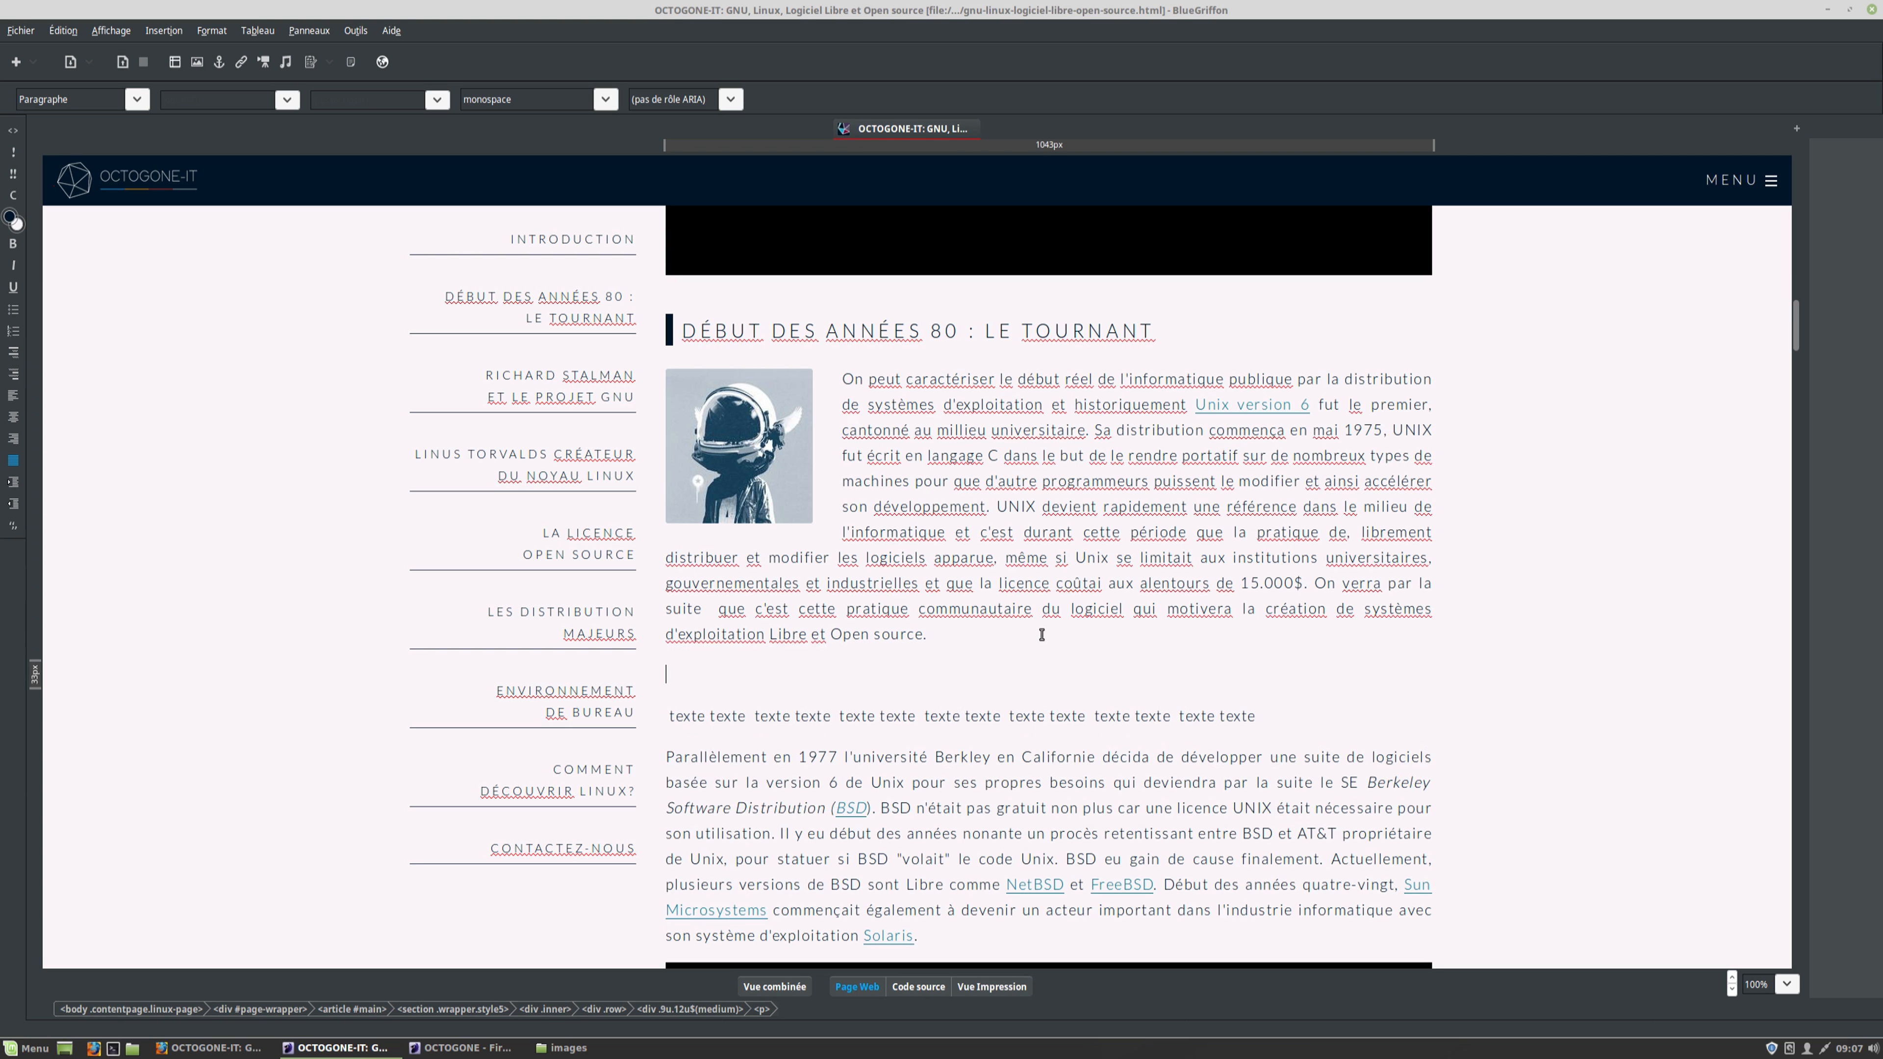
Fill the new paragraph with the word "texte" repeated twelve times, end it with a period and start another paragraph below
type("texte")
key("shift+Home")
key("ctrl+c")
key("ctrl+v")
key("ctrl+v")
key("ctrl+v")
key("ctrl+v")
key("ctrl+v")
key("ctrl+v")
key("ctrl+v")
key("ctrl+v")
key("ctrl+v")
key("ctrl+v")
key("ctrl+v")
key("ctrl+v")
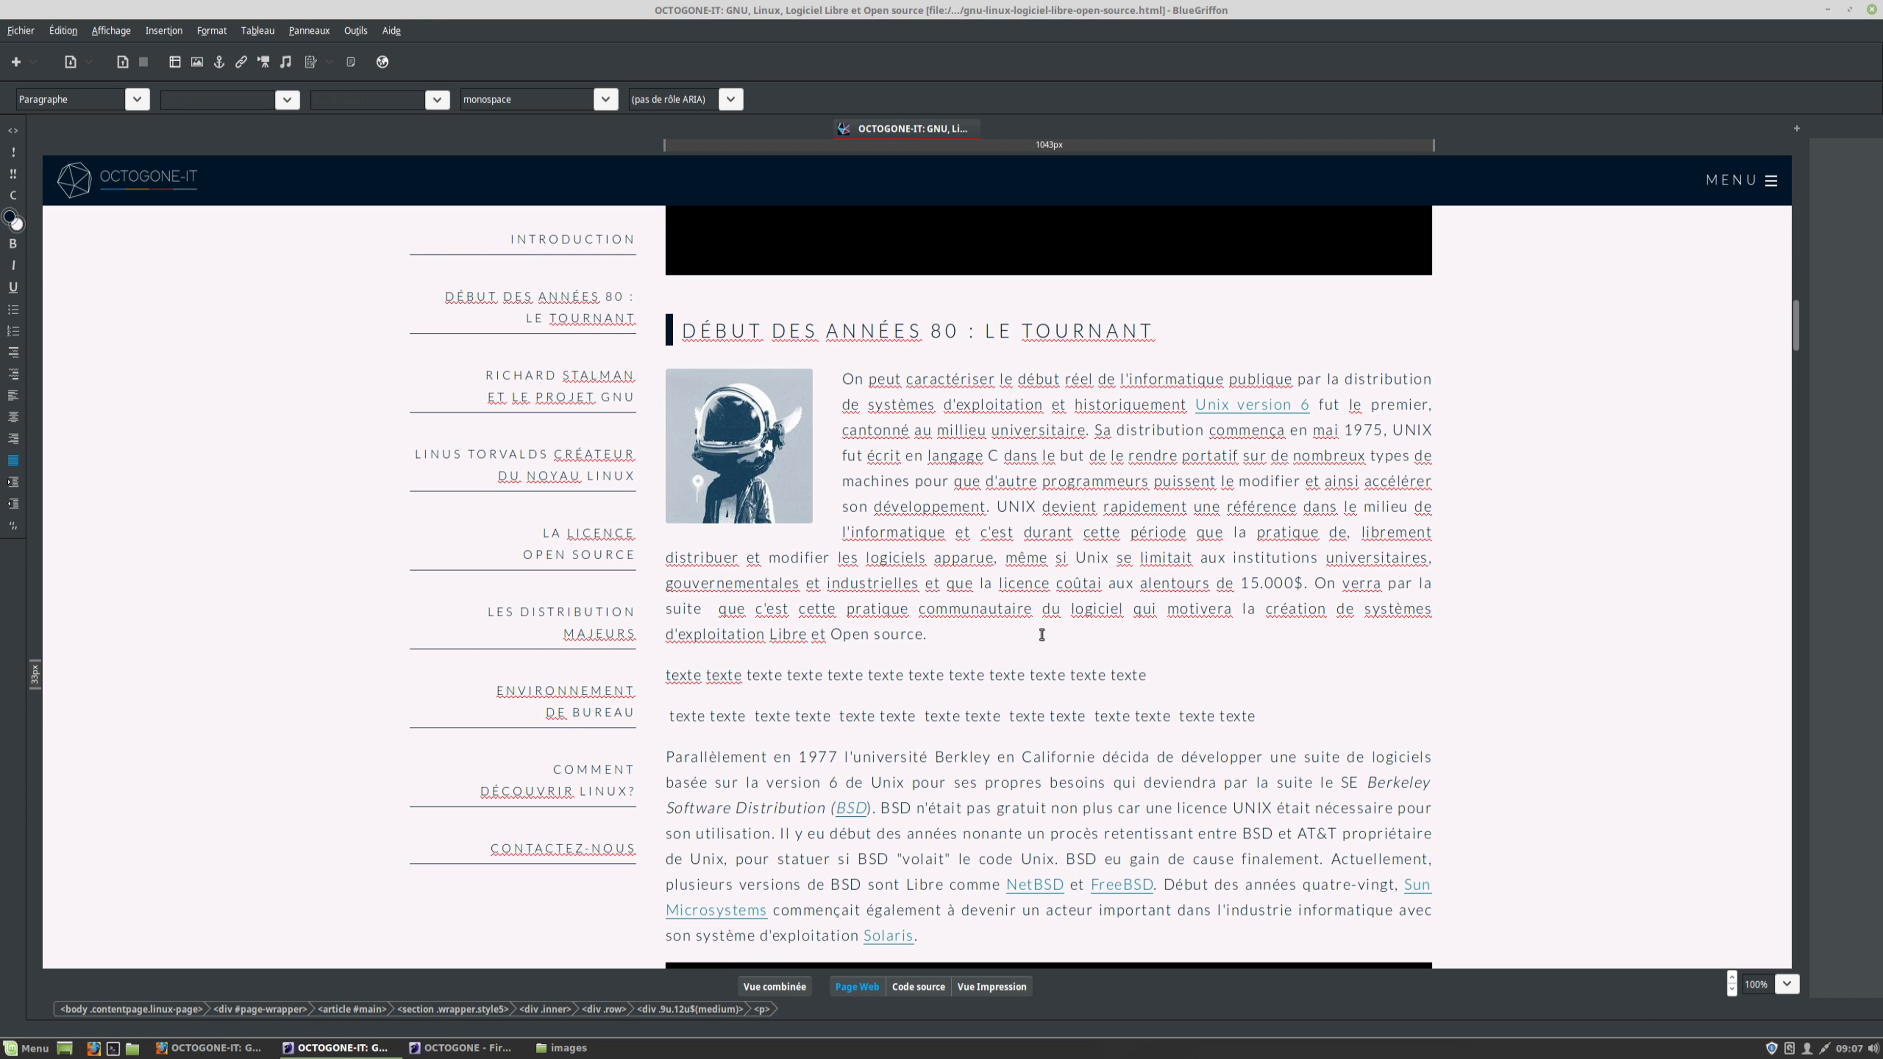
key("BackSpace")
type(".")
key("Return")
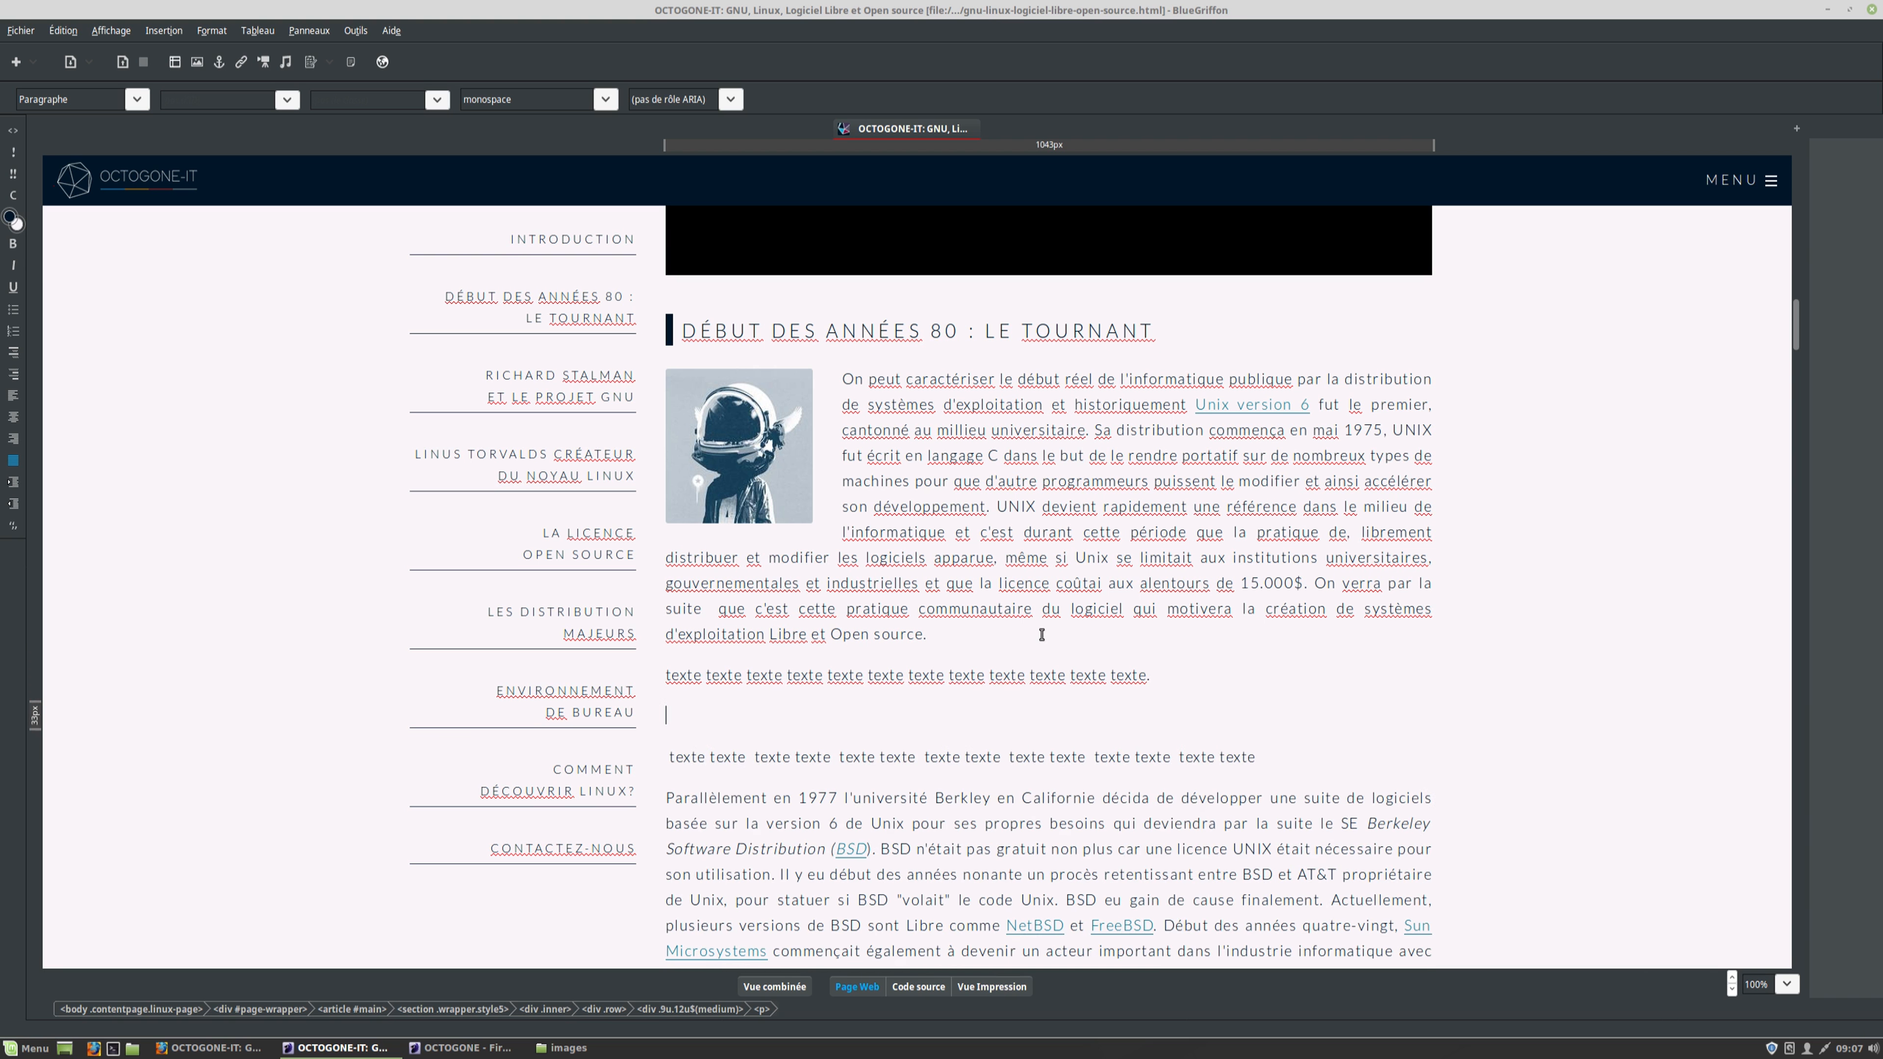